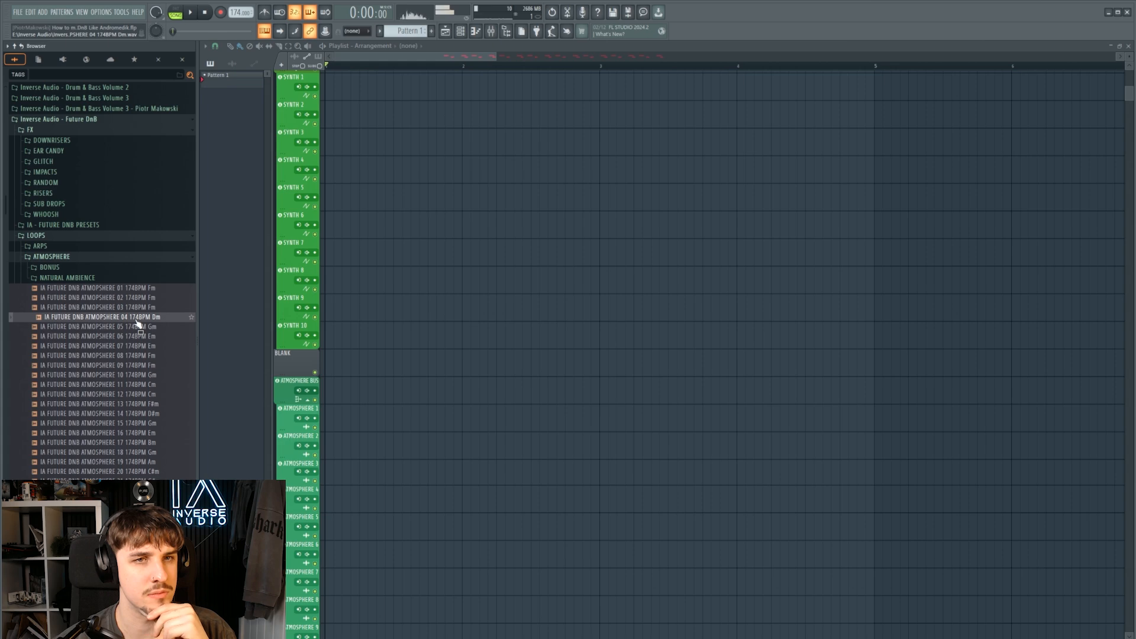
Place the IA FUTURE DNB ATMOSPHERE 04 174BPM Dm loop on the ATMOSPHERE 1 playlist track
{"action": "left_click_drag", "start_coordinate": [137, 321], "coordinate": [395, 412]}
{"action": "scroll", "coordinate": [509, 328], "scroll_direction": "down", "scroll_amount": 4}
{"action": "scroll", "coordinate": [509, 327], "scroll_direction": "down", "scroll_amount": 3}
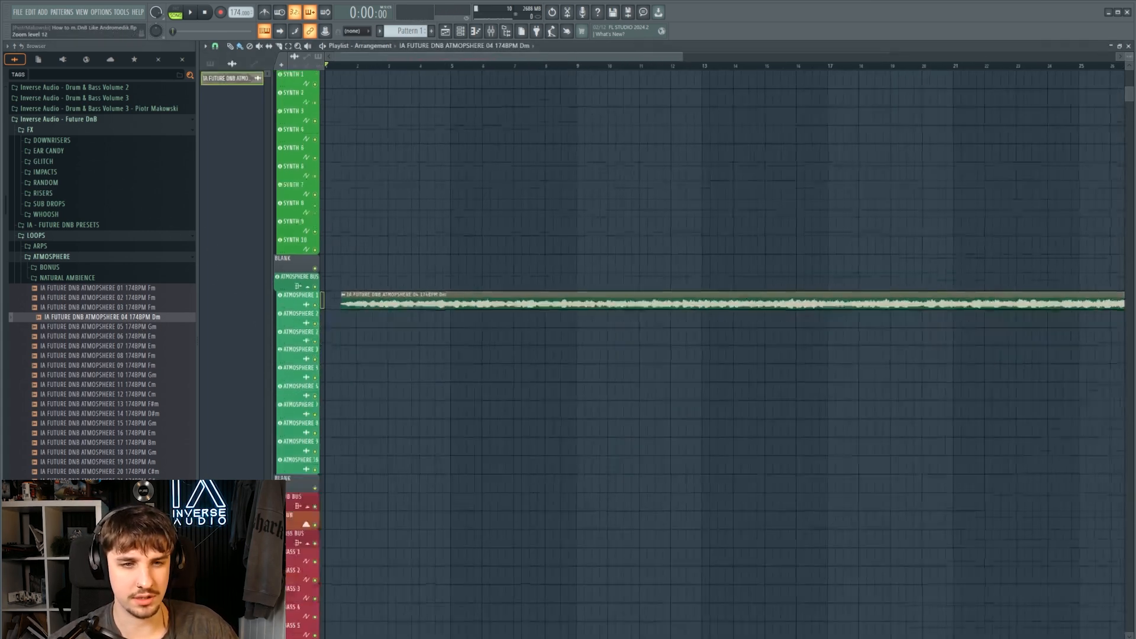
Raise the time-stretching pitch of the atmosphere clip and audition it against the project
{"action": "double_click", "coordinate": [439, 306]}
{"action": "key", "text": "space"}
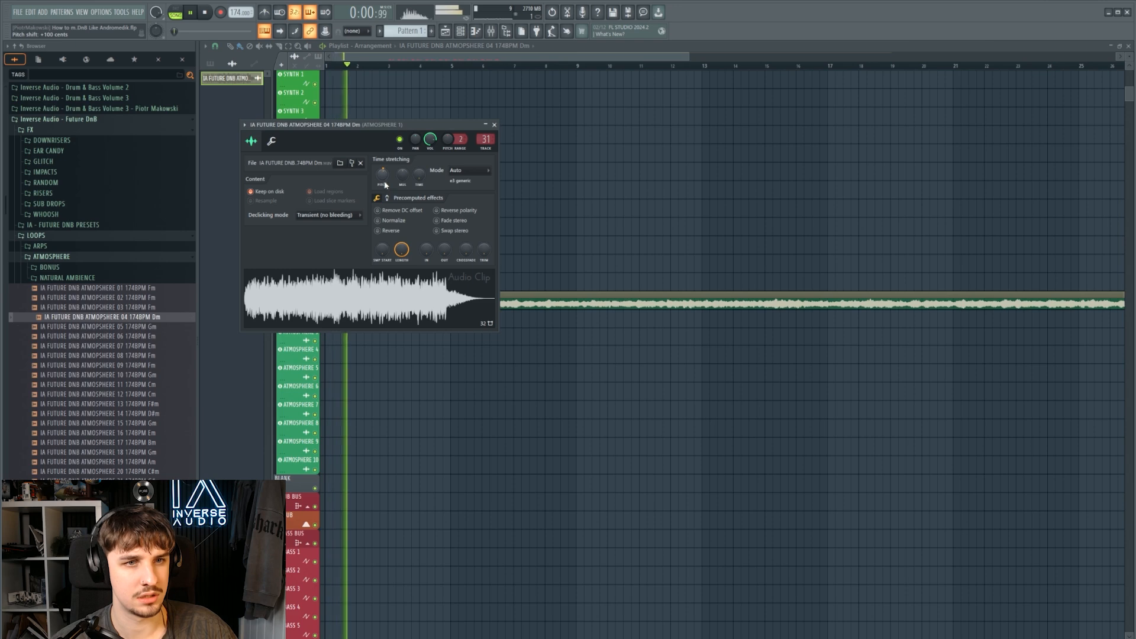
{"action": "key", "text": "space"}
{"action": "key", "text": "space"}
{"action": "key", "text": "Escape"}
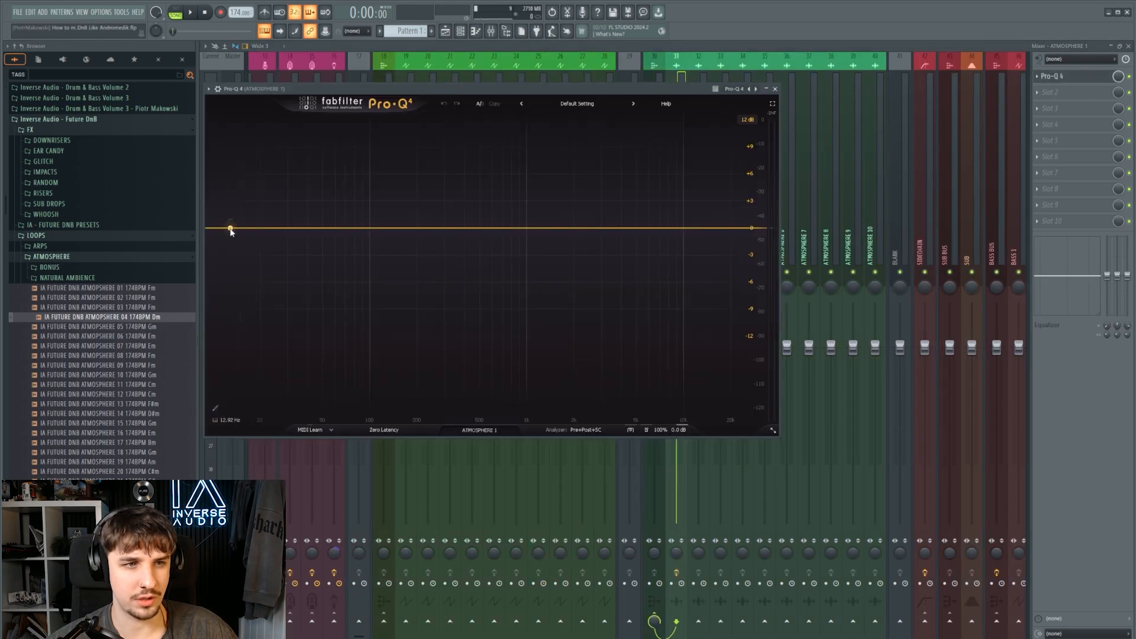
In Pro-Q 4 on ATMOSPHERE 1, add a 36 dB/oct low cut at about 142 Hz and shape the upper range with further bands
{"action": "key", "text": "space"}
{"action": "left_click_drag", "start_coordinate": [230, 229], "coordinate": [393, 243]}
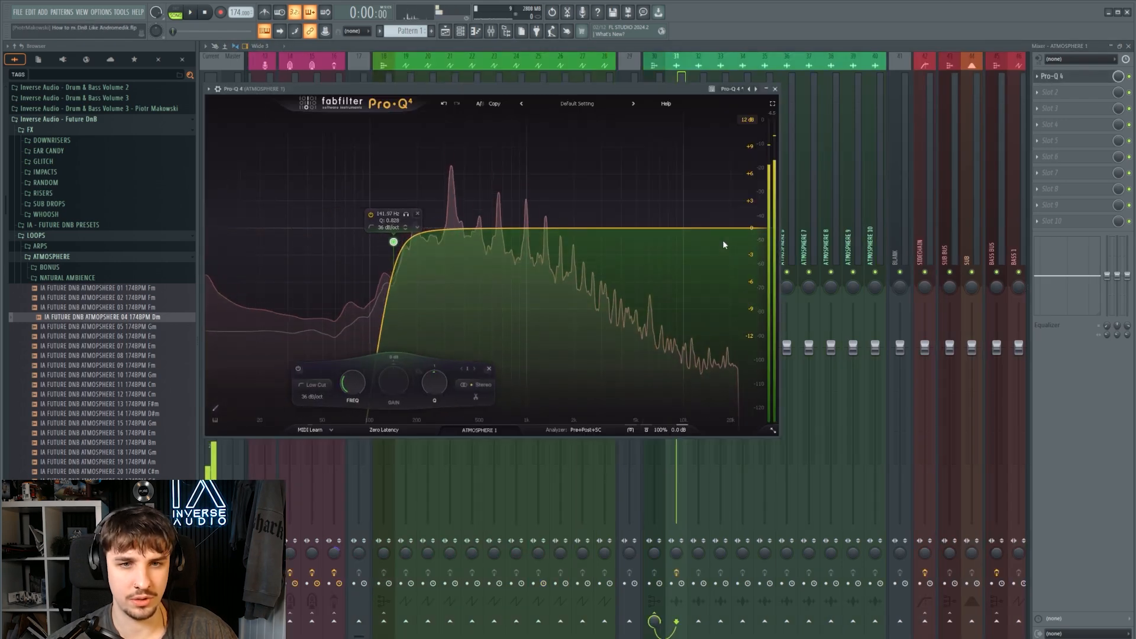
{"action": "left_click_drag", "start_coordinate": [759, 229], "coordinate": [610, 236]}
{"action": "left_click_drag", "start_coordinate": [542, 231], "coordinate": [505, 232]}
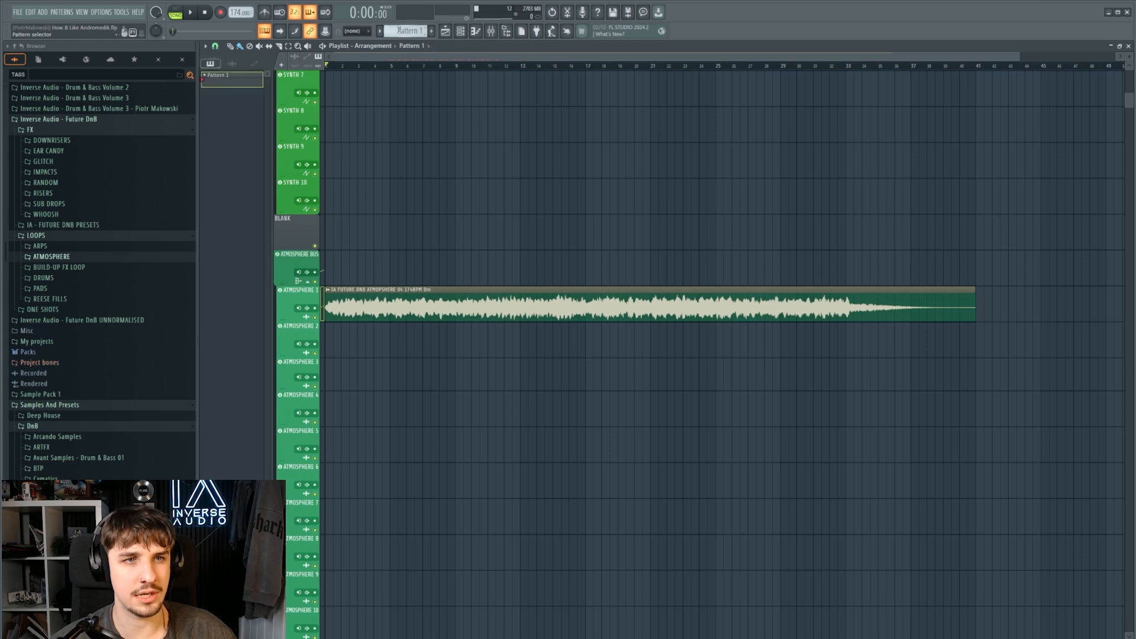
Build a Serum bass patch with OSC A at -2 octaves and 16 unison voices, OSC B enabled, and a lowered MG Low 12 filter cutoff
{"action": "scroll", "coordinate": [495, 203], "scroll_direction": "up", "scroll_amount": 5}
{"action": "scroll", "coordinate": [495, 203], "scroll_direction": "up", "scroll_amount": 9}
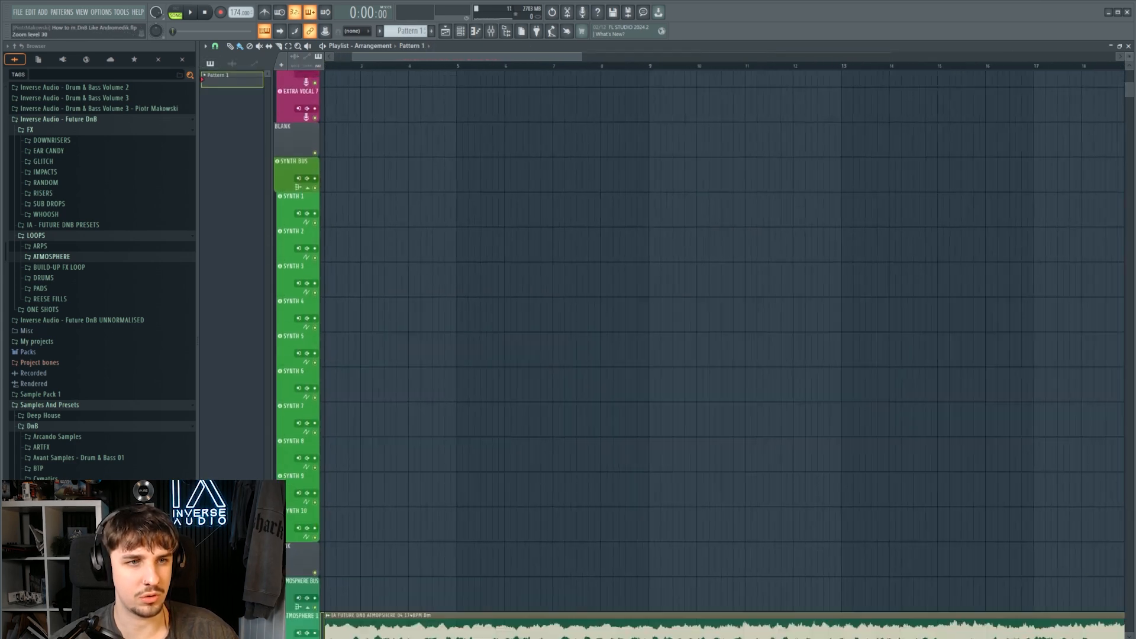
{"action": "scroll", "coordinate": [436, 318], "scroll_direction": "down", "scroll_amount": 5}
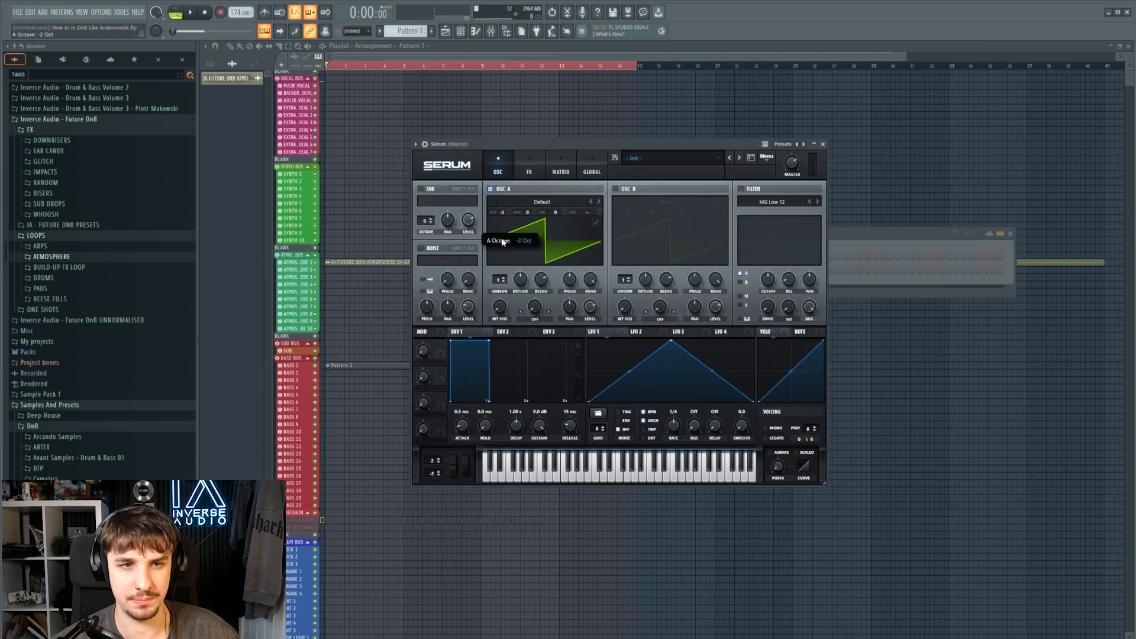
{"action": "left_click_drag", "start_coordinate": [505, 237], "coordinate": [514, 265]}
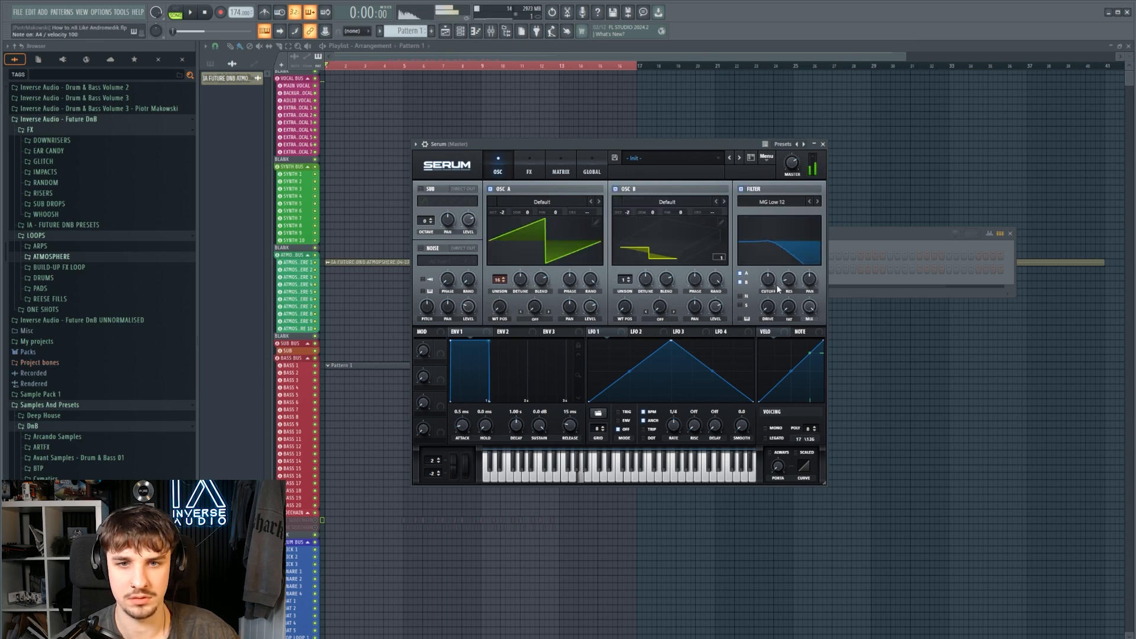
{"action": "left_click_drag", "start_coordinate": [777, 285], "coordinate": [772, 290]}
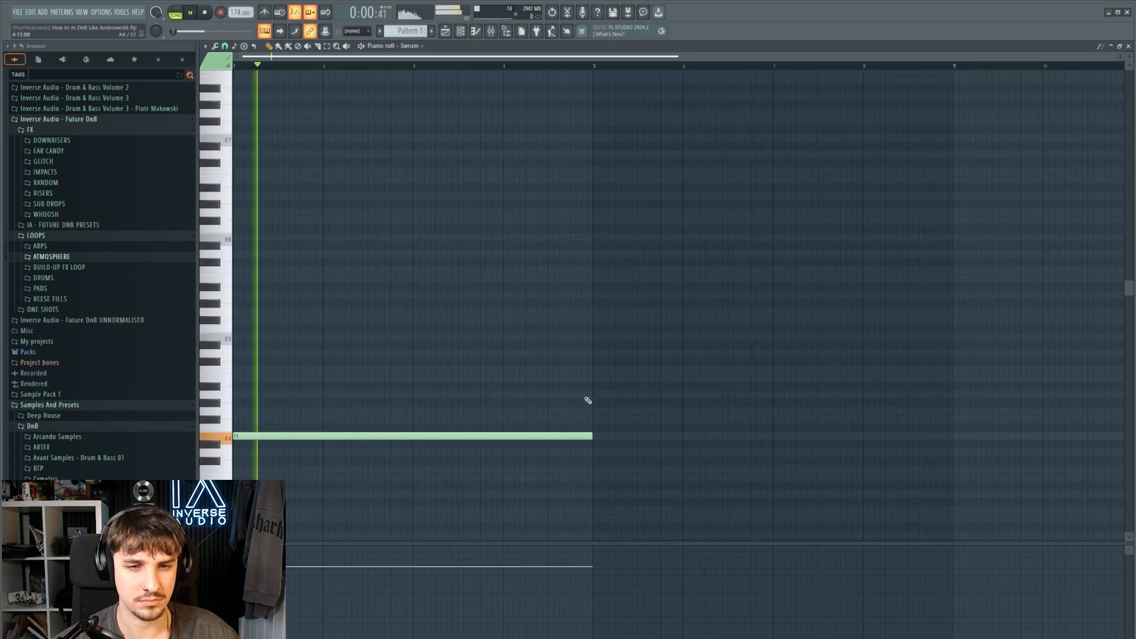
Continue the bass line after the four-bar E4 with A4 over bars 5 and 6, C5 in bar 7 and B4 in bar 8
{"action": "scroll", "coordinate": [616, 391], "scroll_direction": "down", "scroll_amount": 1}
{"action": "left_click", "coordinate": [622, 384]}
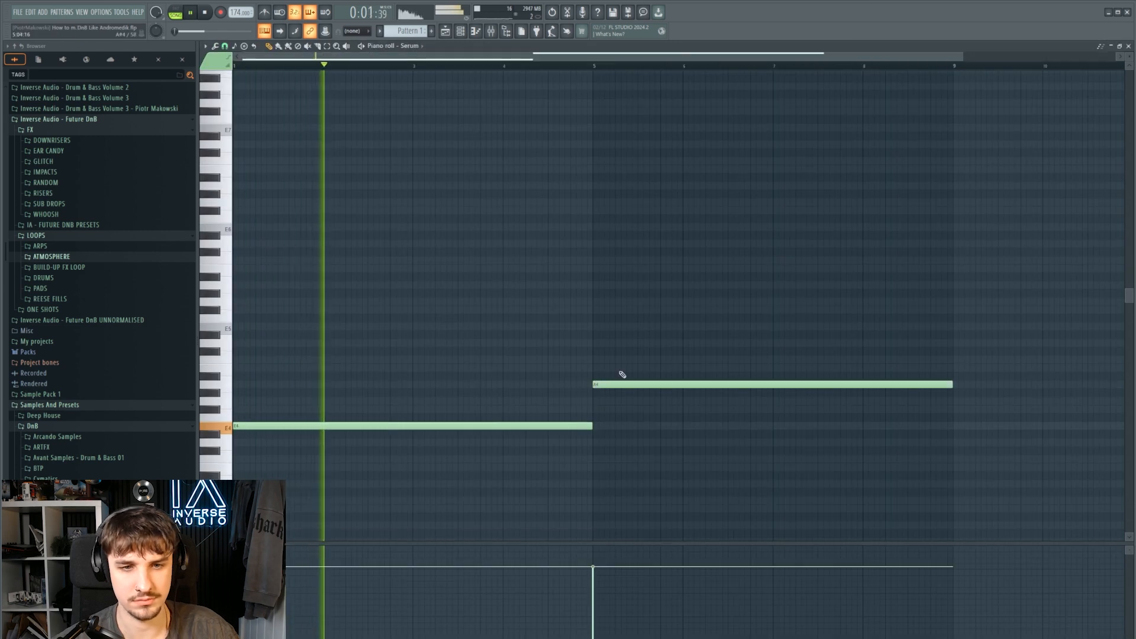
{"action": "mouse_move", "coordinate": [688, 329]}
{"action": "left_mouse_down"}
{"action": "mouse_move", "coordinate": [688, 414]}
{"action": "mouse_move", "coordinate": [776, 414]}
{"action": "mouse_move", "coordinate": [799, 362]}
{"action": "left_mouse_up"}
{"action": "left_click_drag", "start_coordinate": [858, 328], "coordinate": [884, 369]}
{"action": "scroll", "coordinate": [847, 301], "scroll_direction": "down", "scroll_amount": 1}
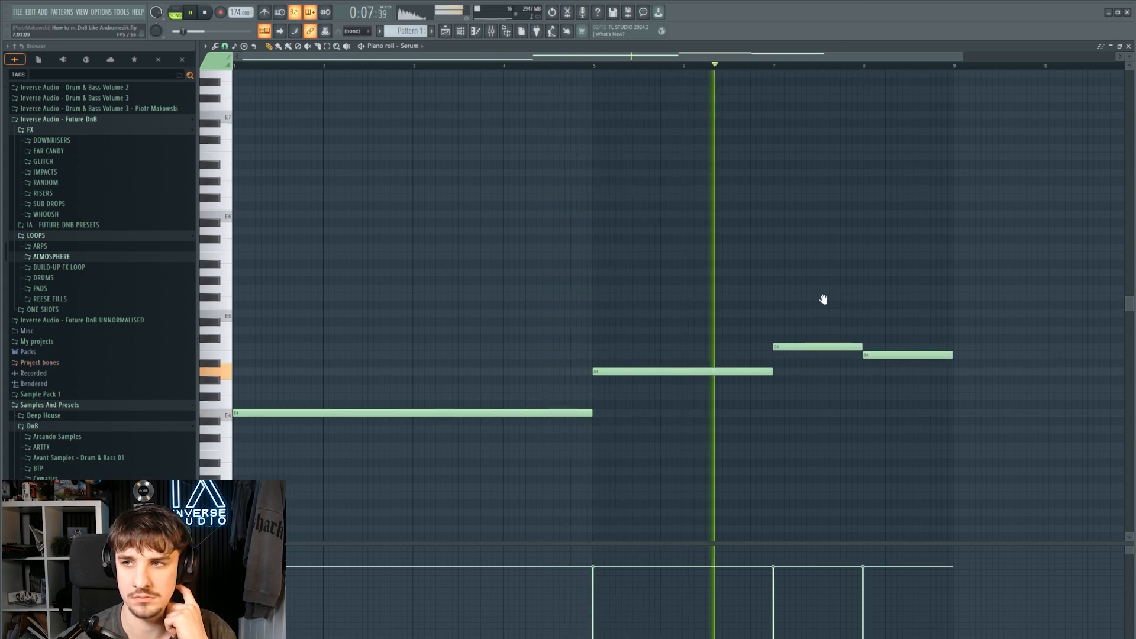
{"action": "scroll", "coordinate": [881, 296], "scroll_direction": "down", "scroll_amount": 1}
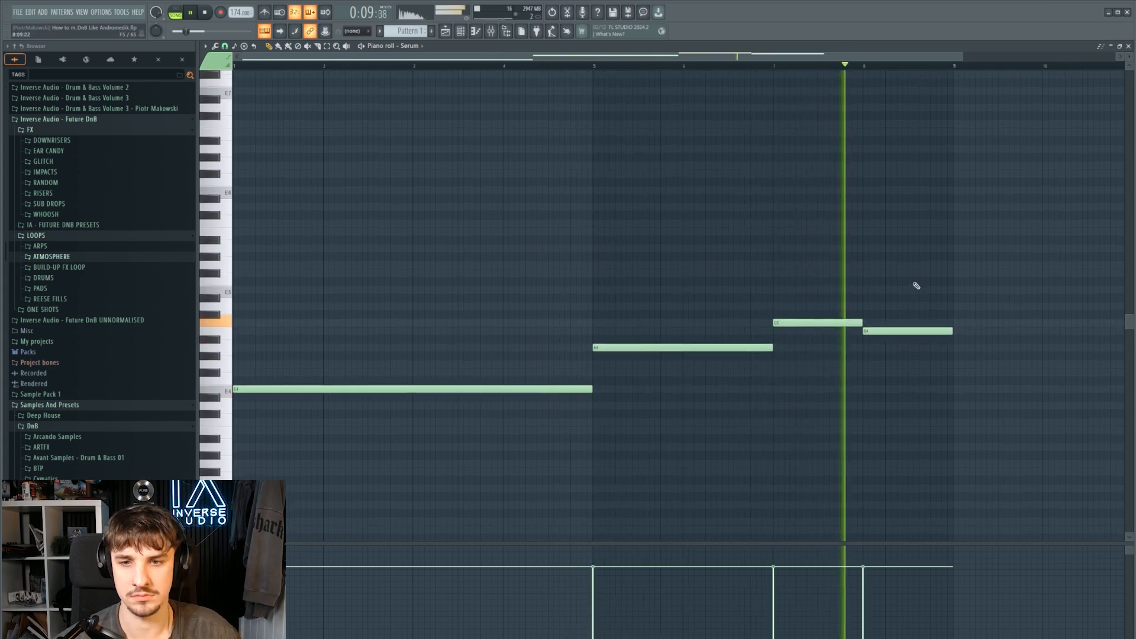
{"action": "scroll", "coordinate": [867, 294], "scroll_direction": "down", "scroll_amount": 1}
{"action": "scroll", "coordinate": [790, 308], "scroll_direction": "down", "scroll_amount": 1}
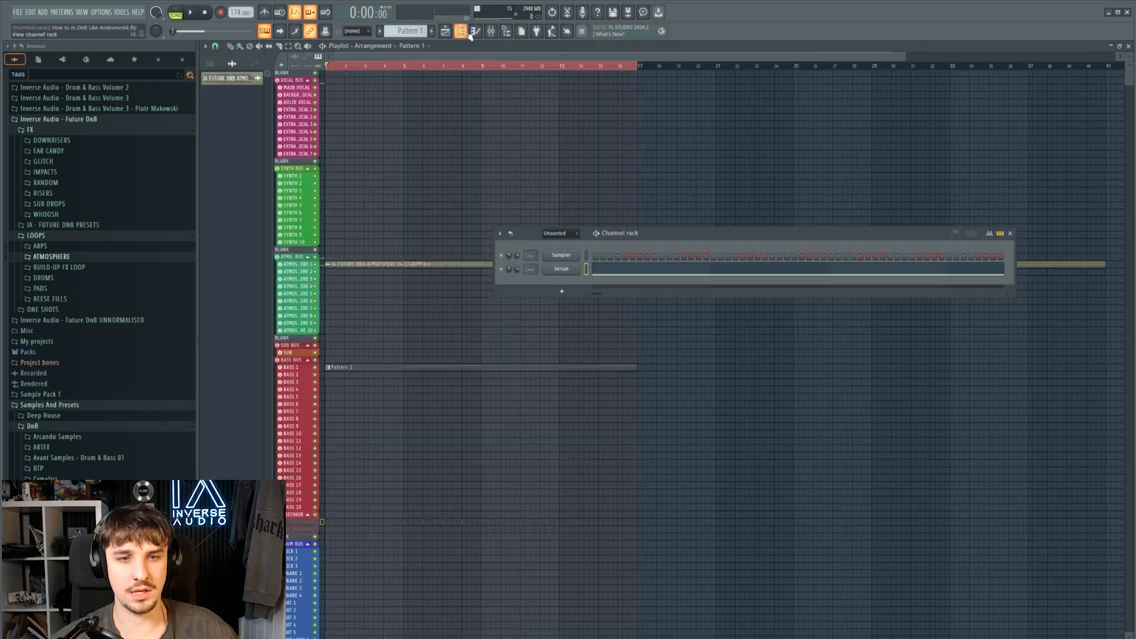
Add another Serum channel and shape a pluck with an MG Low 12 filter, its cutoff driven by Env 1 with 216 ms decay and no sustain
{"action": "left_click", "coordinate": [562, 290]}
{"action": "key", "text": "Return"}
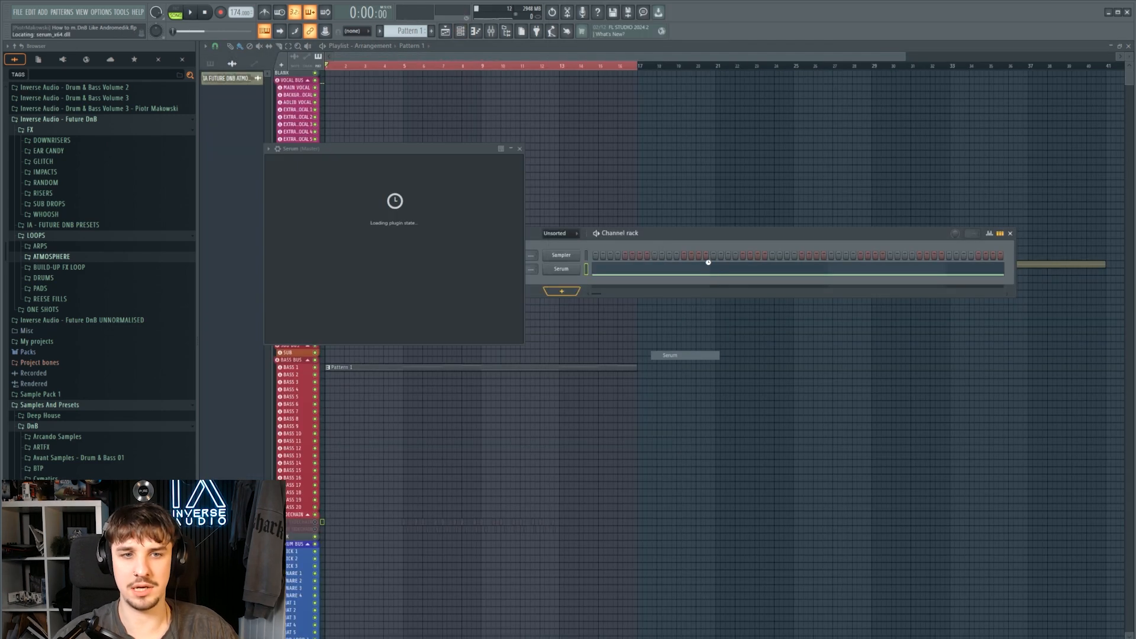
{"action": "left_click_drag", "start_coordinate": [540, 149], "coordinate": [1021, 225]}
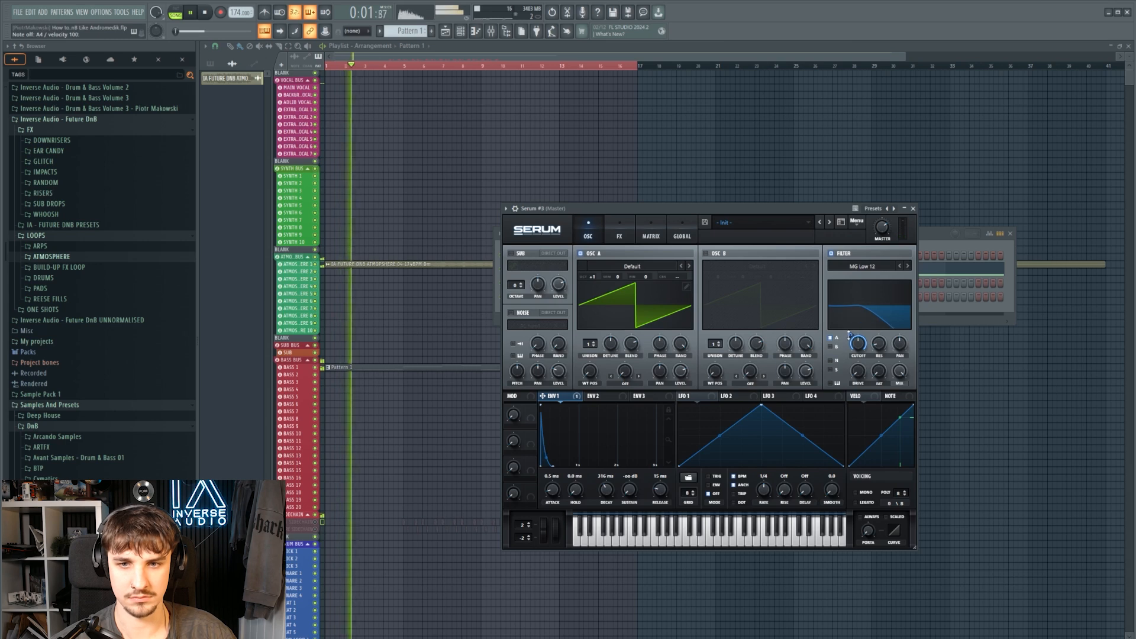
{"action": "left_click_drag", "start_coordinate": [858, 345], "coordinate": [855, 351]}
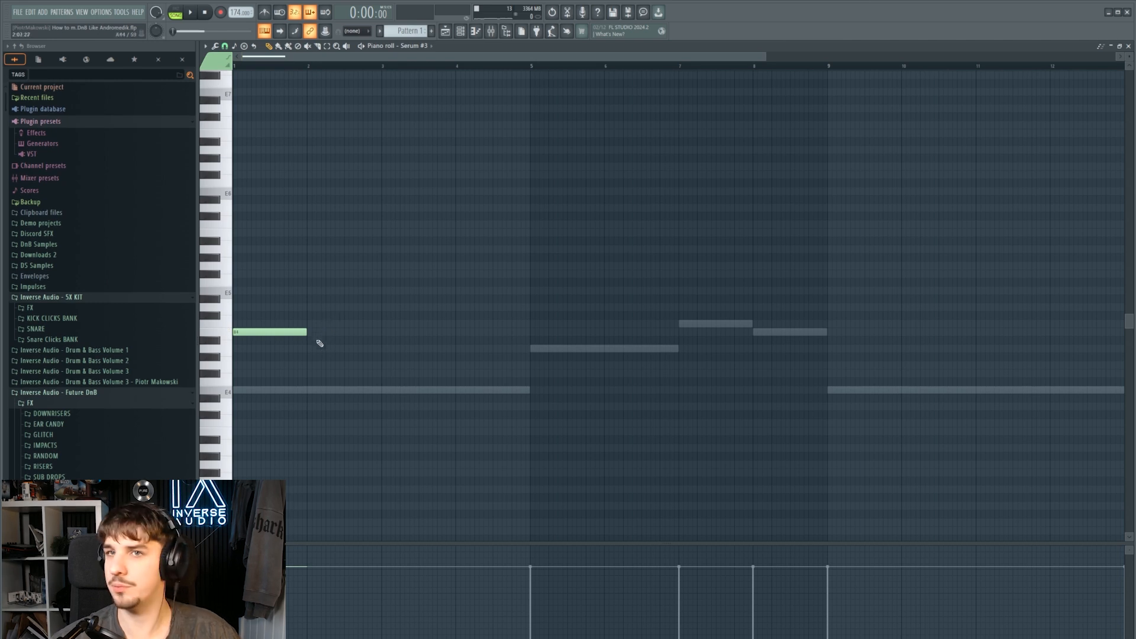
Turn the one-bar B4 note into a run of short notes: B4, E4, G4, F#4, E4, C4, B3 and E3
{"action": "scroll", "coordinate": [308, 349], "scroll_direction": "up", "scroll_amount": 4}
{"action": "scroll", "coordinate": [271, 402], "scroll_direction": "up", "scroll_amount": 2}
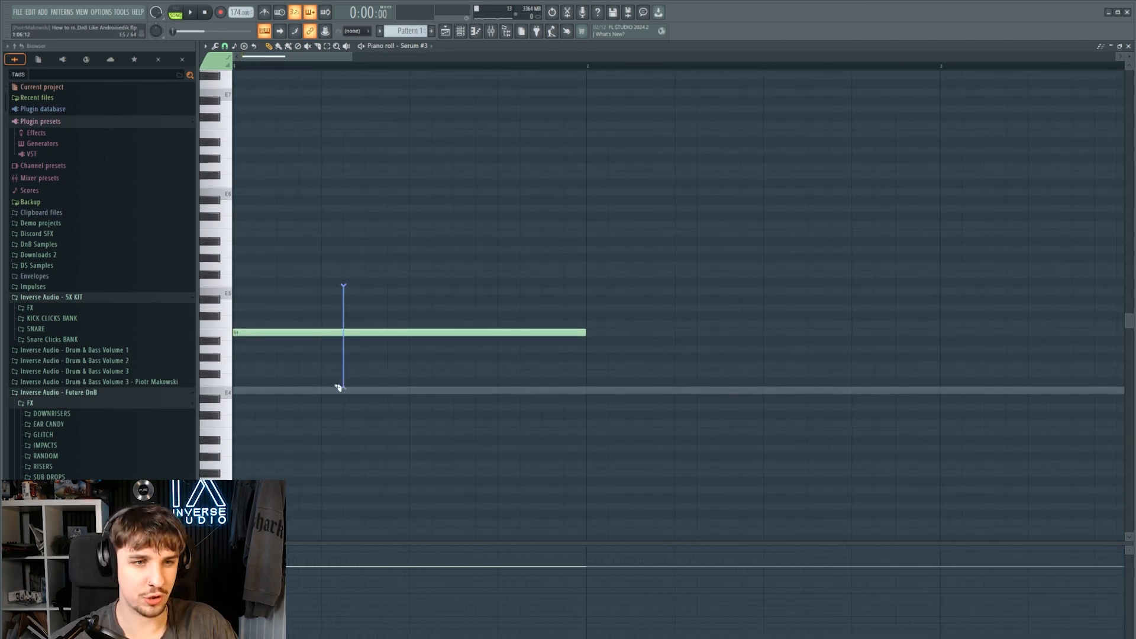
{"action": "scroll", "coordinate": [387, 260], "scroll_direction": "down", "scroll_amount": 3}
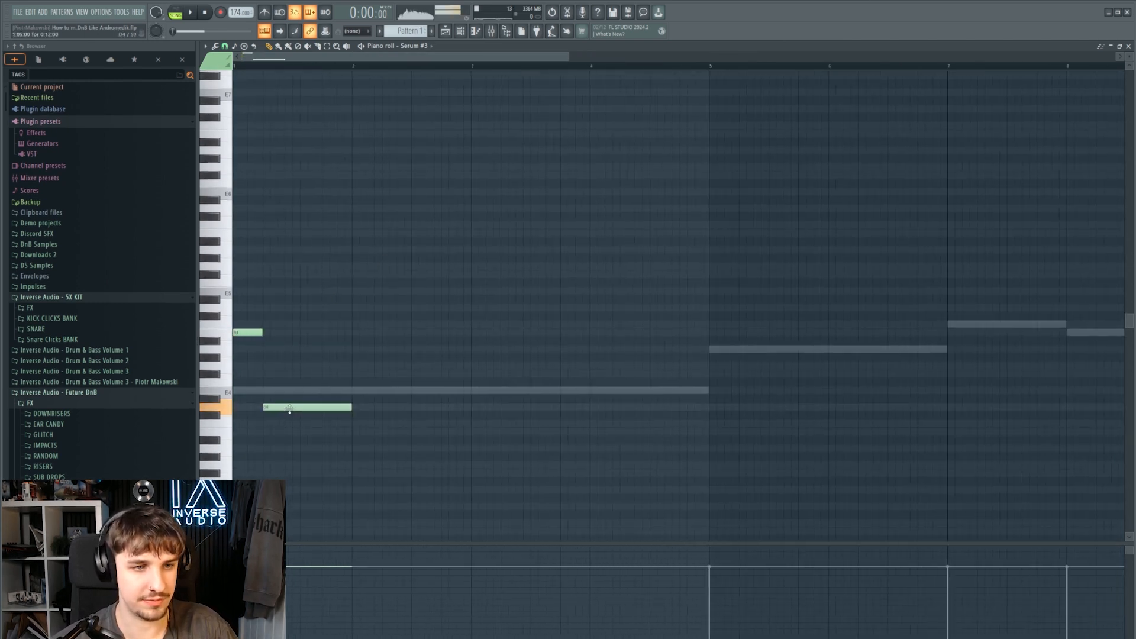
{"action": "left_click", "coordinate": [255, 391]}
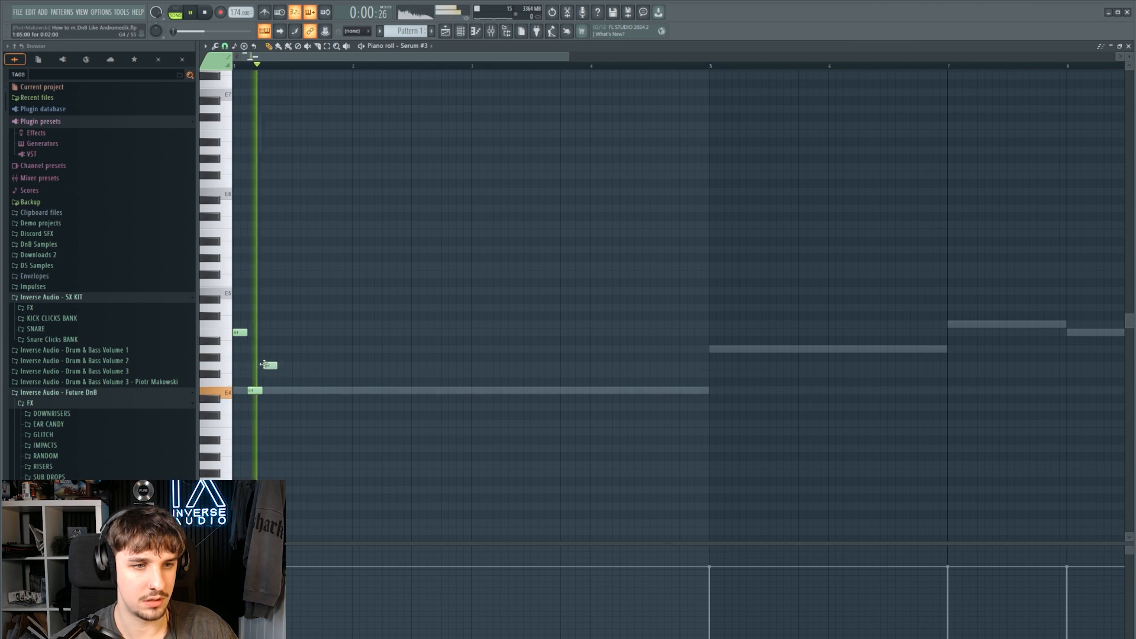
{"action": "key", "text": "space"}
{"action": "left_click", "coordinate": [281, 374]}
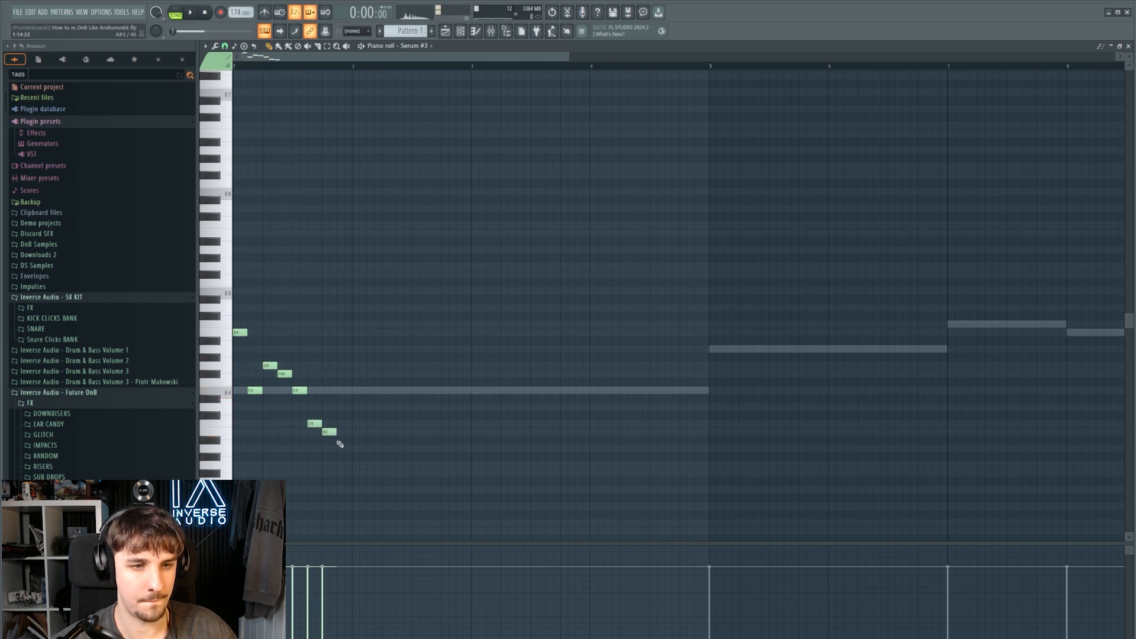
{"action": "left_click_drag", "start_coordinate": [336, 496], "coordinate": [344, 496]}
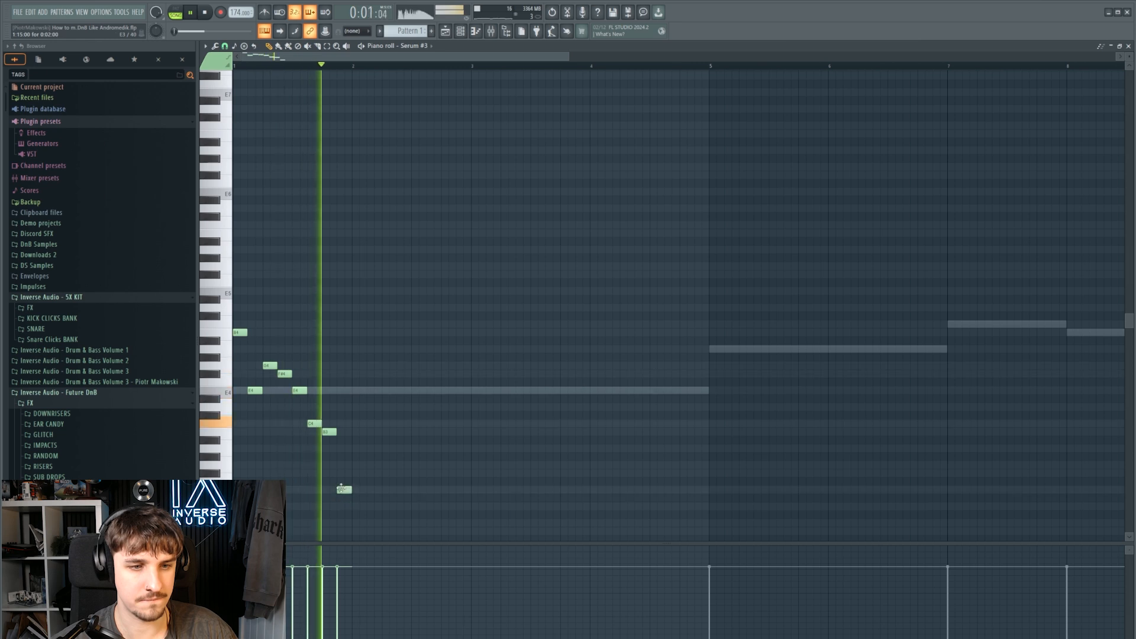
Remove the C4, B3 and E3 notes ending the first bar's run and replay the remaining notes
{"action": "key", "text": "space"}
{"action": "right_click", "coordinate": [315, 424]}
{"action": "scroll", "coordinate": [318, 428], "scroll_direction": "up", "scroll_amount": 2}
{"action": "left_click_drag", "start_coordinate": [318, 429], "coordinate": [367, 436]}
{"action": "key", "text": "space"}
{"action": "key", "text": "space"}
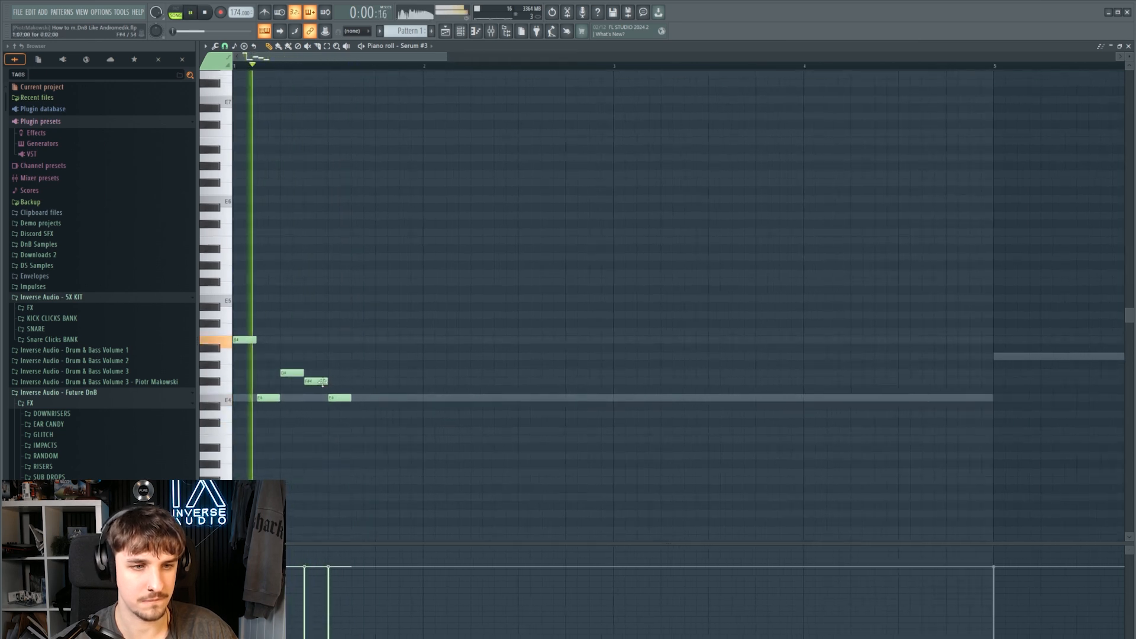
Complete the one-bar arpeggio with short F#4, A4 and E4 notes
{"action": "left_click", "coordinate": [355, 382]}
{"action": "key", "text": "space"}
{"action": "key", "text": "space"}
{"action": "left_click_drag", "start_coordinate": [357, 381], "coordinate": [369, 382]}
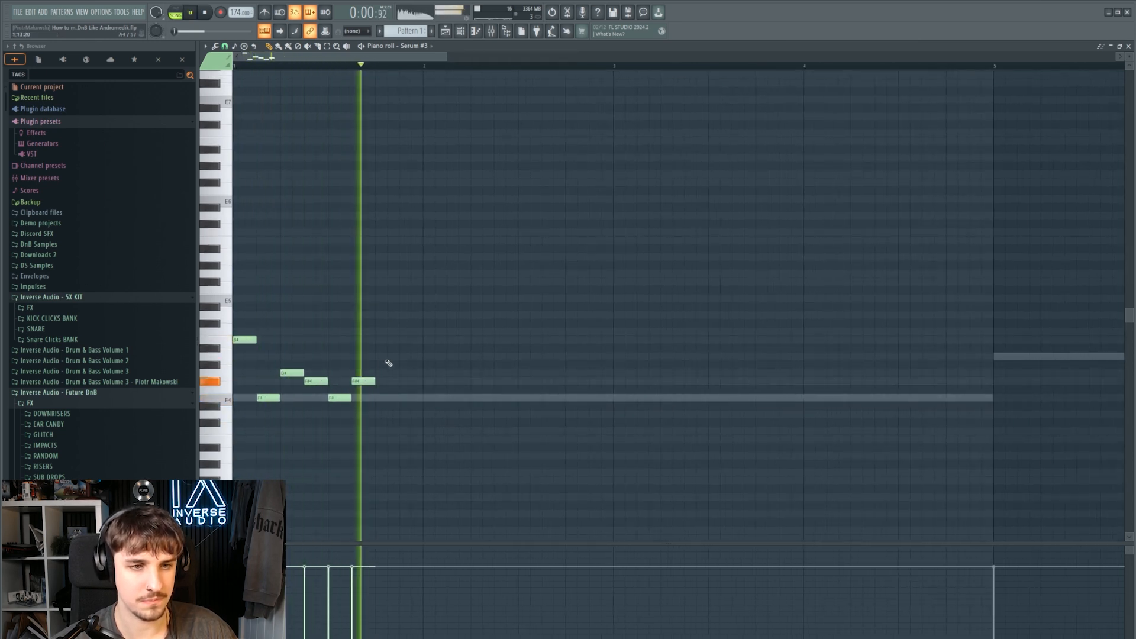
{"action": "left_click", "coordinate": [387, 356]}
{"action": "left_click", "coordinate": [400, 397]}
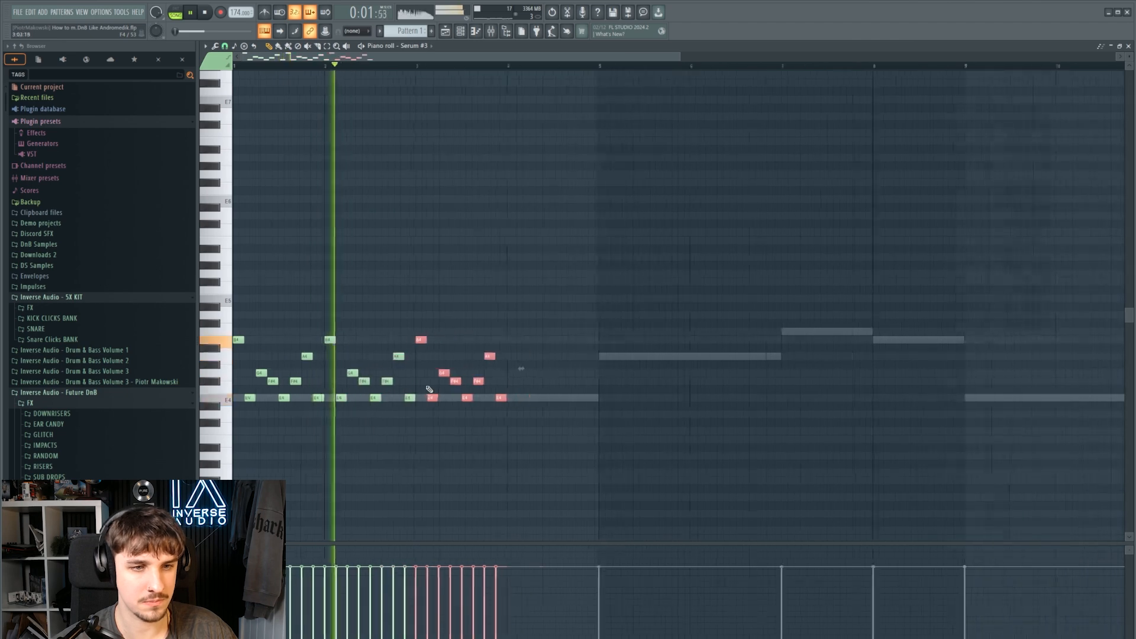
Duplicate the one-bar arpeggio to fill 16 bars and raise the first note of bar 7 to C5
{"action": "scroll", "coordinate": [335, 381], "scroll_direction": "down", "scroll_amount": 2}
{"action": "key", "text": "ctrl+b"}
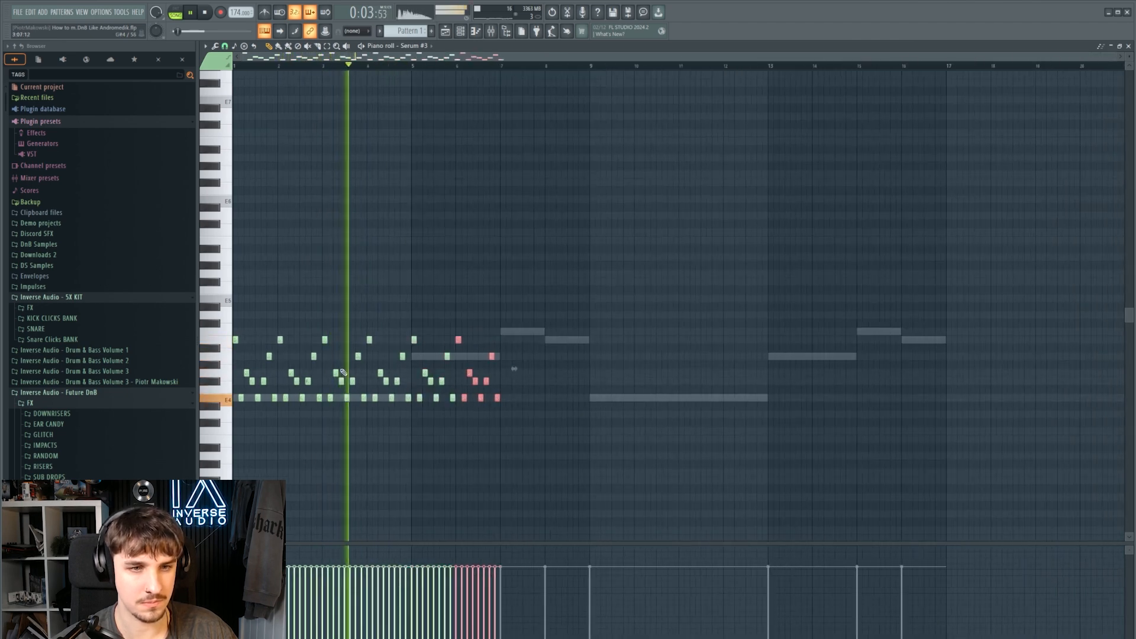
{"action": "key", "text": "ctrl+b"}
{"action": "key", "text": "ctrl+b"}
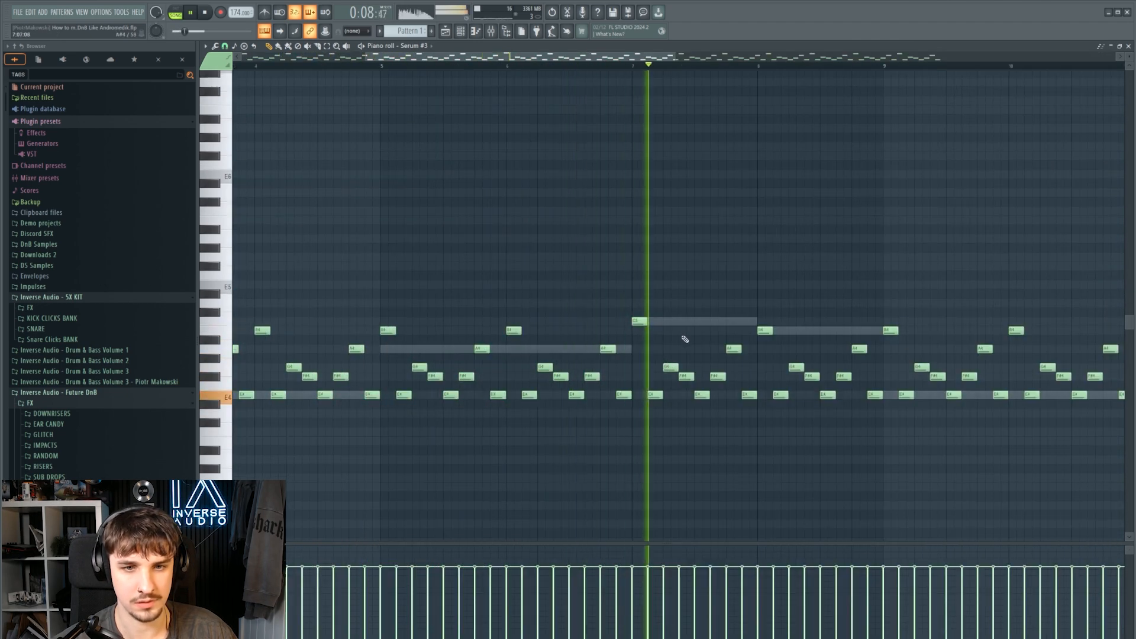
Lower the first notes of bars 5 and 6 to A4 and play the arpeggio from bar 5
{"action": "scroll", "coordinate": [685, 339], "scroll_direction": "down", "scroll_amount": 2}
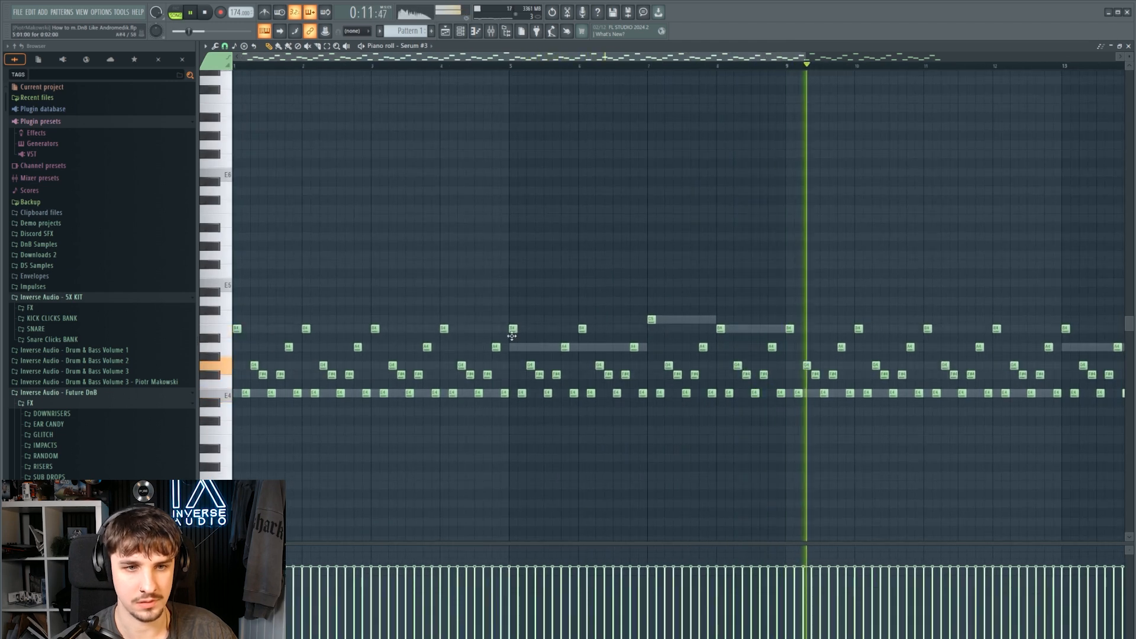
{"action": "left_click", "coordinate": [511, 67]}
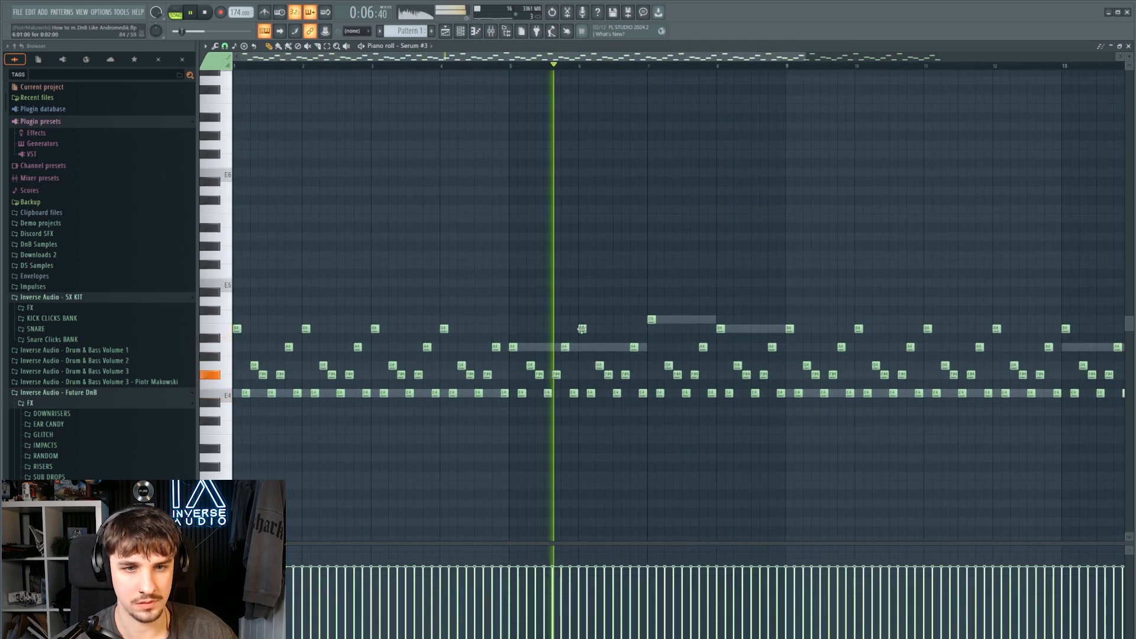
{"action": "key", "text": "space"}
{"action": "key", "text": "space"}
{"action": "scroll", "coordinate": [574, 297], "scroll_direction": "up", "scroll_amount": 2}
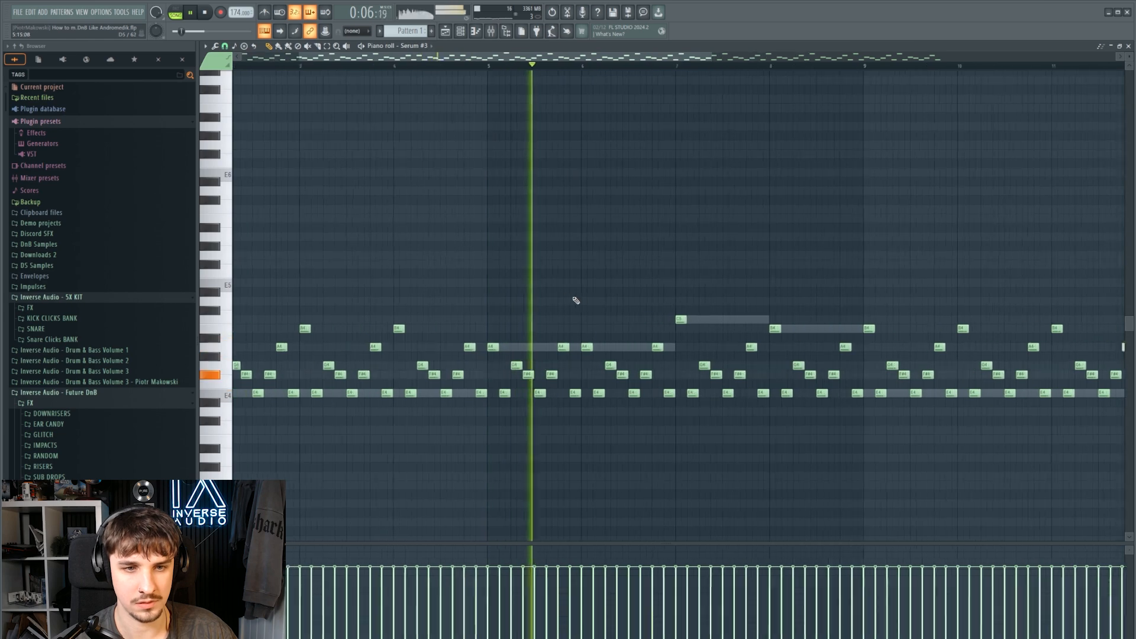
{"action": "left_click_drag", "start_coordinate": [613, 303], "coordinate": [657, 307]}
{"action": "scroll", "coordinate": [664, 310], "scroll_direction": "down", "scroll_amount": 2}
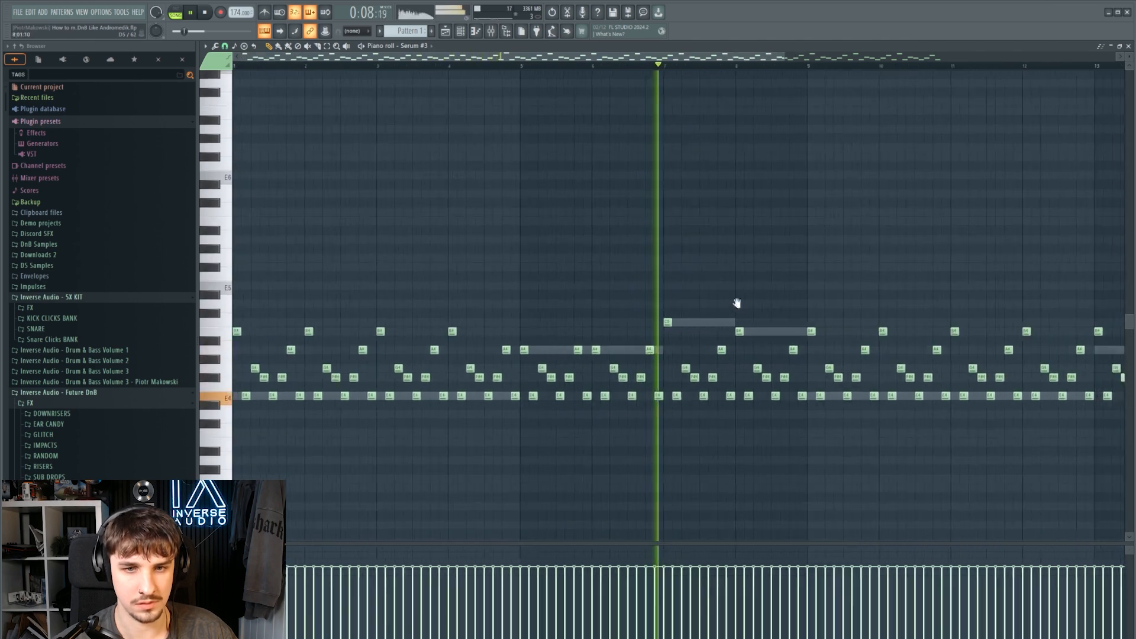
Replace the arpeggio in bars 9 to 16 with a duplicate of the edited first eight bars
{"action": "scroll", "coordinate": [641, 335], "scroll_direction": "down", "scroll_amount": 3}
{"action": "scroll", "coordinate": [535, 324], "scroll_direction": "up", "scroll_amount": 2}
{"action": "left_click_drag", "start_coordinate": [527, 321], "coordinate": [695, 297]}
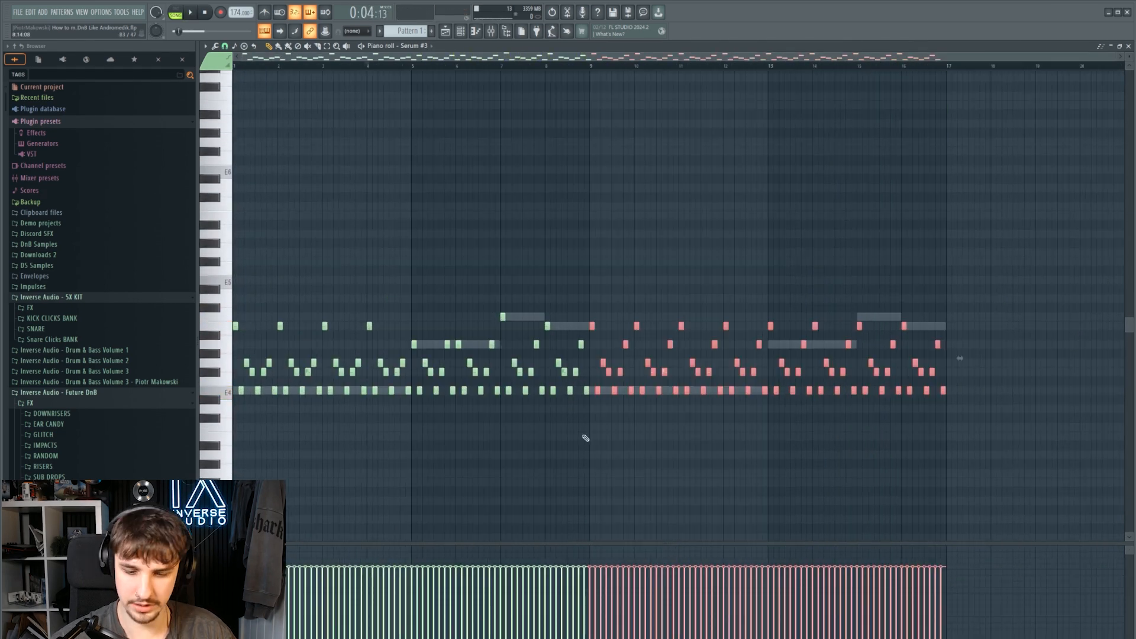
{"action": "key", "text": "Delete"}
{"action": "key", "text": "ctrl+b"}
{"action": "scroll", "coordinate": [578, 363], "scroll_direction": "up", "scroll_amount": 2}
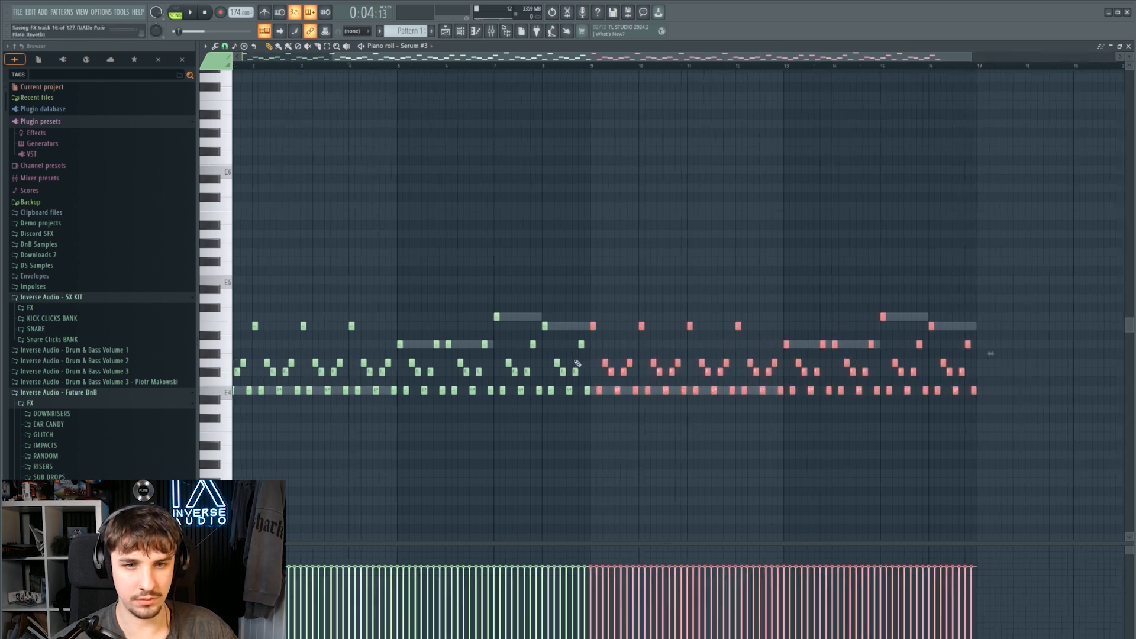
Enable chorus, delay and reverb on the Serum pluck and make Macro 1 the aux source of its Env 1 filter-cutoff modulation
{"action": "left_click_drag", "start_coordinate": [574, 349], "coordinate": [572, 293]}
{"action": "scroll", "coordinate": [550, 266], "scroll_direction": "down", "scroll_amount": 2}
{"action": "left_click", "coordinate": [515, 235], "text": "ctrl"}
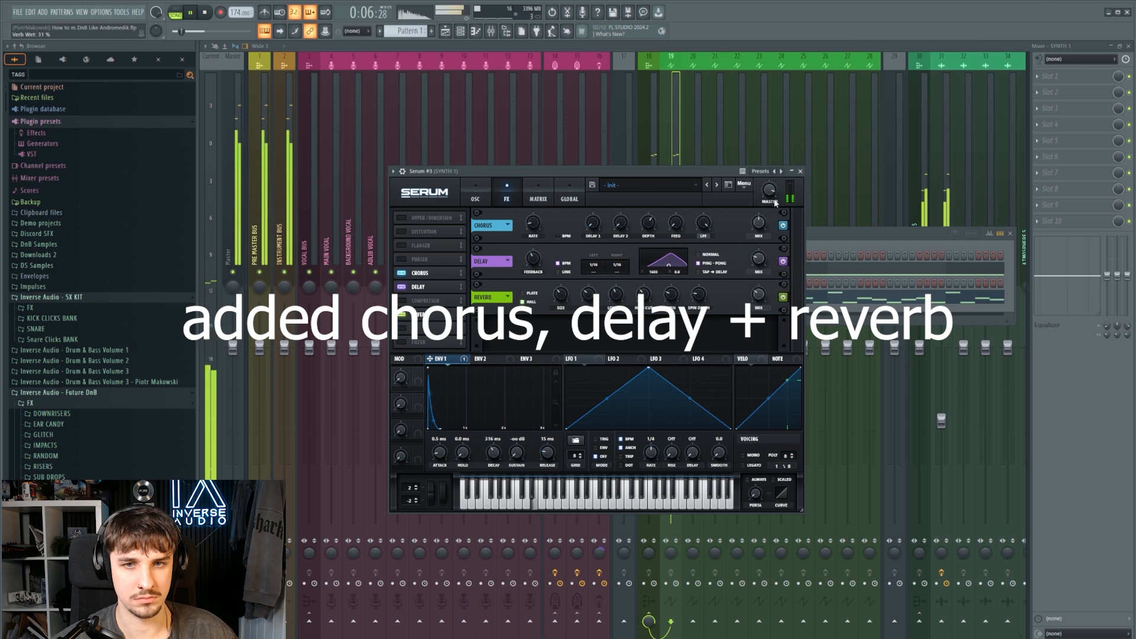
{"action": "left_click", "coordinate": [800, 171]}
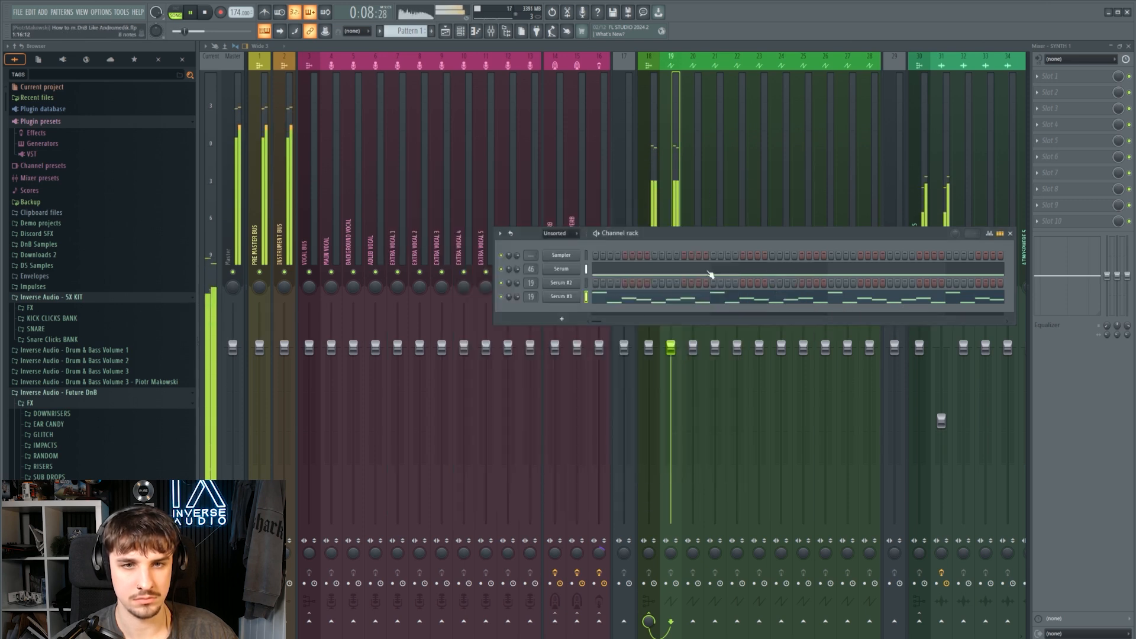
{"action": "left_click", "coordinate": [550, 298]}
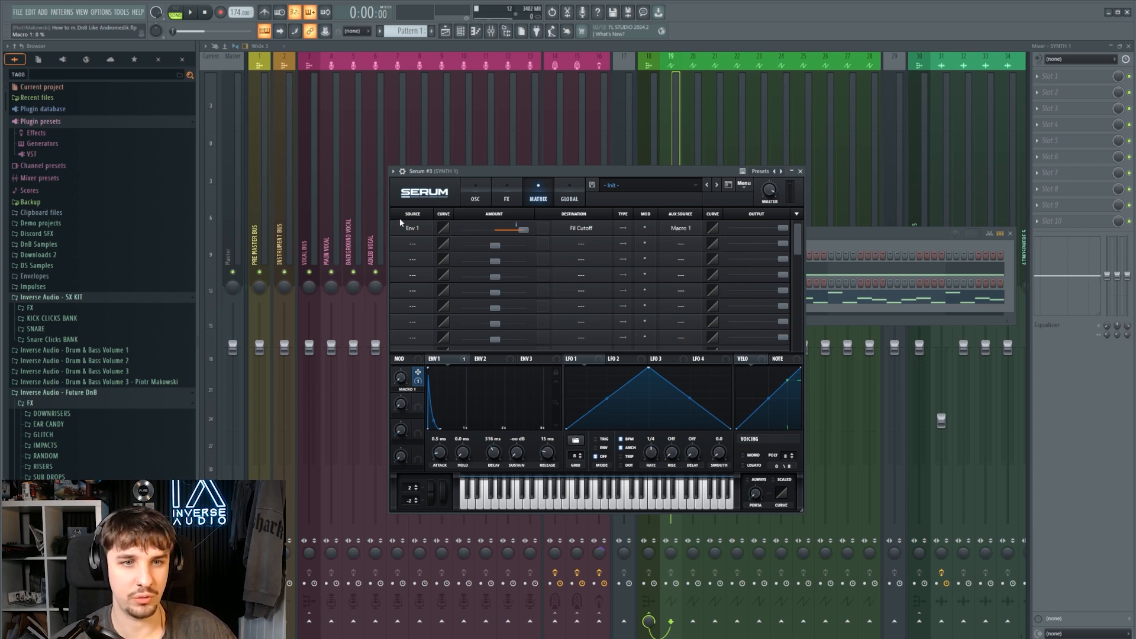
Enable Osc B on the Serum pluck at octave +1, route it through the filter and set its unison to 16 voices
{"action": "left_click_drag", "start_coordinate": [495, 169], "coordinate": [588, 193]}
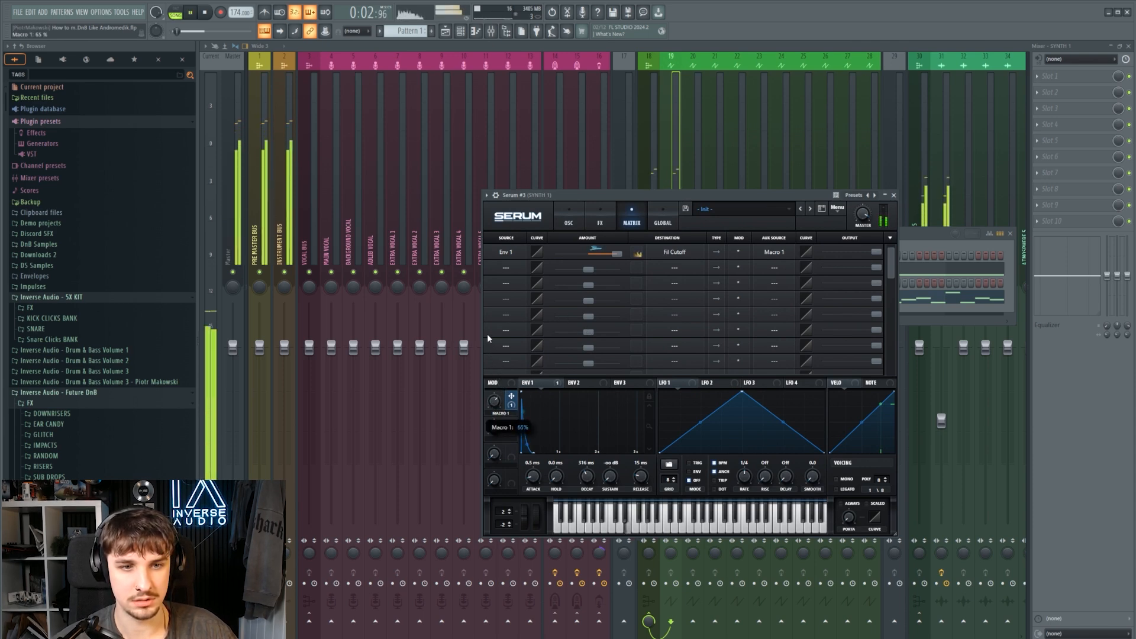
{"action": "left_click", "coordinate": [571, 207]}
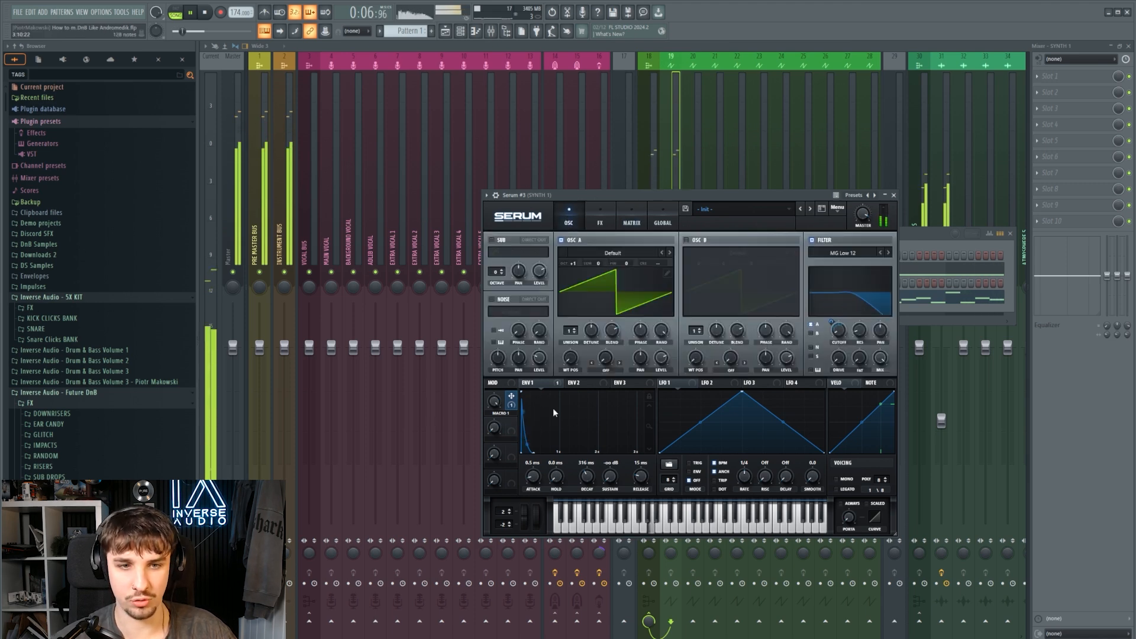
{"action": "key", "text": "space"}
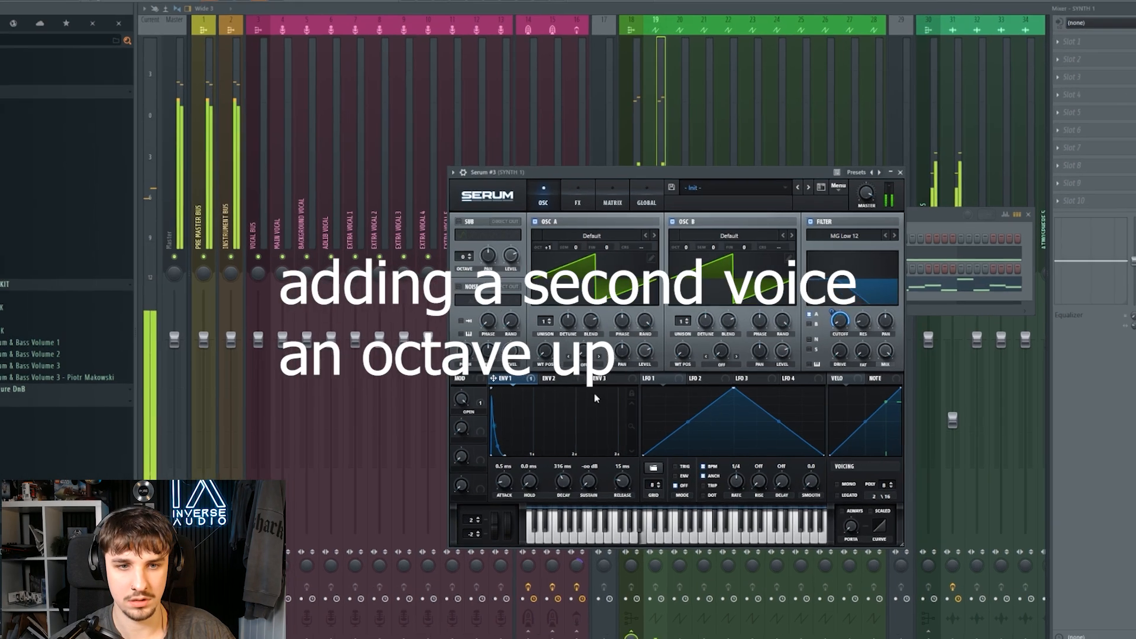
{"action": "left_click", "coordinate": [687, 241]}
{"action": "left_click", "coordinate": [811, 334]}
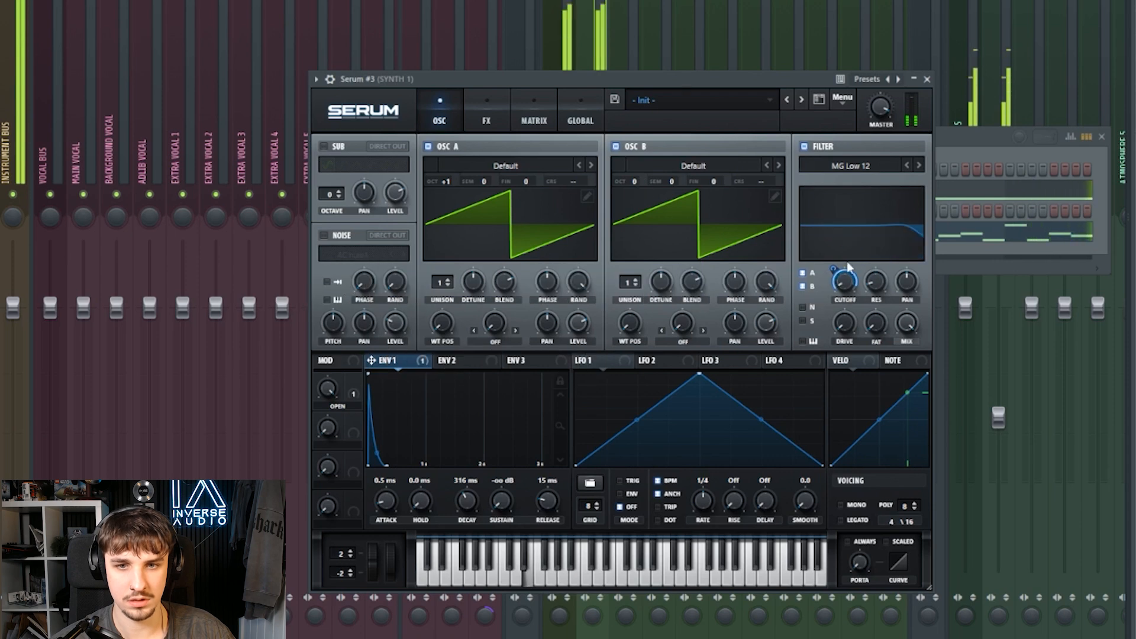
{"action": "left_click_drag", "start_coordinate": [629, 284], "coordinate": [705, 46]}
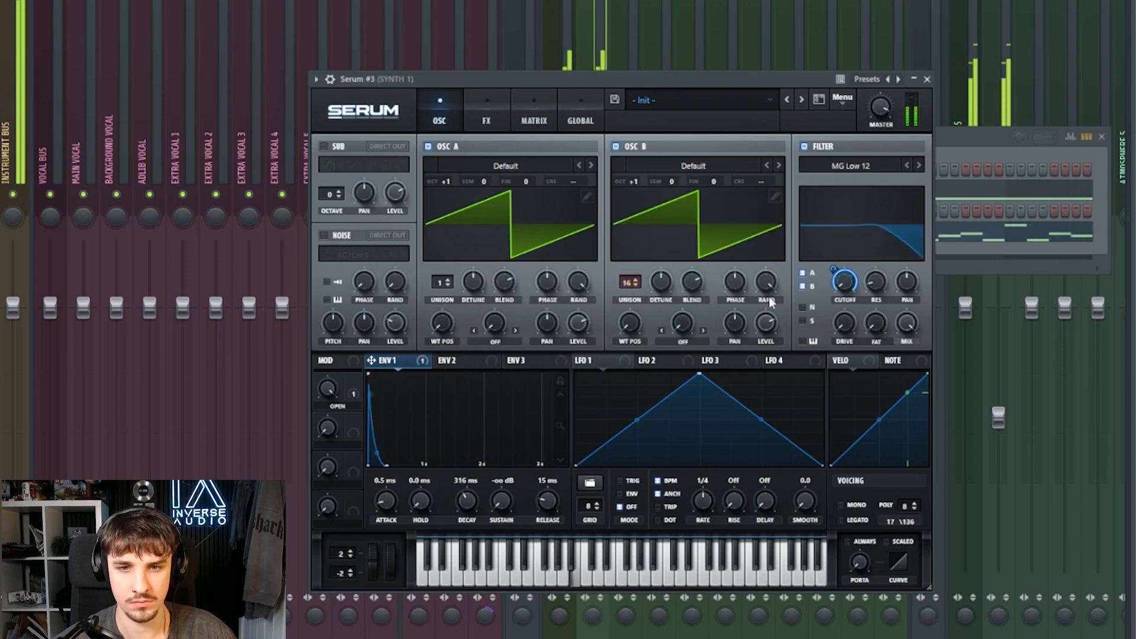
Lower Osc A's random phase and assign the OPEN macro to Osc B's detune
{"action": "left_click_drag", "start_coordinate": [579, 282], "coordinate": [580, 409]}
{"action": "left_click_drag", "start_coordinate": [353, 382], "coordinate": [658, 281]}
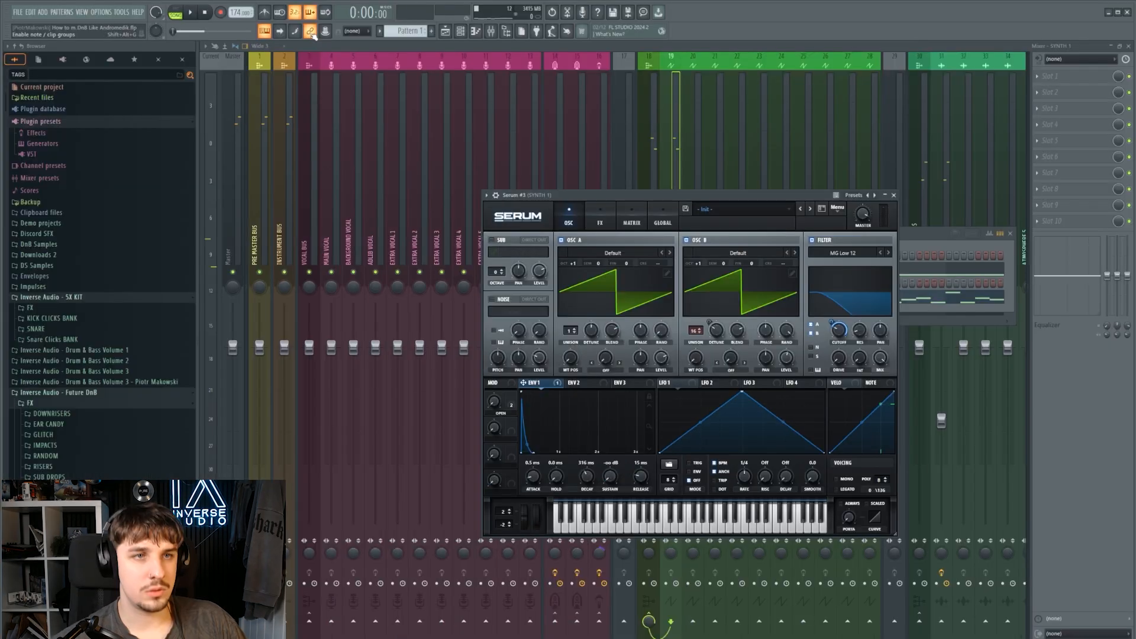
Create an automation clip for the pluck's OPEN macro and adjust its curve tension across the 16-bar intro
{"action": "right_click", "coordinate": [312, 31]}
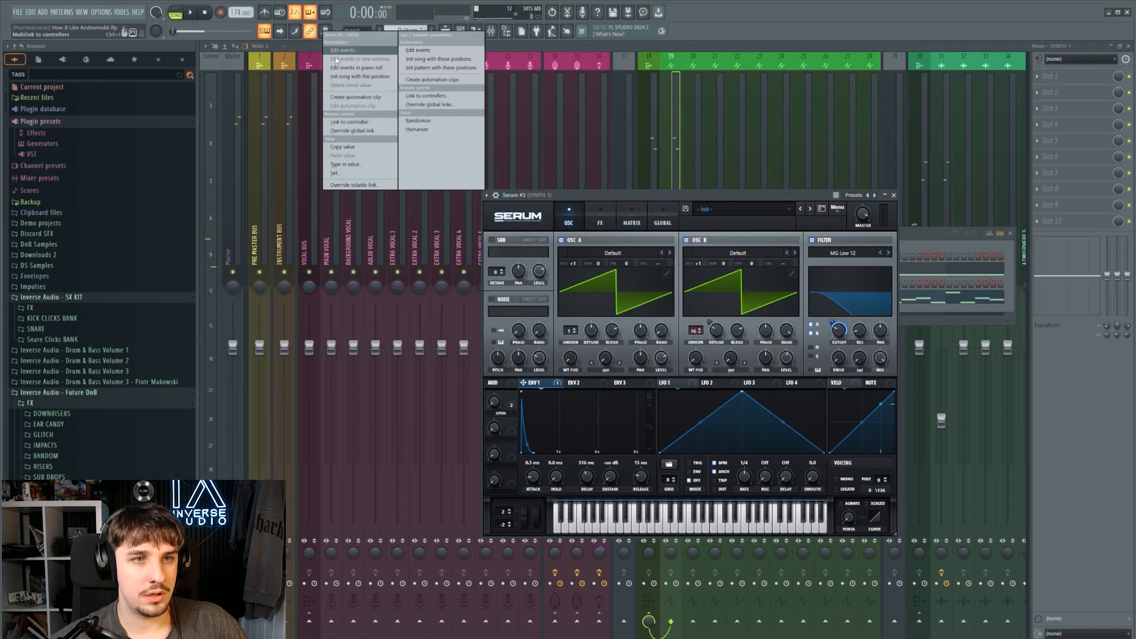
{"action": "left_click", "coordinate": [342, 97]}
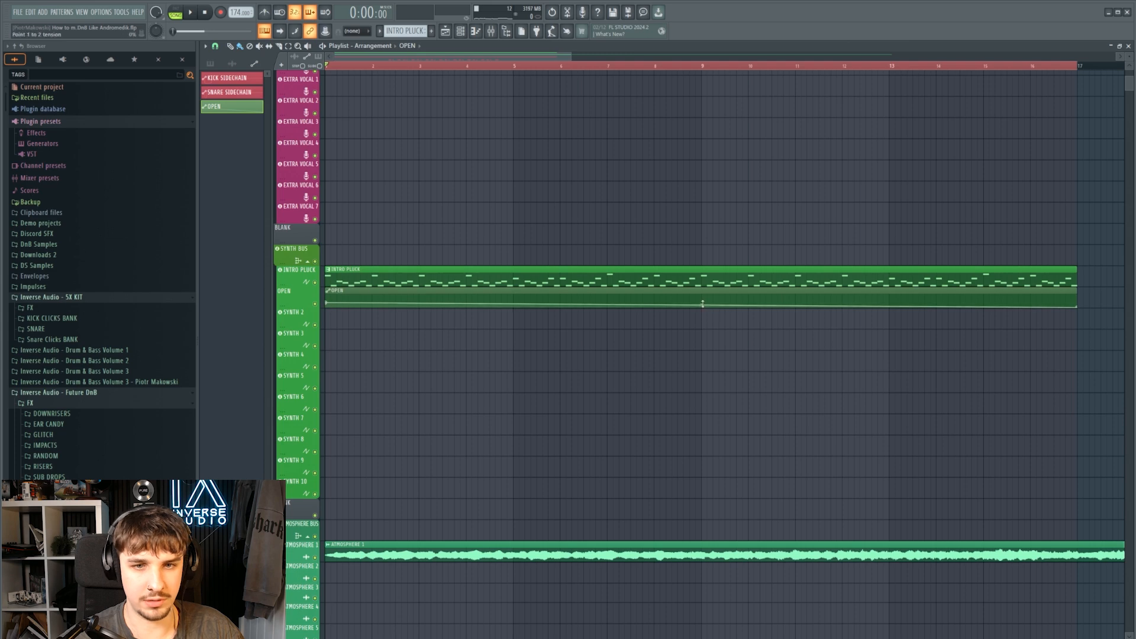
{"action": "left_click_drag", "start_coordinate": [702, 304], "coordinate": [705, 296]}
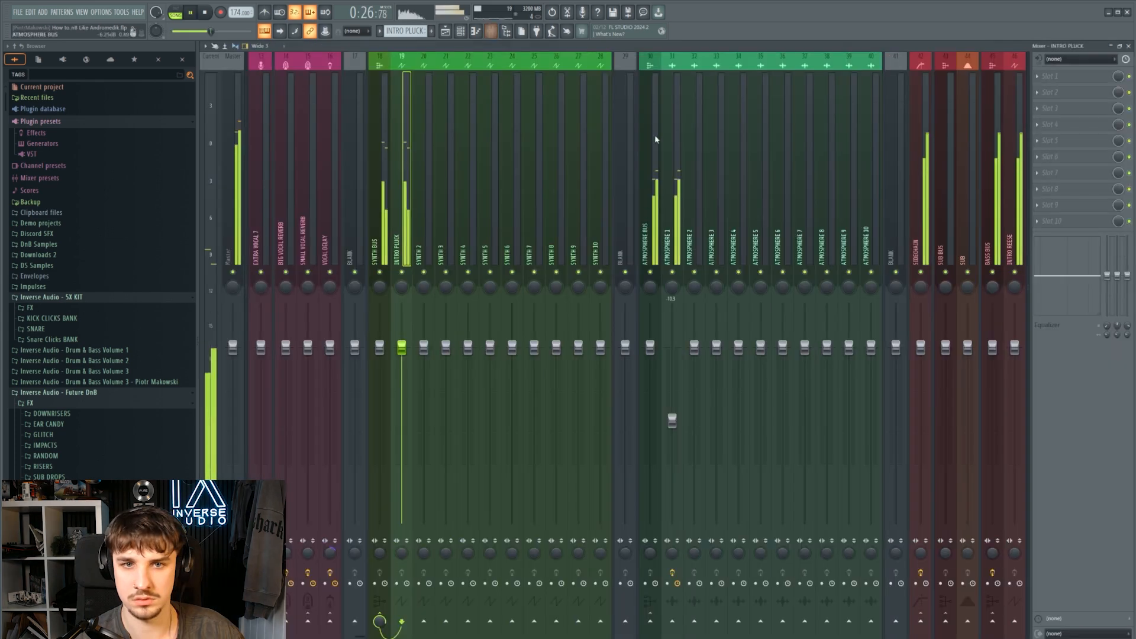
Add Pro-Q 4 to the INTRO PLUCK mixer track and apply a 36 dB/oct low cut at about 166 Hz
{"action": "scroll", "coordinate": [654, 136], "scroll_direction": "left", "scroll_amount": 2}
{"action": "scroll", "coordinate": [637, 166], "scroll_direction": "right", "scroll_amount": 3}
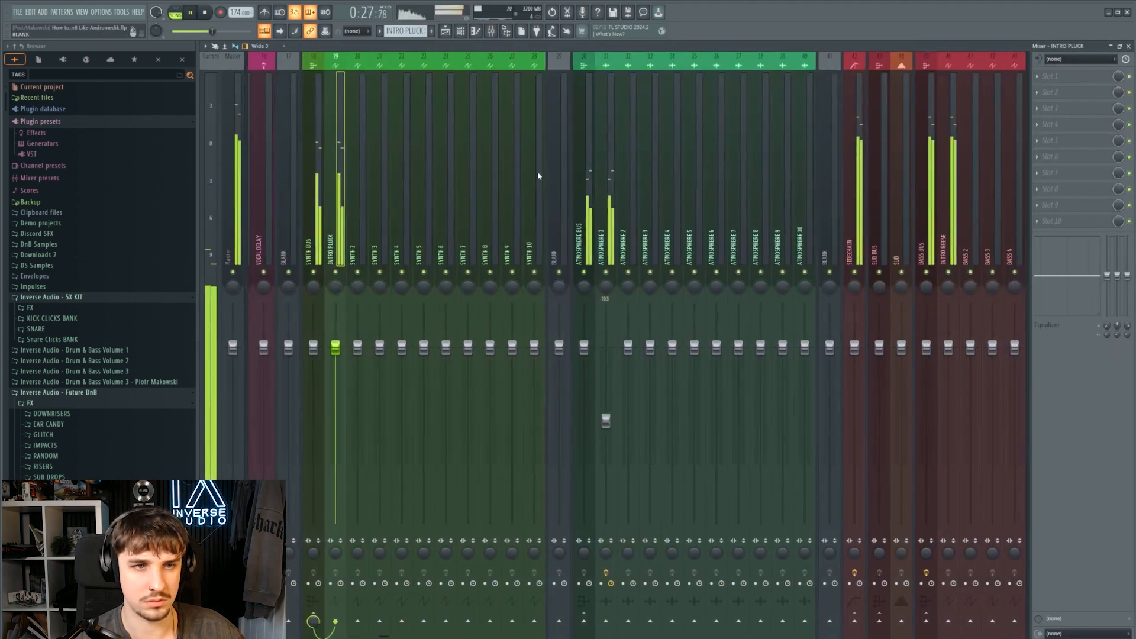
{"action": "scroll", "coordinate": [539, 176], "scroll_direction": "left", "scroll_amount": 2}
{"action": "left_click", "coordinate": [1037, 76]}
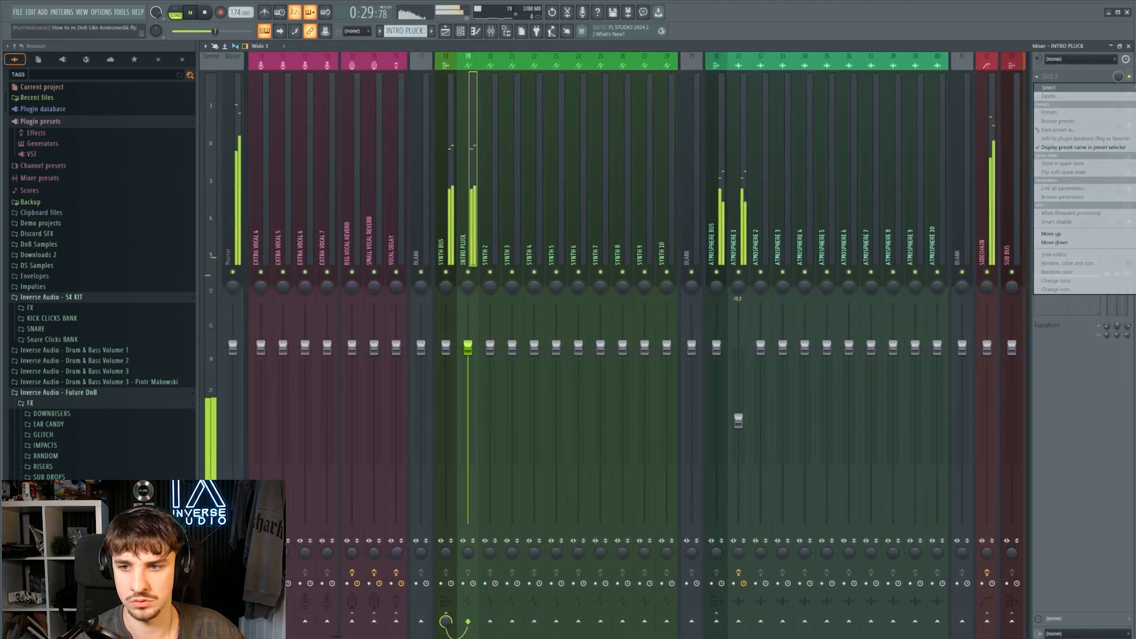
{"action": "double_click", "coordinate": [220, 230]}
{"action": "left_click_drag", "start_coordinate": [221, 230], "coordinate": [401, 229]}
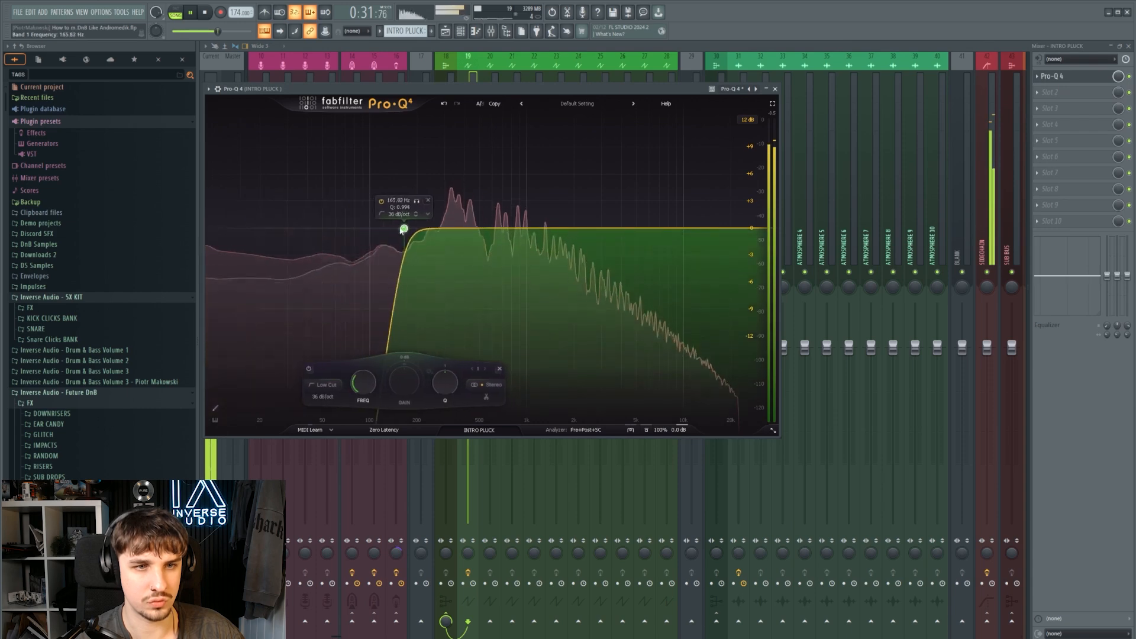
{"action": "left_click", "coordinate": [775, 89]}
{"action": "left_click", "coordinate": [779, 93]}
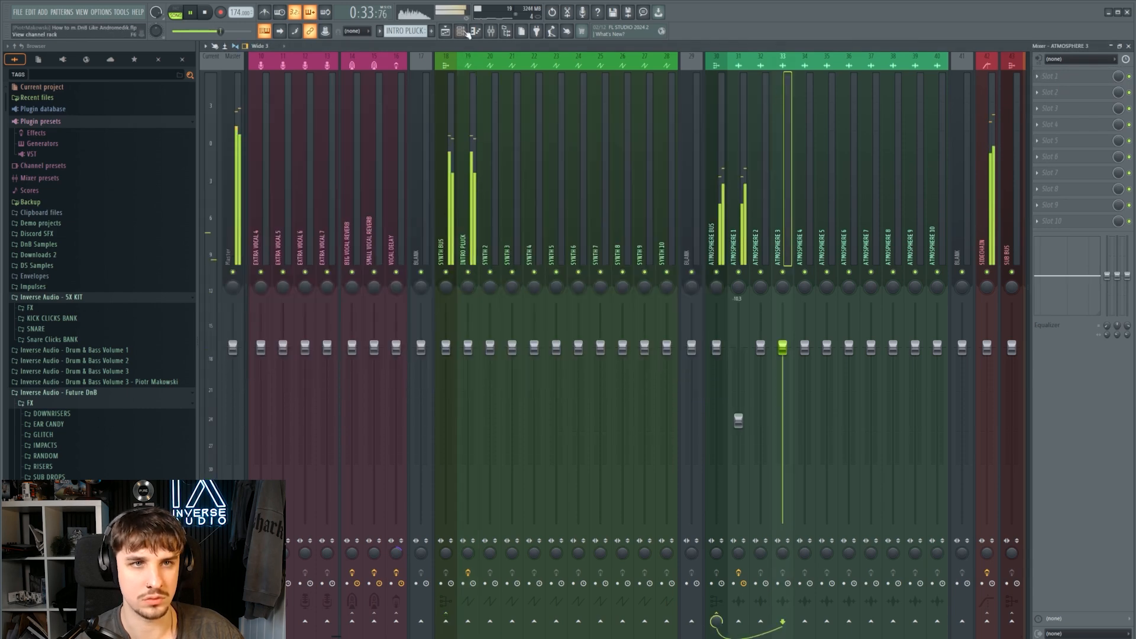
Lower the INTRO PLUCK mixer volume and adjust its stereo separation
{"action": "left_click_drag", "start_coordinate": [468, 316], "coordinate": [468, 335]}
{"action": "left_click", "coordinate": [1053, 93]}
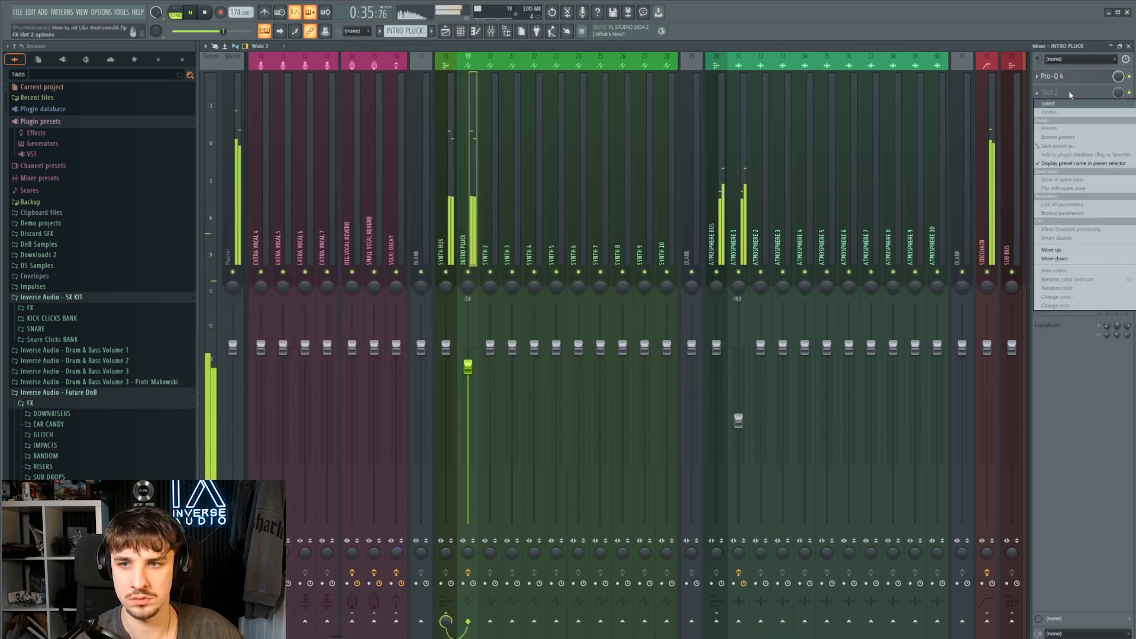
{"action": "left_click", "coordinate": [605, 195]}
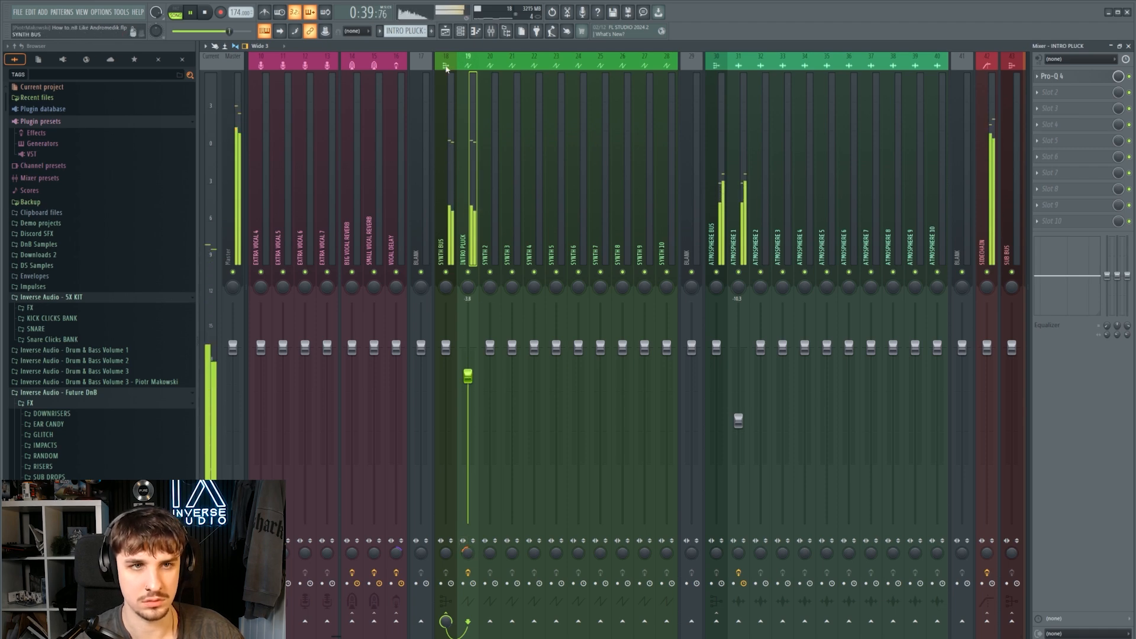
Examine the arrangement of the pluck, atmosphere and reese clips in the playlist
{"action": "left_click", "coordinate": [445, 31]}
{"action": "scroll", "coordinate": [609, 266], "scroll_direction": "up", "scroll_amount": 3}
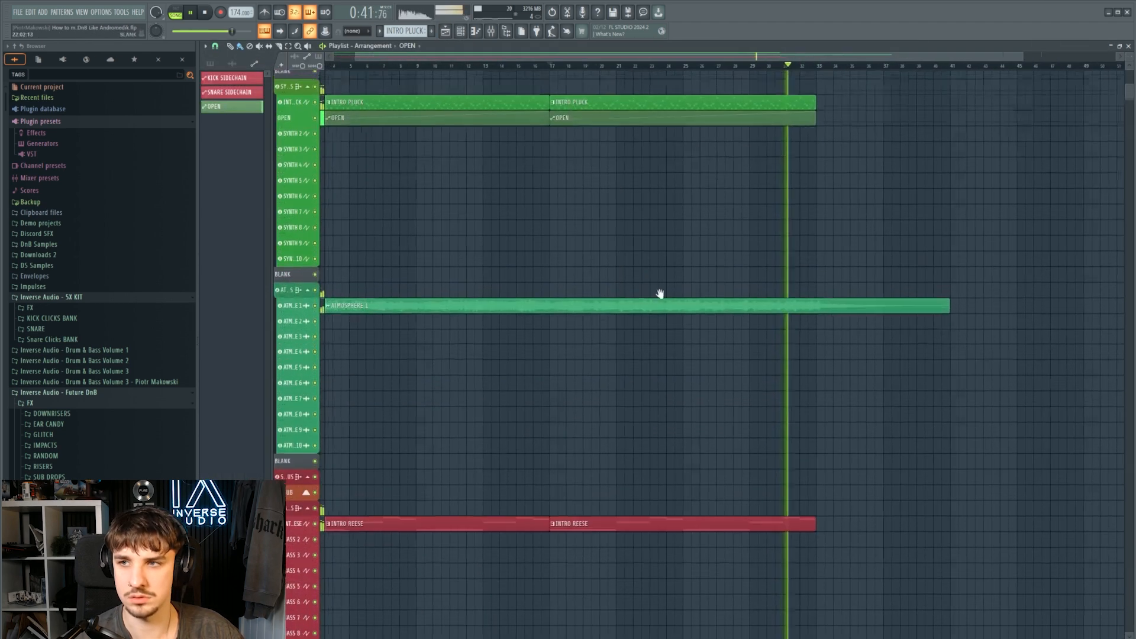
{"action": "scroll", "coordinate": [660, 293], "scroll_direction": "down", "scroll_amount": 4, "text": "alt"}
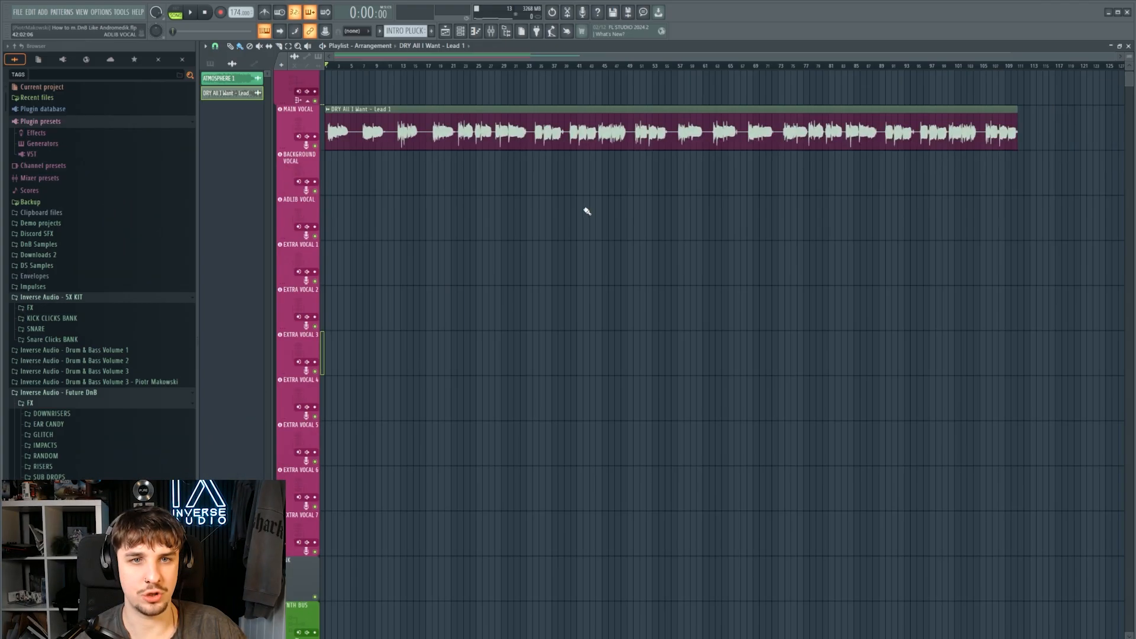
Solo the MAIN VOCAL track and audition the DRY All I Want - Lead 1 vocal from around bar 39
{"action": "scroll", "coordinate": [586, 210], "scroll_direction": "up", "scroll_amount": 2}
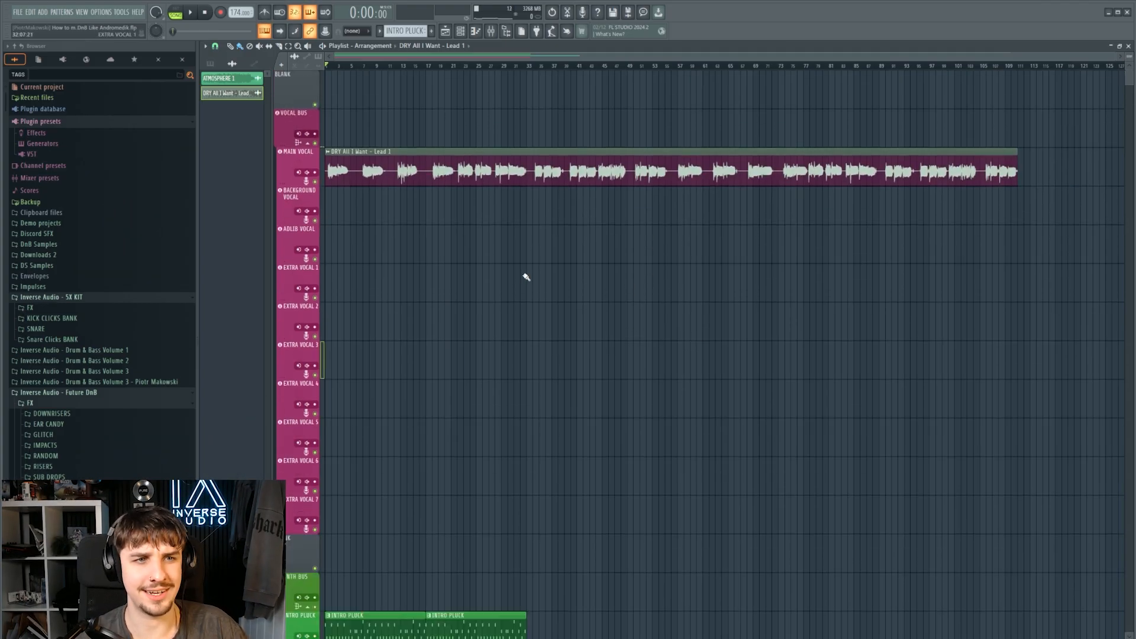
{"action": "scroll", "coordinate": [419, 319], "scroll_direction": "down", "scroll_amount": 3}
{"action": "scroll", "coordinate": [523, 205], "scroll_direction": "up", "scroll_amount": 2}
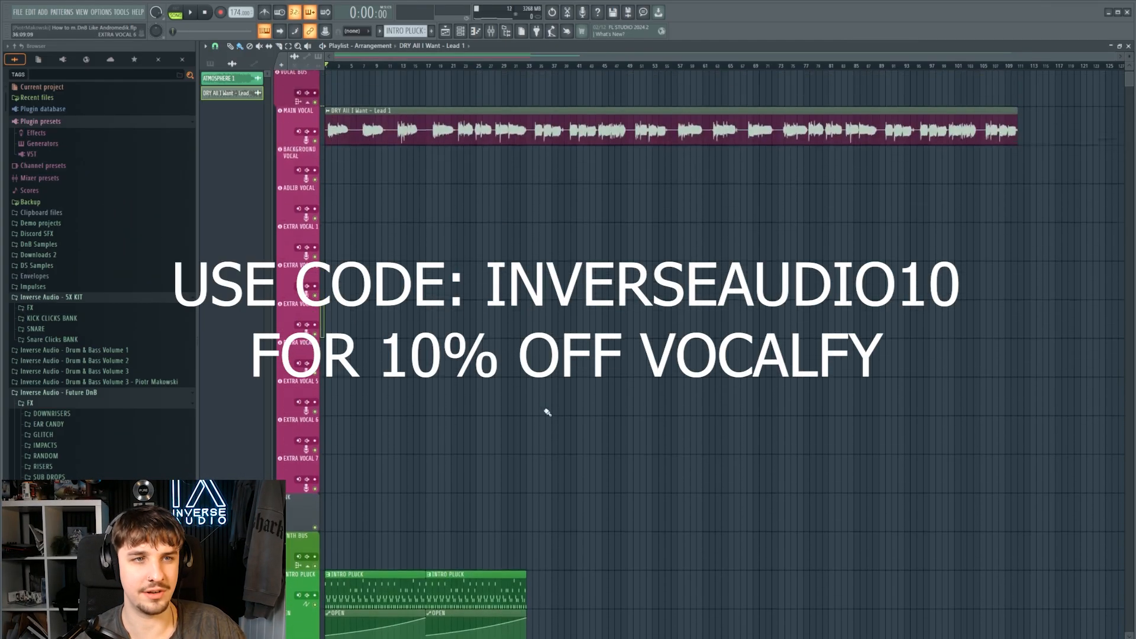
{"action": "scroll", "coordinate": [376, 177], "scroll_direction": "up", "scroll_amount": 3}
{"action": "scroll", "coordinate": [375, 177], "scroll_direction": "up", "scroll_amount": 1}
{"action": "right_click", "coordinate": [316, 172]}
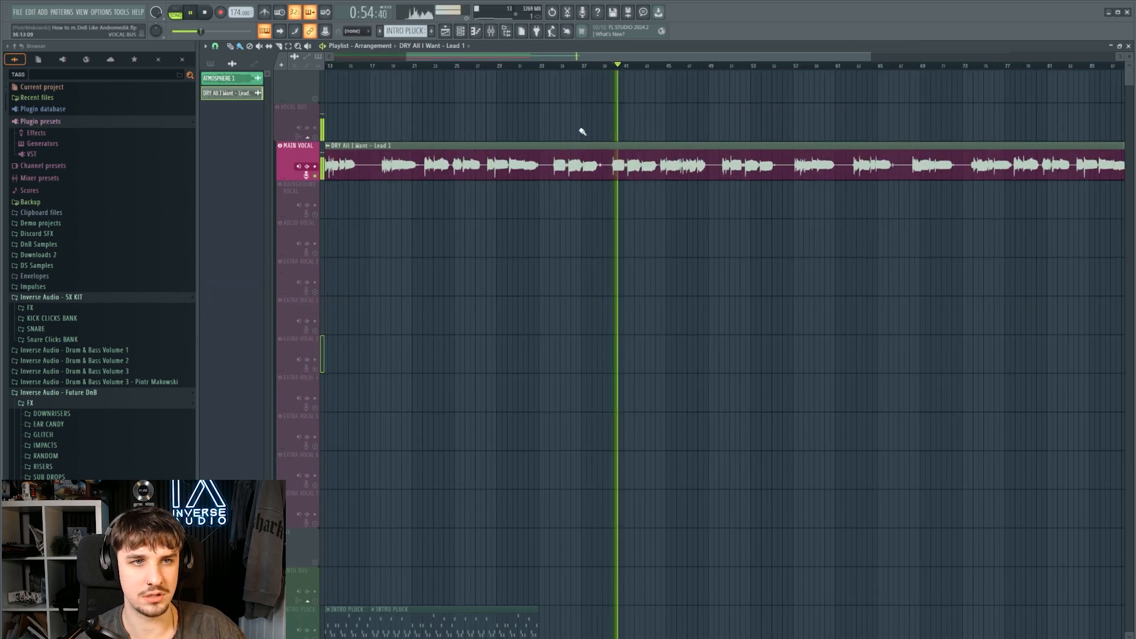
{"action": "scroll", "coordinate": [687, 172], "scroll_direction": "up", "scroll_amount": 1, "text": "ctrl"}
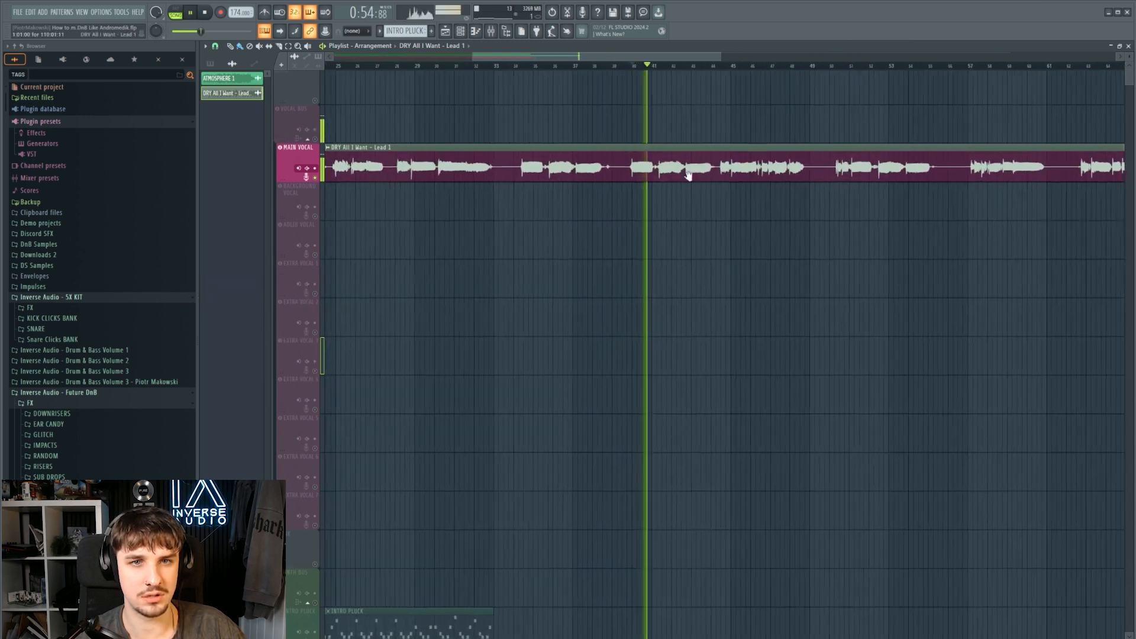
{"action": "scroll", "coordinate": [773, 184], "scroll_direction": "down", "scroll_amount": 2, "text": "ctrl"}
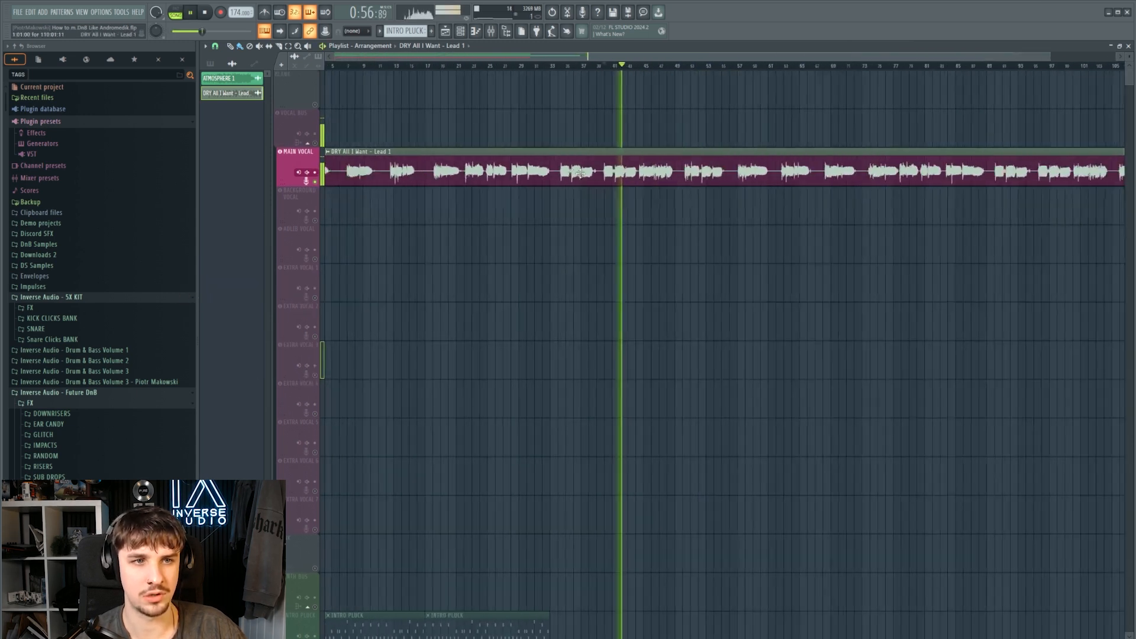
{"action": "scroll", "coordinate": [589, 238], "scroll_direction": "up", "scroll_amount": 1, "text": "ctrl"}
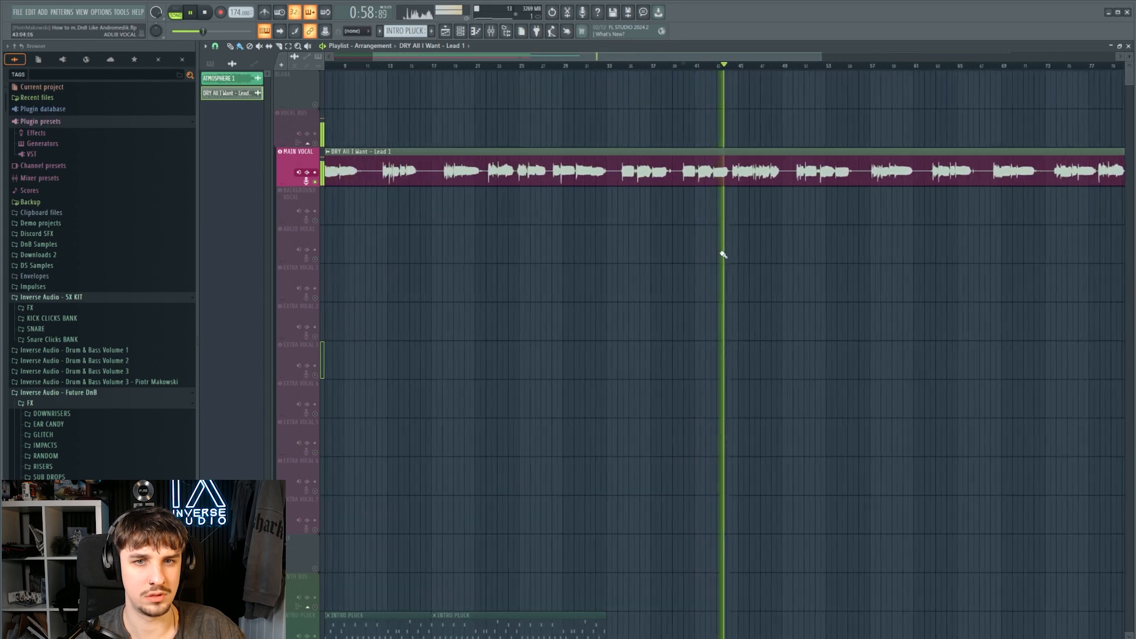
{"action": "scroll", "coordinate": [724, 253], "scroll_direction": "up", "scroll_amount": 2, "text": "ctrl"}
{"action": "scroll", "coordinate": [724, 254], "scroll_direction": "down", "scroll_amount": 3, "text": "ctrl"}
{"action": "key", "text": "space"}
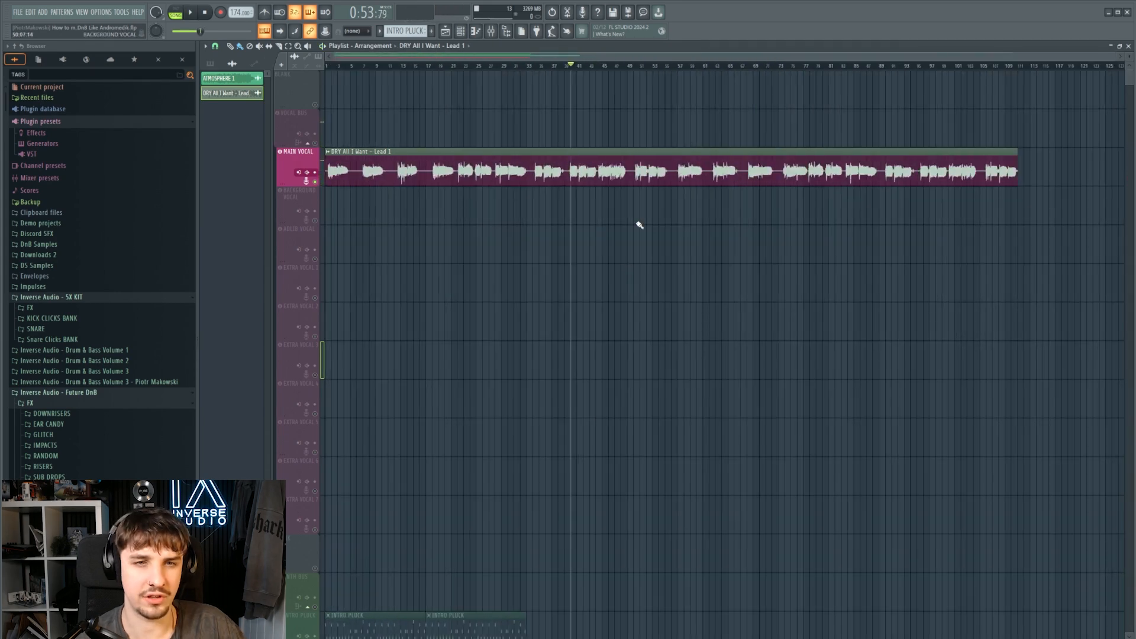
Time-stretch the DRY All I Want - Lead 1 clip to about 79 bars in e3 generic mode and audition it from bar 16
{"action": "double_click", "coordinate": [629, 170]}
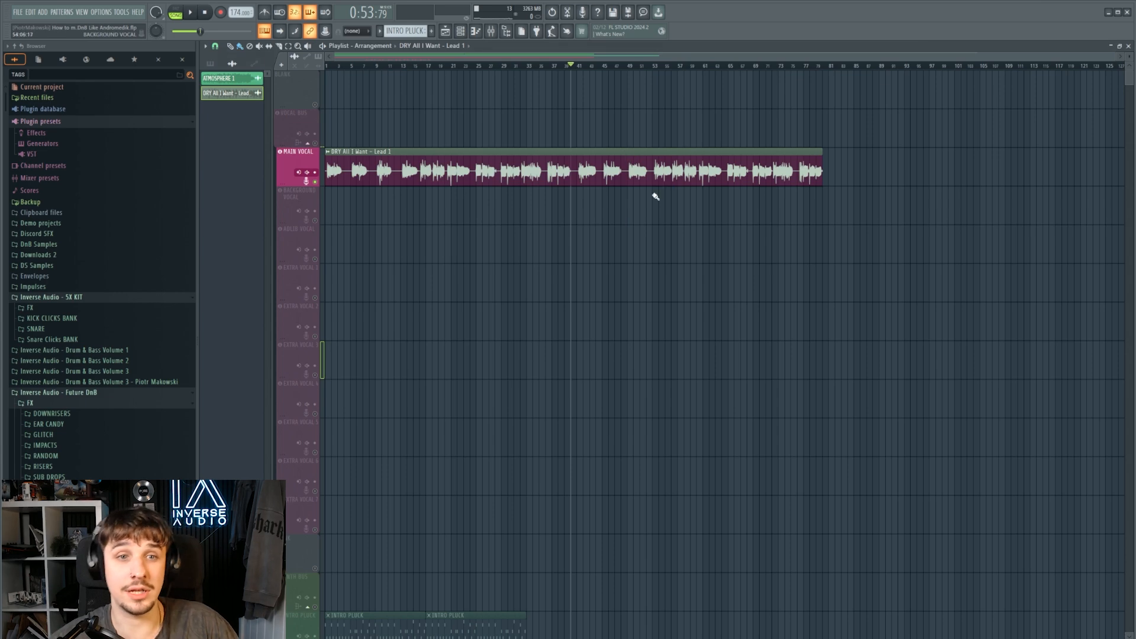
{"action": "scroll", "coordinate": [740, 305], "scroll_direction": "up", "scroll_amount": 3, "text": "ctrl"}
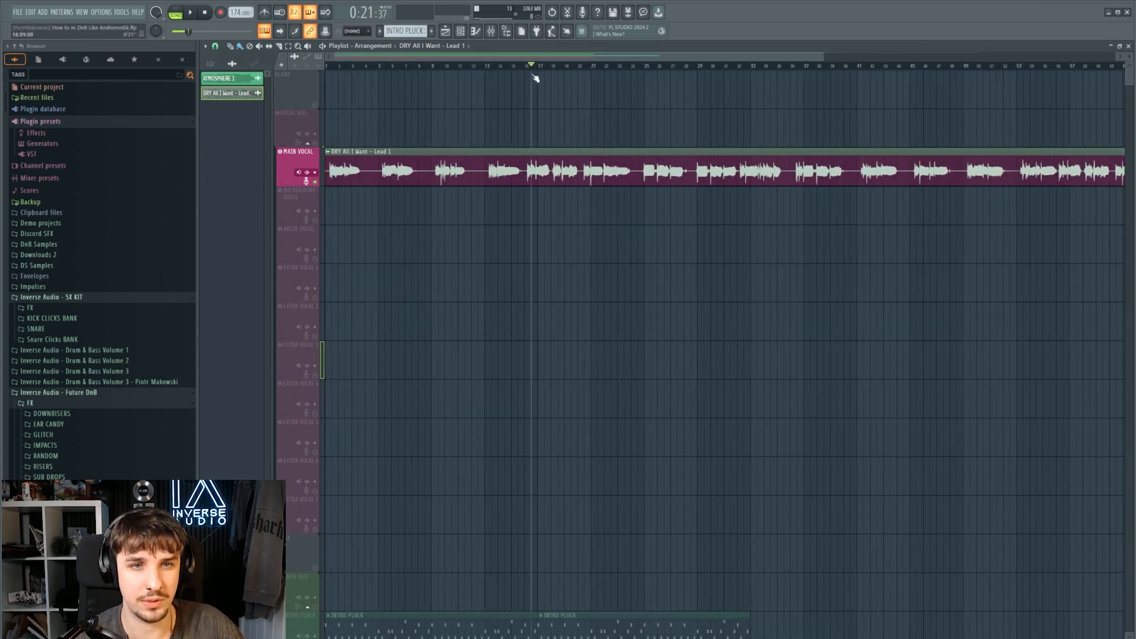
{"action": "scroll", "coordinate": [531, 156], "scroll_direction": "up", "scroll_amount": 1, "text": "ctrl"}
{"action": "double_click", "coordinate": [529, 169]}
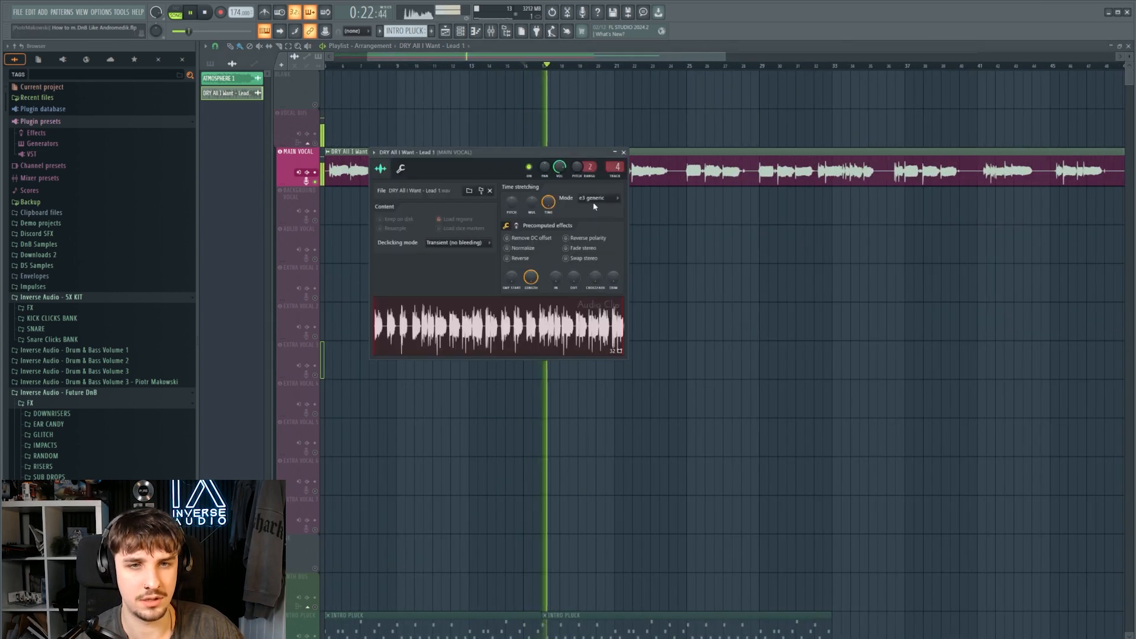
{"action": "left_click_drag", "start_coordinate": [792, 259], "coordinate": [829, 261]}
{"action": "scroll", "coordinate": [541, 168], "scroll_direction": "down", "scroll_amount": 1, "text": "ctrl"}
{"action": "double_click", "coordinate": [537, 171]}
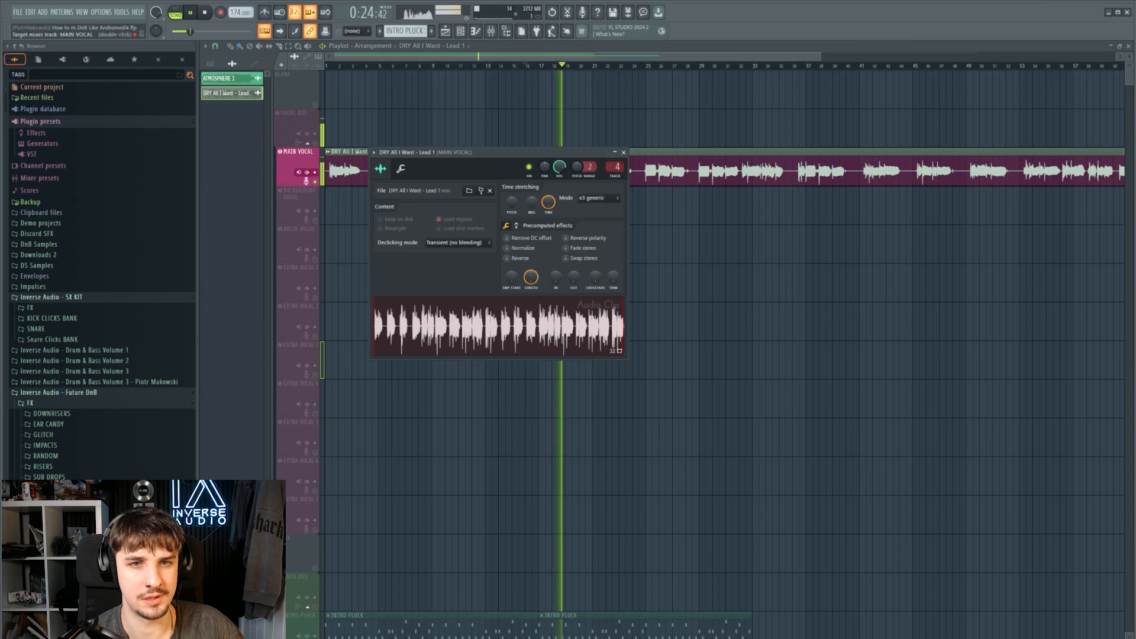
Check the MAIN VOCAL track in the mixer, stop playback and unsolo the vocal in the playlist
{"action": "key", "text": "F9"}
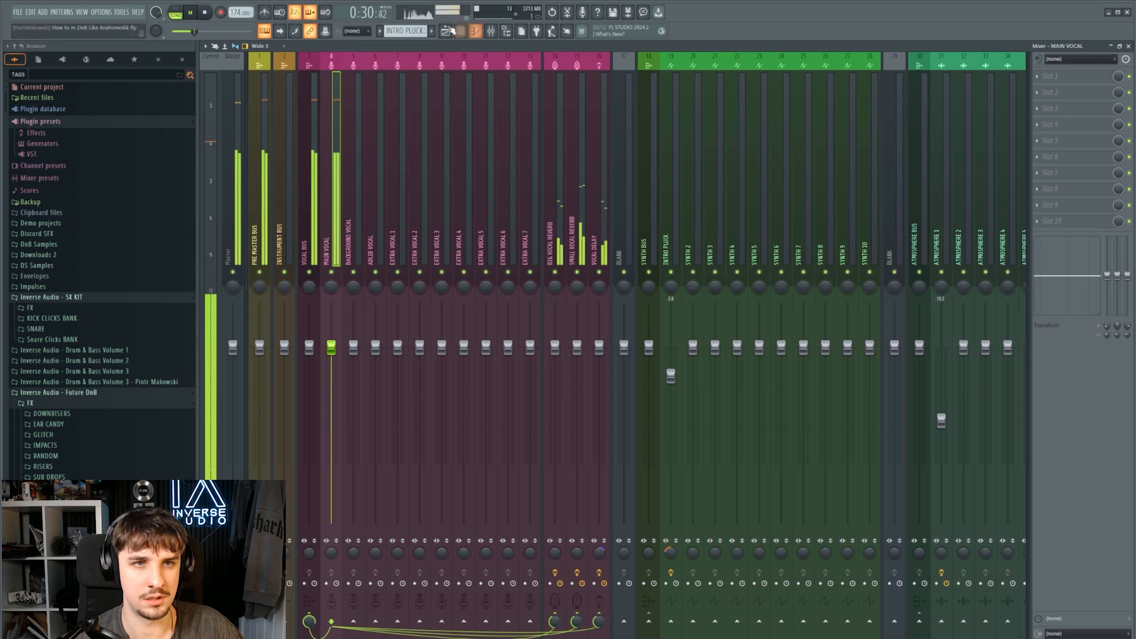
{"action": "left_click", "coordinate": [447, 31]}
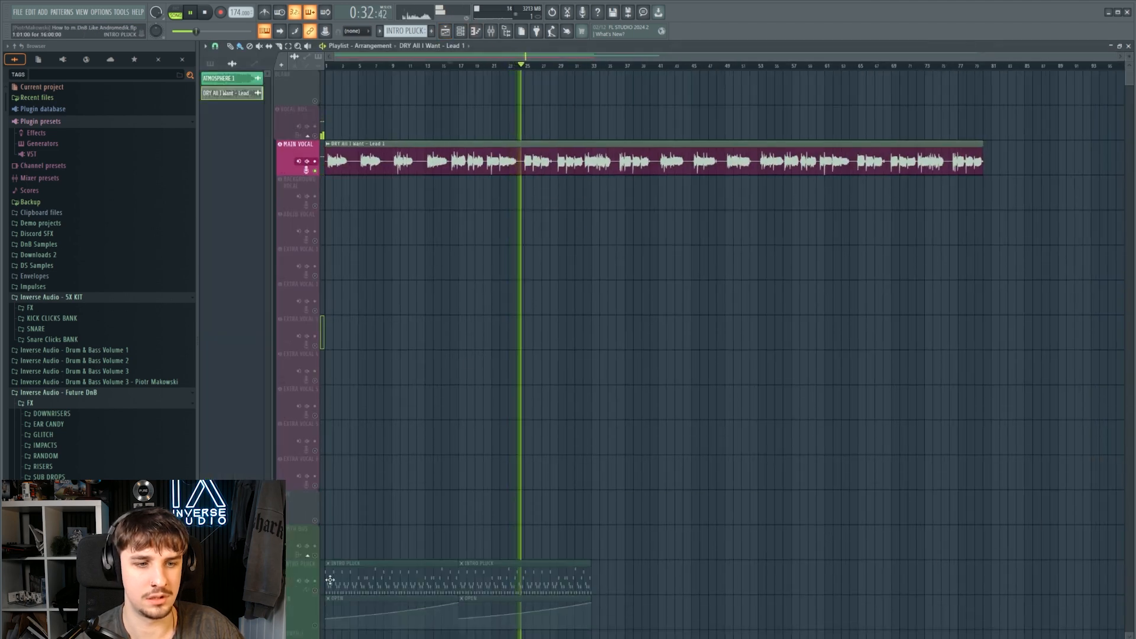
{"action": "key", "text": "space"}
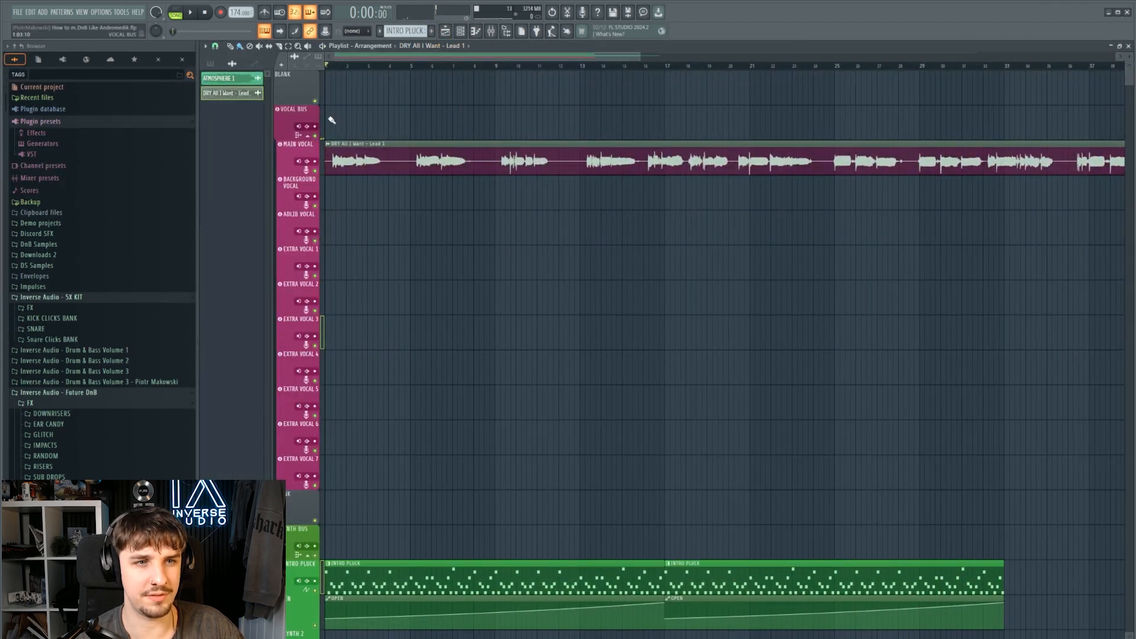
Slice the MAIN VOCAL clip at bar 16 and delete the part before the cut
{"action": "left_click_drag", "start_coordinate": [364, 105], "coordinate": [659, 216]}
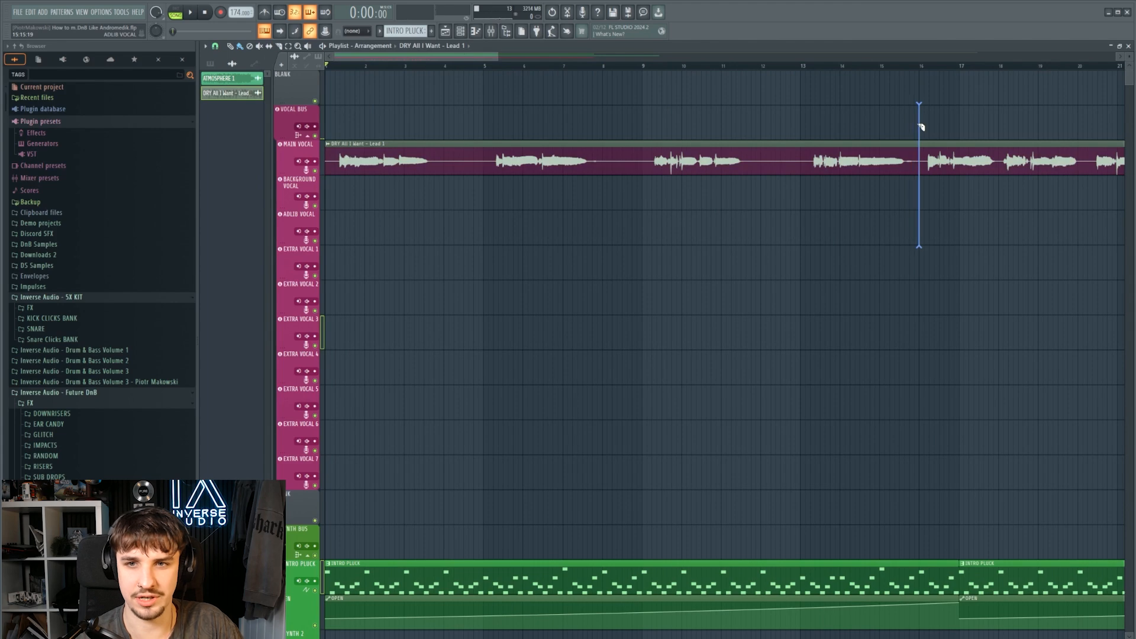
{"action": "key", "text": "space"}
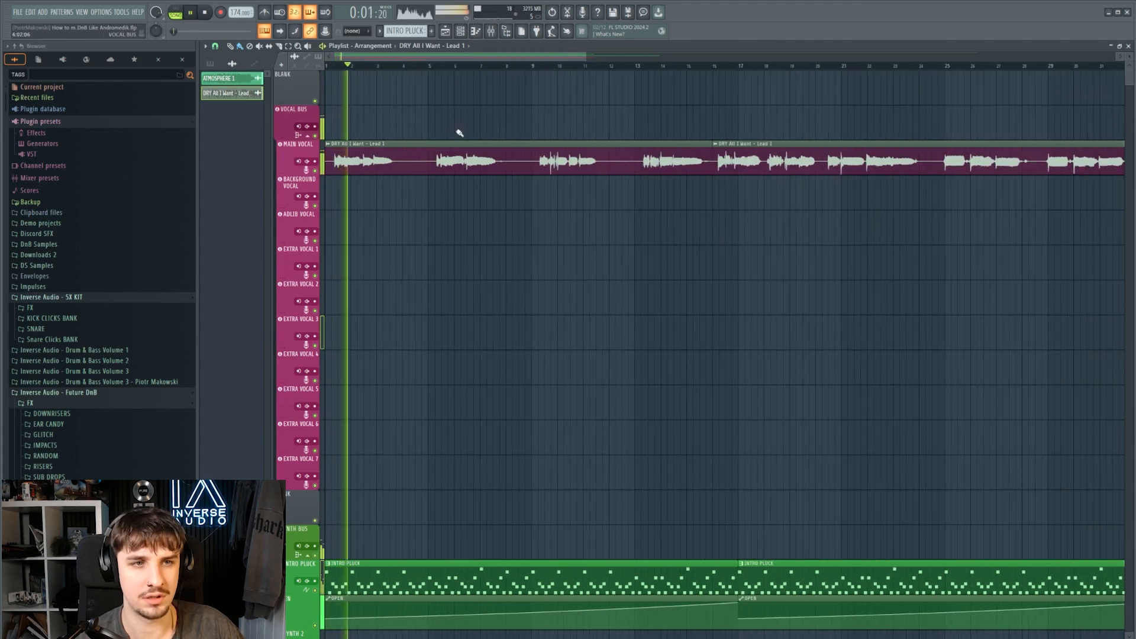
{"action": "scroll", "coordinate": [459, 119], "scroll_direction": "down", "scroll_amount": 2}
{"action": "key", "text": "space"}
{"action": "right_click", "coordinate": [503, 156]}
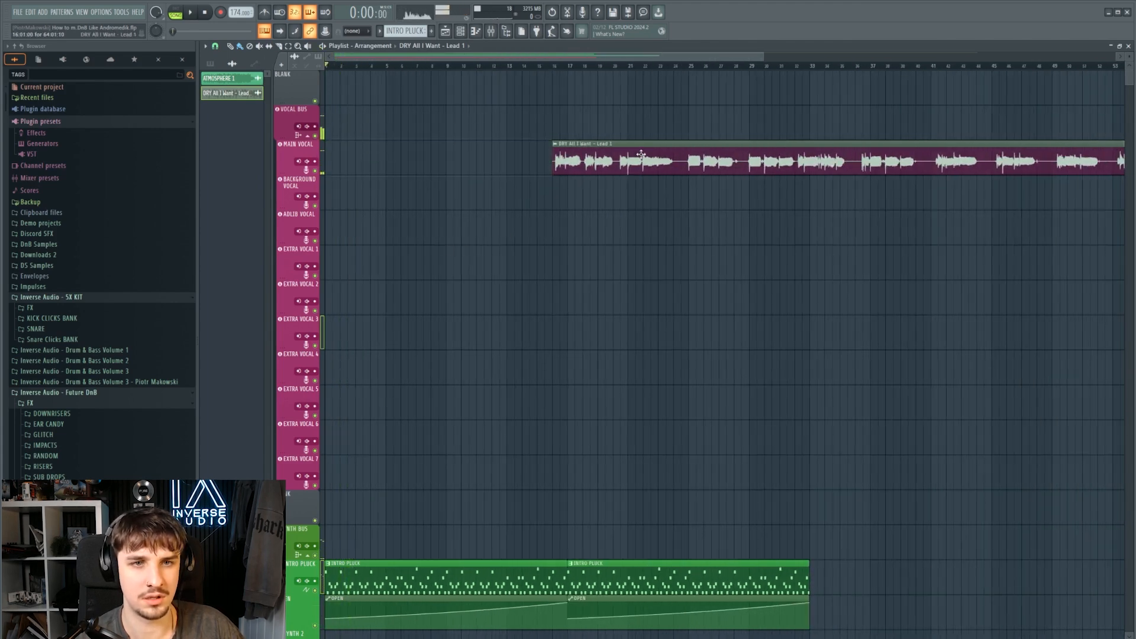
{"action": "scroll", "coordinate": [639, 155], "scroll_direction": "down", "scroll_amount": 1}
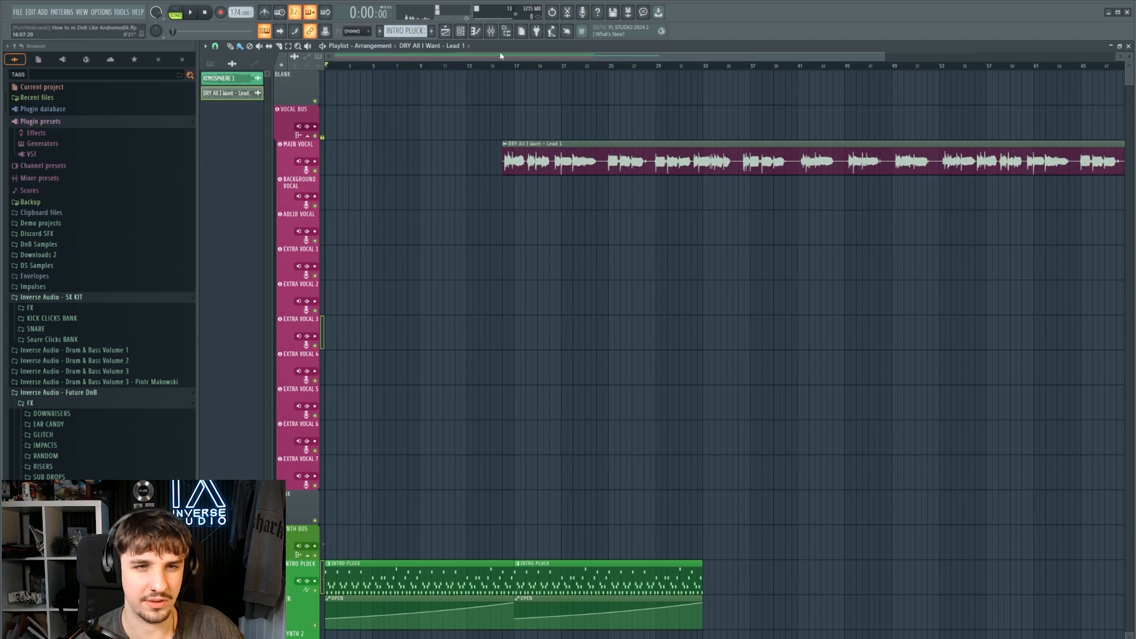
Play the arrangement from about bar 13 and delete the second OPEN automation clip, which starts at bar 17
{"action": "left_click", "coordinate": [468, 67]}
{"action": "key", "text": "space"}
{"action": "right_click", "coordinate": [680, 447]}
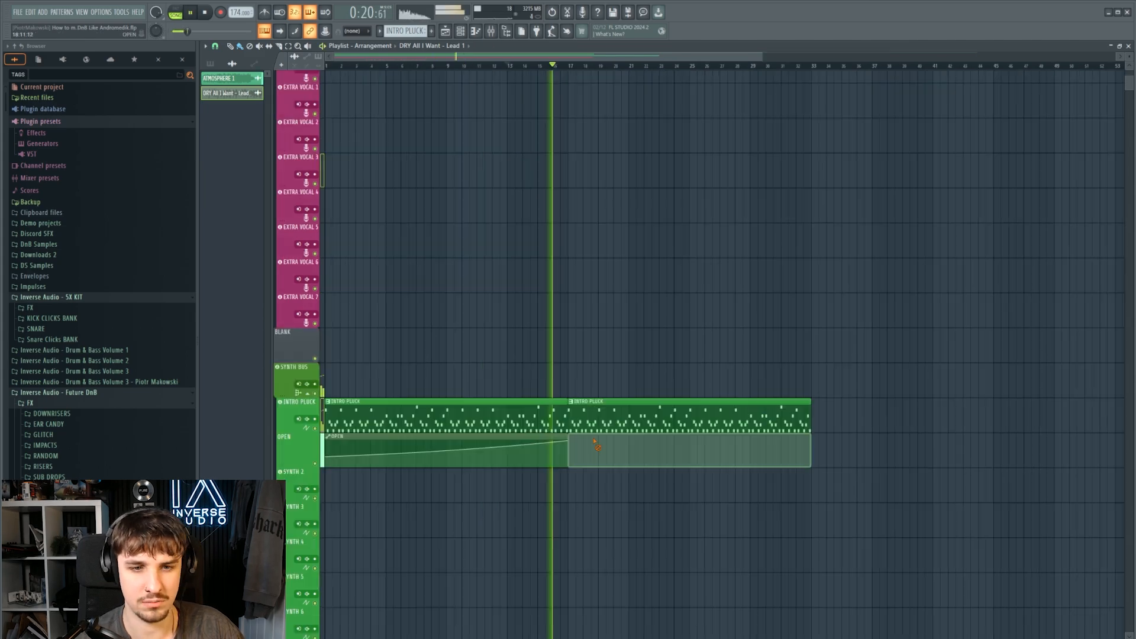
Audition the lead vocal over the INTRO PLUCK and atmosphere clips from about bar 17 to bar 28
{"action": "scroll", "coordinate": [651, 426], "scroll_direction": "down", "scroll_amount": 2}
{"action": "scroll", "coordinate": [561, 338], "scroll_direction": "down", "scroll_amount": 3}
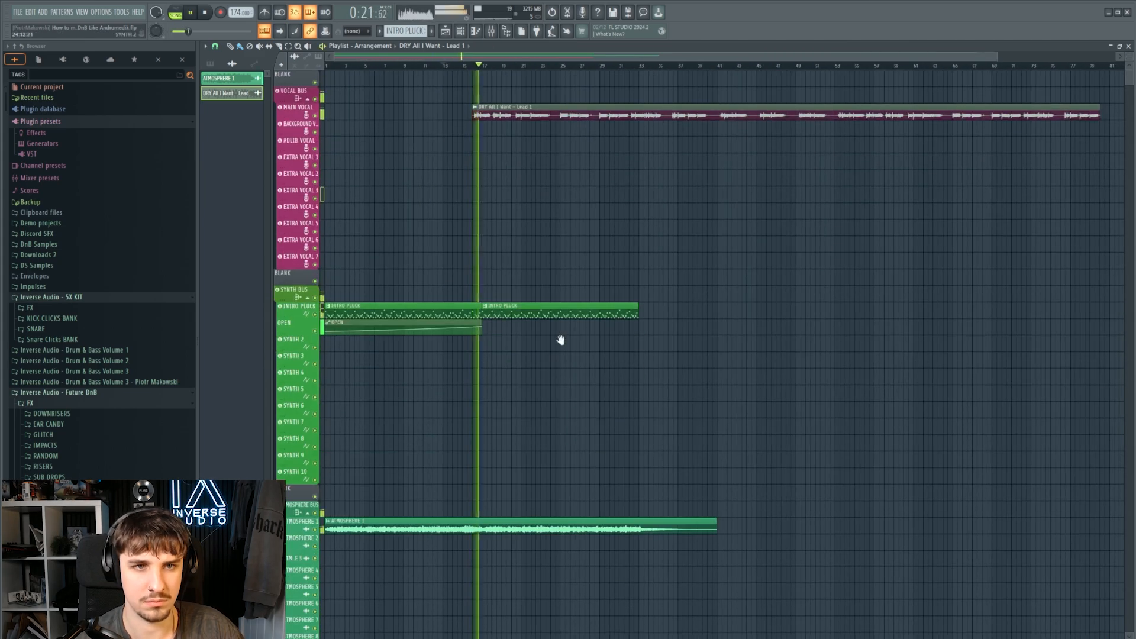
{"action": "scroll", "coordinate": [468, 339], "scroll_direction": "up", "scroll_amount": 3}
{"action": "scroll", "coordinate": [644, 370], "scroll_direction": "down", "scroll_amount": 4}
{"action": "scroll", "coordinate": [661, 388], "scroll_direction": "down", "scroll_amount": 3}
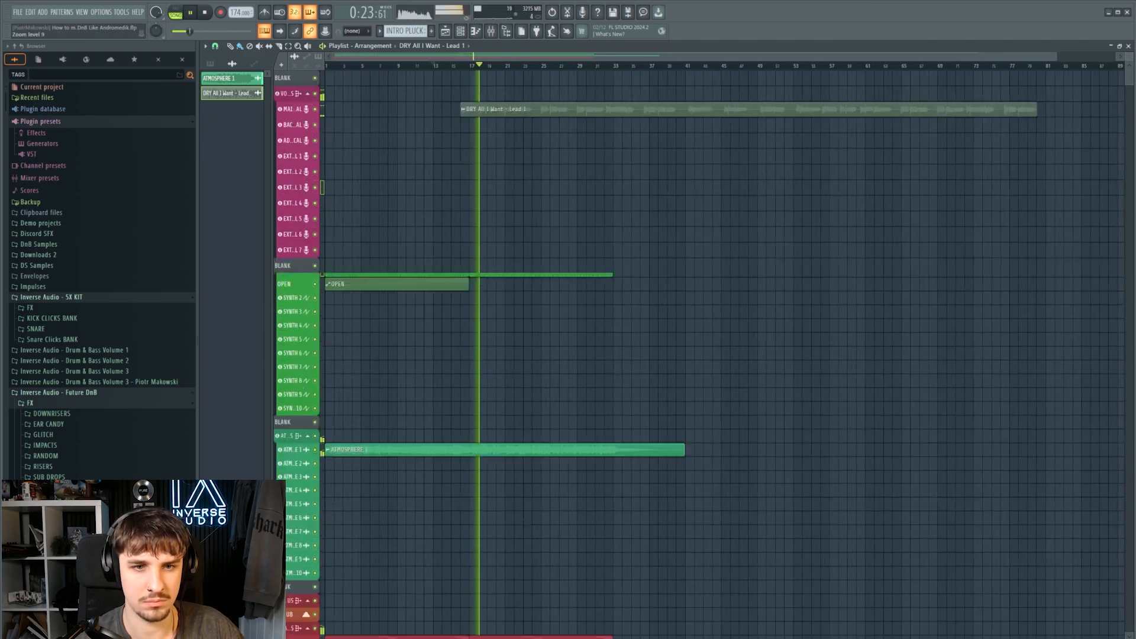
{"action": "scroll", "coordinate": [606, 406], "scroll_direction": "up", "scroll_amount": 3}
{"action": "scroll", "coordinate": [787, 533], "scroll_direction": "up", "scroll_amount": 4}
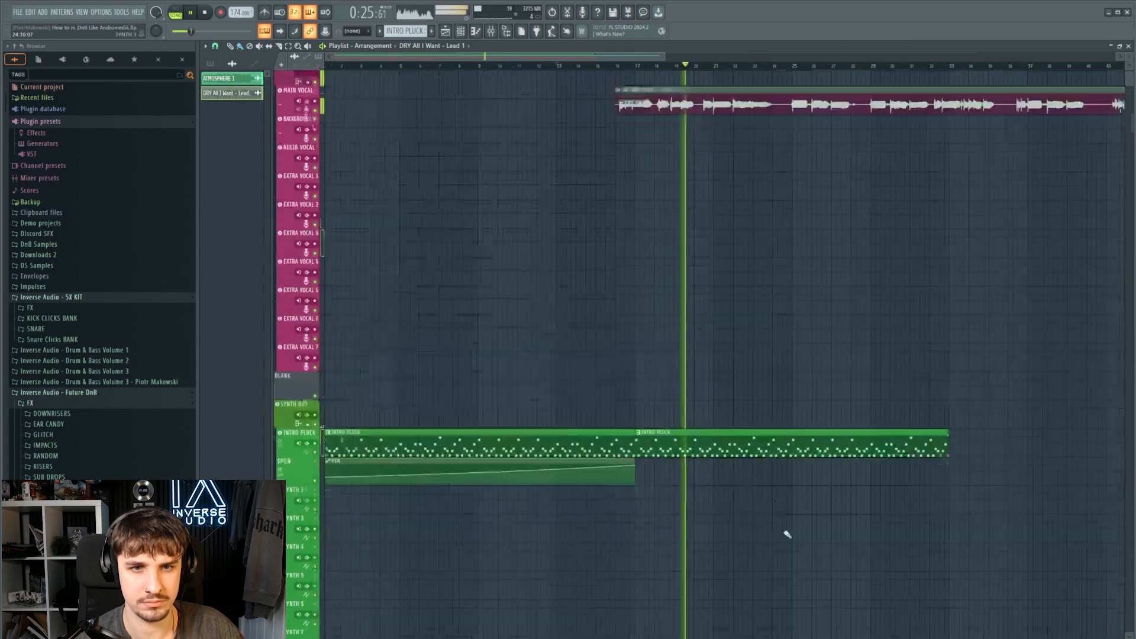
{"action": "scroll", "coordinate": [660, 402], "scroll_direction": "down", "scroll_amount": 2}
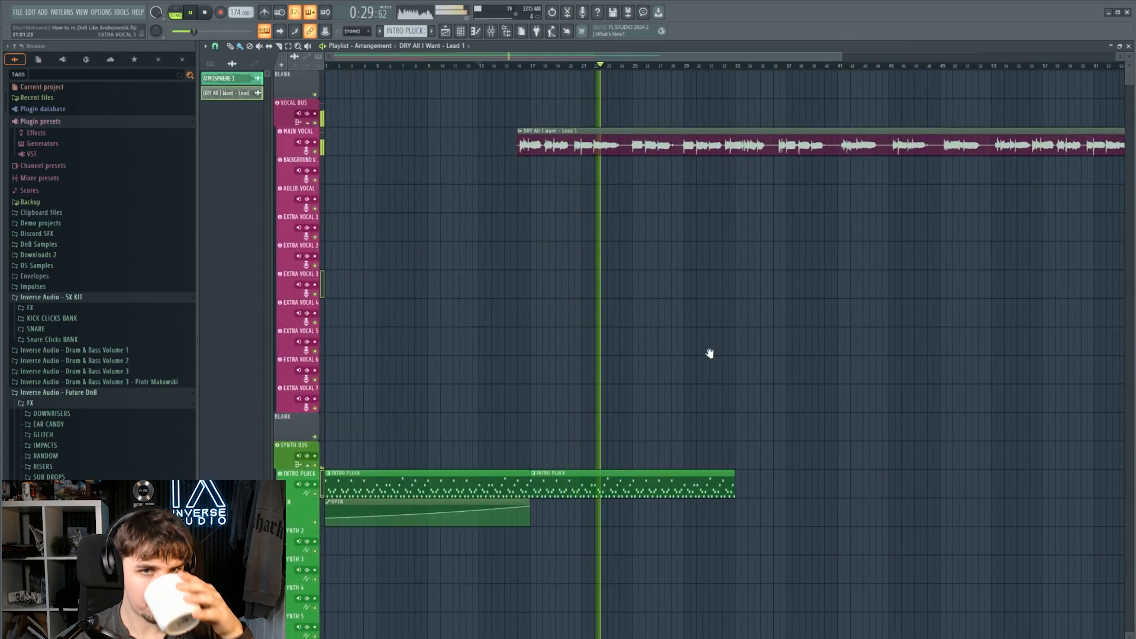
{"action": "scroll", "coordinate": [711, 357], "scroll_direction": "down", "scroll_amount": 3}
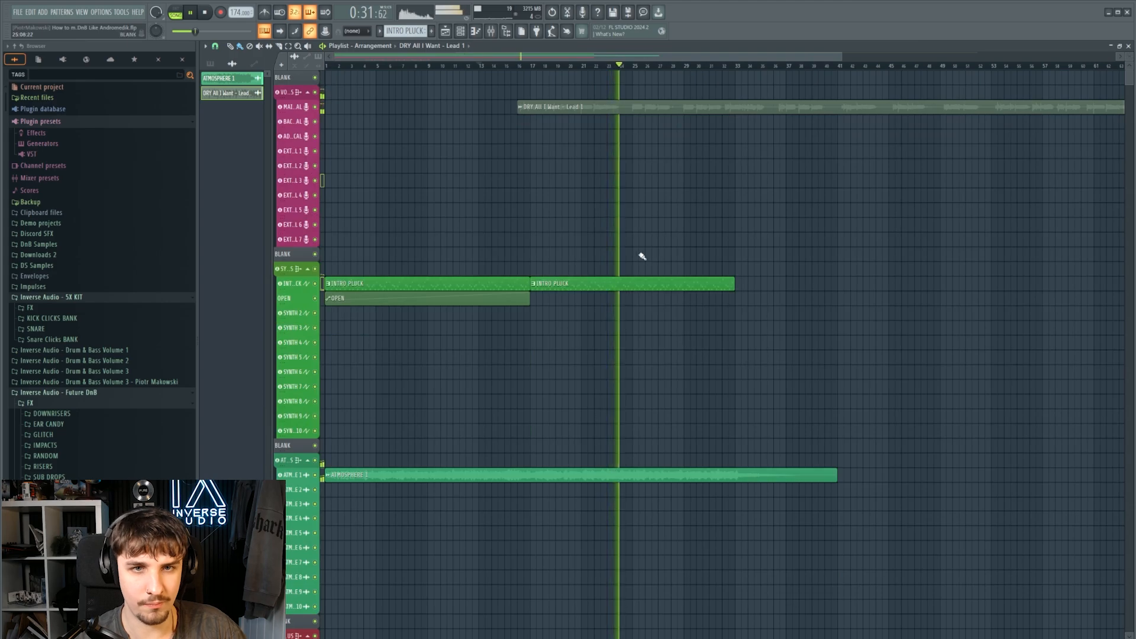
{"action": "scroll", "coordinate": [654, 248], "scroll_direction": "up", "scroll_amount": 4}
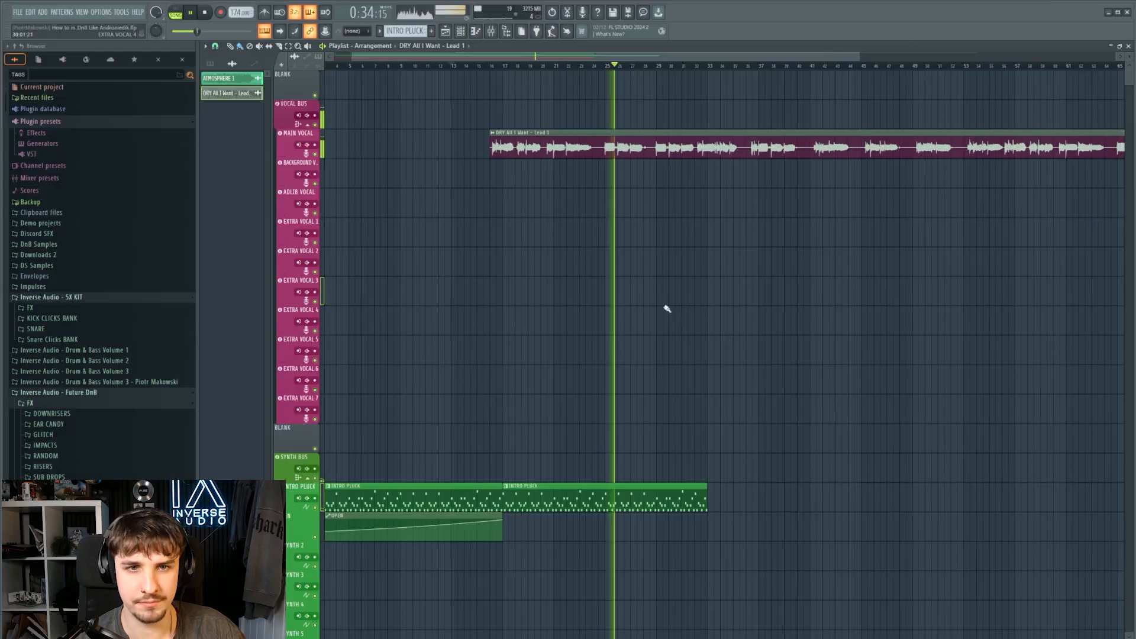
{"action": "scroll", "coordinate": [556, 244], "scroll_direction": "down", "scroll_amount": 3}
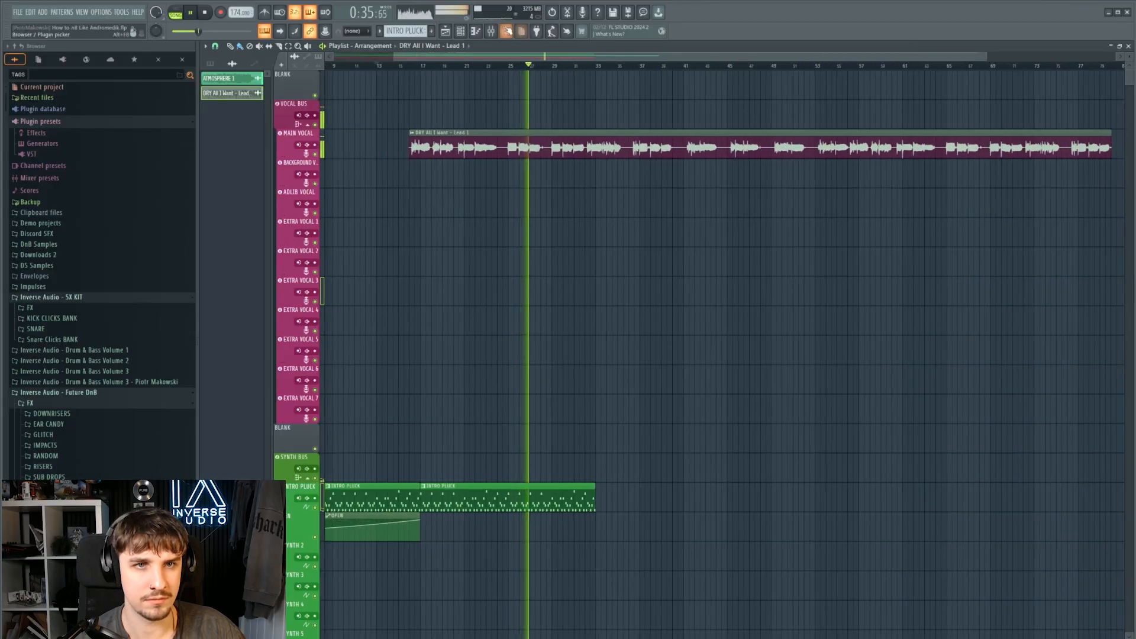
{"action": "left_click", "coordinate": [492, 31]}
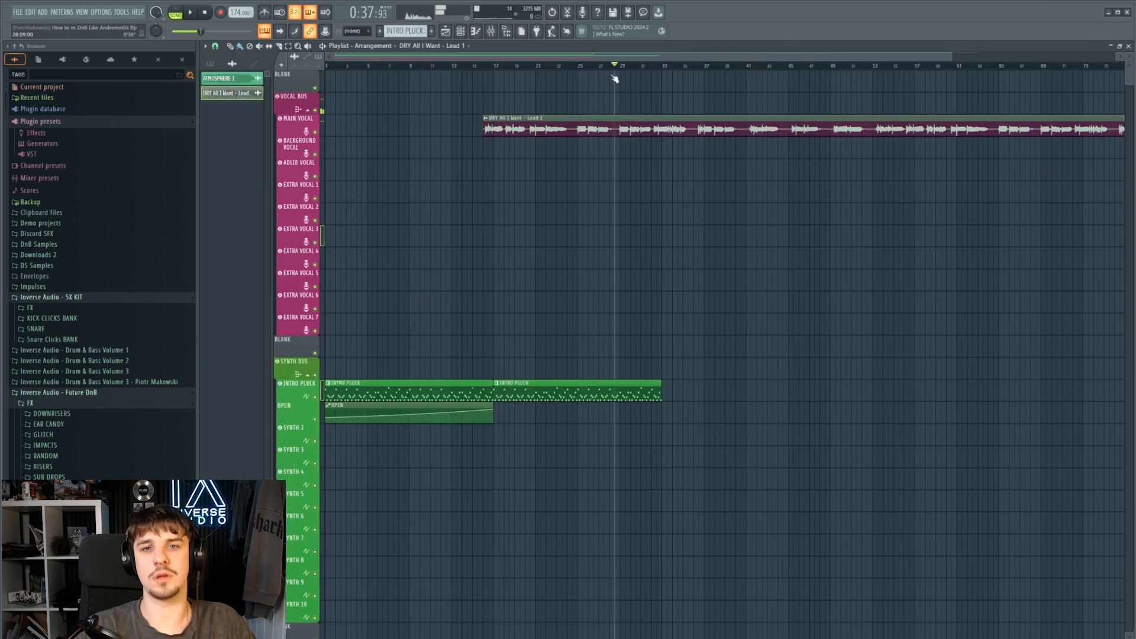
Play the lead vocal from about bar 32 to bar 36, across the end of the second INTRO PLUCK clip
{"action": "scroll", "coordinate": [743, 193], "scroll_direction": "up", "scroll_amount": 3}
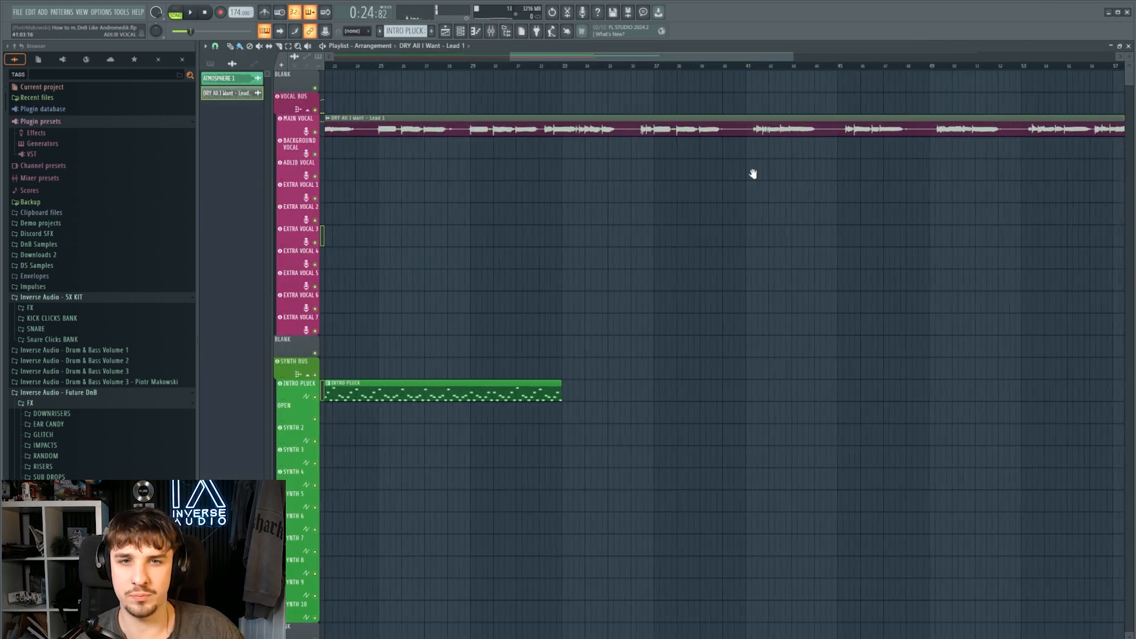
{"action": "right_click", "coordinate": [763, 216]}
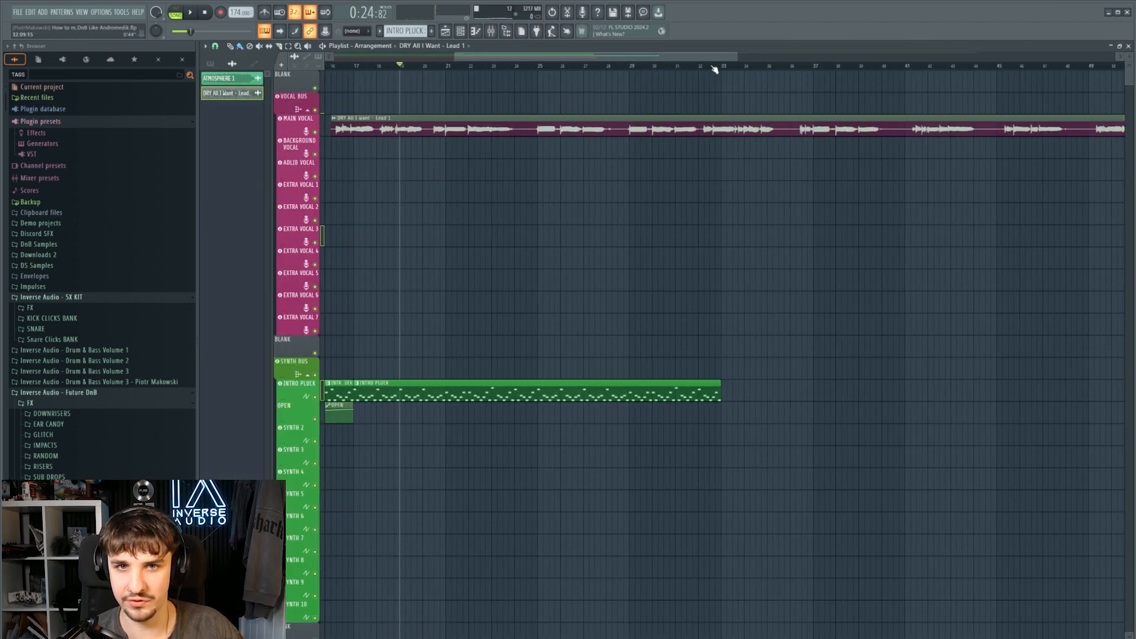
{"action": "key", "text": "space"}
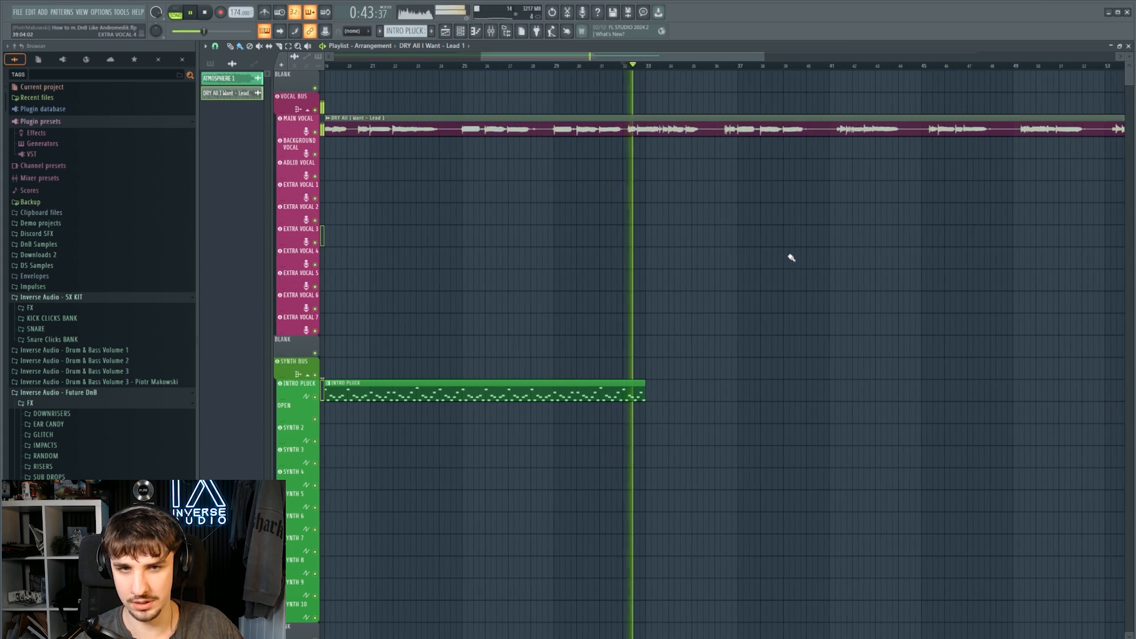
{"action": "scroll", "coordinate": [760, 264], "scroll_direction": "down", "scroll_amount": 2}
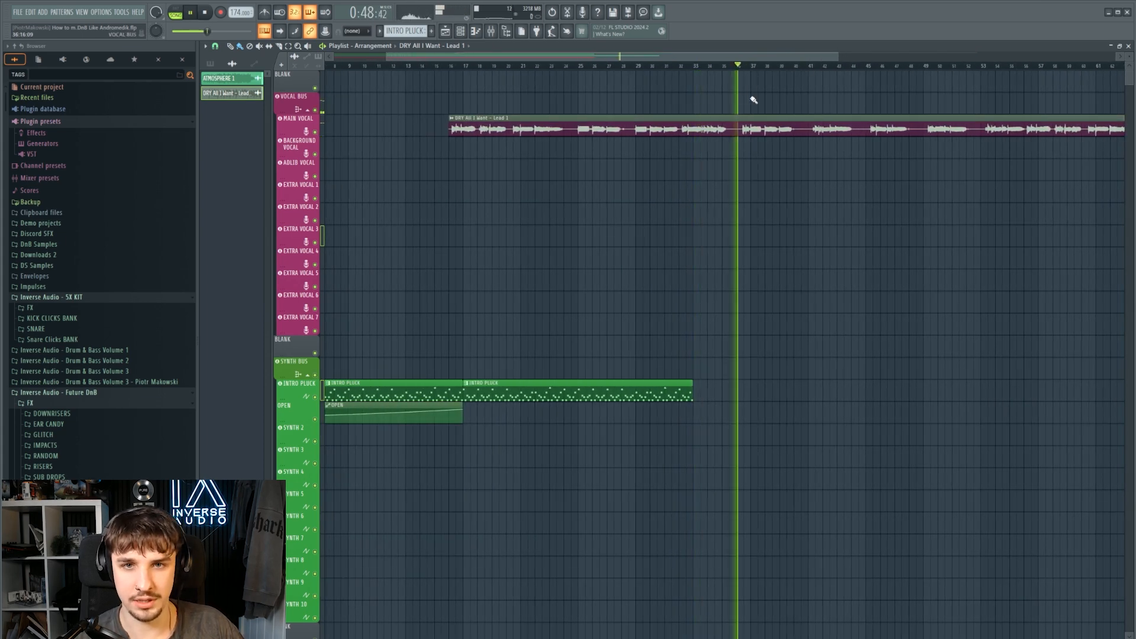
{"action": "scroll", "coordinate": [753, 100], "scroll_direction": "up", "scroll_amount": 2}
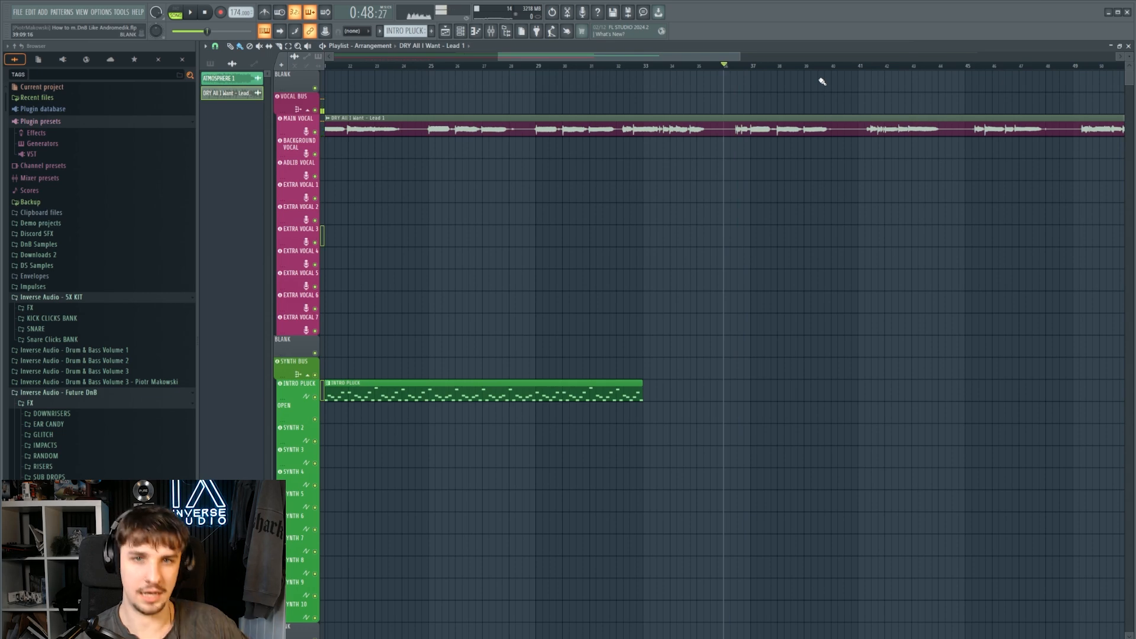
{"action": "scroll", "coordinate": [760, 142], "scroll_direction": "up", "scroll_amount": 2}
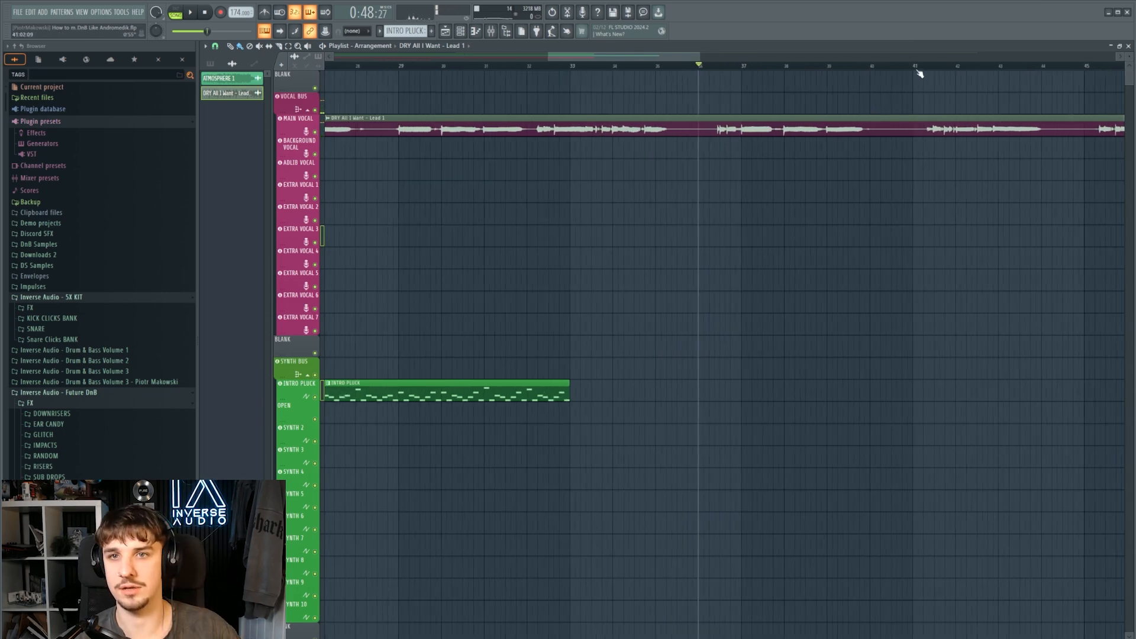
Review the intro arrangement across the vocal, pluck, OPEN automation, atmosphere, INTRO REESE and sidechain clips
{"action": "scroll", "coordinate": [800, 102], "scroll_direction": "down", "scroll_amount": 3}
{"action": "scroll", "coordinate": [689, 201], "scroll_direction": "up", "scroll_amount": 1}
{"action": "scroll", "coordinate": [701, 253], "scroll_direction": "down", "scroll_amount": 1}
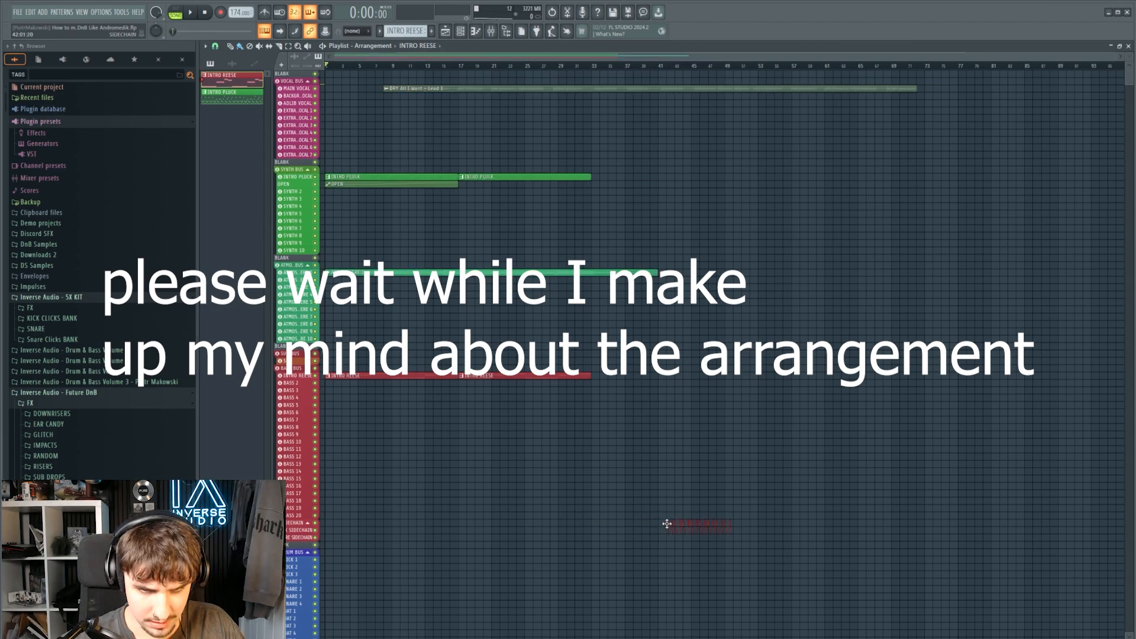
{"action": "scroll", "coordinate": [822, 458], "scroll_direction": "up", "scroll_amount": 3}
{"action": "scroll", "coordinate": [822, 457], "scroll_direction": "up", "scroll_amount": 3}
{"action": "scroll", "coordinate": [725, 355], "scroll_direction": "down", "scroll_amount": 2}
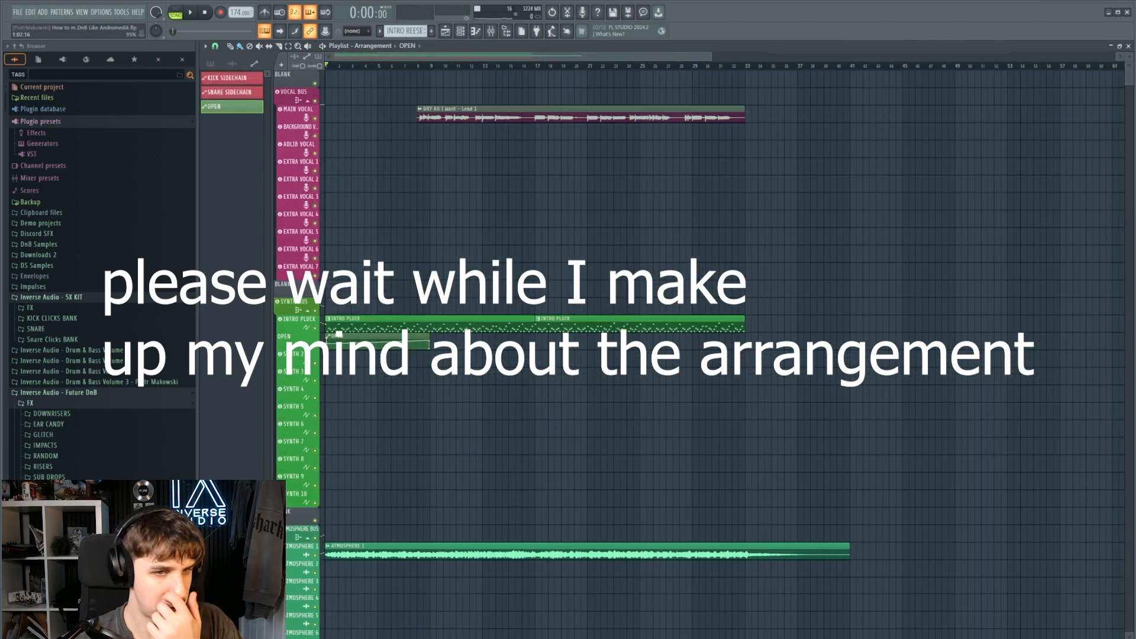
{"action": "scroll", "coordinate": [725, 356], "scroll_direction": "down", "scroll_amount": 3}
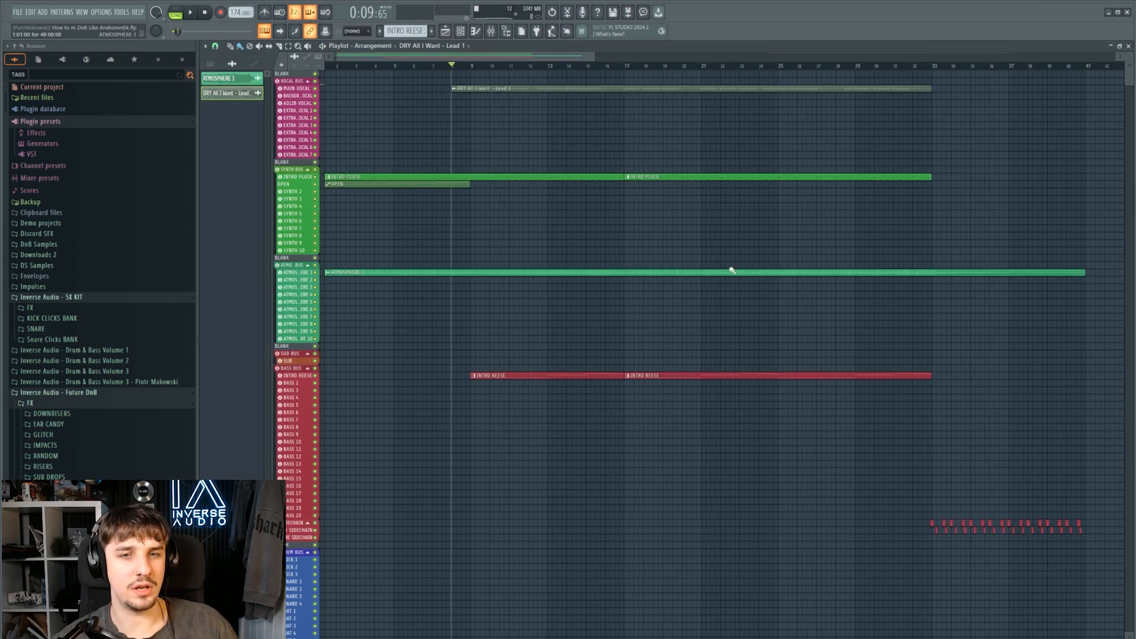
{"action": "scroll", "coordinate": [817, 309], "scroll_direction": "down", "scroll_amount": 2}
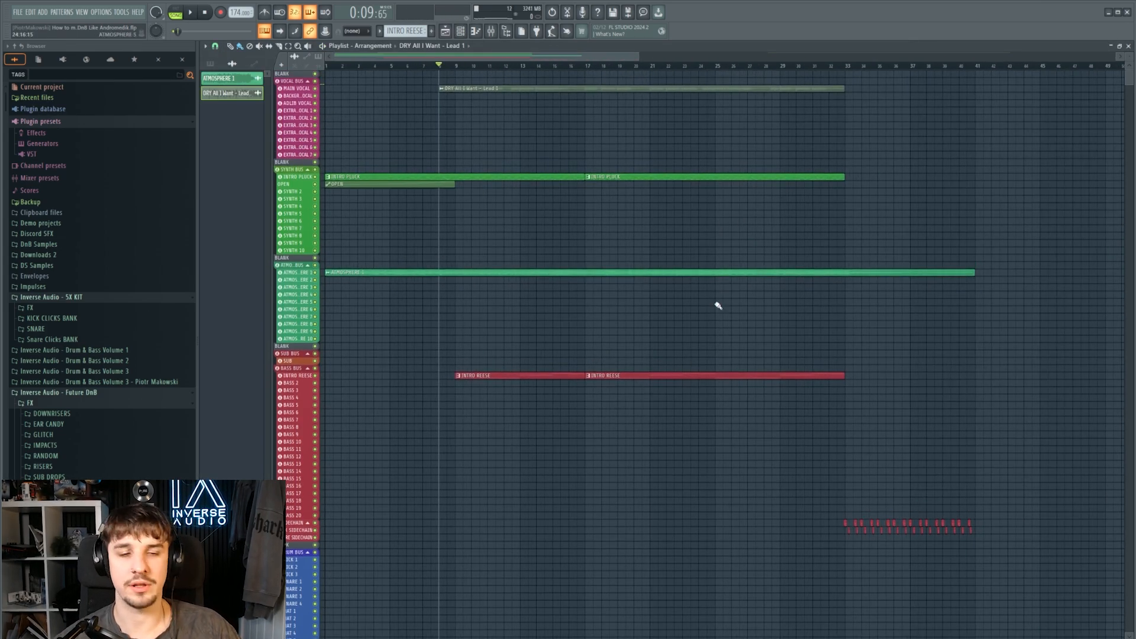
{"action": "scroll", "coordinate": [718, 305], "scroll_direction": "up", "scroll_amount": 1}
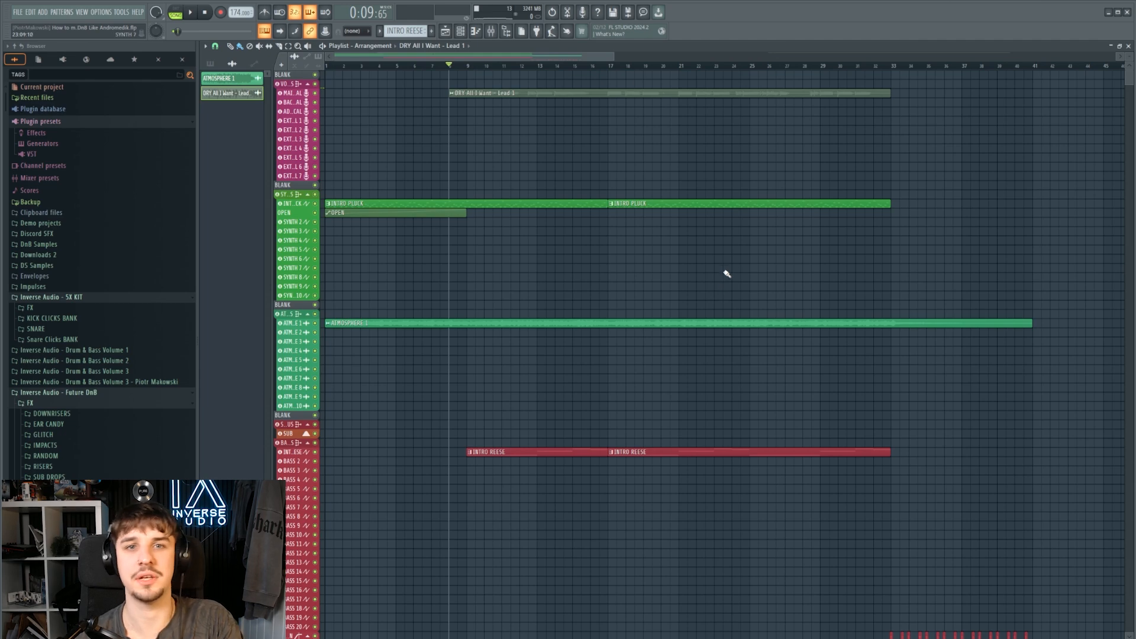
{"action": "scroll", "coordinate": [741, 271], "scroll_direction": "right", "scroll_amount": 2}
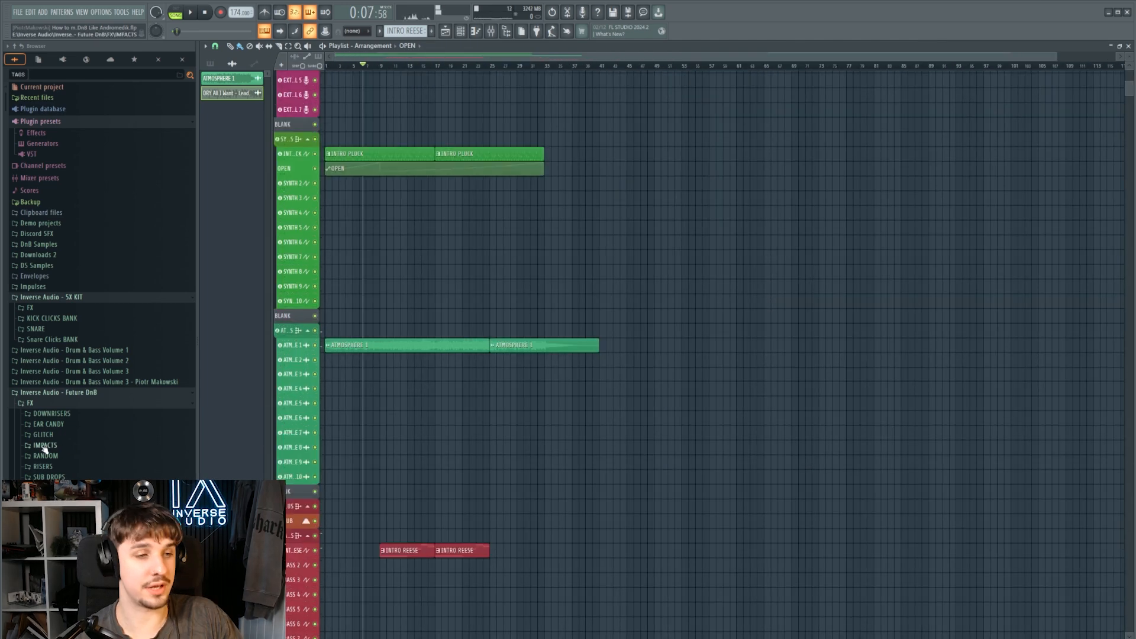
Place IA FUTURE DNB BUILDUP FX LOOP 01 from the Future DnB BUILD-UP FX LOOP folder on the FX 2 track, starting at bar 9 and ending at bar 33
{"action": "scroll", "coordinate": [71, 415], "scroll_direction": "down", "scroll_amount": 4}
{"action": "scroll", "coordinate": [77, 384], "scroll_direction": "down", "scroll_amount": 4}
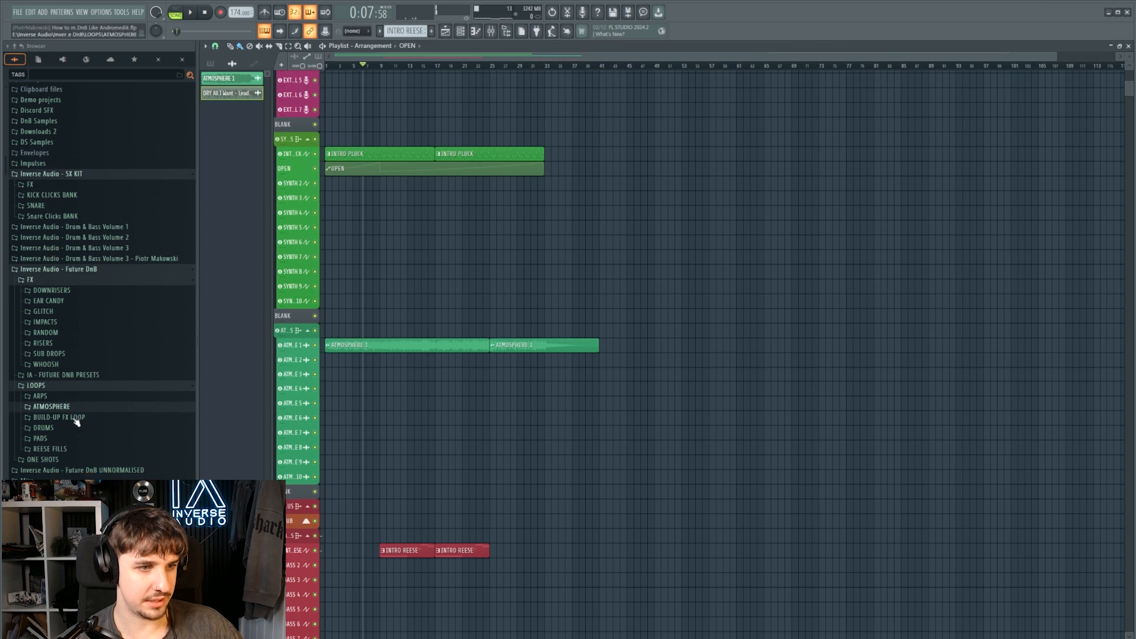
{"action": "left_click", "coordinate": [59, 308]}
{"action": "left_click", "coordinate": [81, 328]}
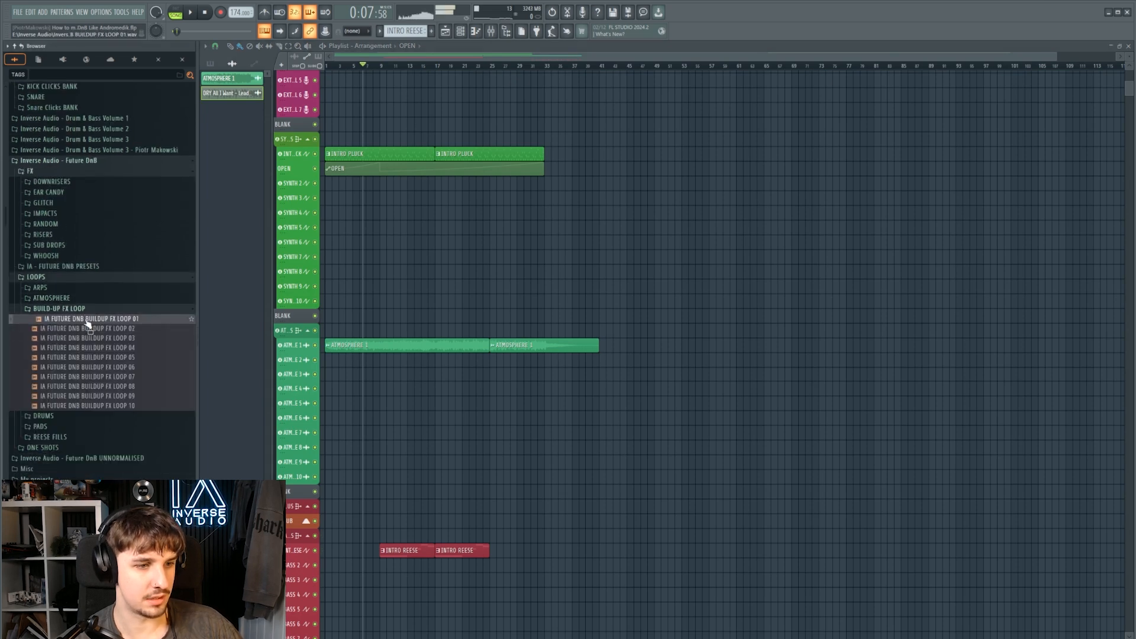
{"action": "left_click_drag", "start_coordinate": [592, 471], "coordinate": [480, 535]}
Audition the intro from about bar 7 with the build-up FX loops, checking them against the vocal, pluck, atmosphere and reese clips
{"action": "key", "text": "space"}
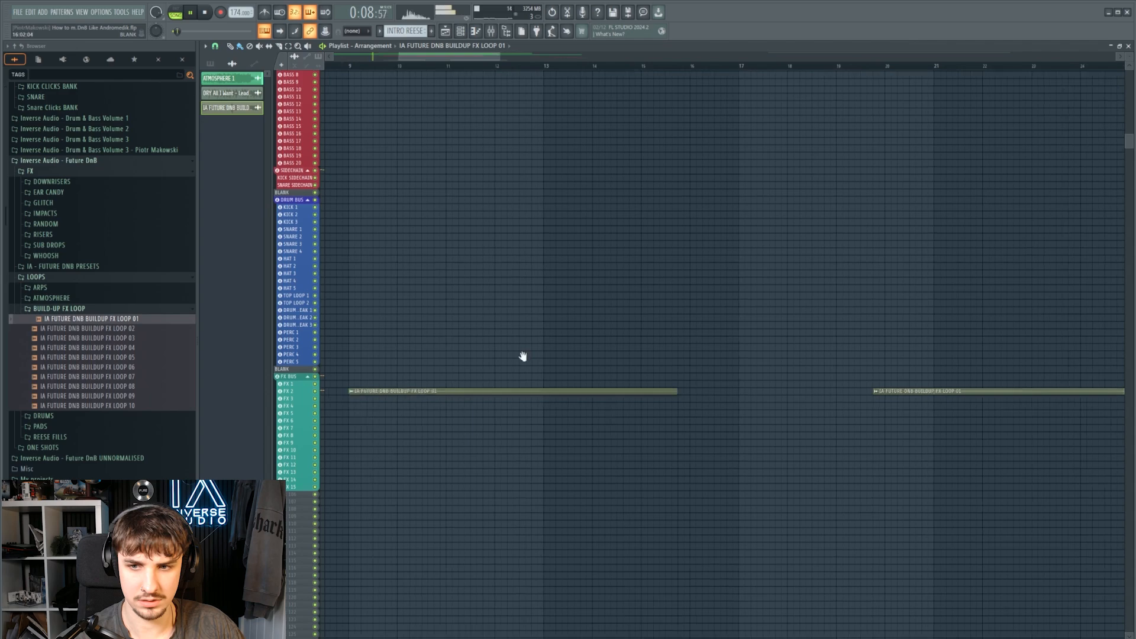
{"action": "scroll", "coordinate": [523, 356], "scroll_direction": "up", "scroll_amount": 4}
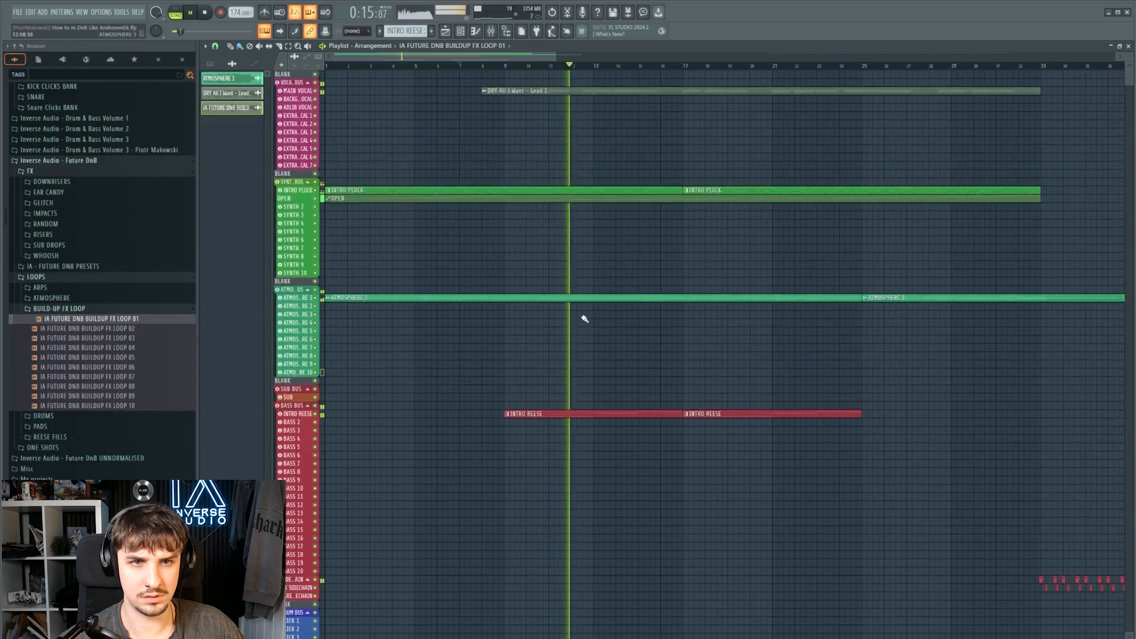
{"action": "scroll", "coordinate": [511, 172], "scroll_direction": "up", "scroll_amount": 3}
{"action": "scroll", "coordinate": [500, 145], "scroll_direction": "up", "scroll_amount": 2}
{"action": "scroll", "coordinate": [503, 142], "scroll_direction": "up", "scroll_amount": 1}
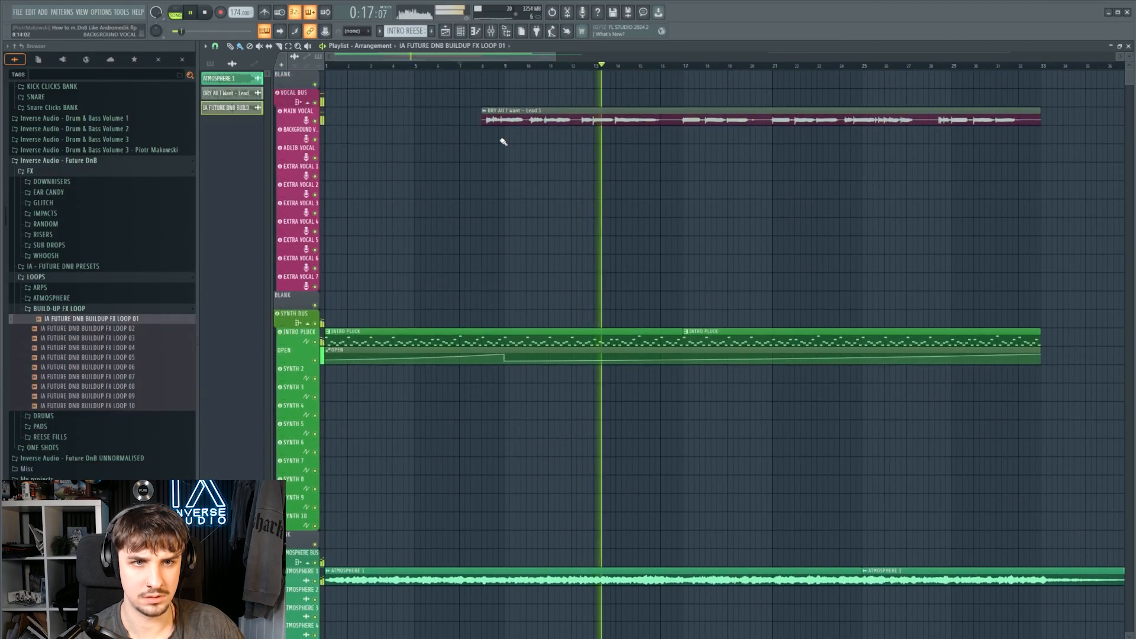
{"action": "scroll", "coordinate": [529, 194], "scroll_direction": "down", "scroll_amount": 2}
{"action": "scroll", "coordinate": [519, 232], "scroll_direction": "down", "scroll_amount": 2}
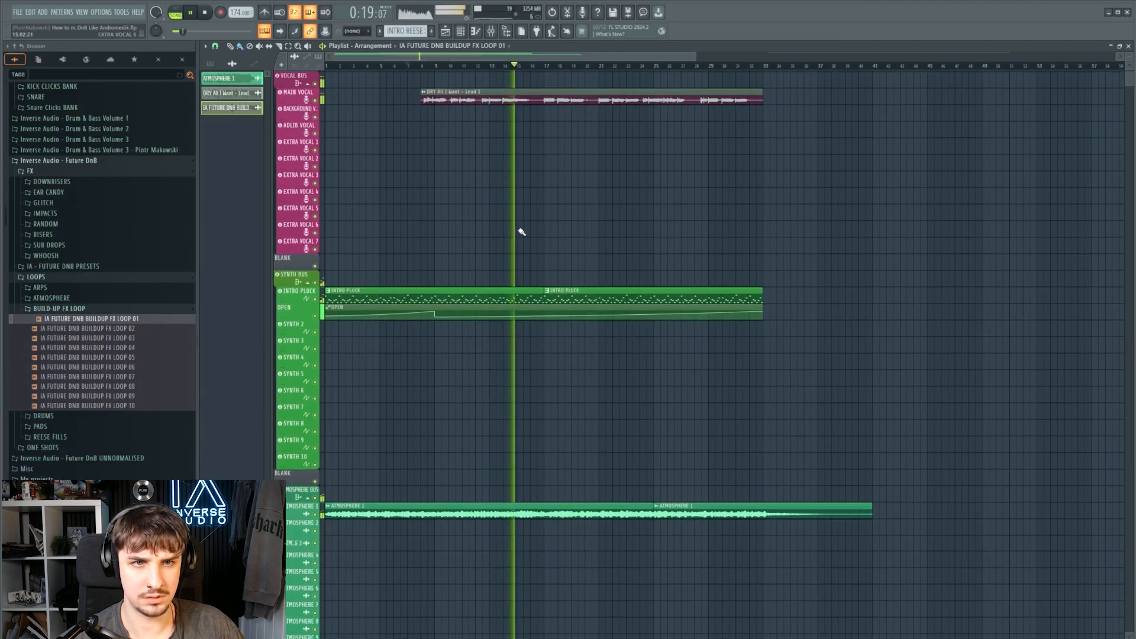
{"action": "scroll", "coordinate": [507, 228], "scroll_direction": "down", "scroll_amount": 2}
{"action": "scroll", "coordinate": [508, 228], "scroll_direction": "down", "scroll_amount": 4}
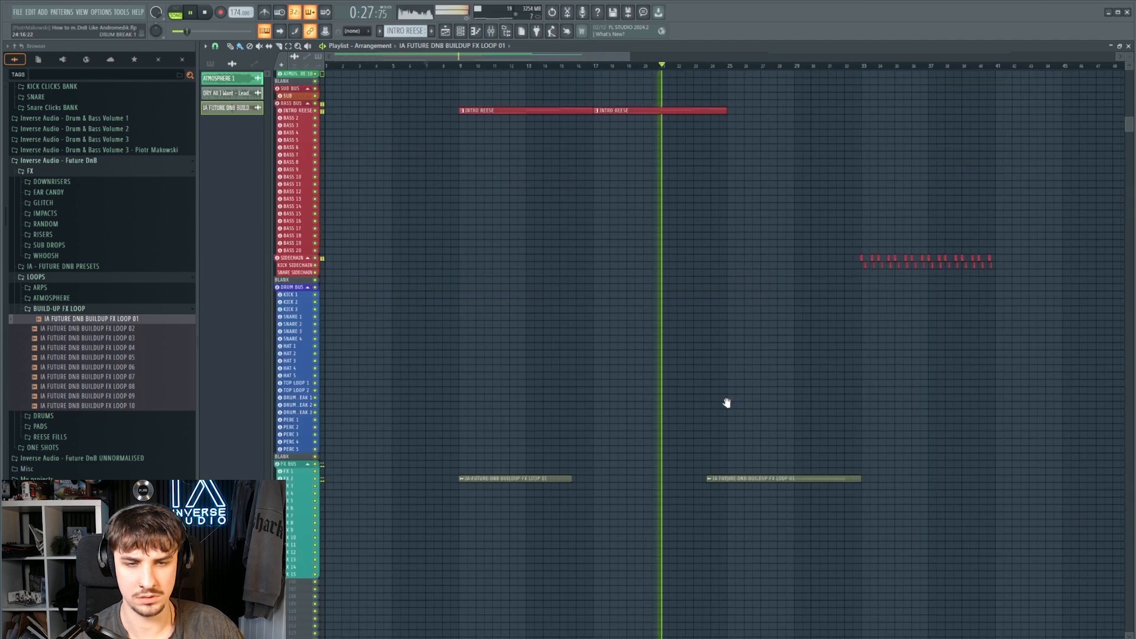
{"action": "scroll", "coordinate": [695, 349], "scroll_direction": "up", "scroll_amount": 6}
{"action": "scroll", "coordinate": [732, 346], "scroll_direction": "right", "scroll_amount": 2}
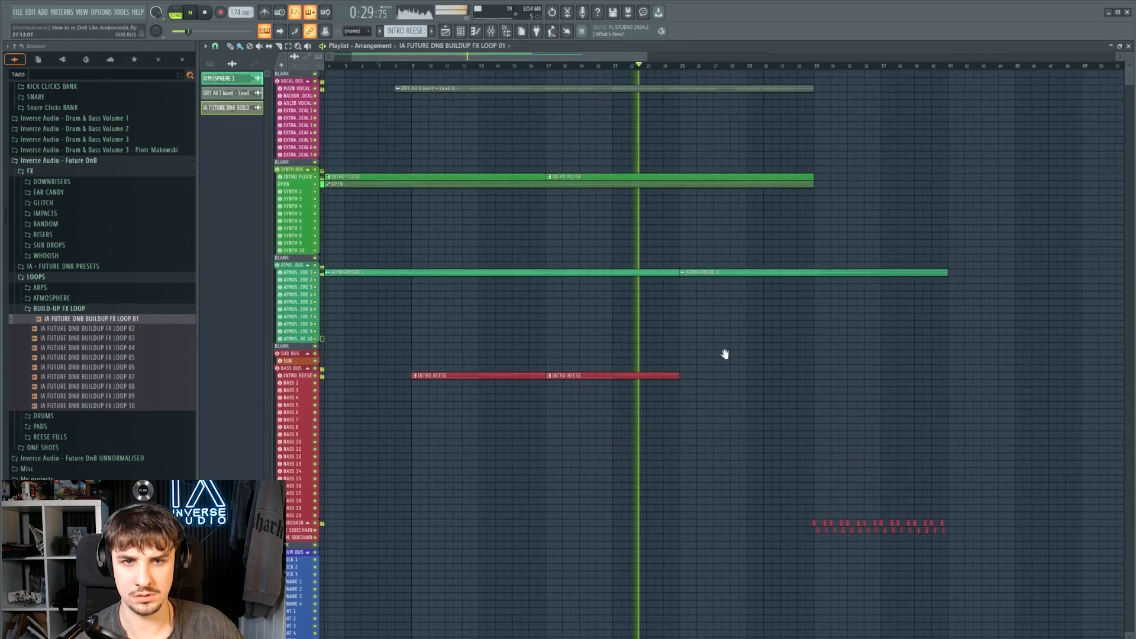
{"action": "scroll", "coordinate": [681, 357], "scroll_direction": "down", "scroll_amount": 3}
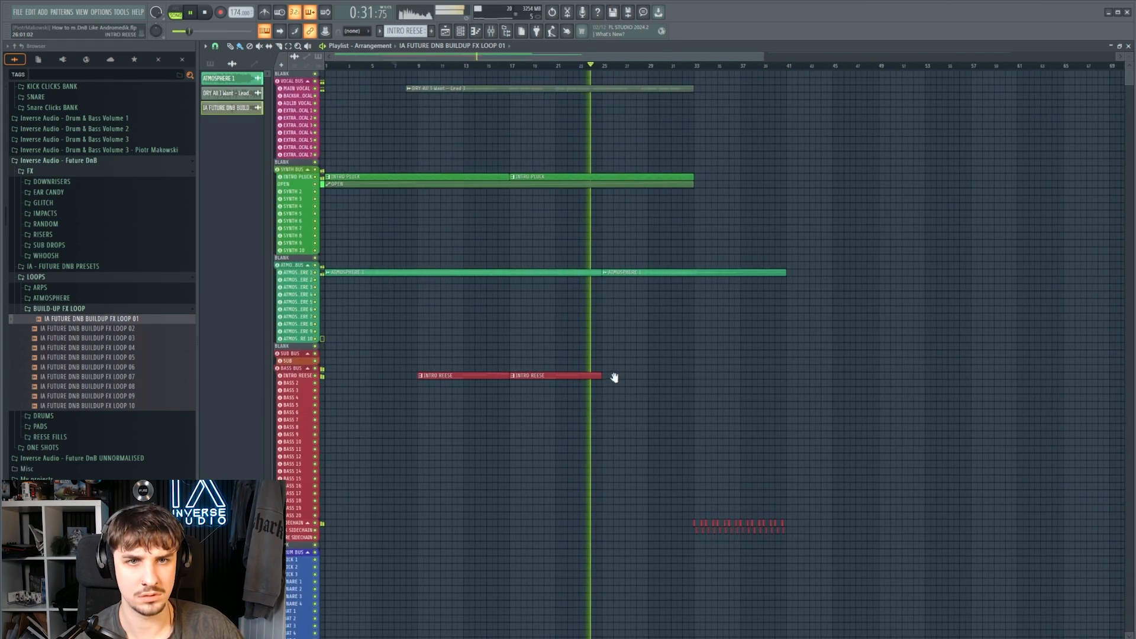
{"action": "scroll", "coordinate": [675, 414], "scroll_direction": "down", "scroll_amount": 5}
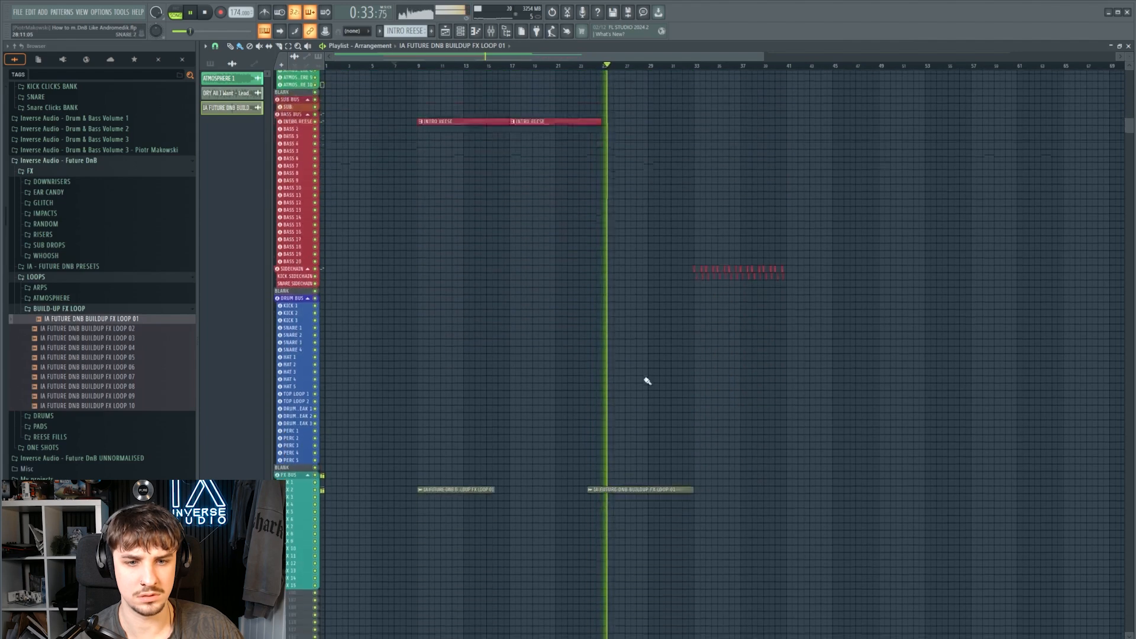
{"action": "scroll", "coordinate": [648, 381], "scroll_direction": "up", "scroll_amount": 5}
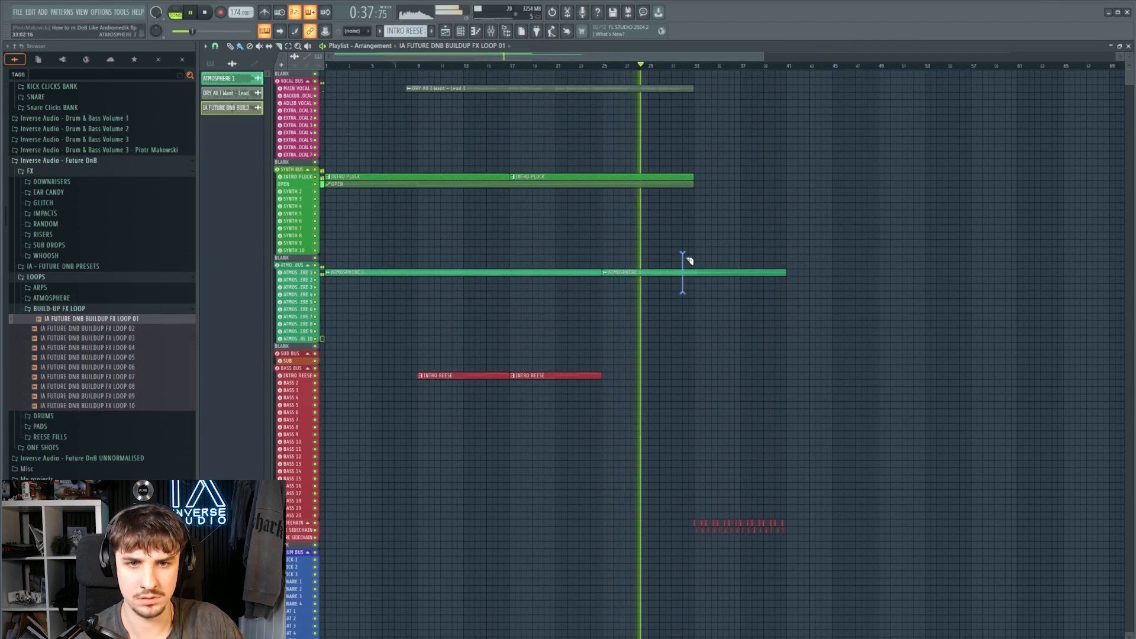
Lower the FX 2 mixer track's volume to 74% (-6.3 dB) and return to the playlist
{"action": "key", "text": "F9"}
{"action": "scroll", "coordinate": [704, 153], "scroll_direction": "down", "scroll_amount": 10}
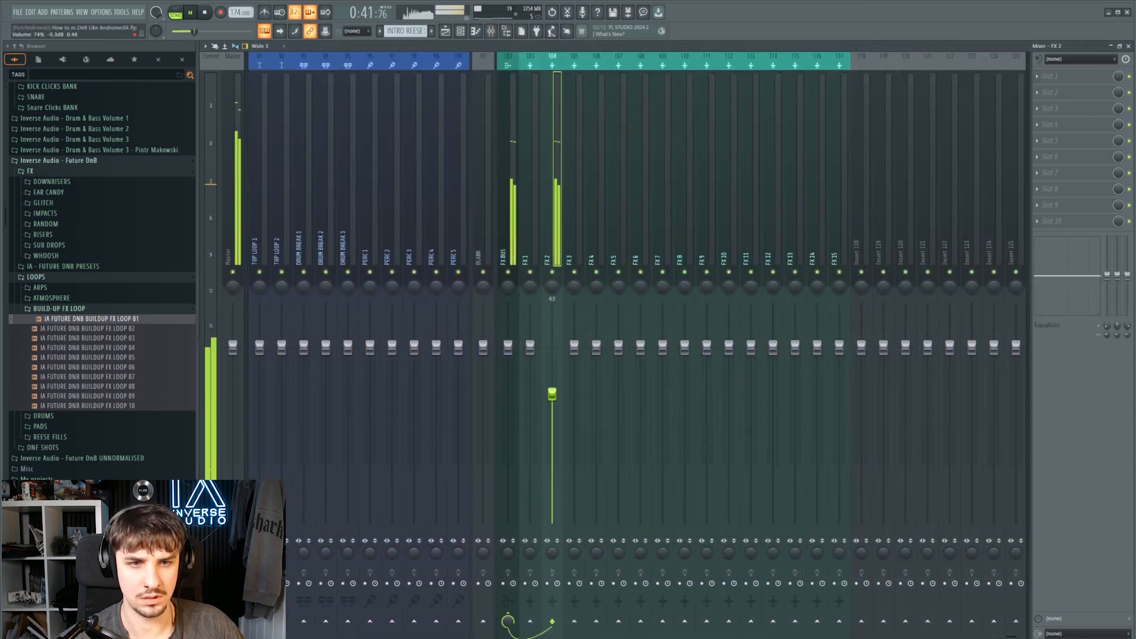
{"action": "left_click", "coordinate": [452, 29]}
Stop playback and audition the last vocal phrases of the intro up to bar 33
{"action": "scroll", "coordinate": [687, 213], "scroll_direction": "up", "scroll_amount": 4}
{"action": "key", "text": "space"}
{"action": "scroll", "coordinate": [708, 219], "scroll_direction": "up", "scroll_amount": 5}
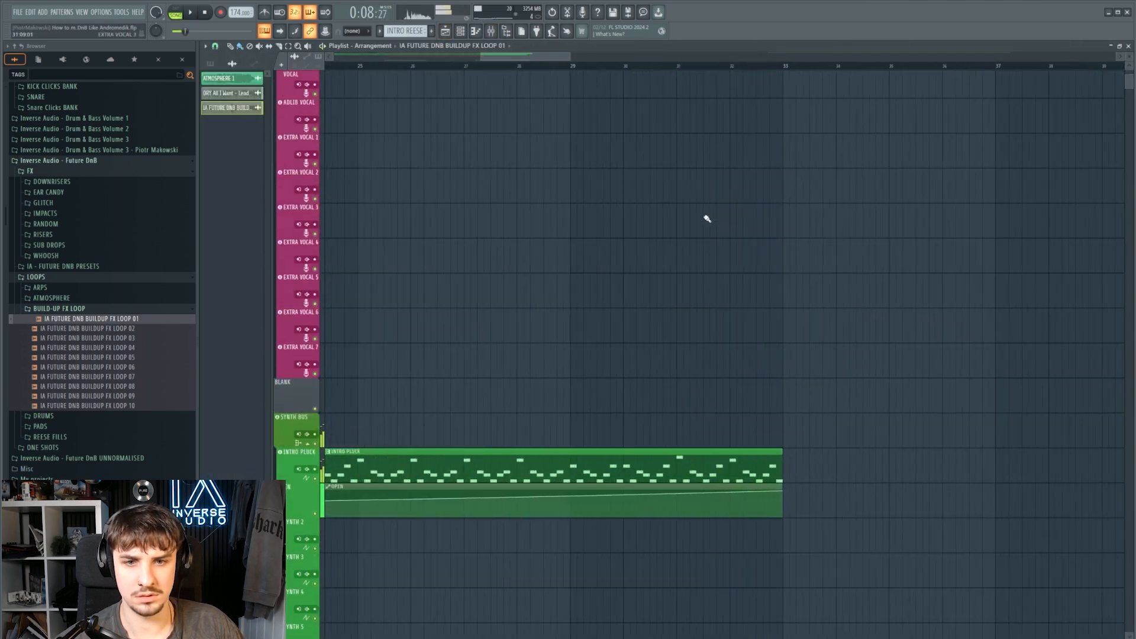
{"action": "left_click_drag", "start_coordinate": [534, 65], "coordinate": [633, 65]}
{"action": "key", "text": "space"}
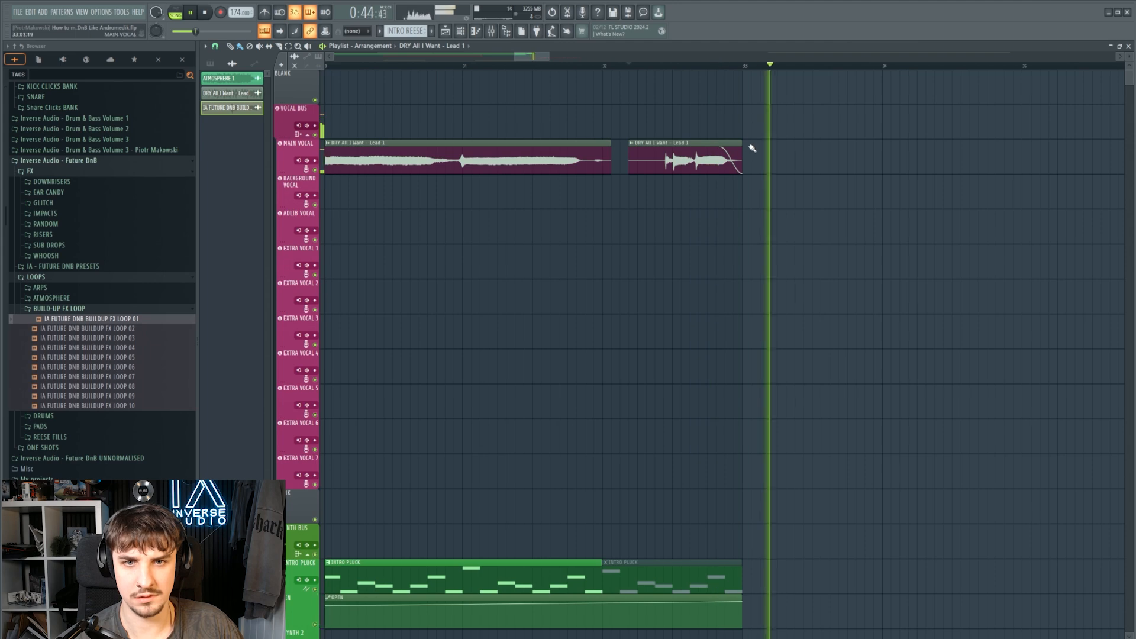
Stop playback and add a Serum synth with saw waves on both oscillators, 16-voice unison on oscillator A, an MG Low 12 filter and chorus
{"action": "scroll", "coordinate": [682, 143], "scroll_direction": "down", "scroll_amount": 3}
{"action": "scroll", "coordinate": [682, 142], "scroll_direction": "down", "scroll_amount": 7}
{"action": "key", "text": "space"}
{"action": "left_click_drag", "start_coordinate": [687, 154], "coordinate": [941, 219]}
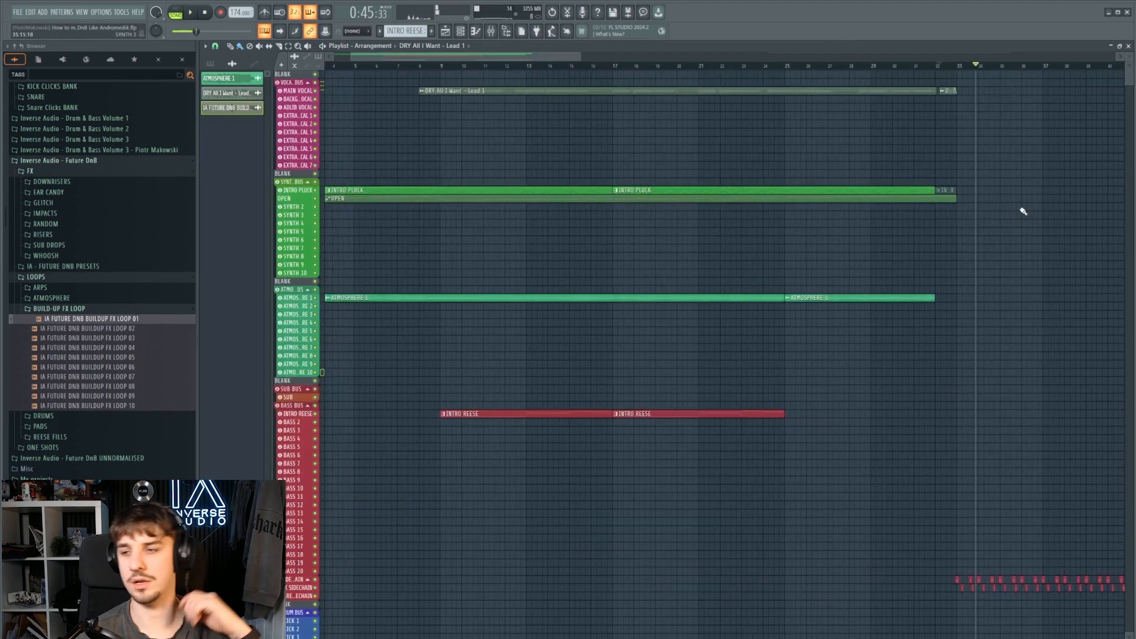
{"action": "scroll", "coordinate": [450, 83], "scroll_direction": "left", "scroll_amount": 2}
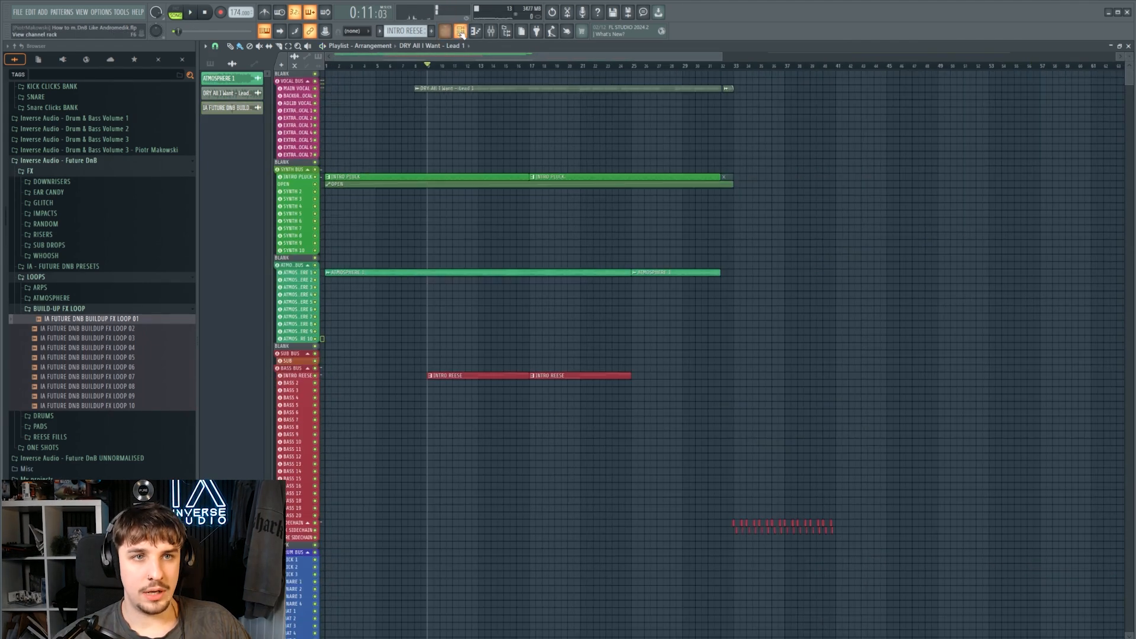
{"action": "left_click", "coordinate": [461, 31]}
{"action": "left_click", "coordinate": [578, 377]}
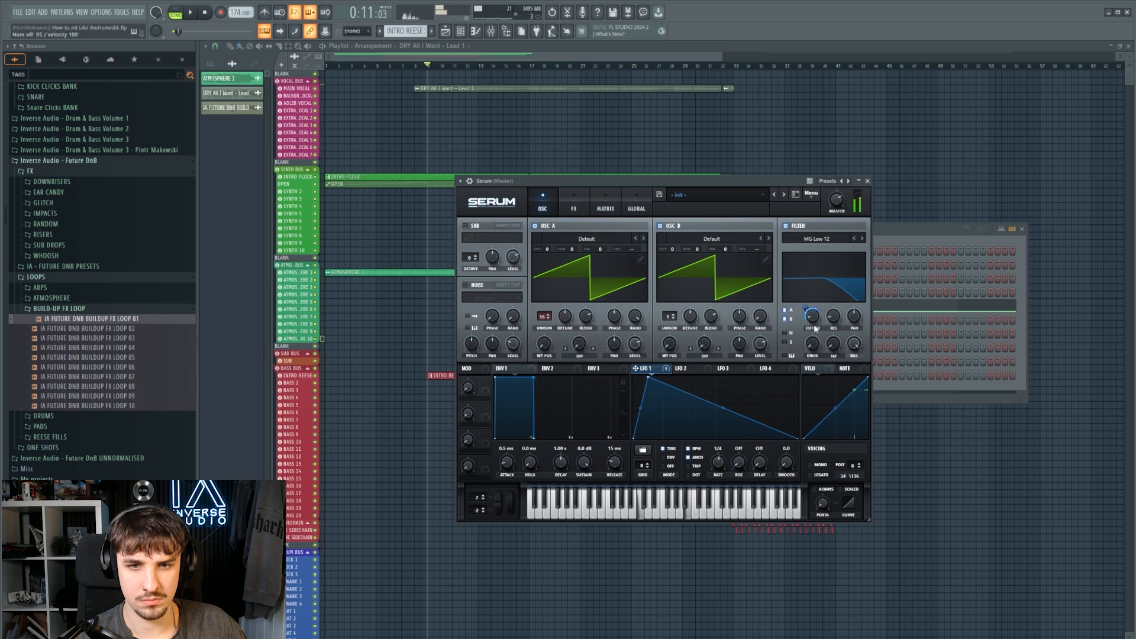
{"action": "left_click", "coordinate": [574, 201]}
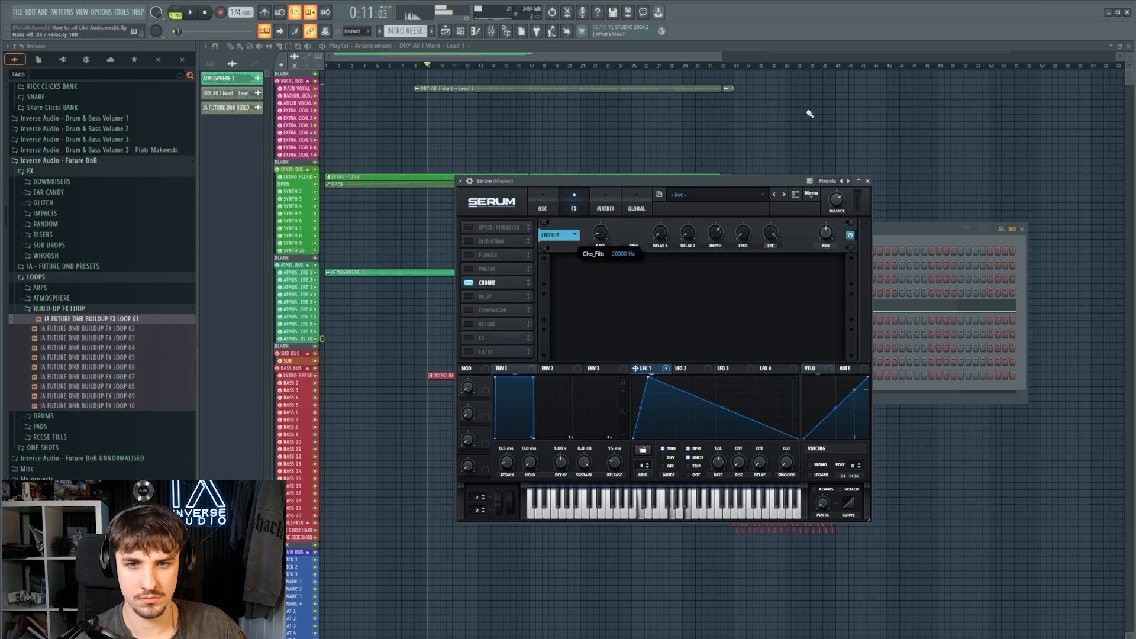
{"action": "left_click", "coordinate": [549, 200]}
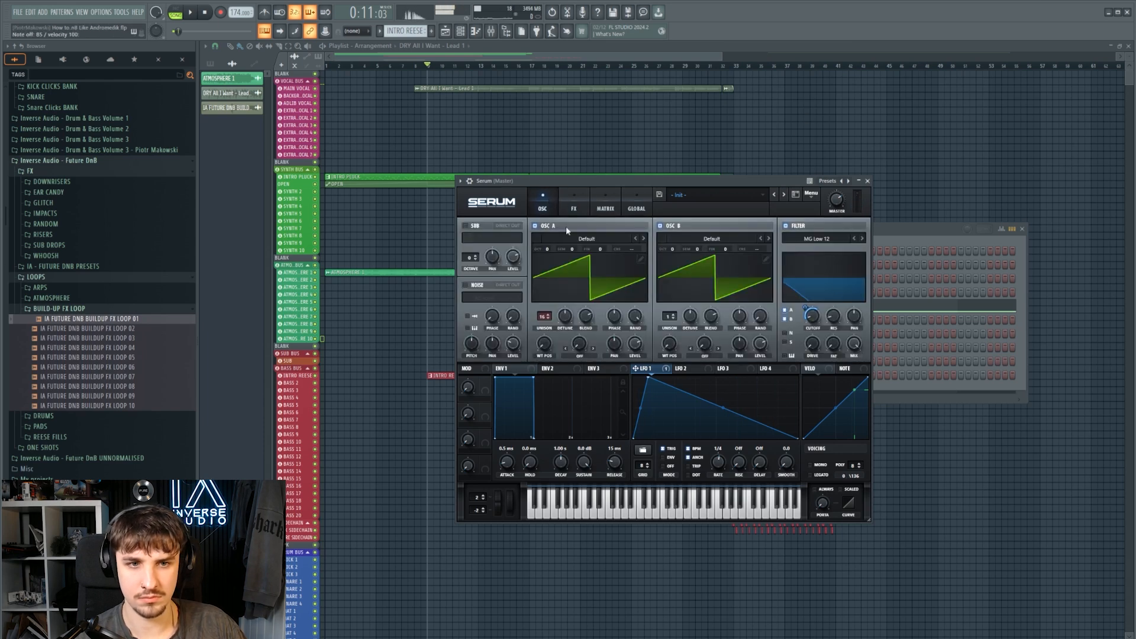
{"action": "left_click", "coordinate": [868, 182]}
Write an eight-bar Serum chord progression following the intro reese: one four-bar chord, one two-bar chord and two one-bar chords
{"action": "key", "text": "space"}
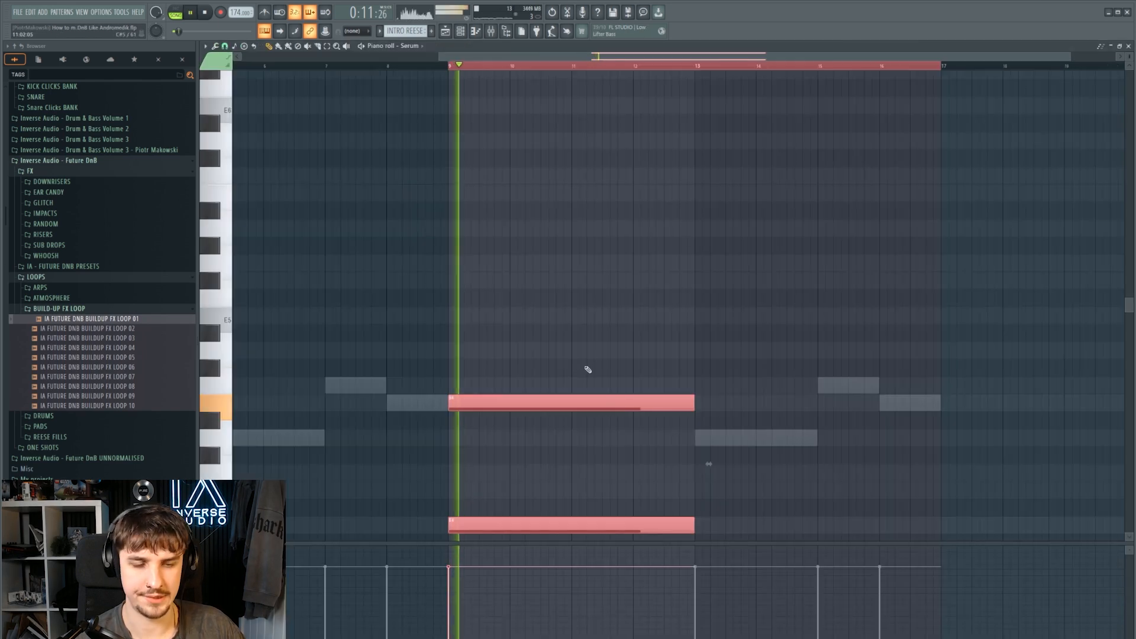
{"action": "key", "text": "ctrl+d"}
{"action": "left_click_drag", "start_coordinate": [628, 276], "coordinate": [723, 115]}
{"action": "scroll", "coordinate": [723, 114], "scroll_direction": "down", "scroll_amount": 2}
{"action": "mouse_move", "coordinate": [670, 232]}
{"action": "left_mouse_down"}
{"action": "mouse_move", "coordinate": [626, 242]}
{"action": "mouse_move", "coordinate": [643, 281]}
{"action": "left_mouse_up"}
{"action": "key", "text": "ctrl+z"}
{"action": "key", "text": "space"}
{"action": "key", "text": "space"}
{"action": "key", "text": "space"}
{"action": "key", "text": "space"}
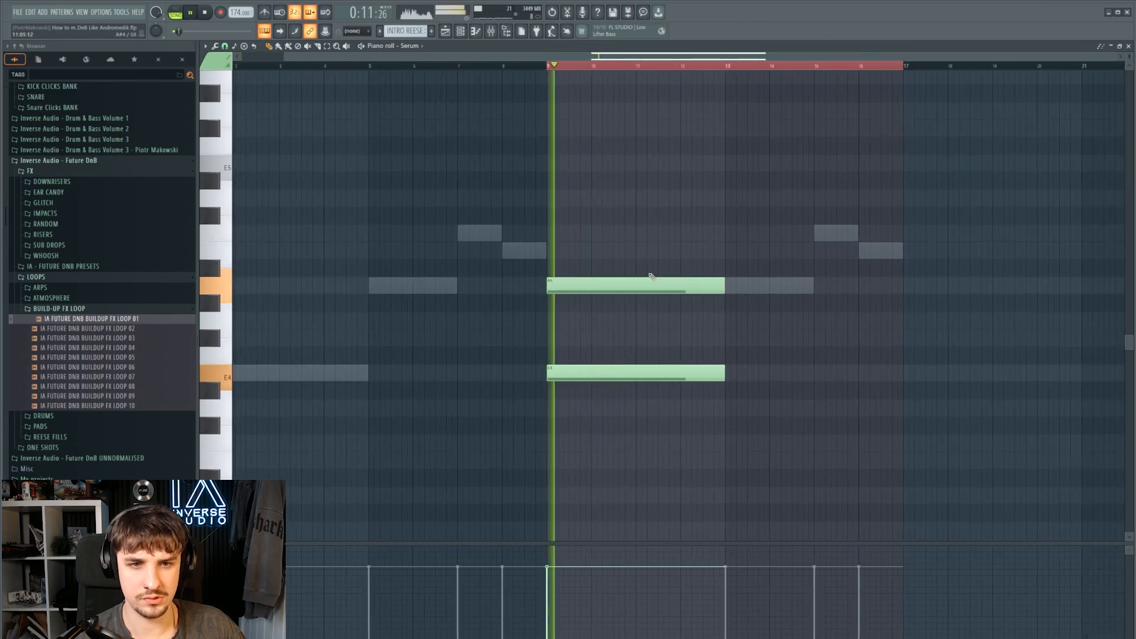
{"action": "left_click", "coordinate": [652, 283]}
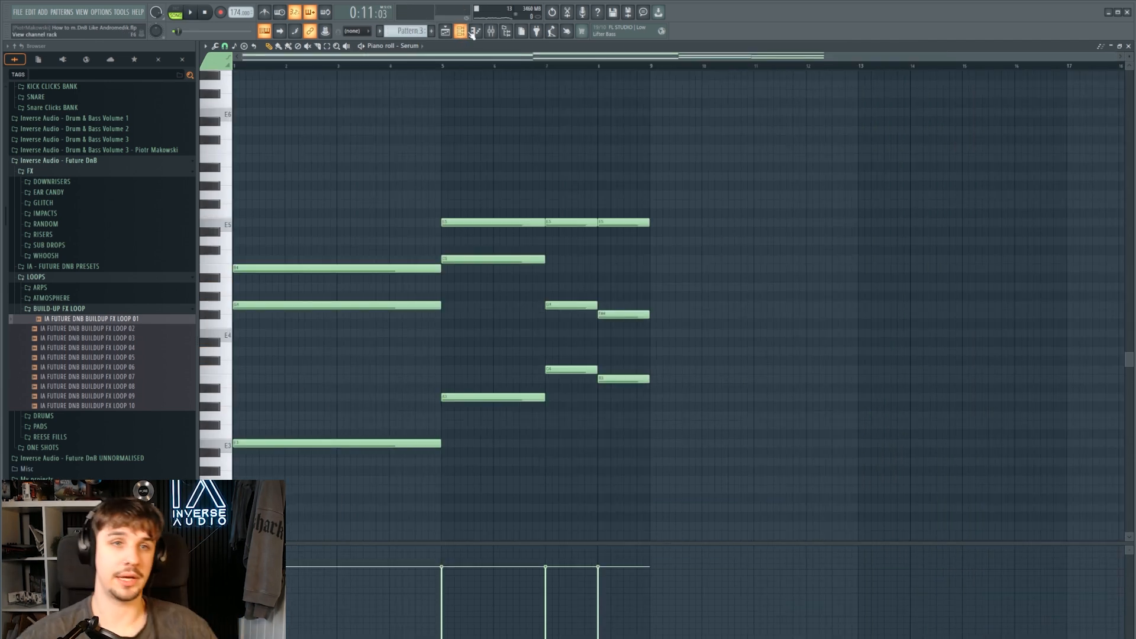
Place the Pattern 3 chord clip on the SYNTH 2 track of the playlist, starting at bar 9
{"action": "left_click", "coordinate": [445, 31]}
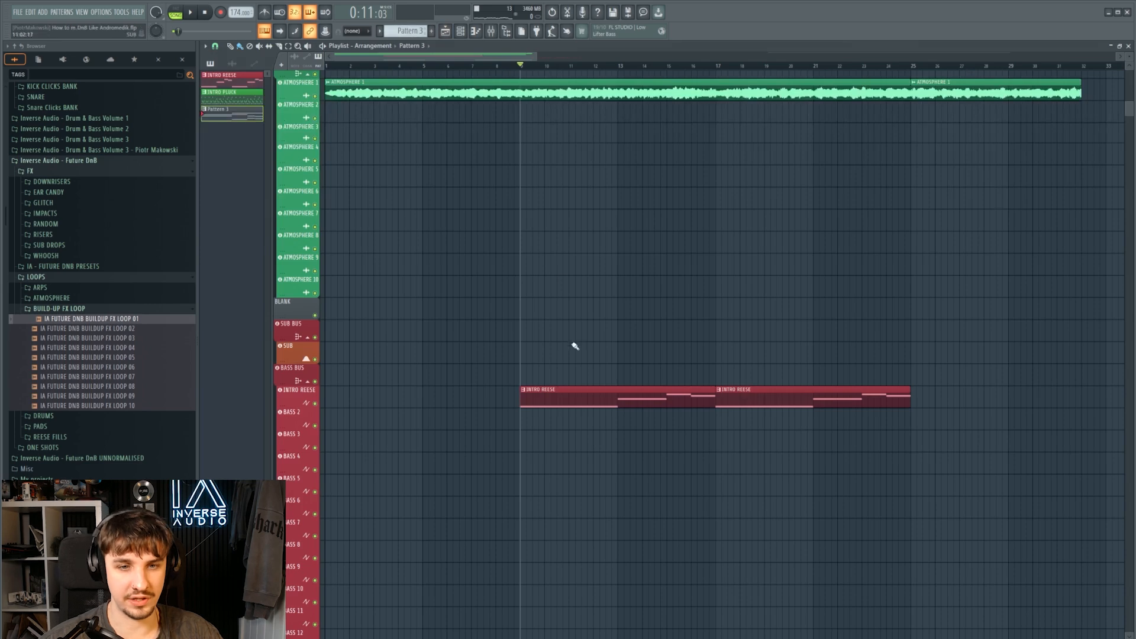
{"action": "scroll", "coordinate": [543, 355], "scroll_direction": "up", "scroll_amount": 2}
{"action": "scroll", "coordinate": [563, 371], "scroll_direction": "down", "scroll_amount": 1}
{"action": "scroll", "coordinate": [533, 319], "scroll_direction": "up", "scroll_amount": 4}
{"action": "scroll", "coordinate": [481, 248], "scroll_direction": "down", "scroll_amount": 2}
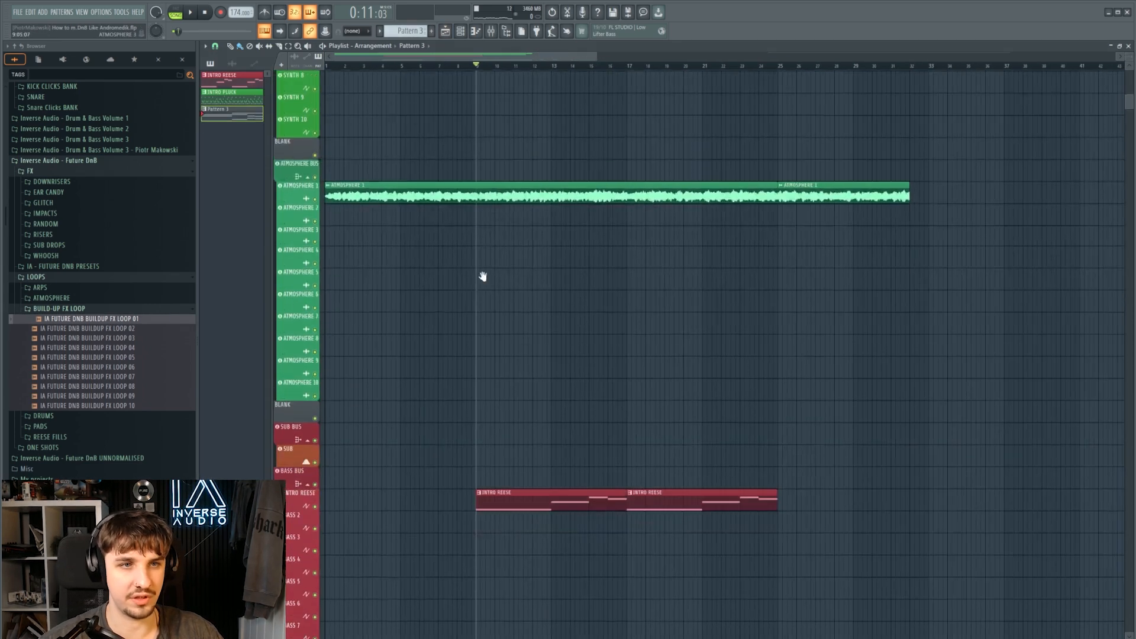
{"action": "scroll", "coordinate": [483, 276], "scroll_direction": "up", "scroll_amount": 4}
{"action": "left_click_drag", "start_coordinate": [495, 287], "coordinate": [496, 264]}
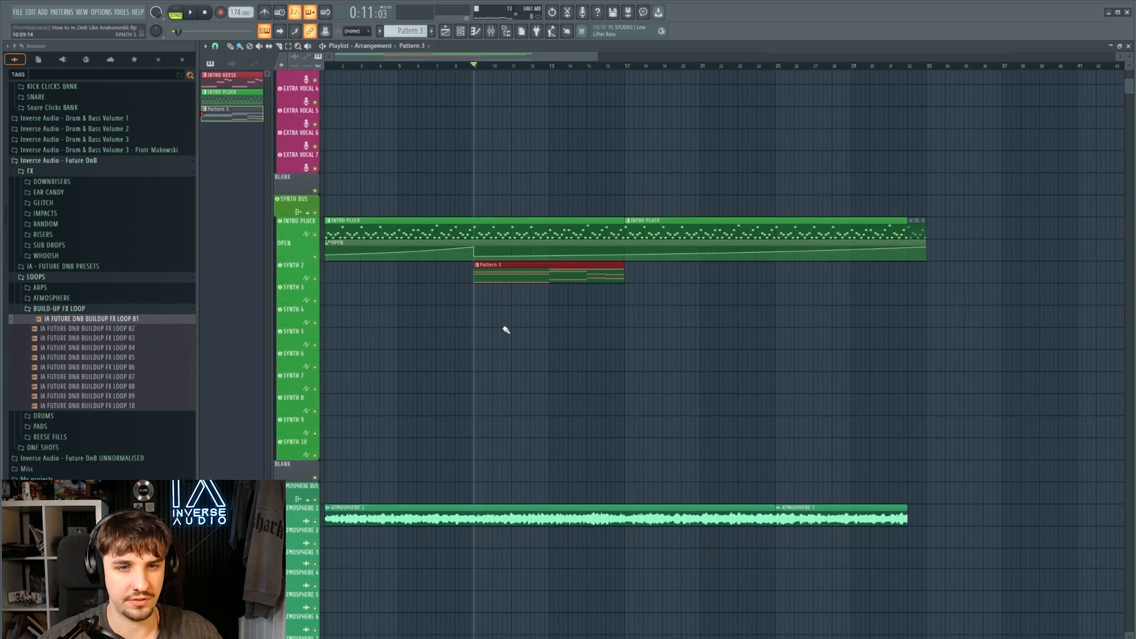
Solo the SYNTH 2 track, audition the Pattern 3 chords from bar 9, and unsolo the track
{"action": "scroll", "coordinate": [506, 330], "scroll_direction": "up", "scroll_amount": 2}
{"action": "right_click", "coordinate": [315, 298]}
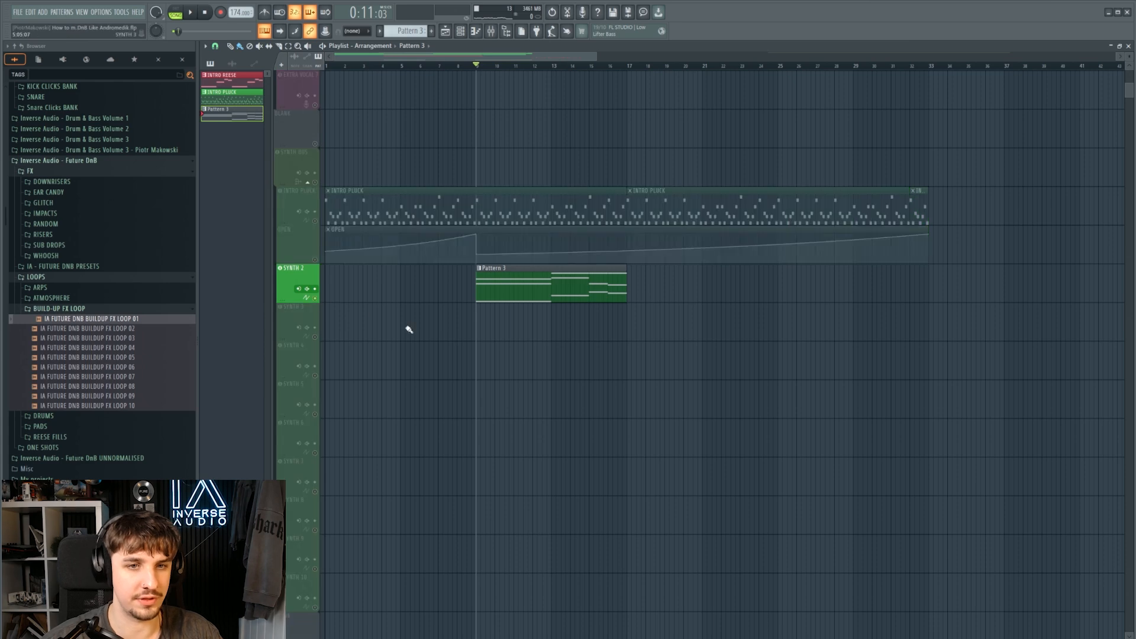
{"action": "scroll", "coordinate": [415, 327], "scroll_direction": "up", "scroll_amount": 3}
{"action": "left_click_drag", "start_coordinate": [471, 326], "coordinate": [510, 339]}
{"action": "left_click_drag", "start_coordinate": [622, 338], "coordinate": [515, 360]}
{"action": "key", "text": "space"}
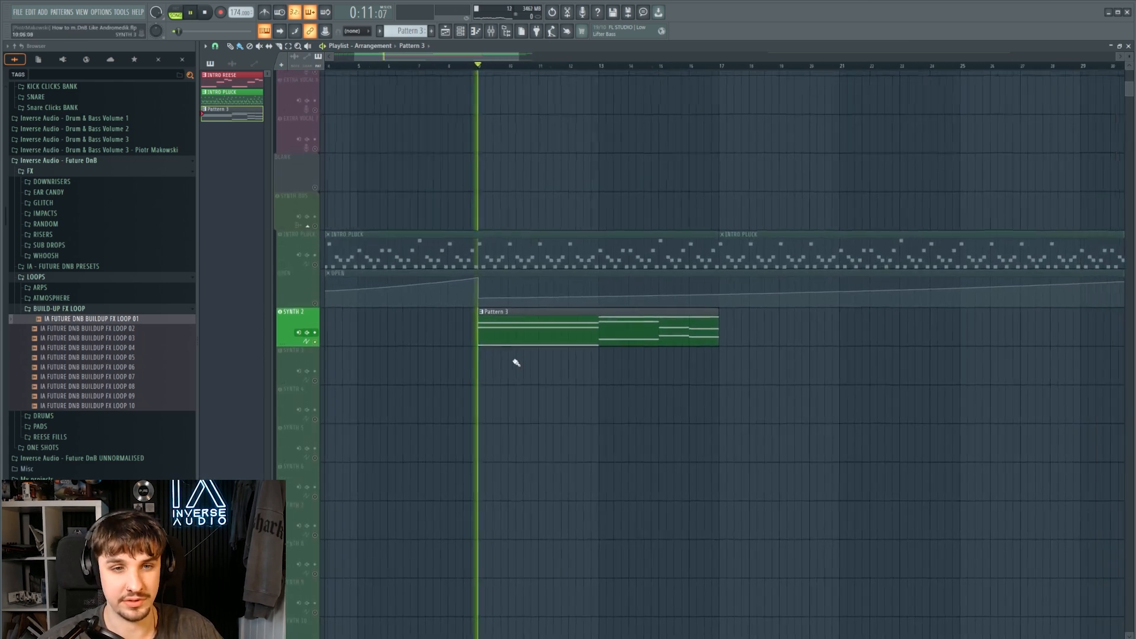
{"action": "scroll", "coordinate": [331, 277], "scroll_direction": "down", "scroll_amount": 8}
{"action": "key", "text": "space"}
{"action": "scroll", "coordinate": [359, 278], "scroll_direction": "left", "scroll_amount": 3}
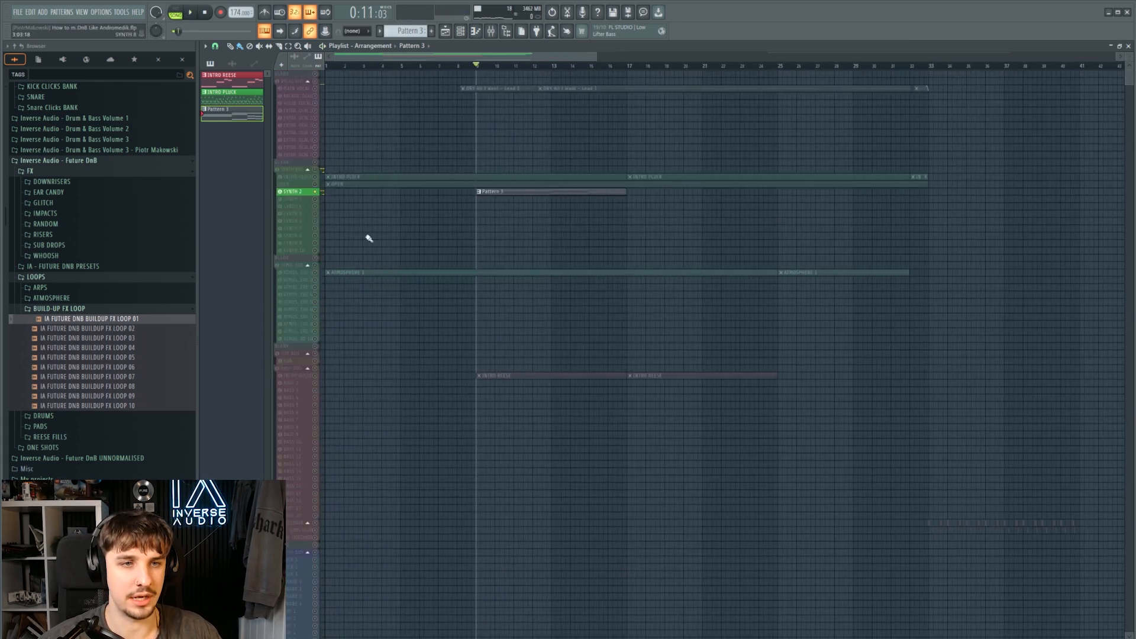
{"action": "left_click", "coordinate": [322, 194]}
Open the mixer for the SYNTH 2 track and play the intro from bar 9 with the chords
{"action": "scroll", "coordinate": [484, 304], "scroll_direction": "up", "scroll_amount": 3}
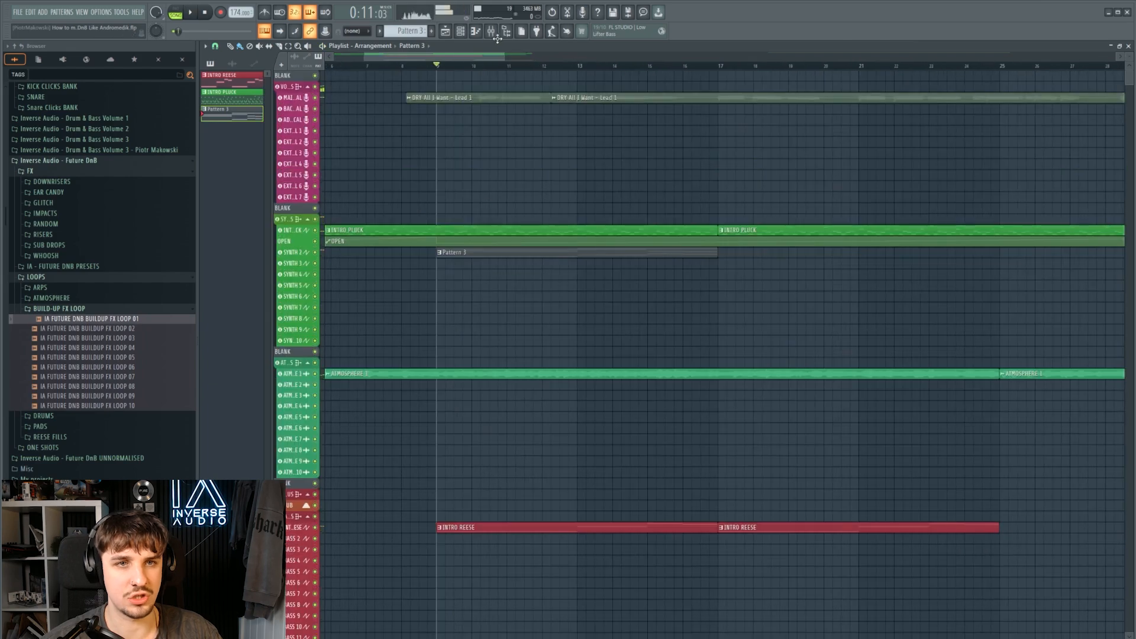
{"action": "left_click", "coordinate": [492, 31]}
{"action": "key", "text": "space"}
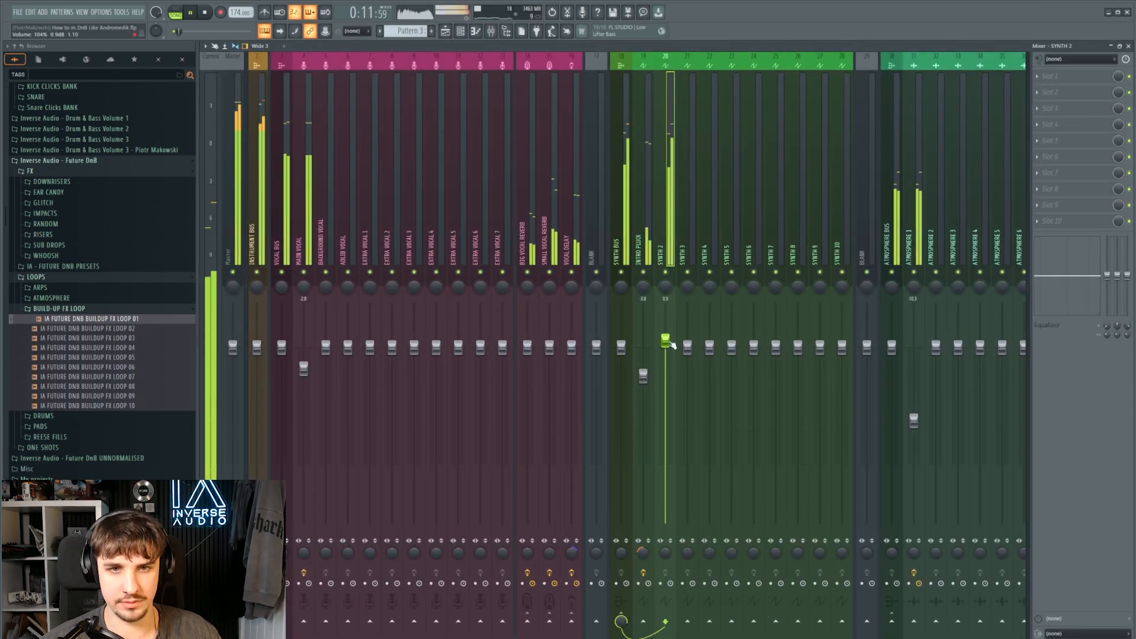
{"action": "left_click", "coordinate": [1052, 77]}
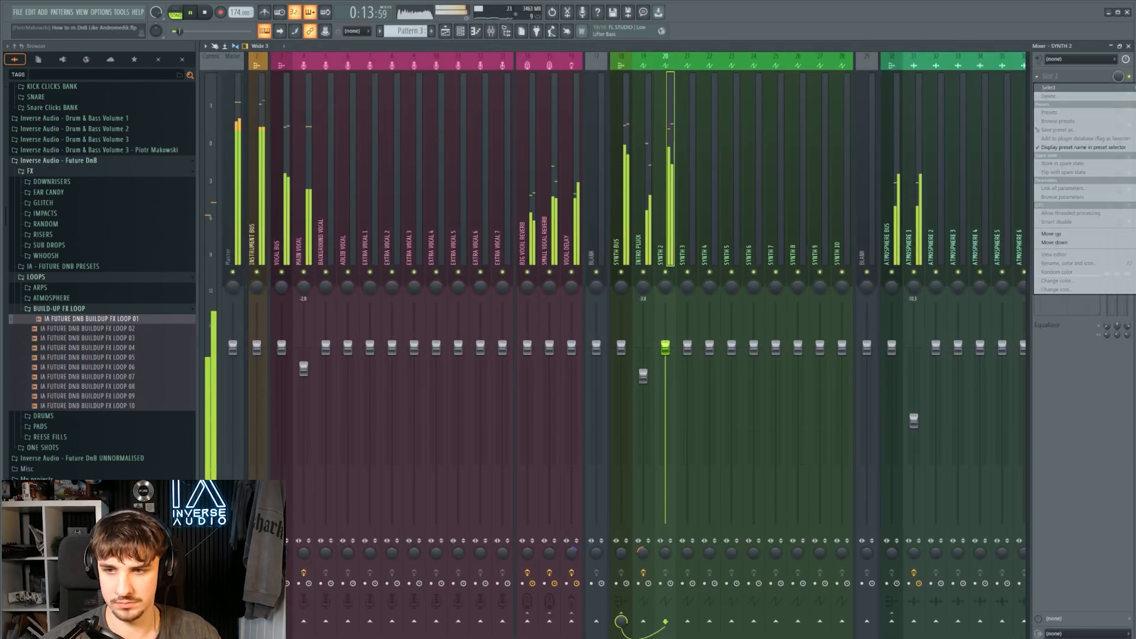
{"action": "left_click", "coordinate": [1048, 87]}
{"action": "left_click", "coordinate": [254, 116]}
{"action": "left_click", "coordinate": [1048, 102]}
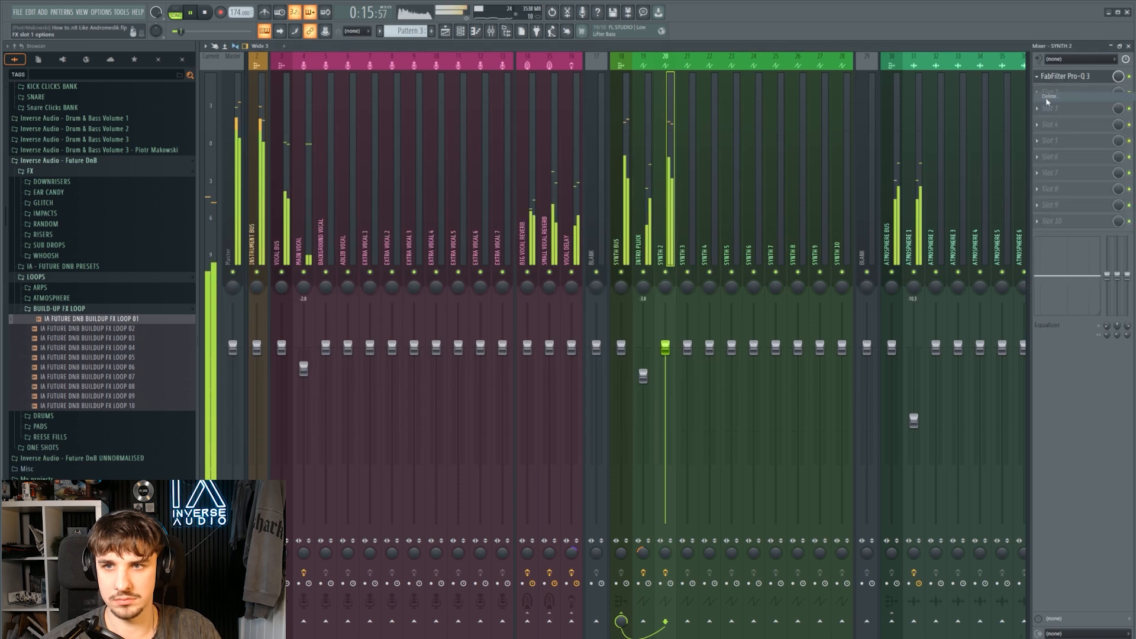
Load Pro-Q 4 in the first effect slot of SYNTH 2 and add a 36 dB/oct low cut at just under 100 Hz
{"action": "left_click", "coordinate": [1055, 78]}
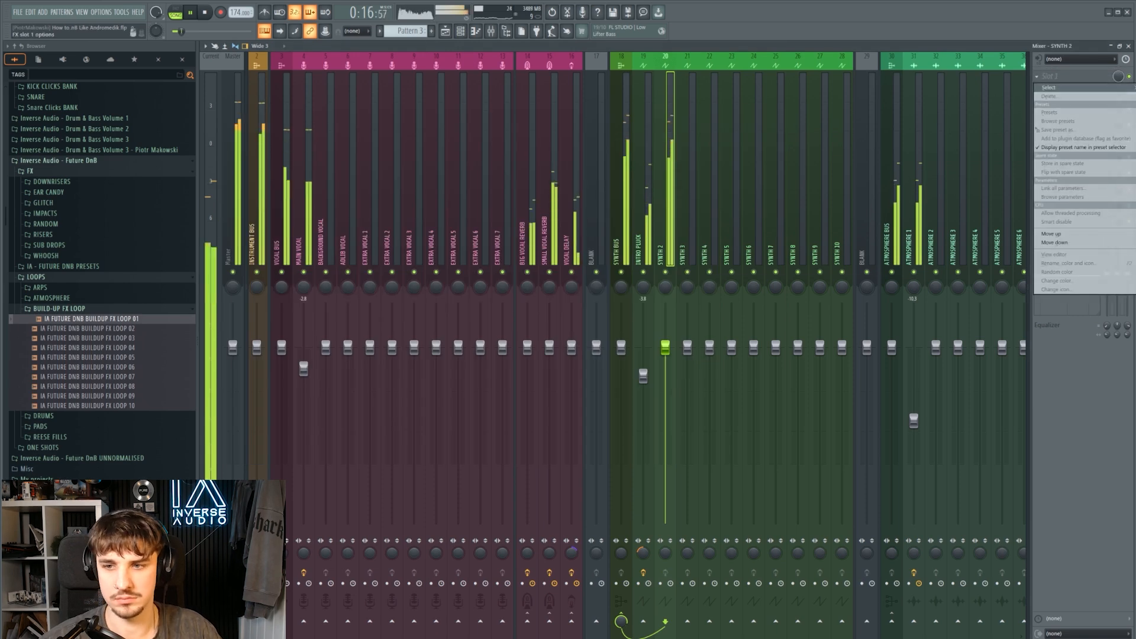
{"action": "left_click", "coordinate": [1049, 88]}
{"action": "left_click", "coordinate": [357, 253]}
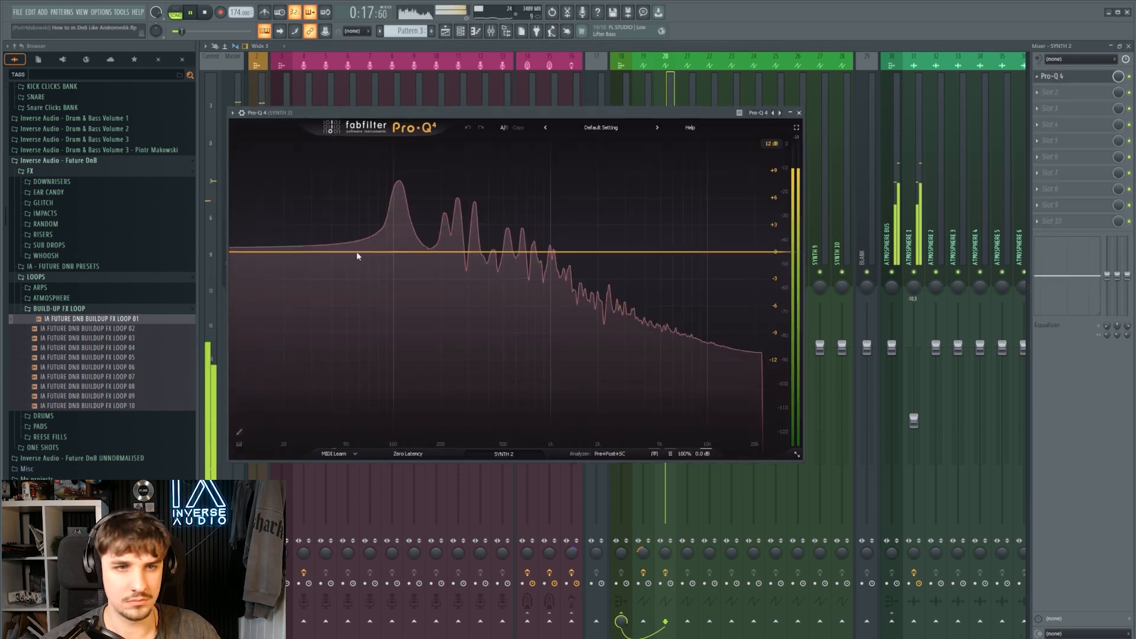
{"action": "left_click_drag", "start_coordinate": [256, 252], "coordinate": [393, 313]}
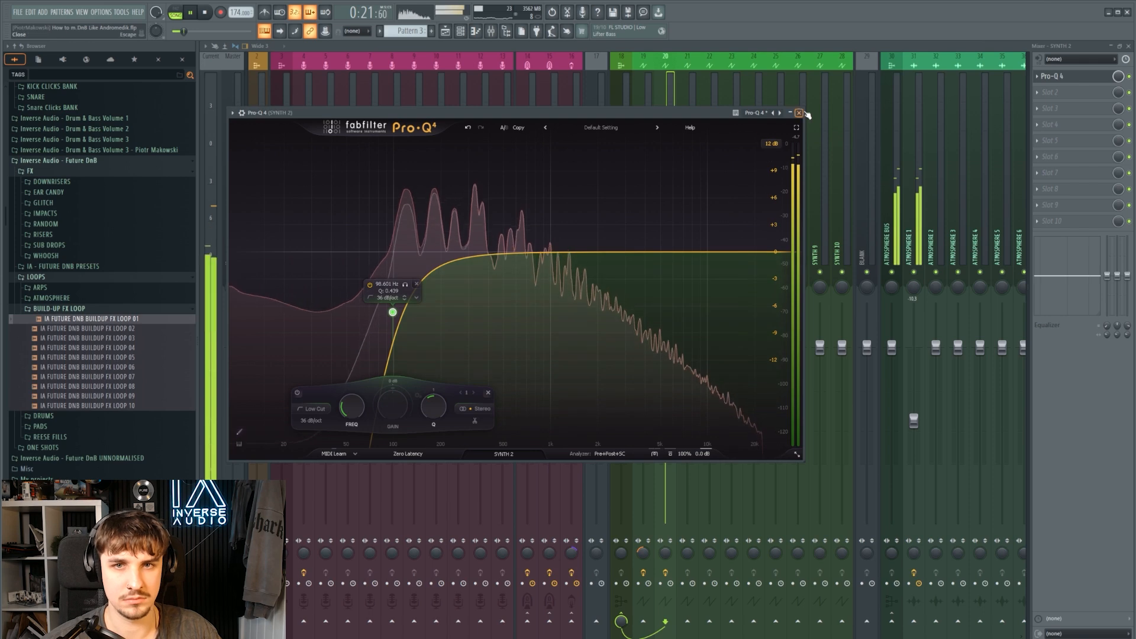
{"action": "key", "text": "Escape"}
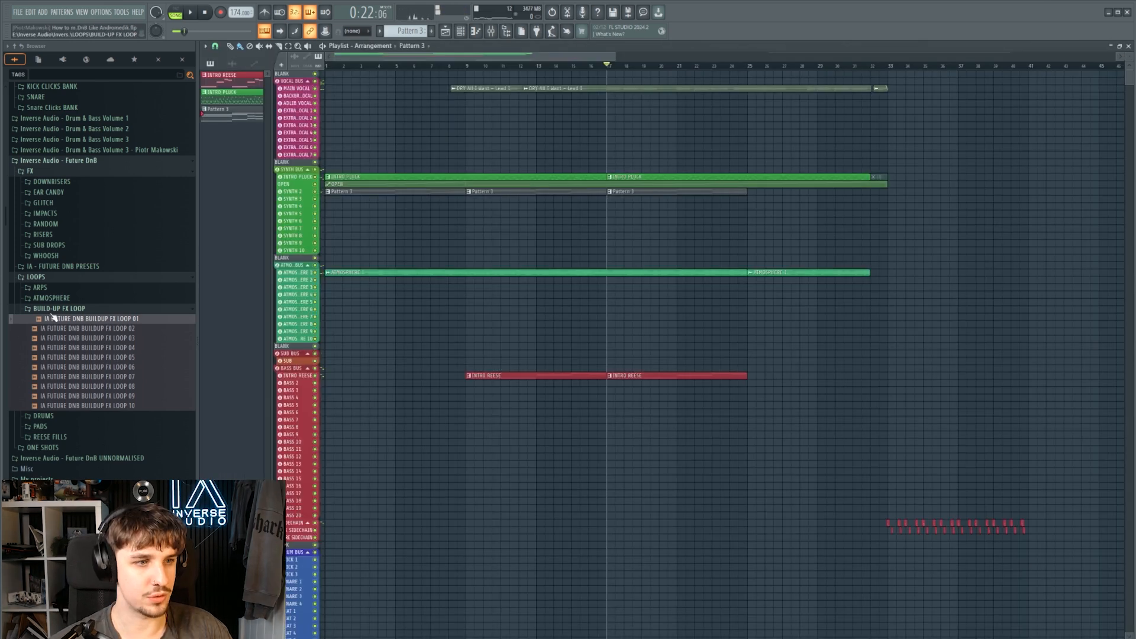
Place IA DRUMS TOPS Rider 174BPM from the IA PATREON NOV 2024 samples on TOP LOOP 1, bars 17 to 25, and add an effect to its mixer track
{"action": "left_click", "coordinate": [54, 312]}
{"action": "scroll", "coordinate": [85, 291], "scroll_direction": "down", "scroll_amount": 1}
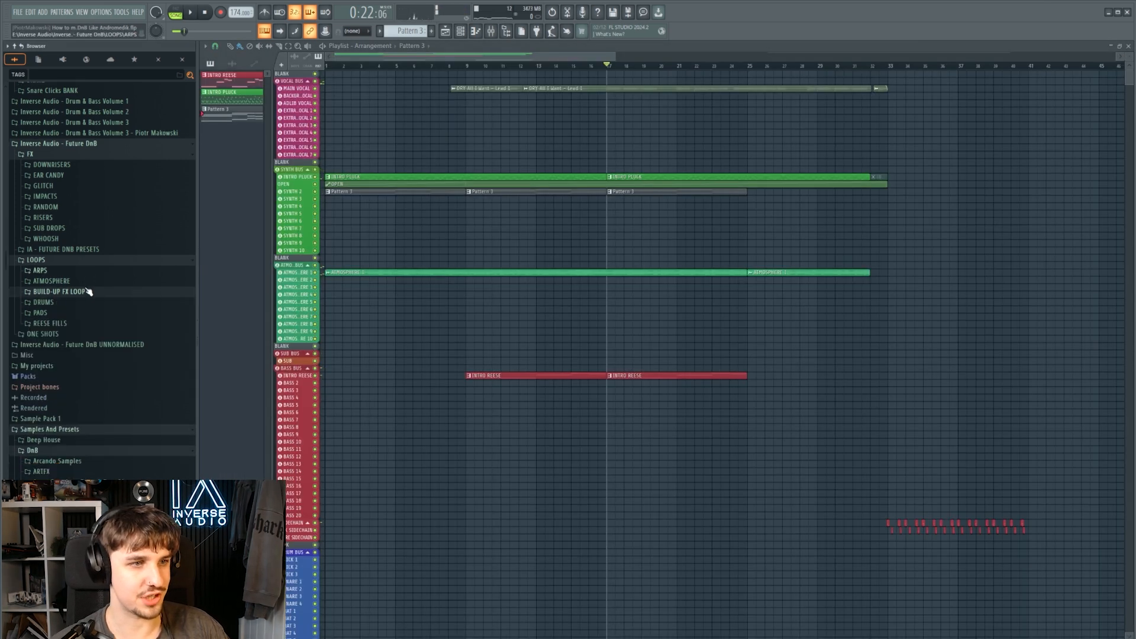
{"action": "scroll", "coordinate": [94, 279], "scroll_direction": "up", "scroll_amount": 8}
{"action": "scroll", "coordinate": [601, 400], "scroll_direction": "down", "scroll_amount": 9}
{"action": "scroll", "coordinate": [604, 437], "scroll_direction": "down", "scroll_amount": 1}
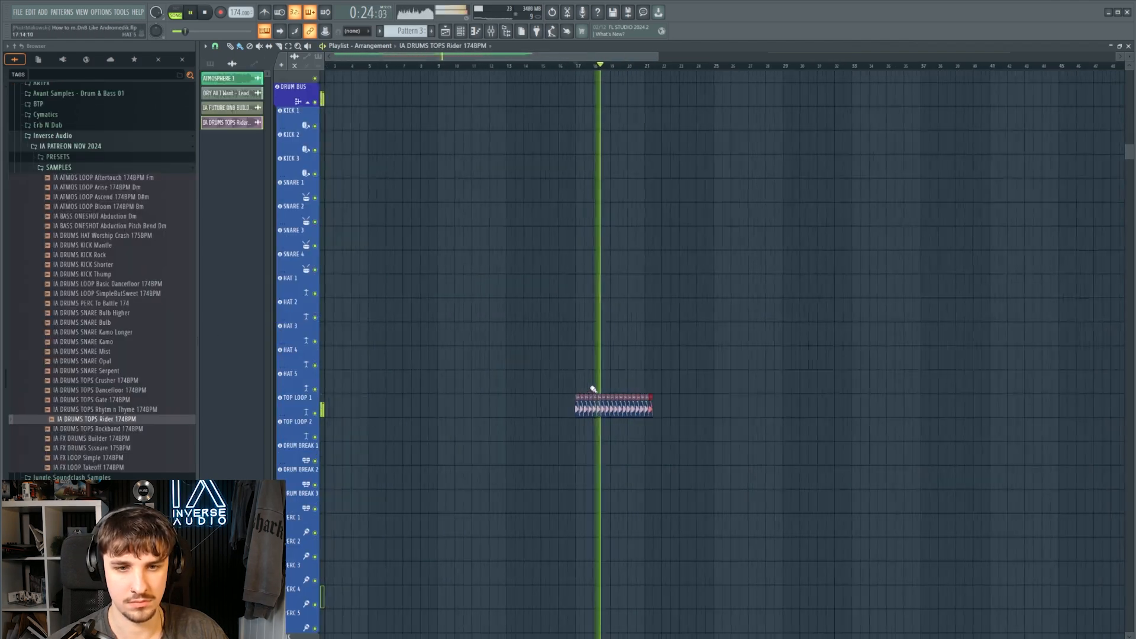
{"action": "scroll", "coordinate": [593, 390], "scroll_direction": "down", "scroll_amount": 6}
{"action": "left_click_drag", "start_coordinate": [667, 383], "coordinate": [660, 383]}
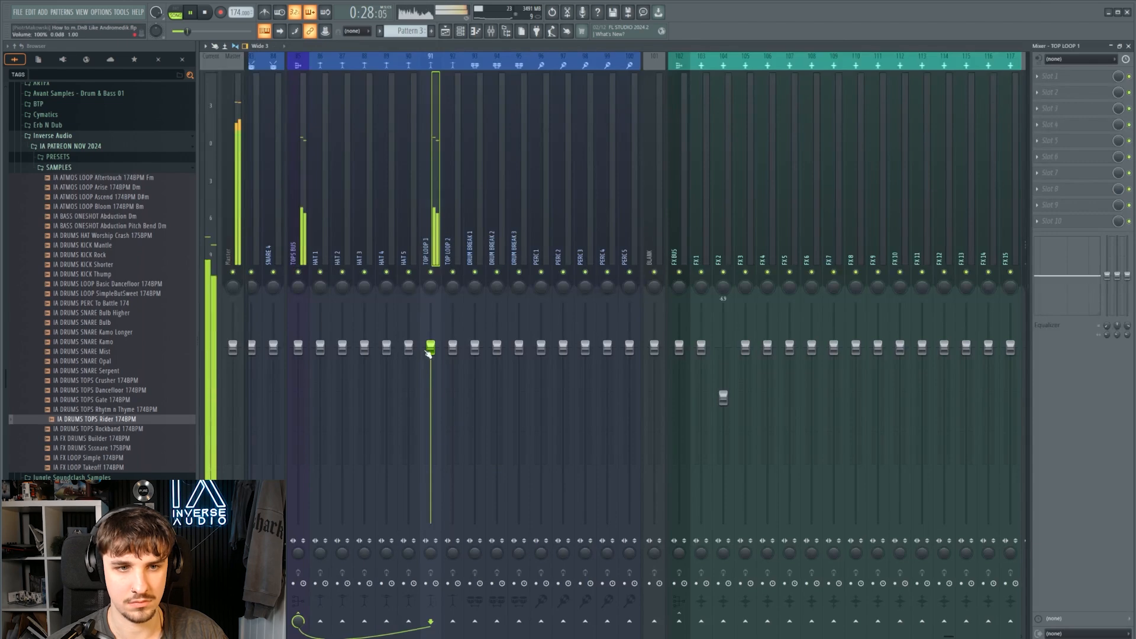
{"action": "left_click", "coordinate": [1038, 76]}
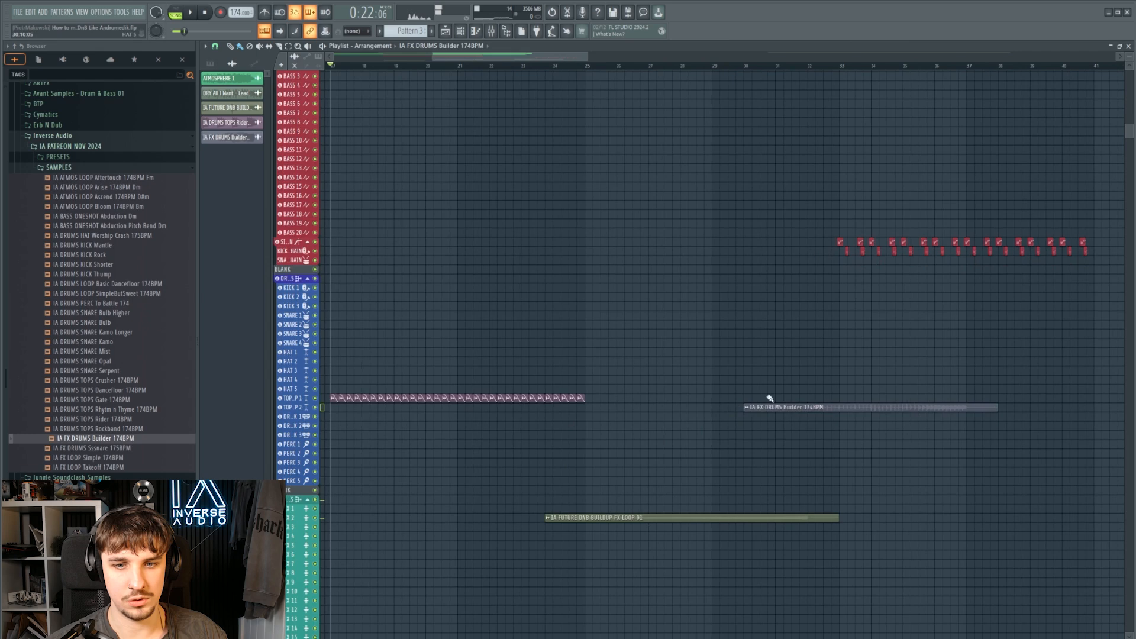
Place IA FX DRUMS Builder 174BPM on PERC 1 and the time-stretched IA FX DRUMS Sssnare 175BPM on PERC 2, both from bar 25 to bar 33
{"action": "left_click_drag", "start_coordinate": [784, 403], "coordinate": [656, 335]}
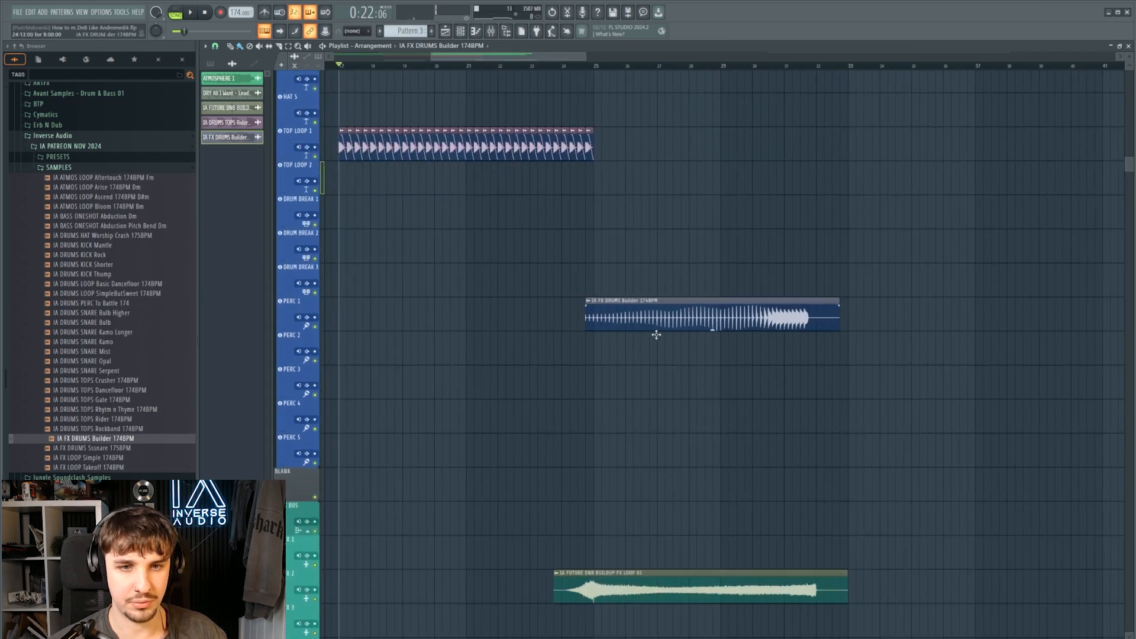
{"action": "left_click_drag", "start_coordinate": [106, 448], "coordinate": [648, 349]}
{"action": "double_click", "coordinate": [644, 347]}
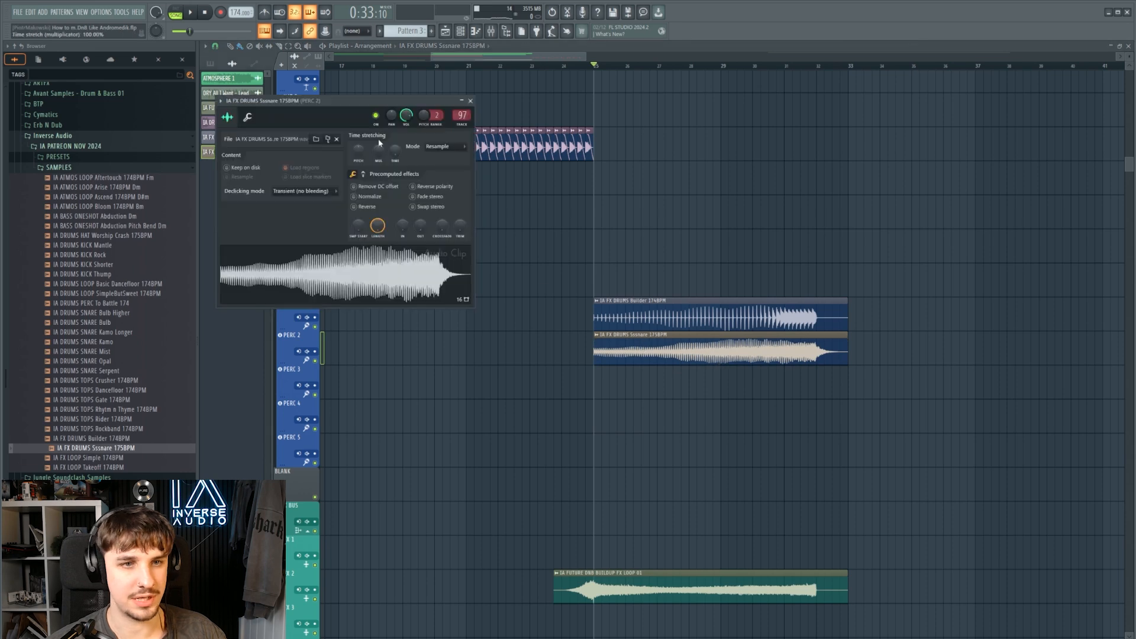
{"action": "left_click_drag", "start_coordinate": [395, 149], "coordinate": [396, 127]}
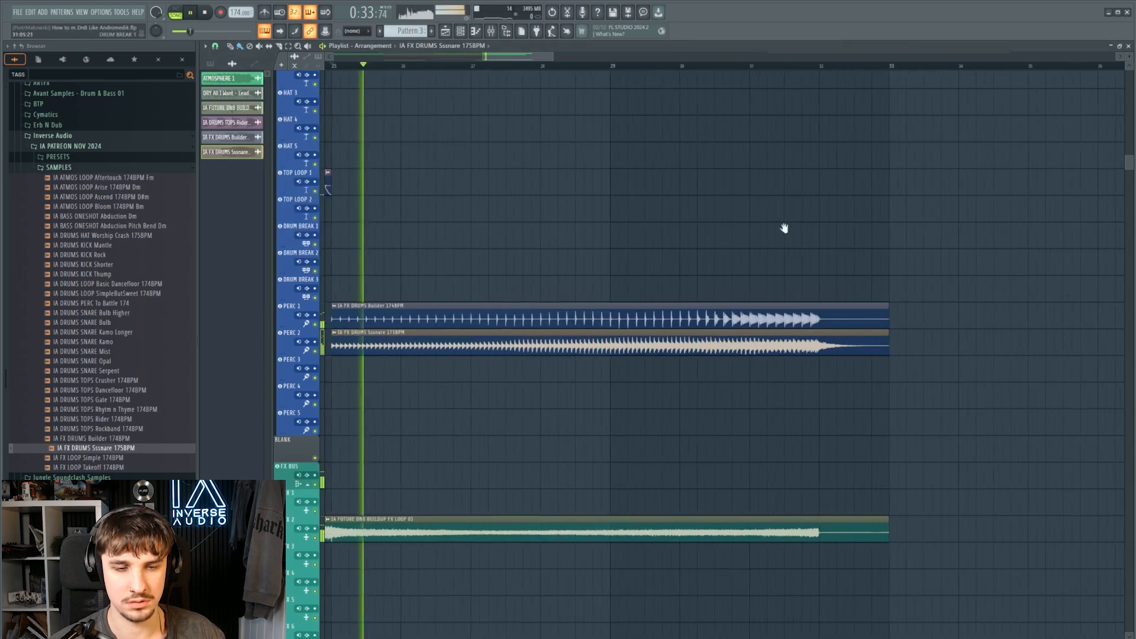
Lower PERC 1 to 54% (-8.7 dB) and PERC 2 to about -12.8 dB in the mixer and return to the playlist
{"action": "left_click_drag", "start_coordinate": [784, 228], "coordinate": [840, 246]}
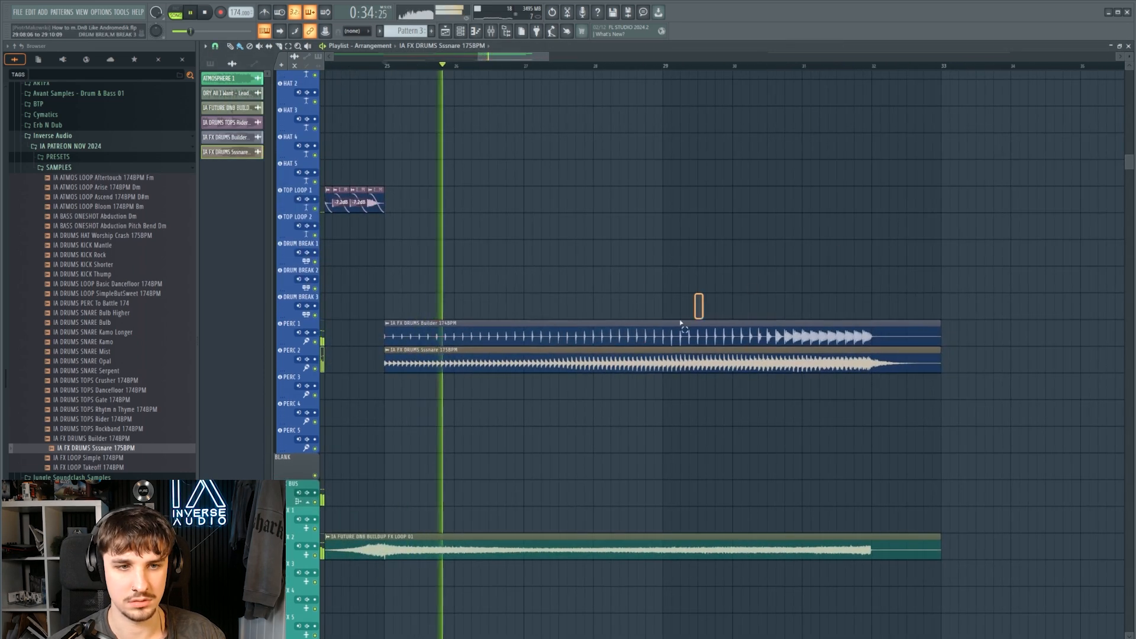
{"action": "left_click", "coordinate": [282, 340]}
{"action": "key", "text": "F9"}
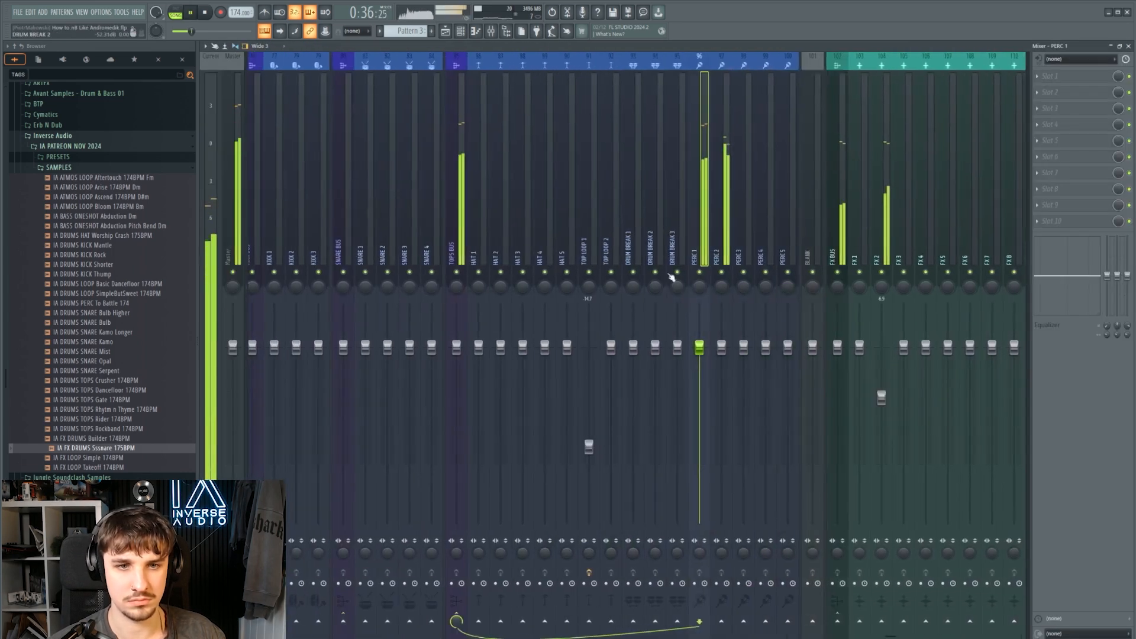
{"action": "left_click_drag", "start_coordinate": [700, 408], "coordinate": [700, 409]}
{"action": "left_click_drag", "start_coordinate": [722, 348], "coordinate": [726, 441]}
{"action": "left_click", "coordinate": [700, 409]}
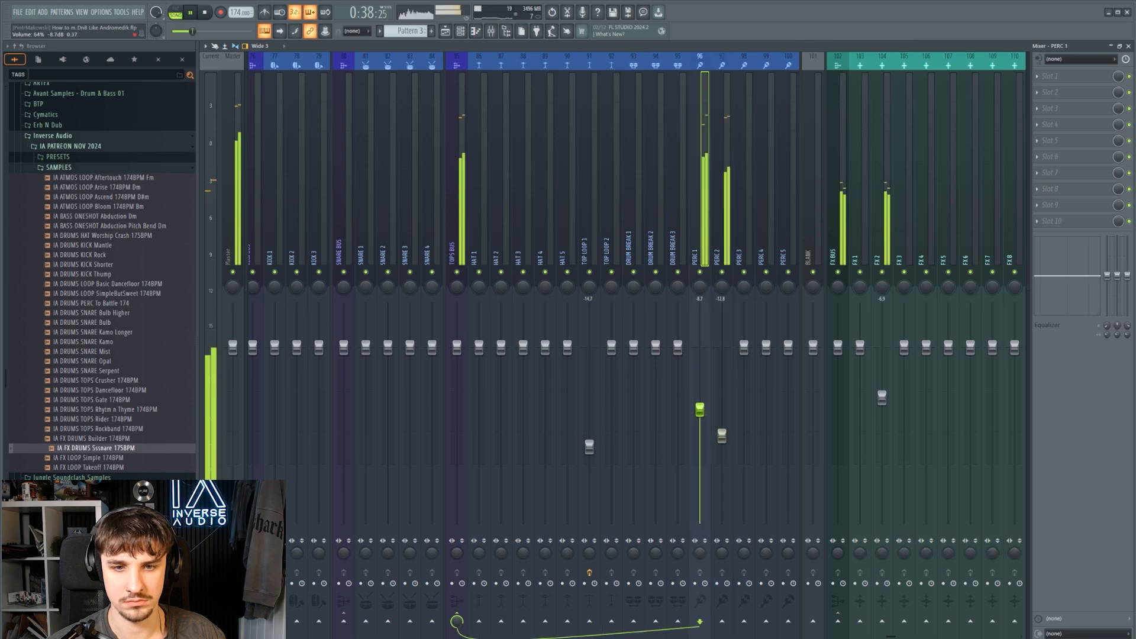
{"action": "left_click", "coordinate": [492, 30]}
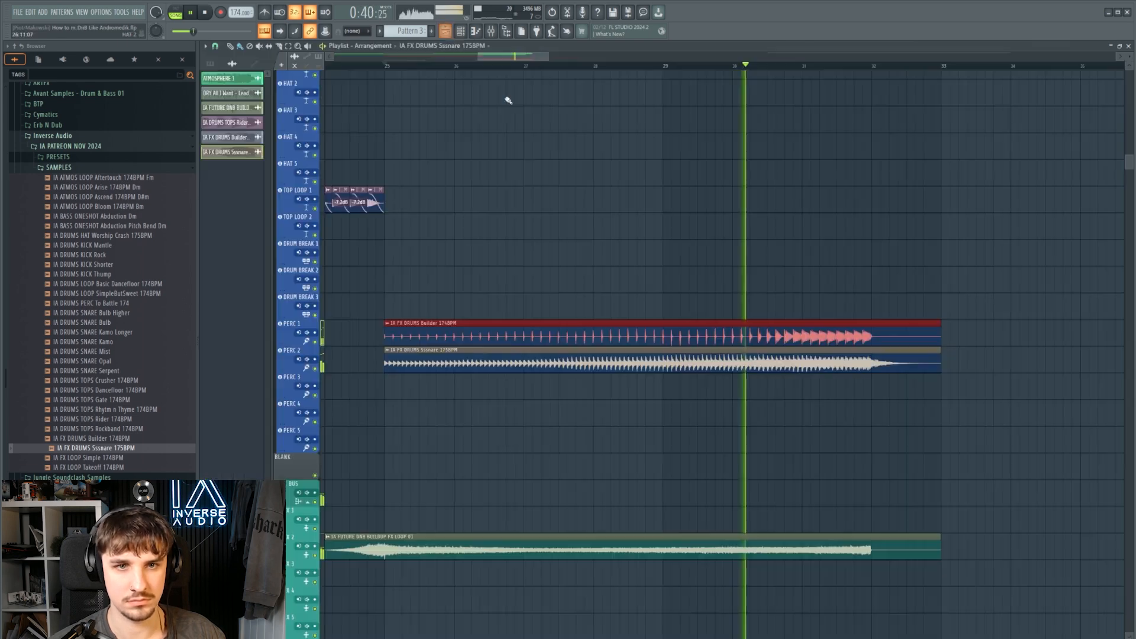
Audition the Builder and Sssnare build-up with the FX loop up to bar 33, and check the sidechain section that follows
{"action": "scroll", "coordinate": [669, 296], "scroll_direction": "up", "scroll_amount": 3}
{"action": "scroll", "coordinate": [670, 296], "scroll_direction": "down", "scroll_amount": 2}
{"action": "scroll", "coordinate": [731, 254], "scroll_direction": "down", "scroll_amount": 4}
{"action": "scroll", "coordinate": [779, 259], "scroll_direction": "down", "scroll_amount": 2}
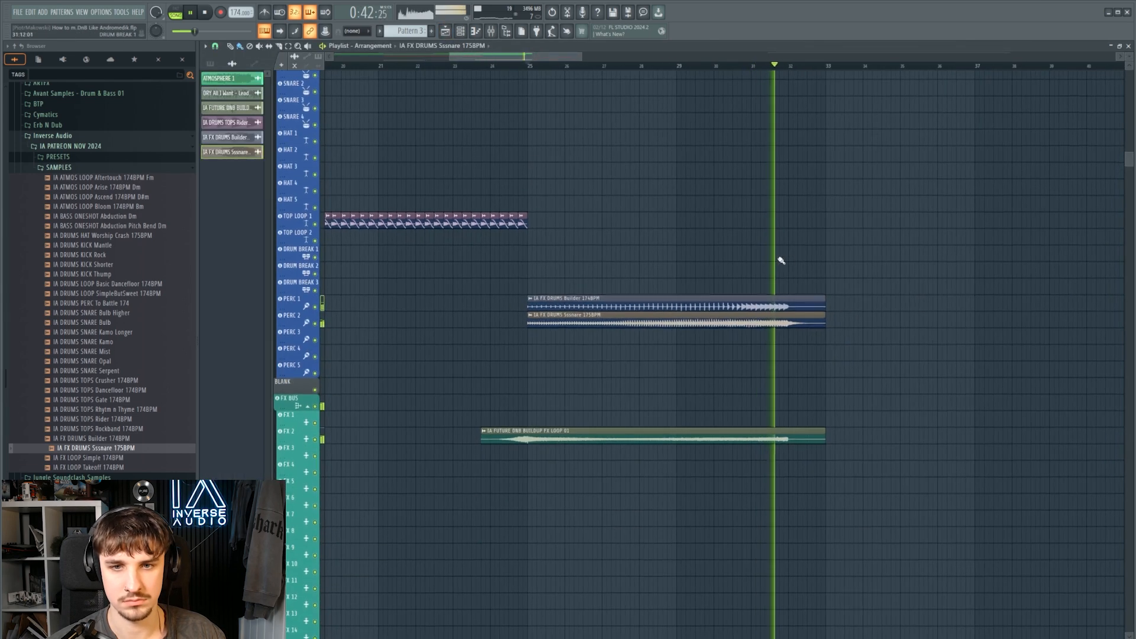
{"action": "left_click_drag", "start_coordinate": [779, 259], "coordinate": [771, 272]}
{"action": "scroll", "coordinate": [857, 282], "scroll_direction": "down", "scroll_amount": 5}
{"action": "left_click_drag", "start_coordinate": [859, 278], "coordinate": [836, 381]}
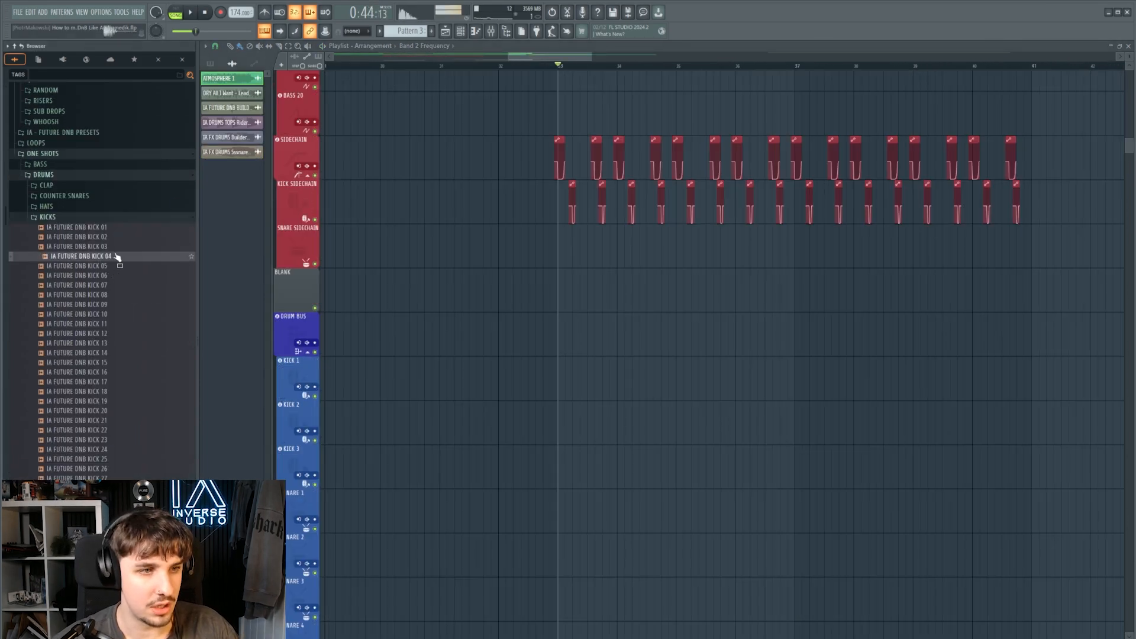
Place IA FUTURE DNB KICK 12 on KICK 1 and SNARE 17 on SNARE 1 from bar 33, following the sidechain pattern
{"action": "left_click", "coordinate": [108, 334]}
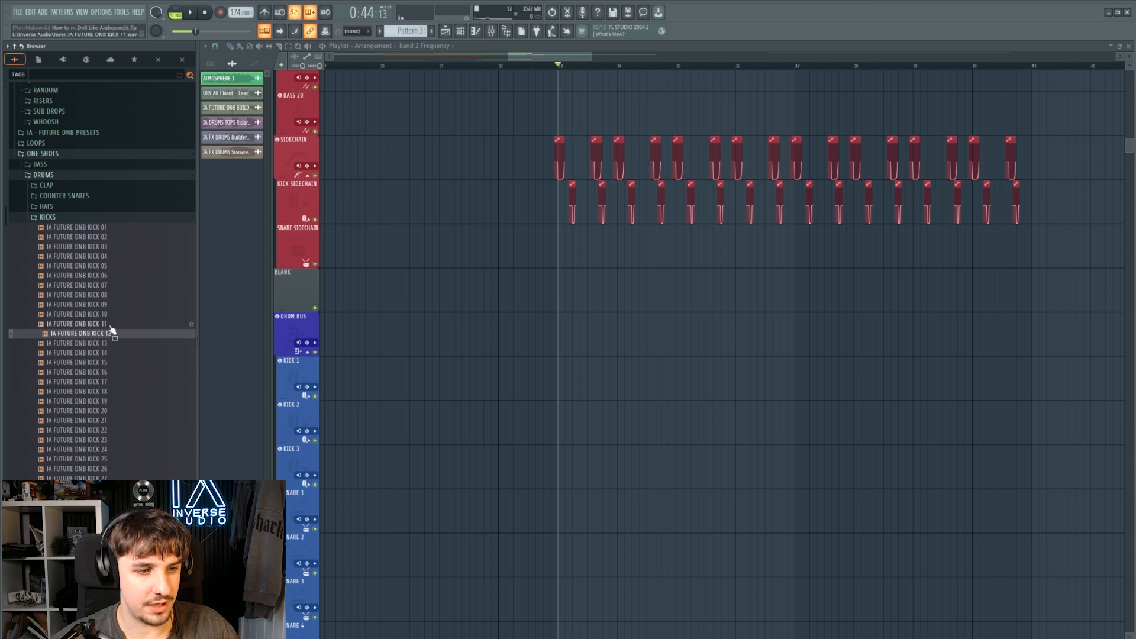
{"action": "left_click_drag", "start_coordinate": [111, 335], "coordinate": [583, 378]}
{"action": "scroll", "coordinate": [556, 373], "scroll_direction": "up", "scroll_amount": 5}
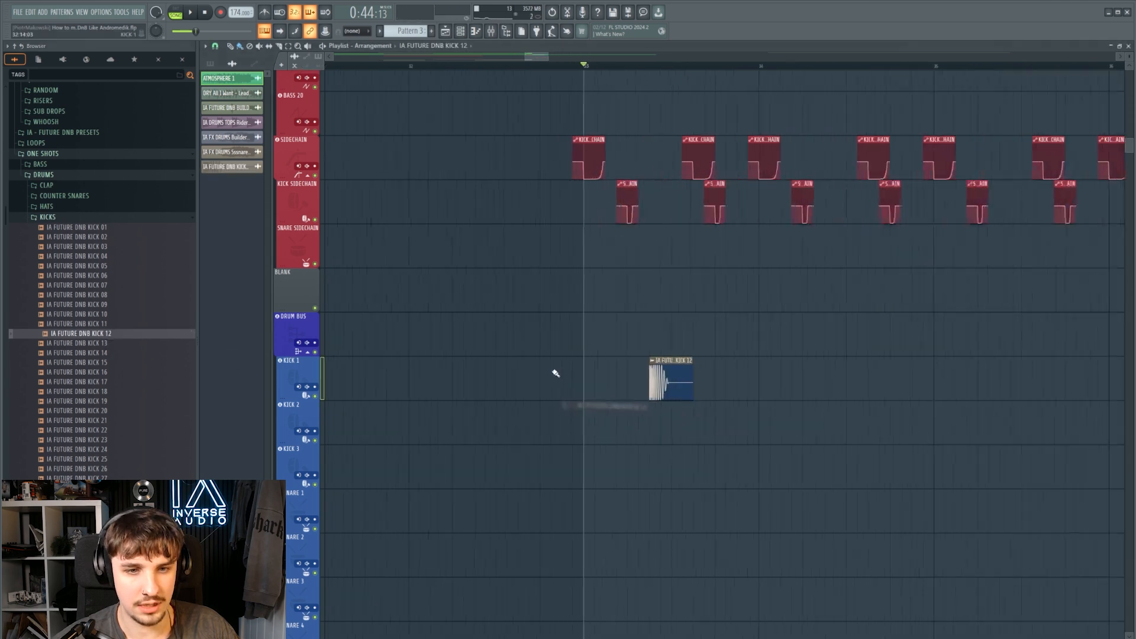
{"action": "left_click_drag", "start_coordinate": [751, 388], "coordinate": [617, 389]}
{"action": "scroll", "coordinate": [655, 382], "scroll_direction": "up", "scroll_amount": 3}
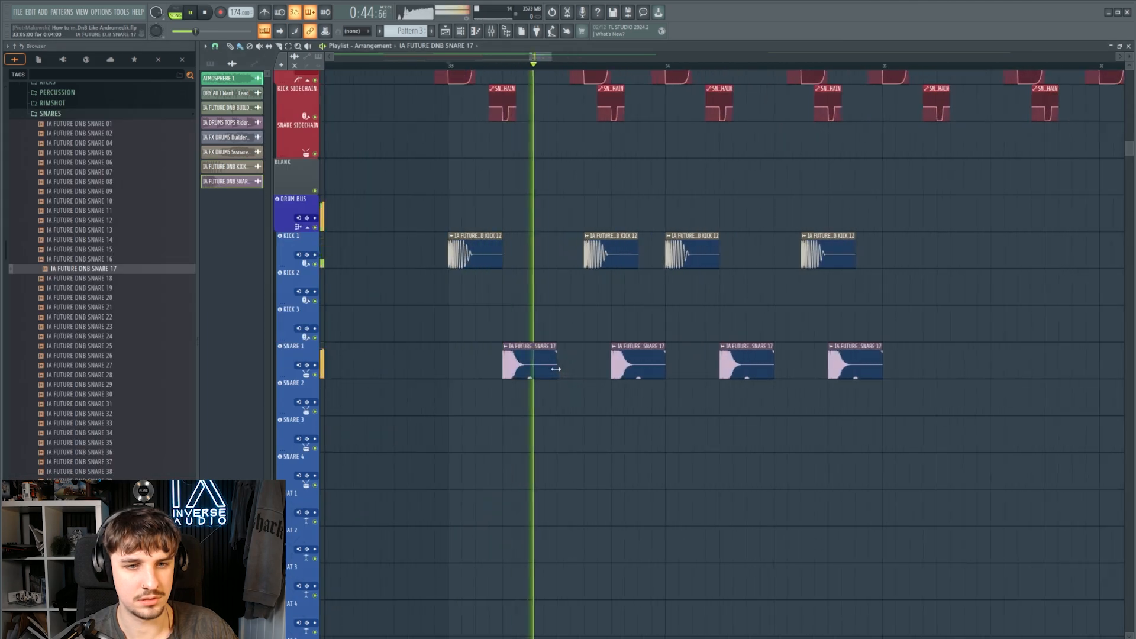
{"action": "scroll", "coordinate": [539, 354], "scroll_direction": "up", "scroll_amount": 2}
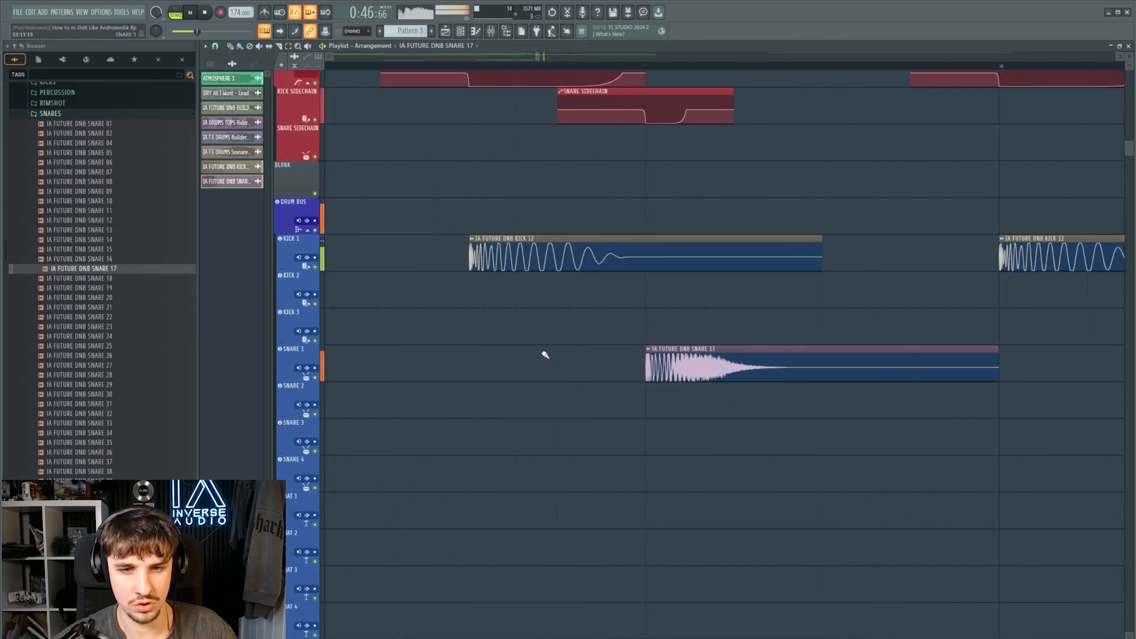
{"action": "scroll", "coordinate": [540, 353], "scroll_direction": "down", "scroll_amount": 3}
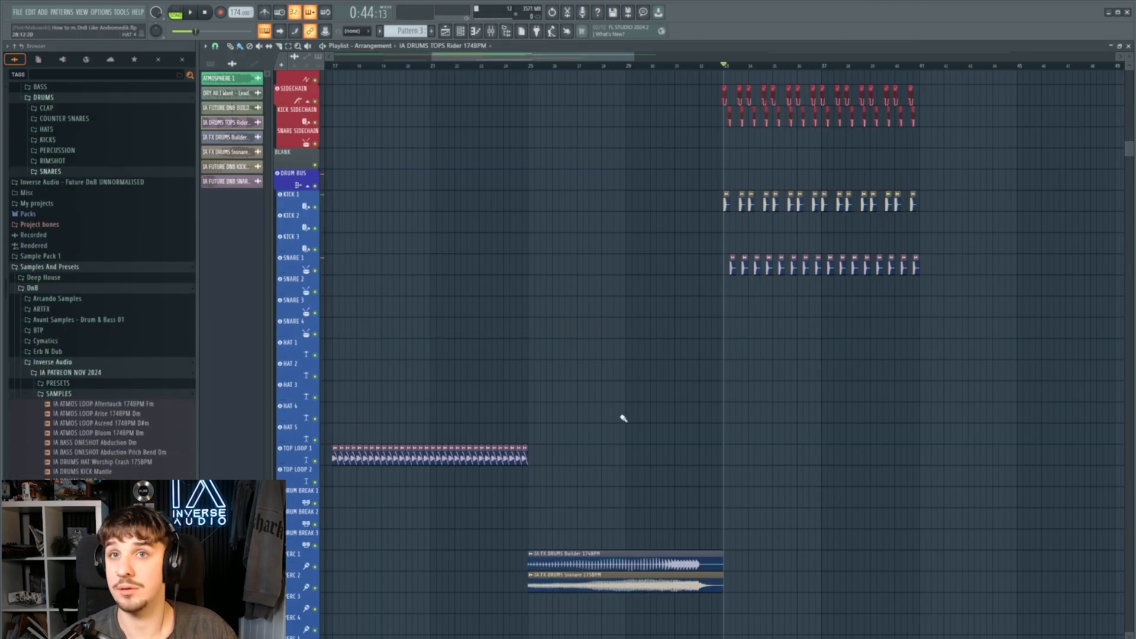
Place a short IA DRUMS TOPS Rider 174BPM slice on TOP LOOP 1 at bar 33
{"action": "left_click_drag", "start_coordinate": [623, 418], "coordinate": [565, 382]}
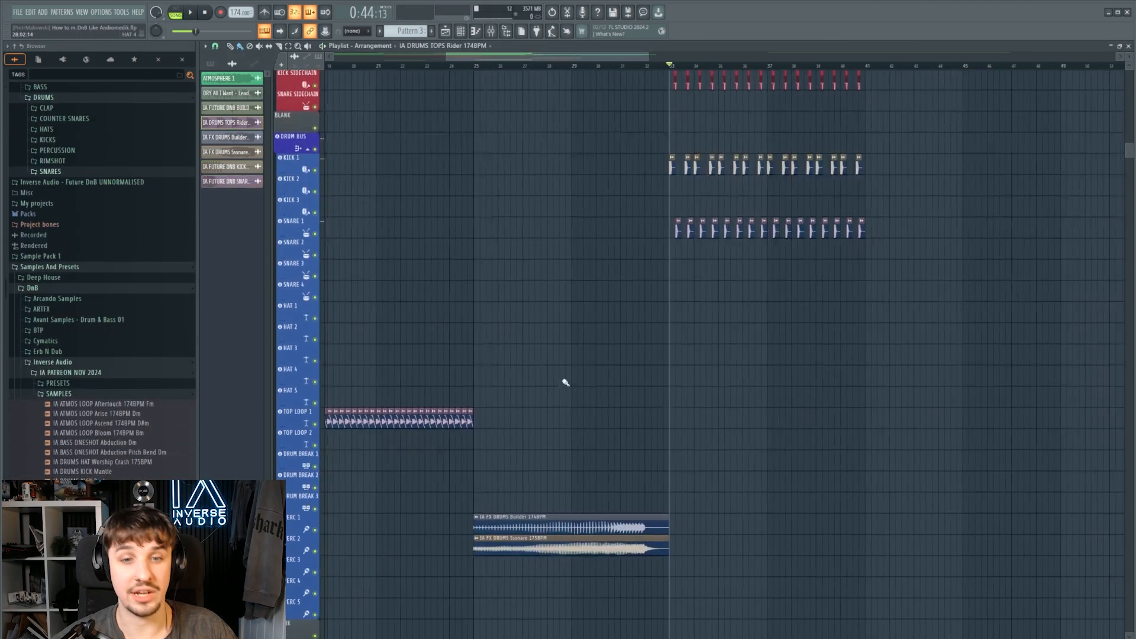
{"action": "scroll", "coordinate": [677, 424], "scroll_direction": "up", "scroll_amount": 3}
{"action": "scroll", "coordinate": [661, 422], "scroll_direction": "up", "scroll_amount": 3}
{"action": "left_click", "coordinate": [671, 419]}
{"action": "scroll", "coordinate": [673, 424], "scroll_direction": "up", "scroll_amount": 1}
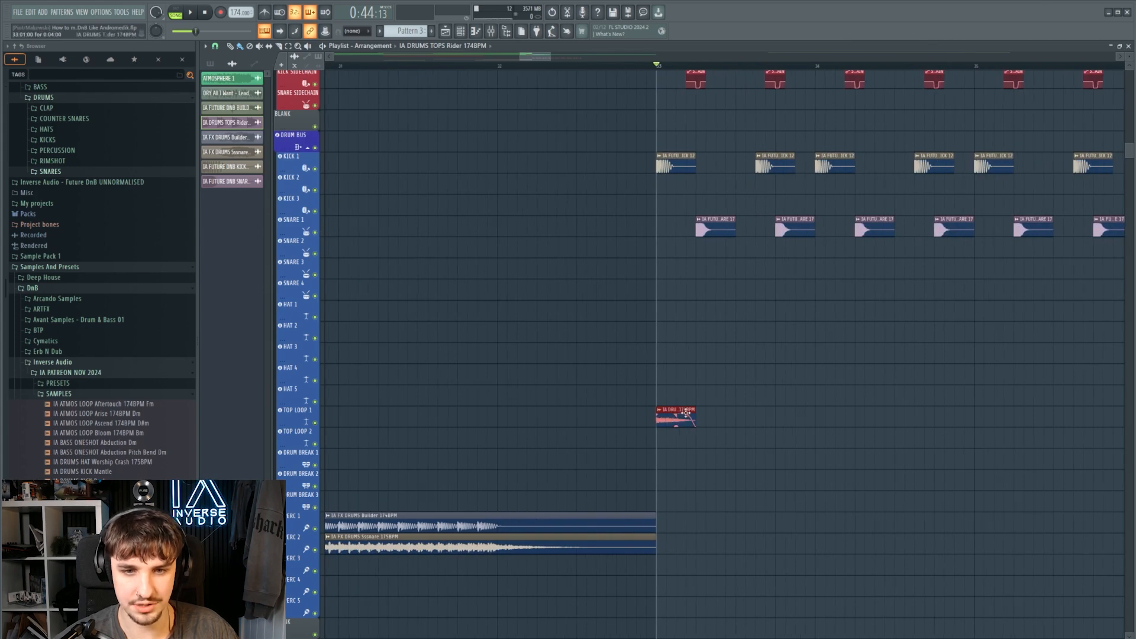
{"action": "scroll", "coordinate": [691, 414], "scroll_direction": "down", "scroll_amount": 3}
{"action": "left_click_drag", "start_coordinate": [694, 416], "coordinate": [643, 411]}
Duplicate the Rider slice along TOP LOOP 1 until it fills bars 33 to 41, with the drums playing
{"action": "key", "text": "ctrl+b"}
{"action": "key", "text": "space"}
{"action": "key", "text": "ctrl+b"}
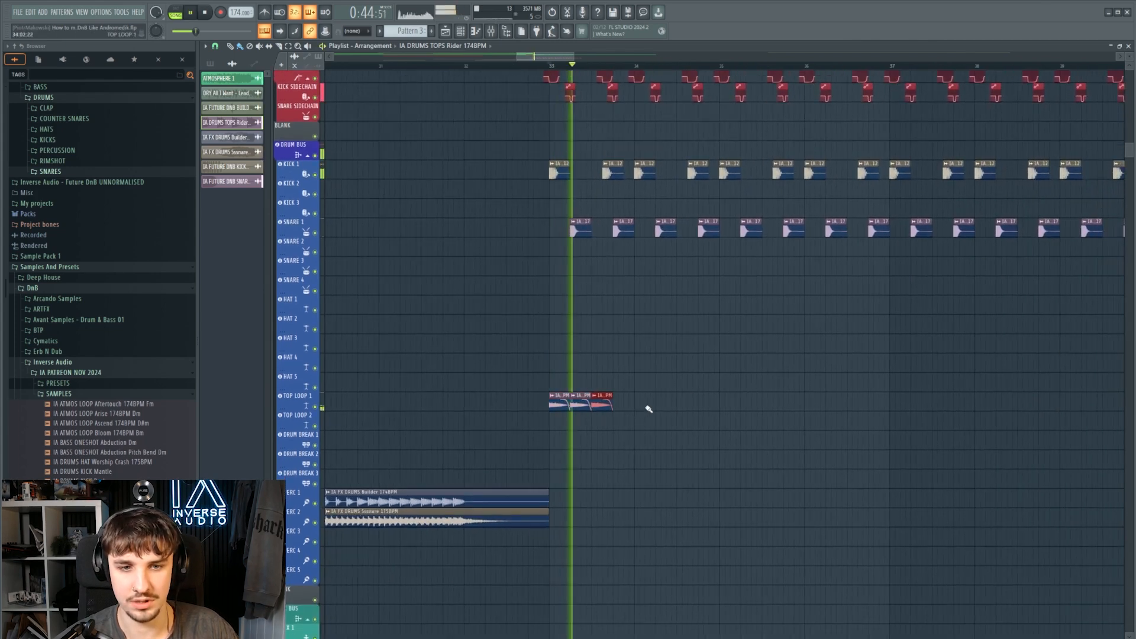
{"action": "scroll", "coordinate": [648, 408], "scroll_direction": "down", "scroll_amount": 5}
{"action": "key", "text": "ctrl+b"}
{"action": "key", "text": "ctrl+b"}
{"action": "key", "text": "ctrl+b"}
{"action": "key", "text": "ctrl+b"}
{"action": "key", "text": "ctrl+b"}
{"action": "key", "text": "ctrl+b"}
{"action": "key", "text": "ctrl+b"}
{"action": "key", "text": "ctrl+b"}
{"action": "key", "text": "ctrl+b"}
{"action": "key", "text": "ctrl+b"}
{"action": "key", "text": "ctrl+b"}
{"action": "key", "text": "ctrl+b"}
{"action": "key", "text": "ctrl+b"}
{"action": "key", "text": "ctrl+b"}
{"action": "key", "text": "ctrl+b"}
{"action": "key", "text": "ctrl+b"}
{"action": "key", "text": "ctrl+b"}
{"action": "key", "text": "ctrl+b"}
{"action": "key", "text": "ctrl+b"}
{"action": "key", "text": "ctrl+b"}
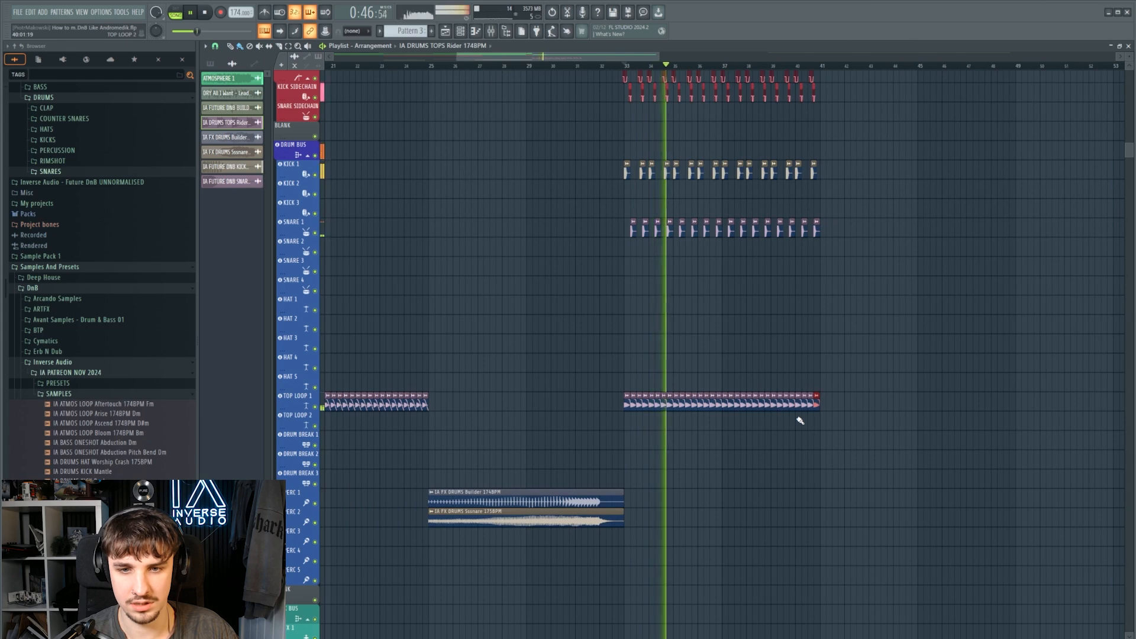
{"action": "key", "text": "space"}
Automate the mix level of the ValhallaRoom reverb on TOP LOOP 1 so it curves down to zero at bar 33
{"action": "key", "text": "F9"}
{"action": "scroll", "coordinate": [777, 180], "scroll_direction": "down", "scroll_amount": 15}
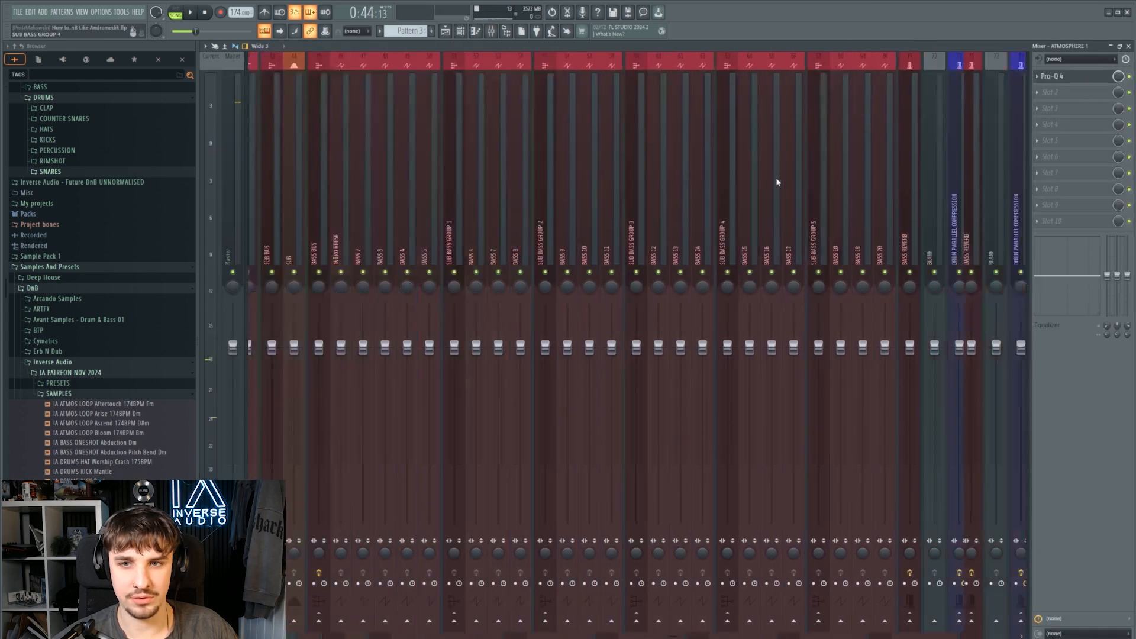
{"action": "left_click", "coordinate": [550, 191]}
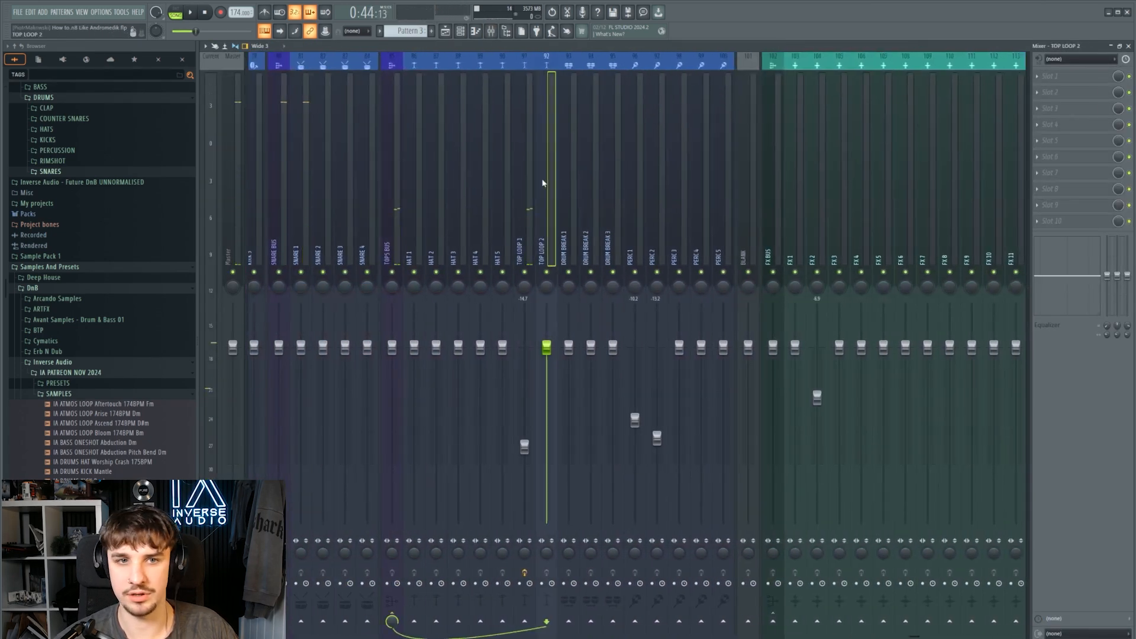
{"action": "left_click", "coordinate": [526, 184]}
{"action": "key", "text": "space"}
{"action": "key", "text": "F9"}
{"action": "scroll", "coordinate": [670, 373], "scroll_direction": "down", "scroll_amount": 3}
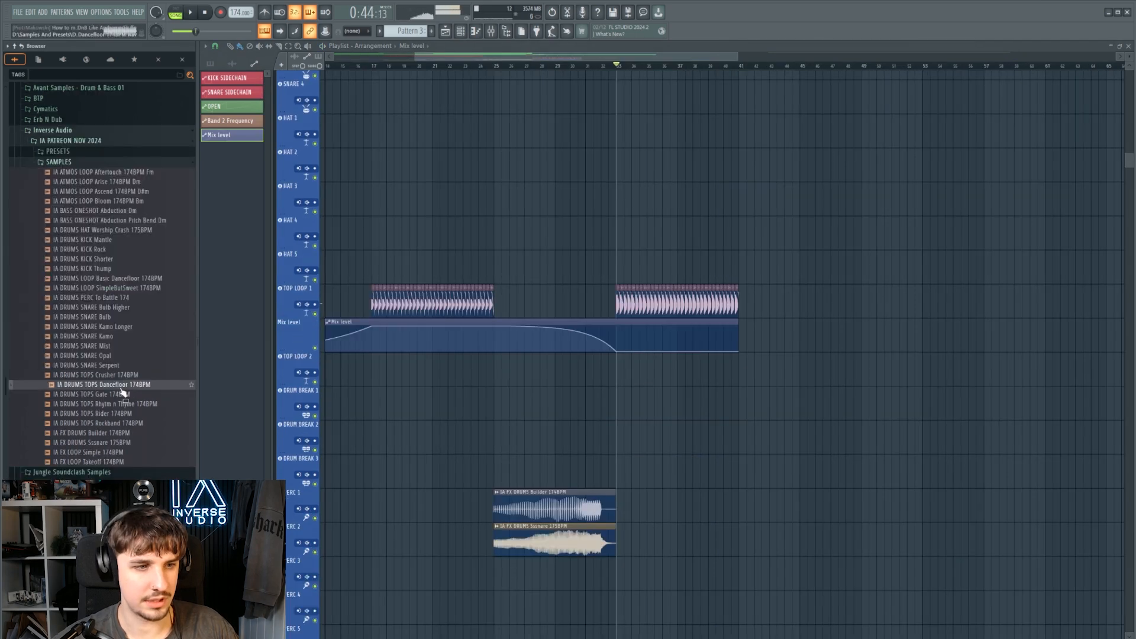
Place IA DRUMS TOPS Dancefloor 174BPM on TOP LOOP 2 from bar 33 to bar 41 with its clip gain at -3.6 dB
{"action": "left_click_drag", "start_coordinate": [123, 391], "coordinate": [660, 395]}
{"action": "scroll", "coordinate": [524, 411], "scroll_direction": "up", "scroll_amount": 3}
{"action": "scroll", "coordinate": [514, 413], "scroll_direction": "up", "scroll_amount": 2}
{"action": "key", "text": "space"}
{"action": "scroll", "coordinate": [710, 374], "scroll_direction": "up", "scroll_amount": 3}
{"action": "left_click", "coordinate": [591, 386], "text": "ctrl"}
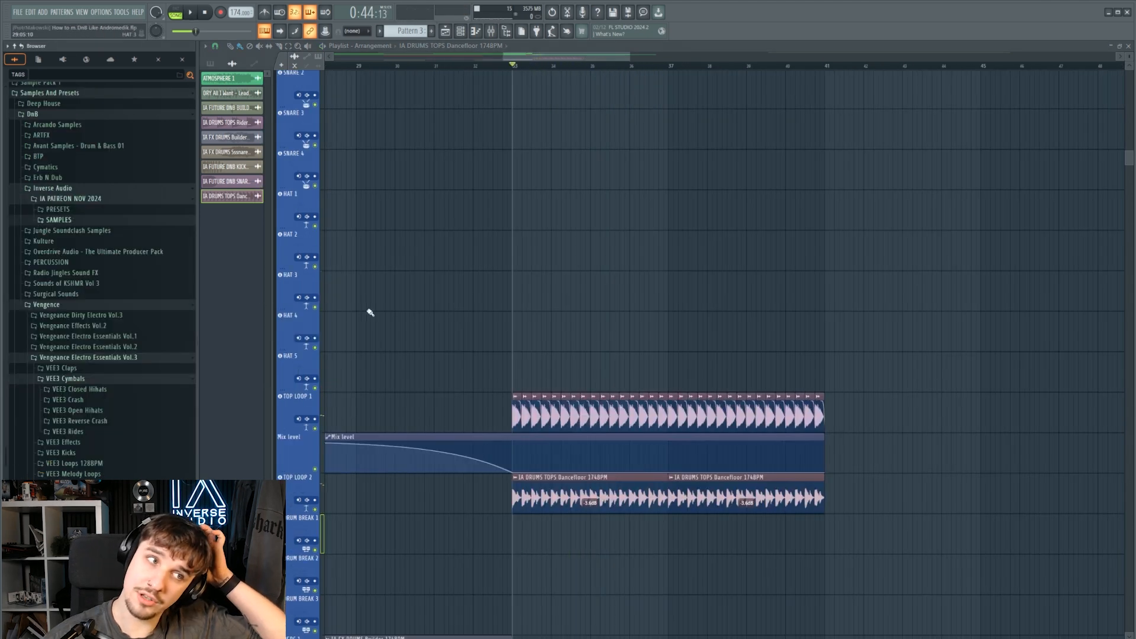
Repeat IA FUTURE DNB HAT 12 back to back on HAT 1 from bar 33 to bar 41 and audition the track soloed
{"action": "scroll", "coordinate": [92, 248], "scroll_direction": "up", "scroll_amount": 5}
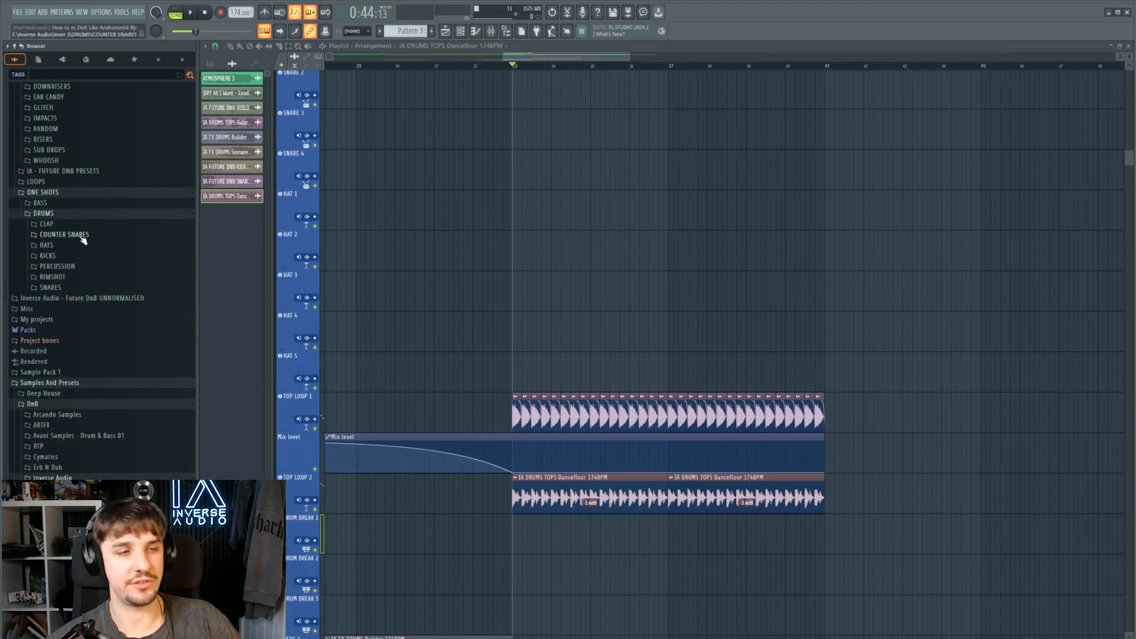
{"action": "scroll", "coordinate": [83, 240], "scroll_direction": "up", "scroll_amount": 5}
{"action": "left_click", "coordinate": [47, 362]}
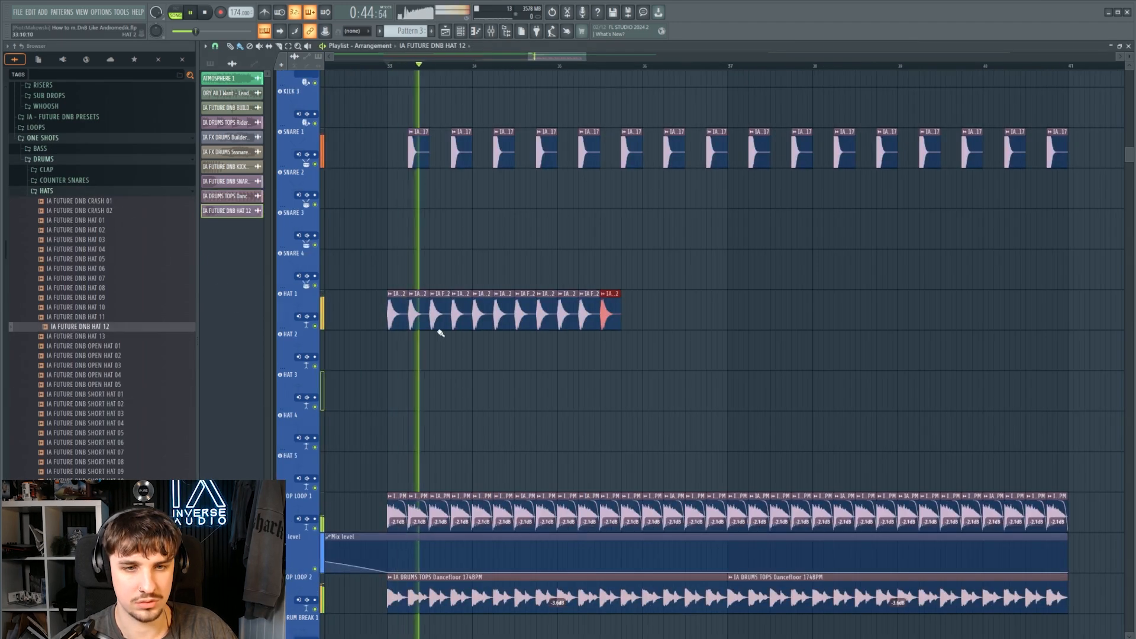
{"action": "left_click_drag", "start_coordinate": [617, 311], "coordinate": [1071, 310]}
{"action": "right_click", "coordinate": [1021, 315]}
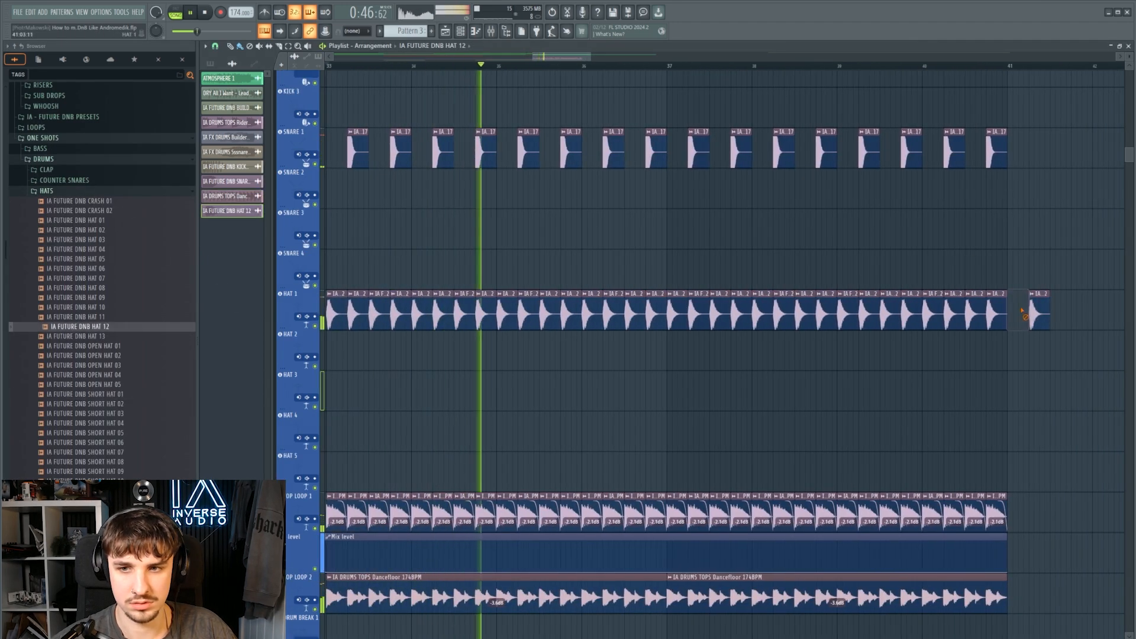
{"action": "left_click_drag", "start_coordinate": [560, 339], "coordinate": [706, 339]}
{"action": "right_click", "coordinate": [315, 327]}
{"action": "right_click", "coordinate": [315, 326]}
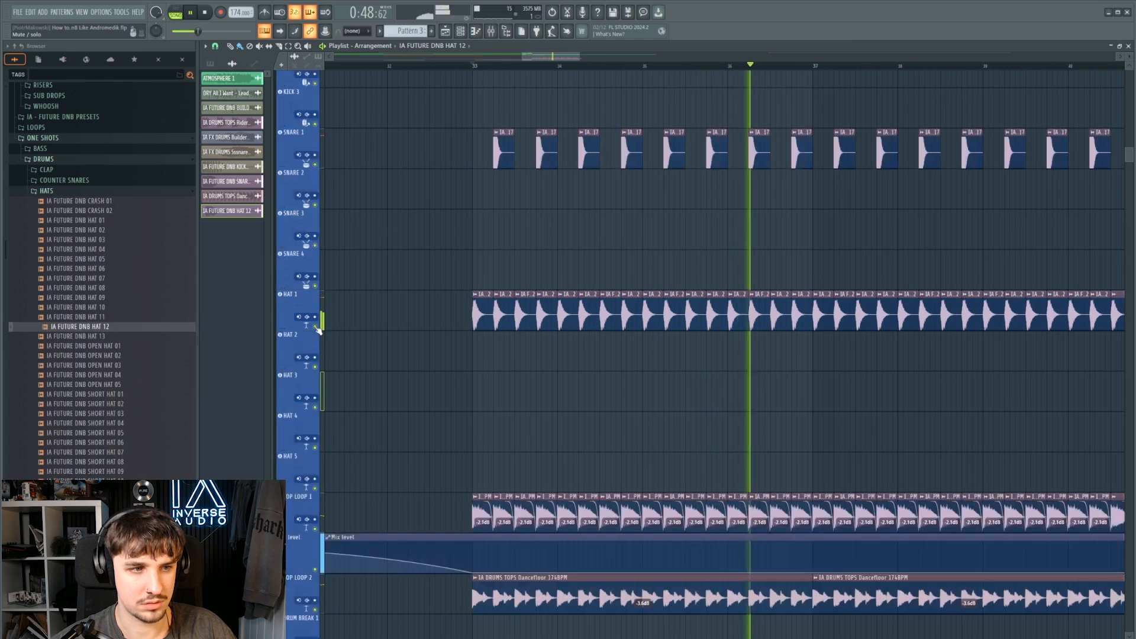
{"action": "key", "text": "space"}
Place IA FUTURE DNB HAT 05 on HAT 2 late in bar 33, lower its gain to -8.1 dB and repeat it every two bars
{"action": "left_click_drag", "start_coordinate": [114, 260], "coordinate": [538, 358]}
{"action": "scroll", "coordinate": [562, 361], "scroll_direction": "up", "scroll_amount": 8}
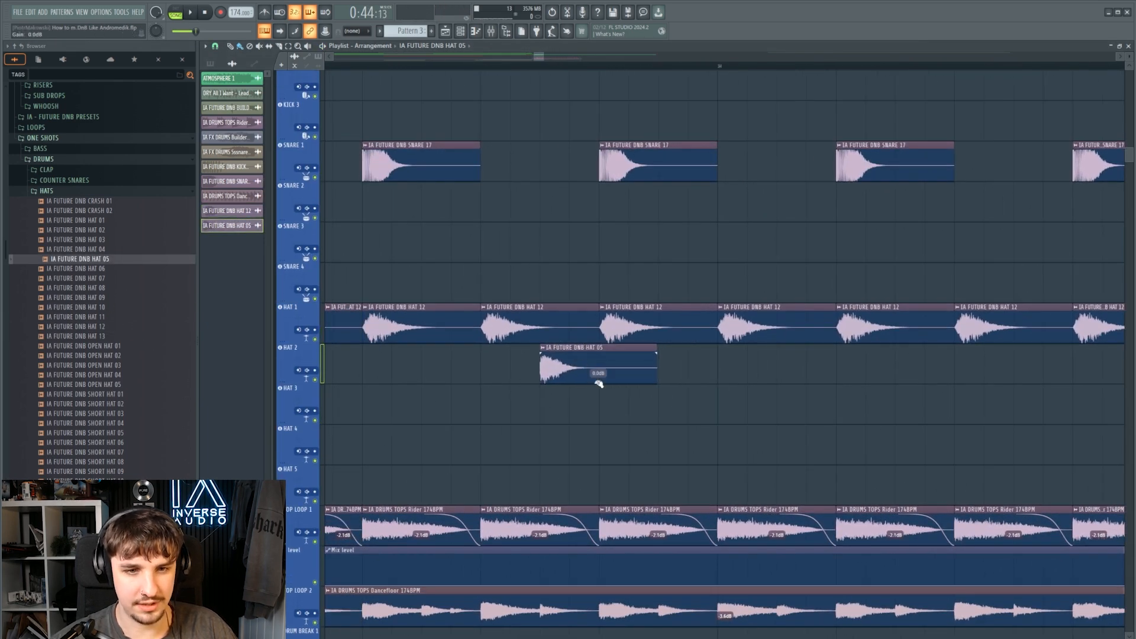
{"action": "key", "text": "space"}
{"action": "scroll", "coordinate": [594, 367], "scroll_direction": "down", "scroll_amount": 4}
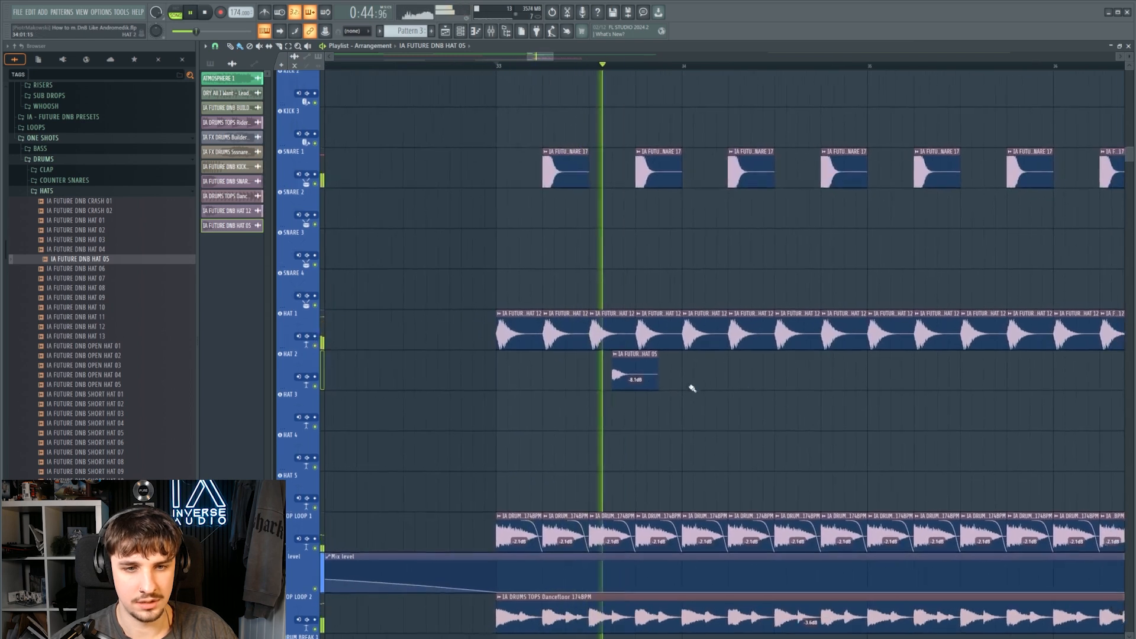
{"action": "scroll", "coordinate": [665, 382], "scroll_direction": "down", "scroll_amount": 2}
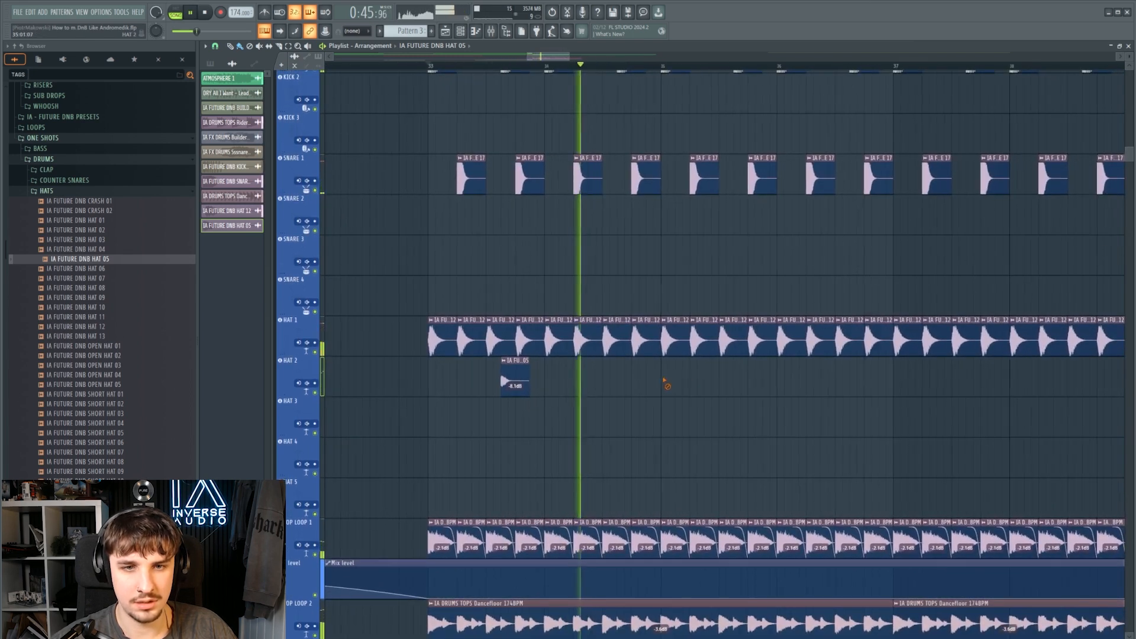
{"action": "left_click", "coordinate": [739, 380]}
{"action": "left_click_drag", "start_coordinate": [837, 384], "coordinate": [497, 384]}
{"action": "scroll", "coordinate": [849, 385], "scroll_direction": "down", "scroll_amount": 4}
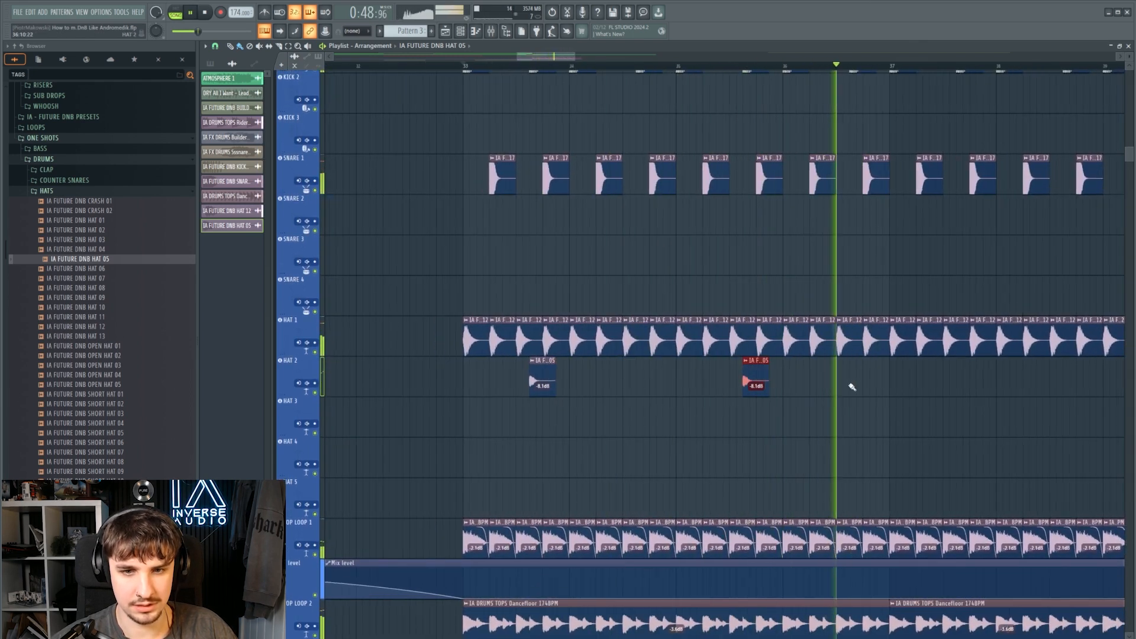
{"action": "key", "text": "space"}
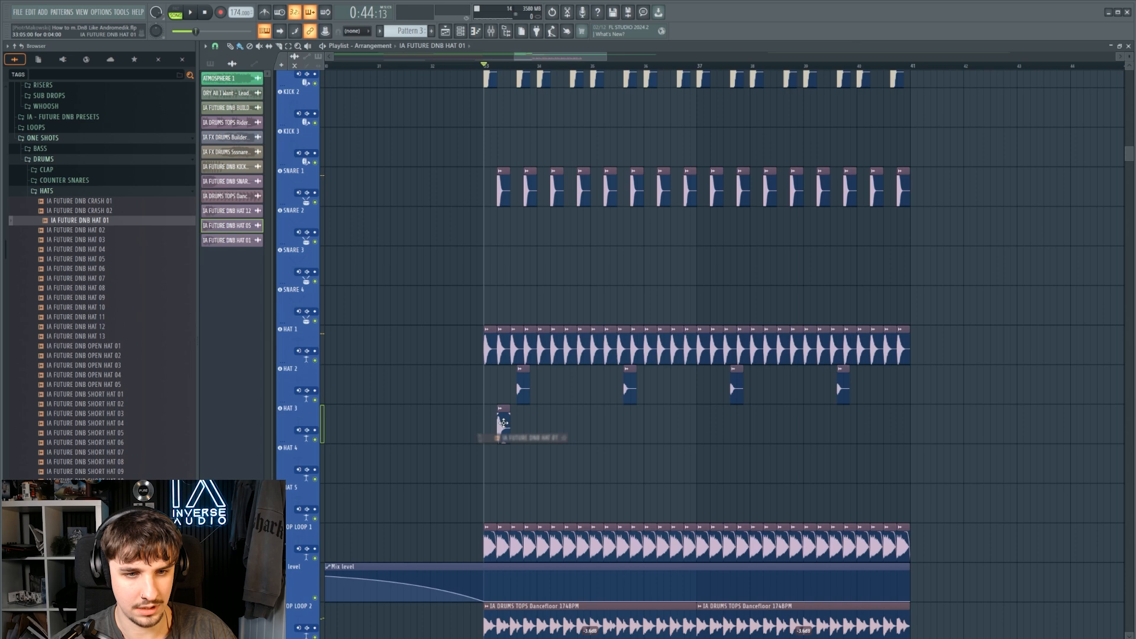
Place IA FUTURE DNB HAT 01 on HAT 3 in line with every snare hit from bar 33 to bar 41
{"action": "key", "text": "space"}
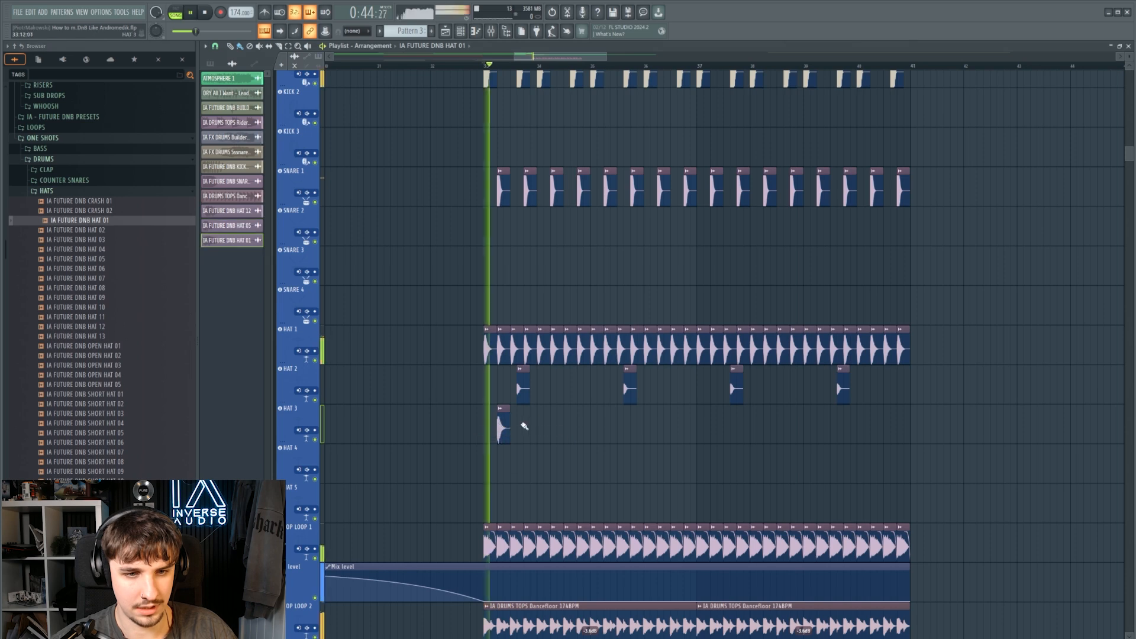
{"action": "left_click", "coordinate": [529, 425]}
{"action": "left_click", "coordinate": [560, 425]}
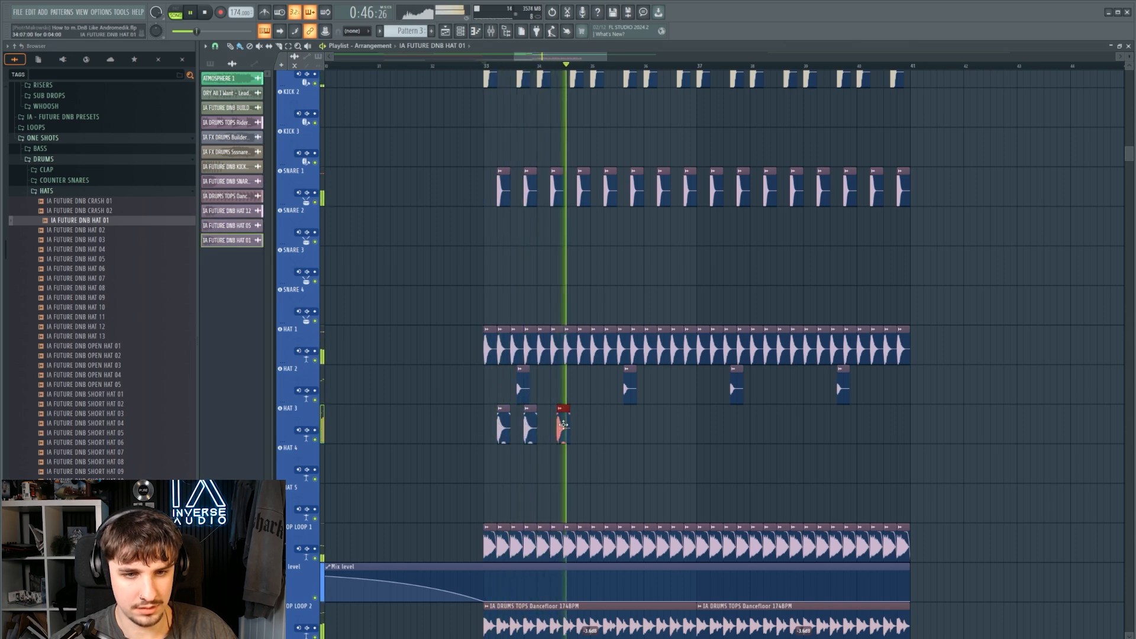
{"action": "left_click", "coordinate": [581, 425]}
{"action": "mouse_move", "coordinate": [602, 421]}
{"action": "left_mouse_down"}
{"action": "mouse_move", "coordinate": [485, 441]}
{"action": "mouse_move", "coordinate": [610, 429]}
{"action": "left_mouse_up"}
{"action": "left_click_drag", "start_coordinate": [764, 425], "coordinate": [593, 440]}
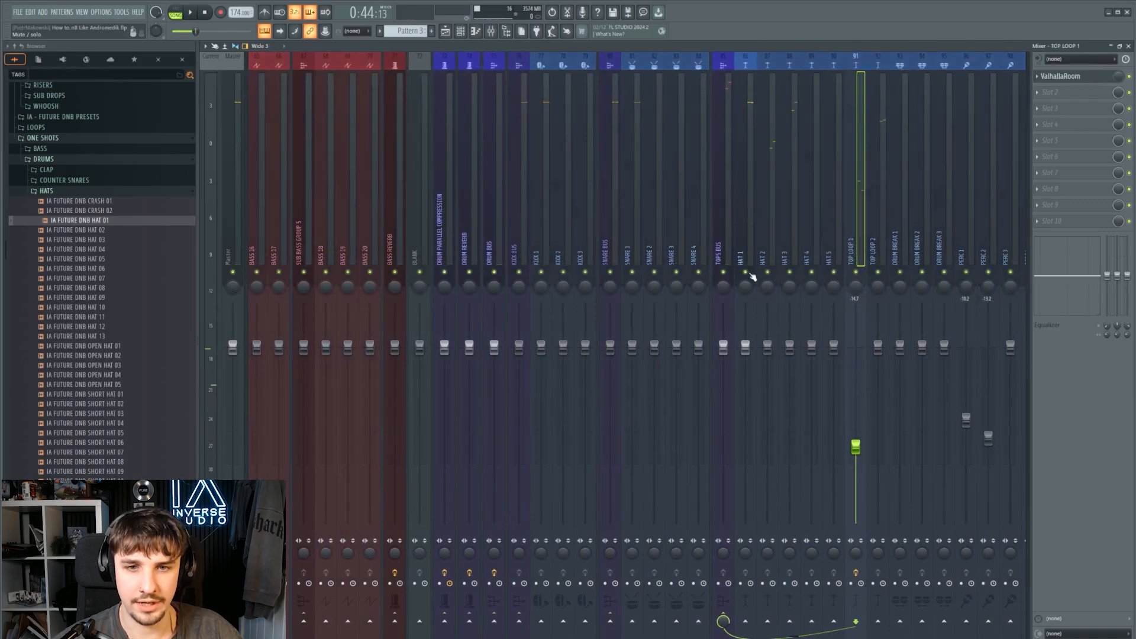
Lower HAT 1 to about -7 dB, HAT 2 to about -9 dB, HAT 3 to about -7.7 dB and TOP LOOP 2 to -5.9 dB
{"action": "scroll", "coordinate": [754, 274], "scroll_direction": "down", "scroll_amount": 6}
{"action": "left_click", "coordinate": [632, 228]}
{"action": "left_click", "coordinate": [614, 215]}
{"action": "key", "text": "space"}
{"action": "left_click_drag", "start_coordinate": [613, 347], "coordinate": [613, 373]}
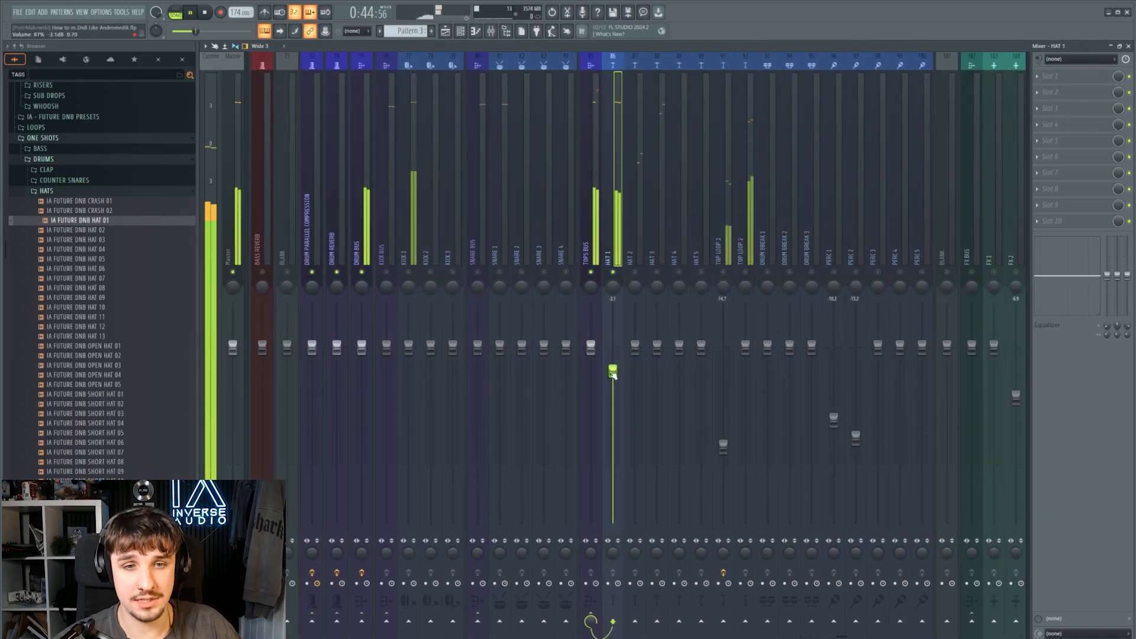
{"action": "left_click", "coordinate": [635, 272]}
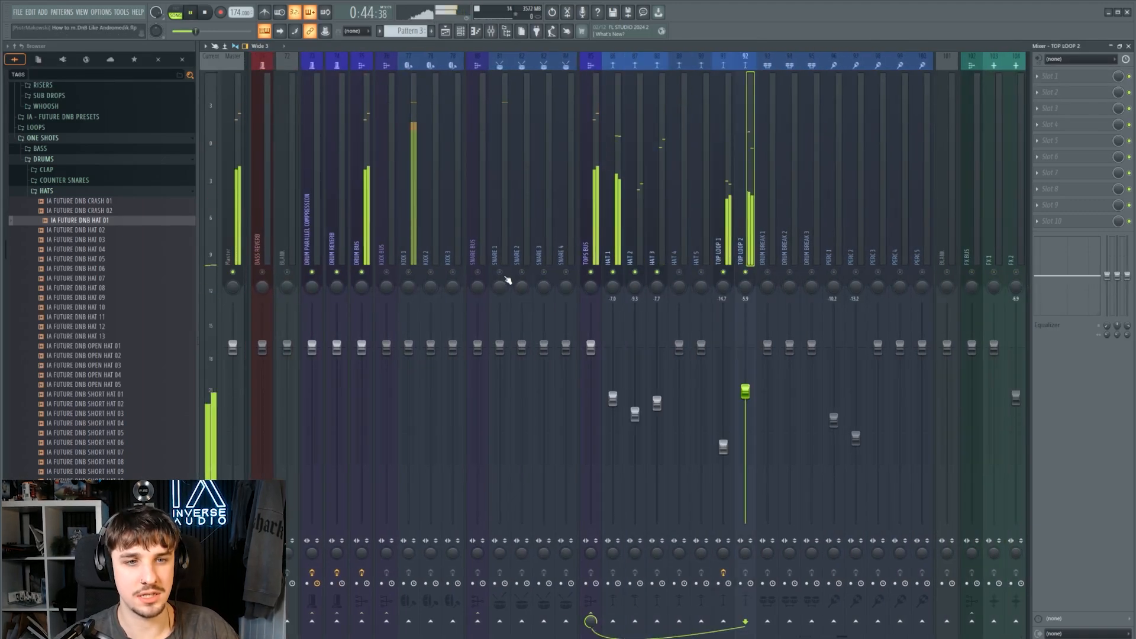
Add Decapitator and Pro-Q 4 to the TOPS BUS and roll off the low end with the EQ
{"action": "left_click", "coordinate": [591, 237]}
{"action": "left_click", "coordinate": [1037, 77]}
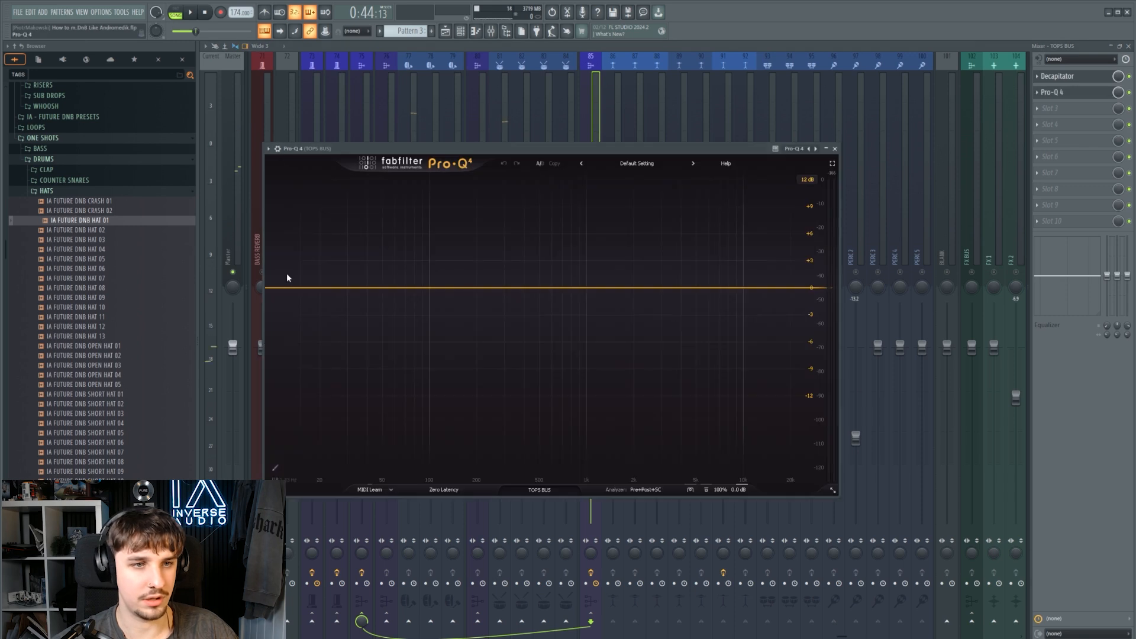
{"action": "key", "text": "space"}
{"action": "left_click_drag", "start_coordinate": [278, 287], "coordinate": [527, 308]}
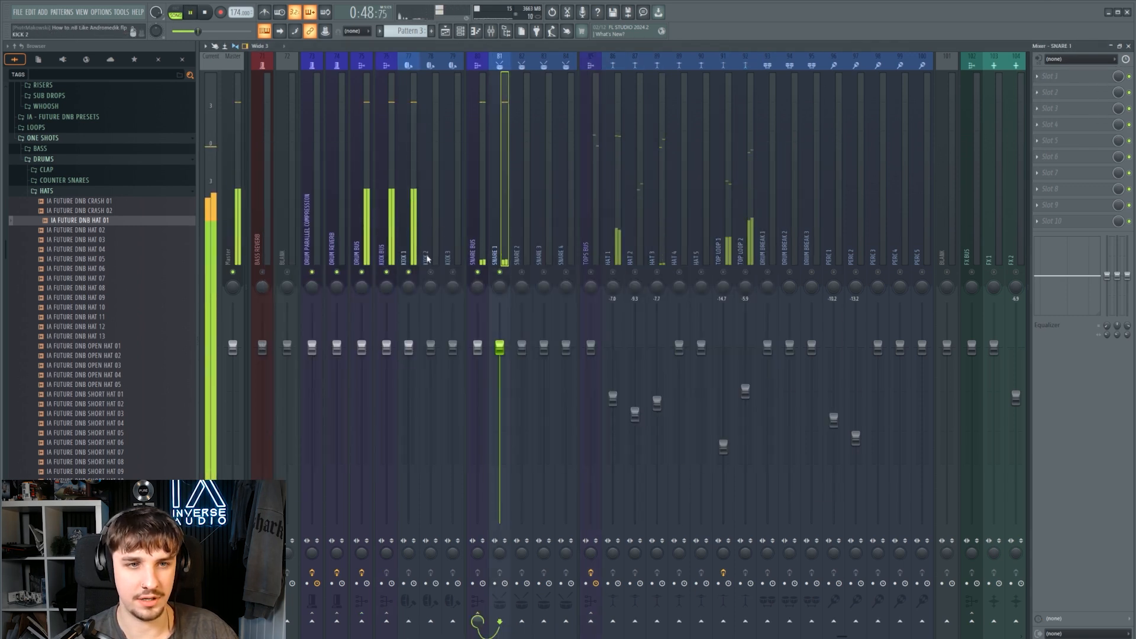
Lower KICK 1 and SNARE 1 together to about -3.5 dB and audition SNARE 1 soloed
{"action": "left_click", "coordinate": [415, 320], "text": "ctrl+shift"}
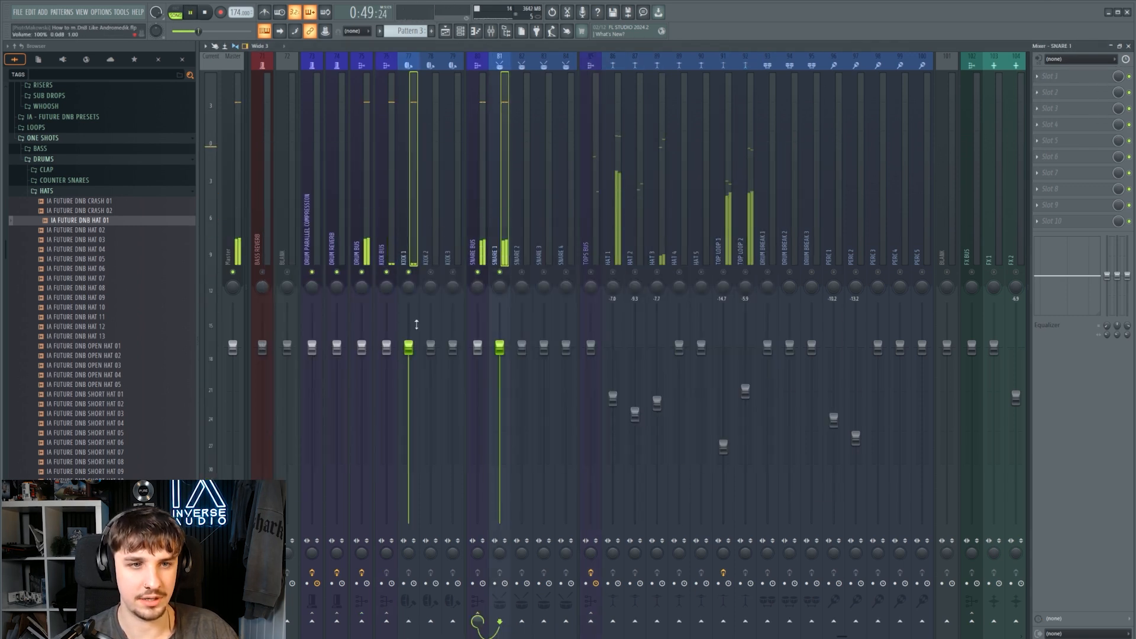
{"action": "left_click_drag", "start_coordinate": [410, 348], "coordinate": [411, 375]}
{"action": "left_click", "coordinate": [454, 328]}
{"action": "right_click", "coordinate": [501, 274]}
{"action": "right_click", "coordinate": [501, 276]}
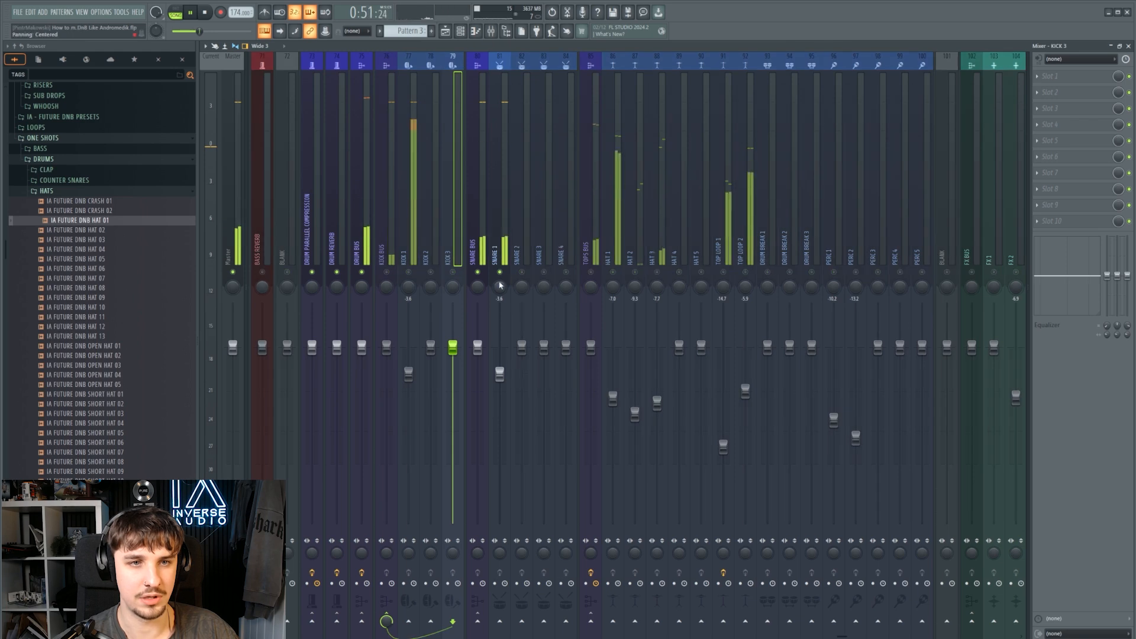
{"action": "right_click", "coordinate": [501, 277]}
Split the Mix level automation at bar 33 and select the drum and sidechain clips from bar 33 to bar 41
{"action": "scroll", "coordinate": [669, 159], "scroll_direction": "up", "scroll_amount": 3}
{"action": "left_click", "coordinate": [683, 149]}
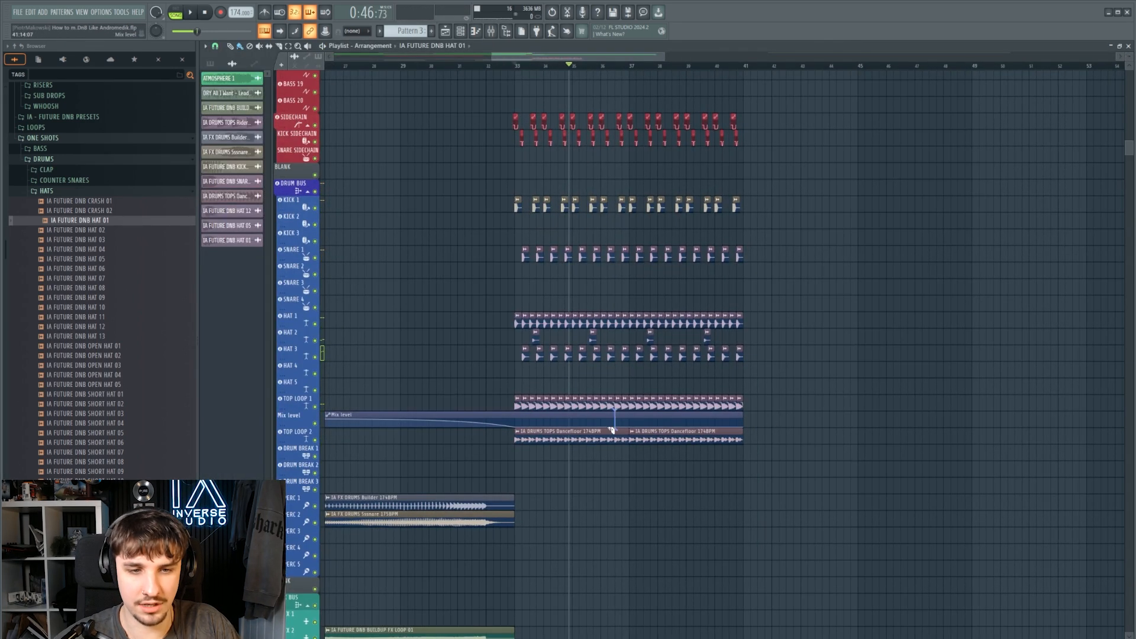
{"action": "left_click_drag", "start_coordinate": [583, 462], "coordinate": [646, 498]}
{"action": "left_click_drag", "start_coordinate": [883, 488], "coordinate": [561, 477]}
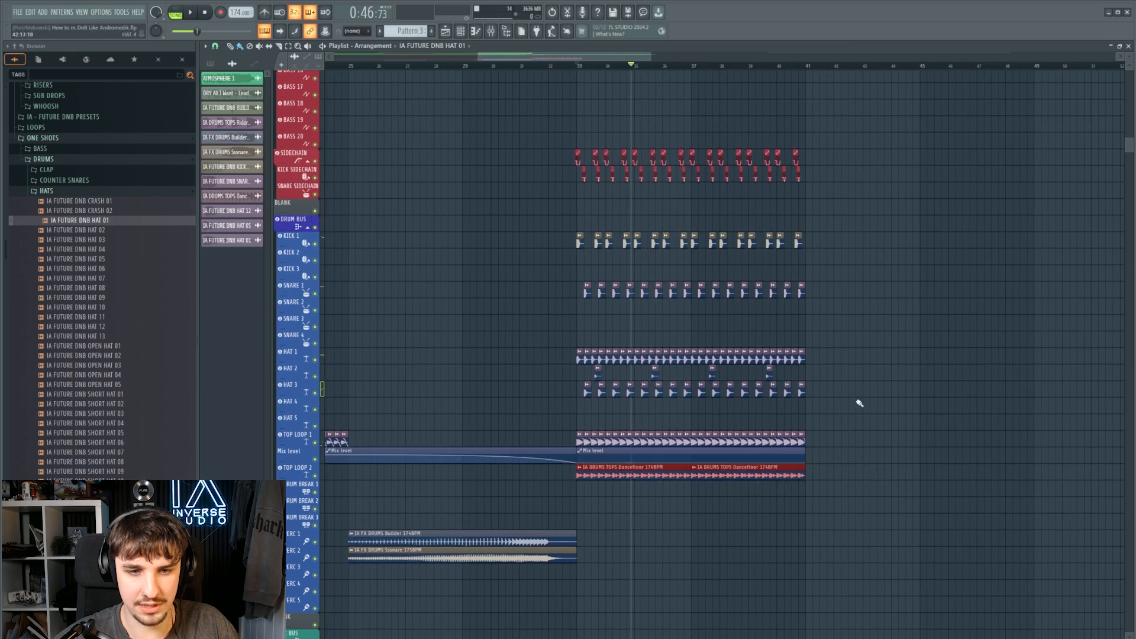
{"action": "left_click_drag", "start_coordinate": [836, 406], "coordinate": [546, 443]}
{"action": "left_click_drag", "start_coordinate": [880, 299], "coordinate": [503, 414]}
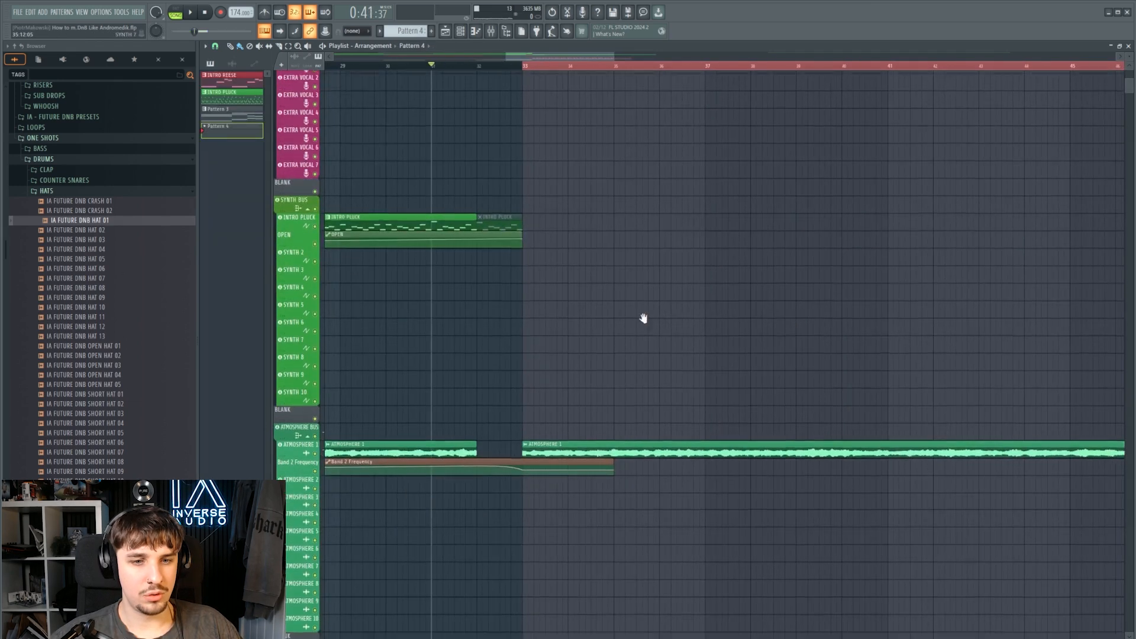
Add a new Serum instance with the default Init sound for Pattern 4
{"action": "scroll", "coordinate": [574, 353], "scroll_direction": "down", "scroll_amount": 4}
{"action": "left_click", "coordinate": [495, 461]}
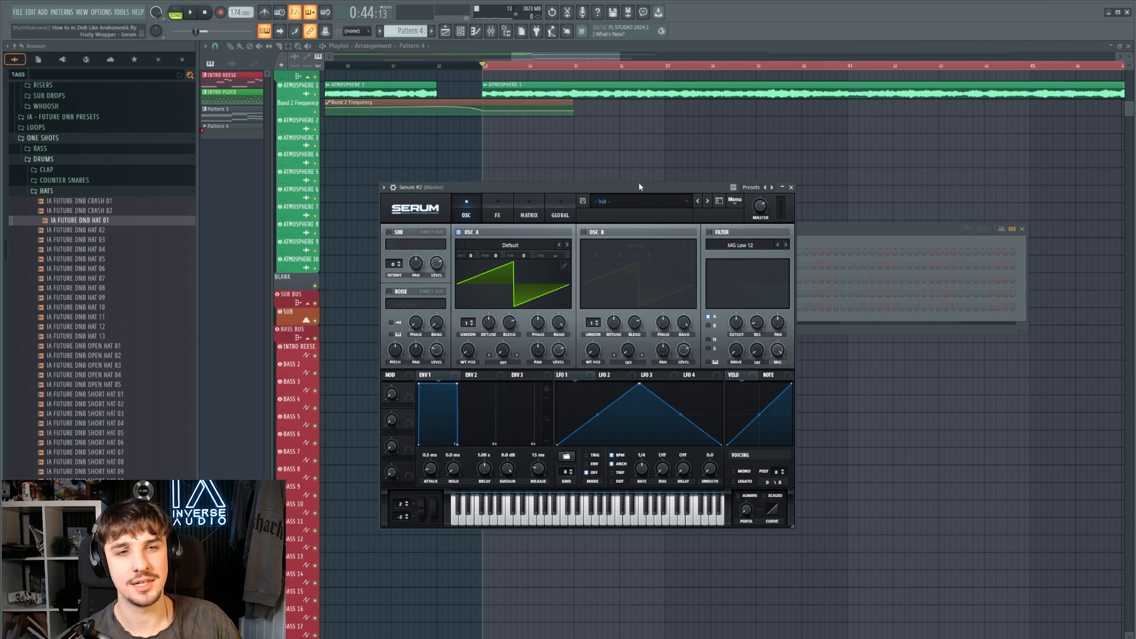
Play the drop from bar 33 and review Pattern 4's bass notes and its Serum patch
{"action": "left_click_drag", "start_coordinate": [617, 188], "coordinate": [639, 193]}
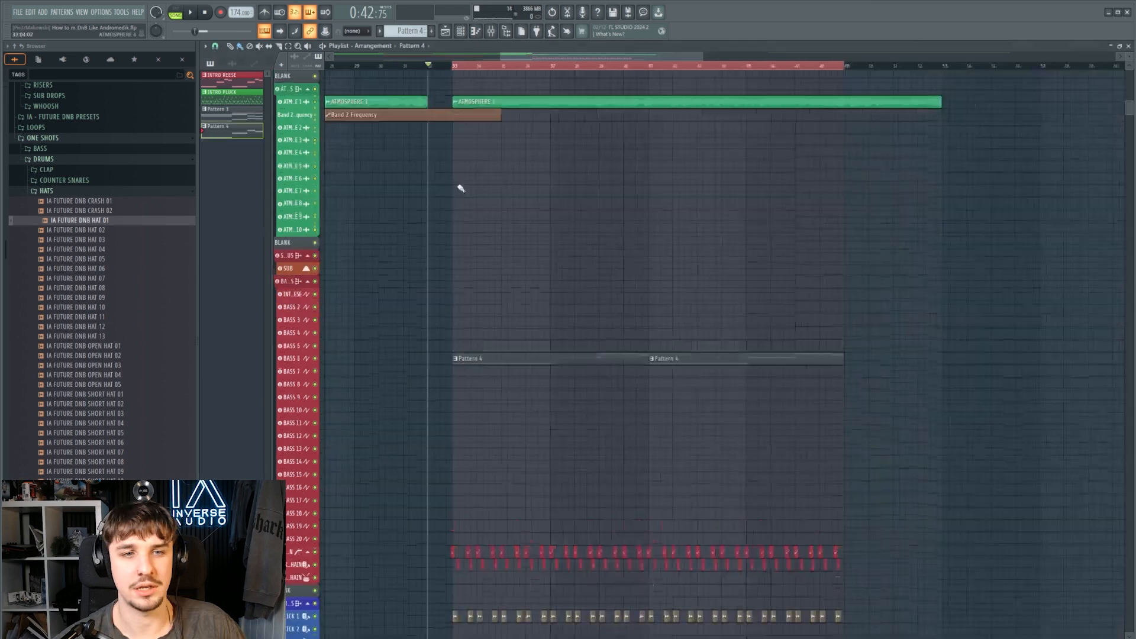
{"action": "scroll", "coordinate": [542, 259], "scroll_direction": "up", "scroll_amount": 3}
{"action": "scroll", "coordinate": [560, 256], "scroll_direction": "down", "scroll_amount": 5}
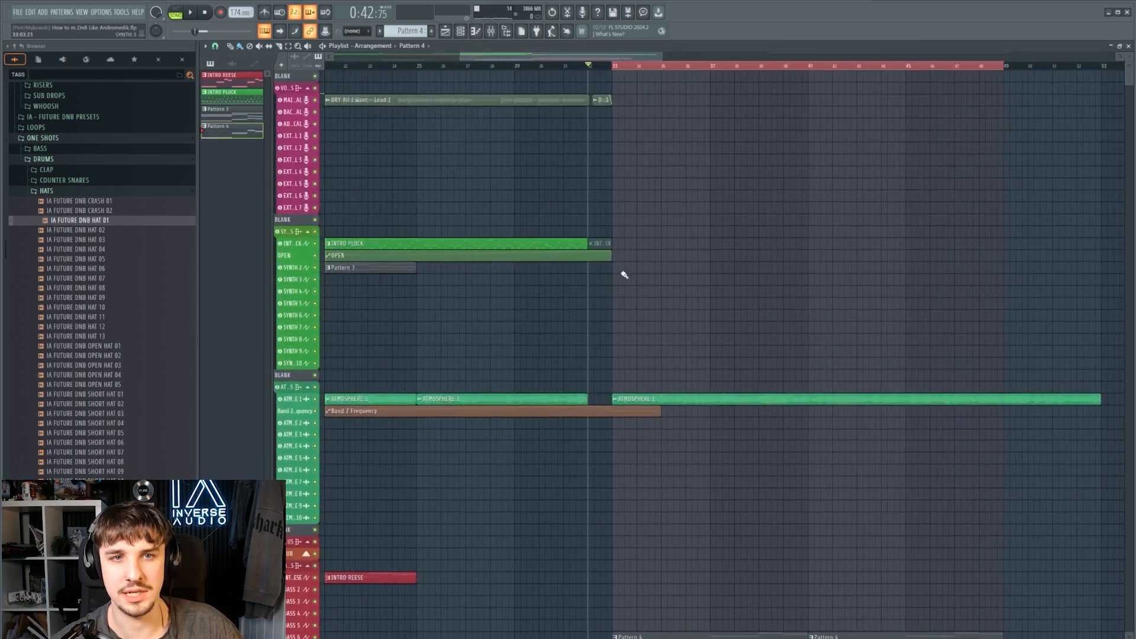
{"action": "scroll", "coordinate": [626, 376], "scroll_direction": "down", "scroll_amount": 4}
{"action": "scroll", "coordinate": [626, 378], "scroll_direction": "up", "scroll_amount": 3}
{"action": "key", "text": "space"}
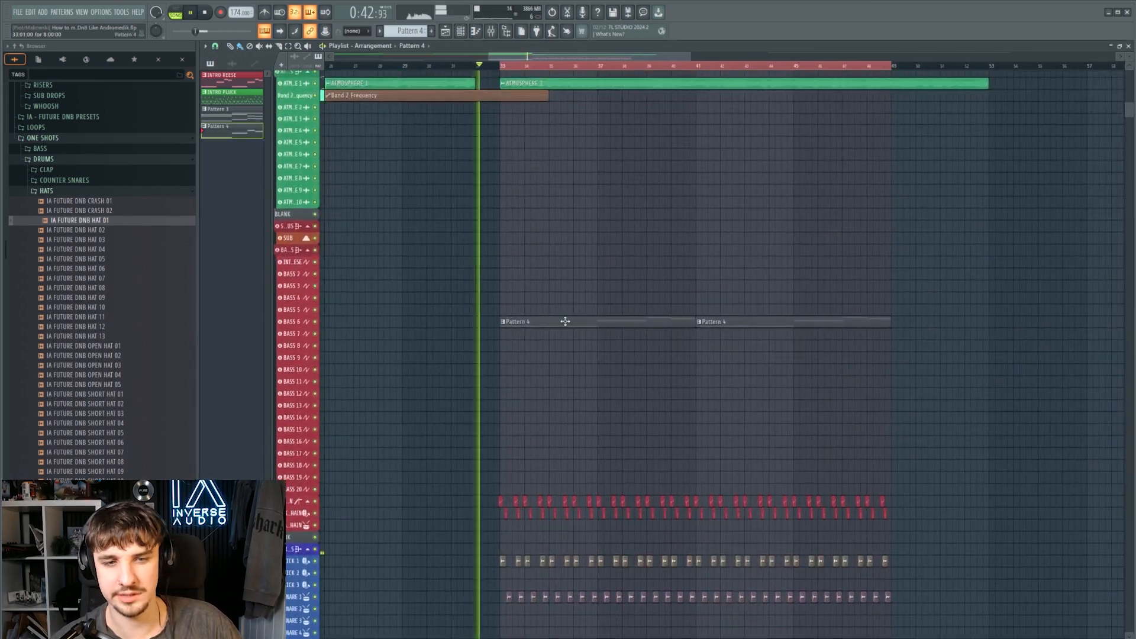
{"action": "left_click", "coordinate": [461, 31]}
{"action": "left_click", "coordinate": [476, 31]}
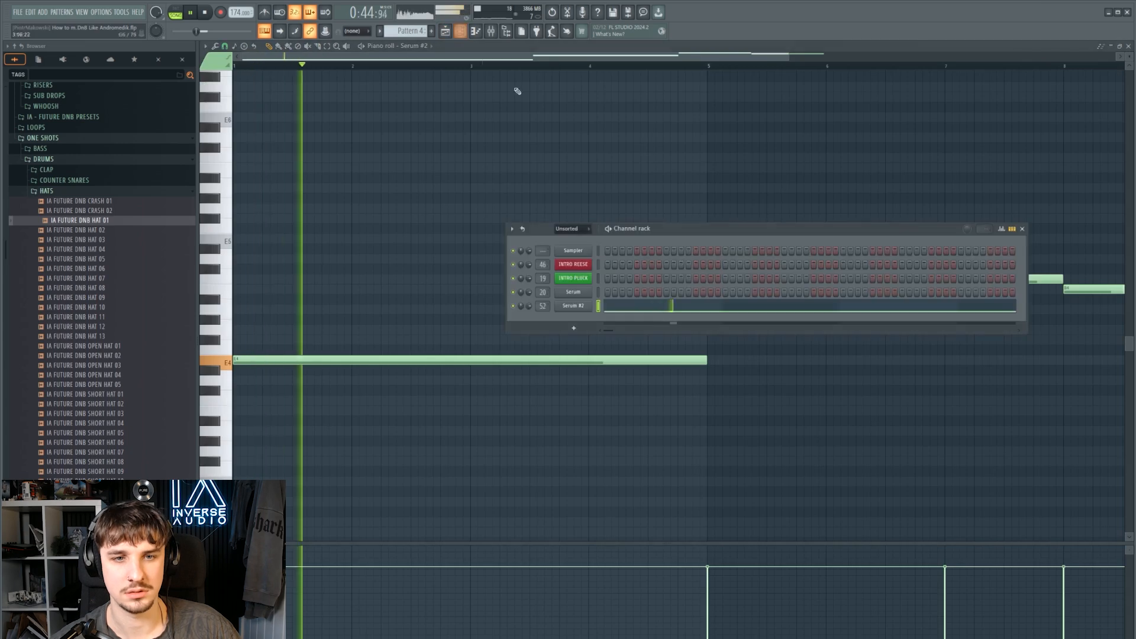
{"action": "left_click", "coordinate": [576, 308]}
{"action": "left_click_drag", "start_coordinate": [652, 226], "coordinate": [644, 195]}
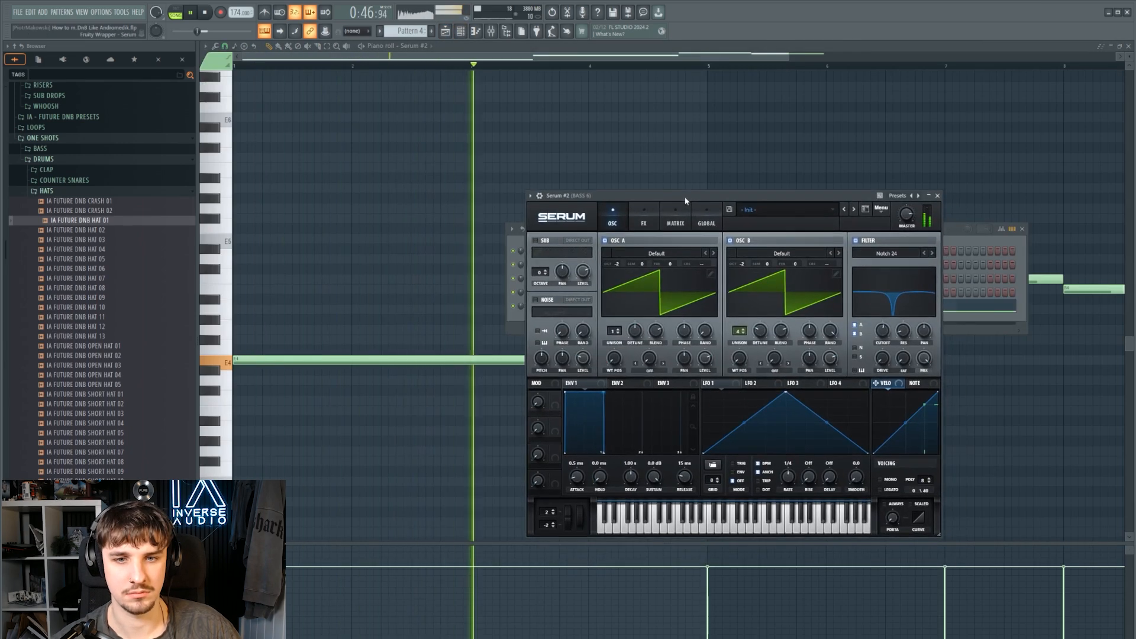
{"action": "left_click", "coordinate": [446, 32]}
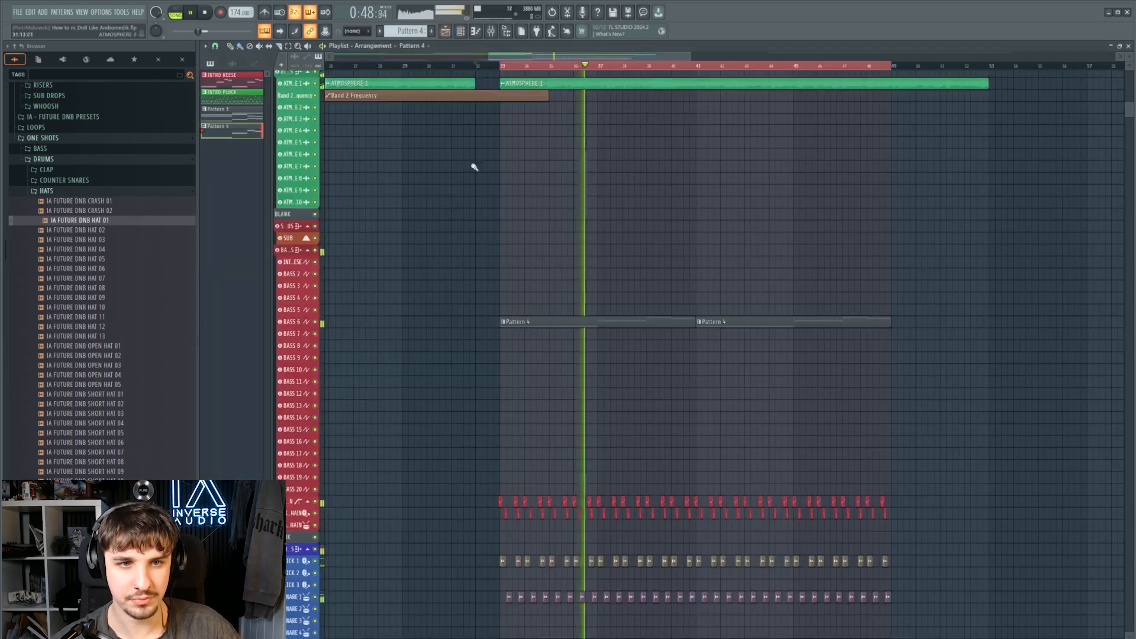
Copy the DRY All I Want vocal clip starting at bar 29 onto the BACKGROUND VOCAL track at bar 33
{"action": "scroll", "coordinate": [475, 168], "scroll_direction": "down", "scroll_amount": 3}
{"action": "scroll", "coordinate": [482, 182], "scroll_direction": "up", "scroll_amount": 1}
{"action": "scroll", "coordinate": [507, 281], "scroll_direction": "up", "scroll_amount": 8}
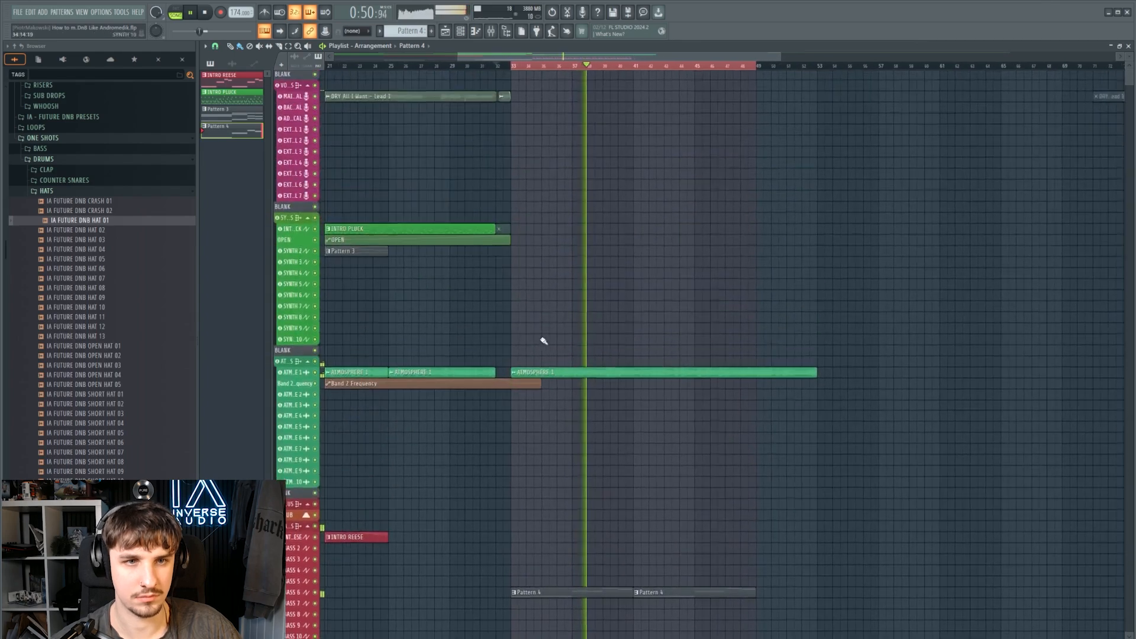
{"action": "scroll", "coordinate": [665, 202], "scroll_direction": "up", "scroll_amount": 5}
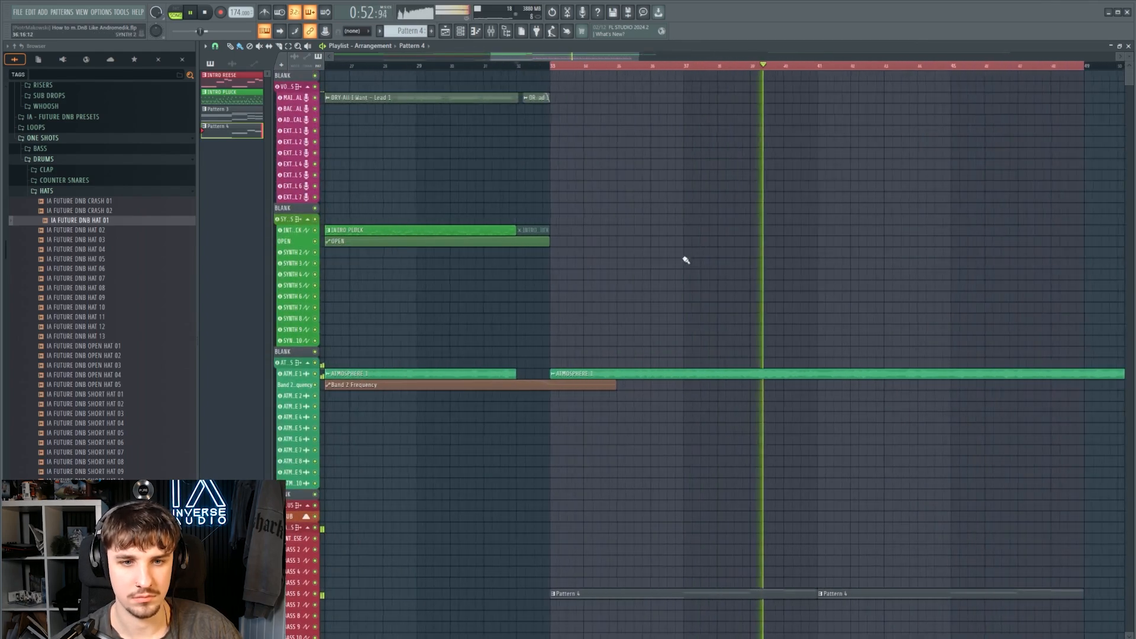
{"action": "left_click_drag", "start_coordinate": [583, 76], "coordinate": [756, 160]}
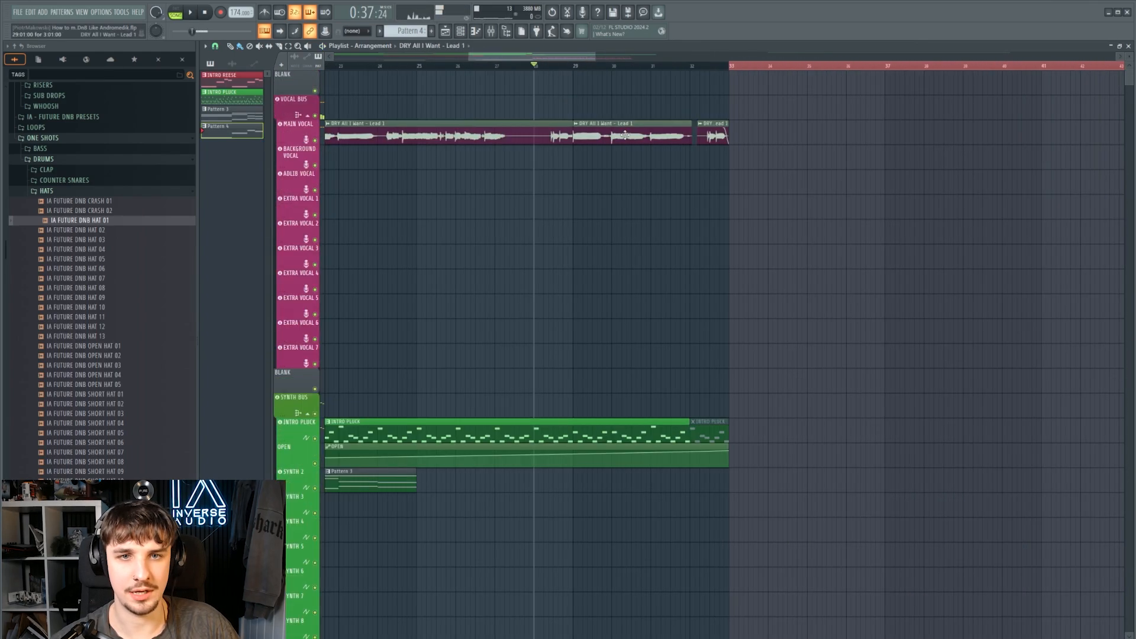
{"action": "left_click_drag", "start_coordinate": [624, 135], "coordinate": [780, 154]}
{"action": "key", "text": "Return"}
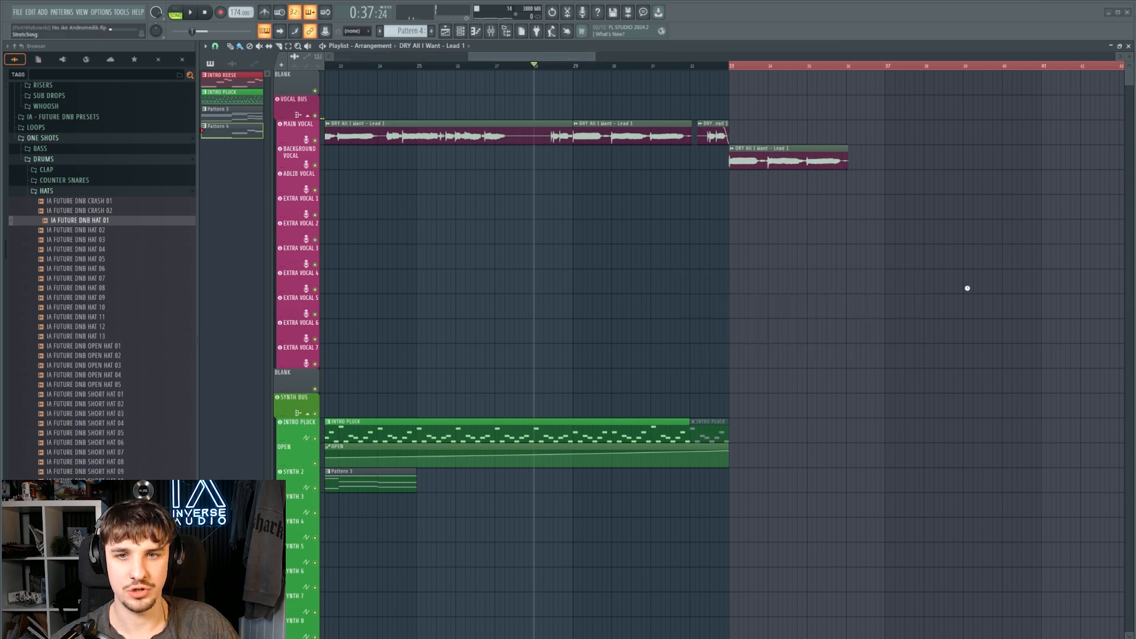
Band-pass the BACKGROUND VOCAL with Pro-Q 4 using a 72 dB/oct slope centred at about 1460 Hz
{"action": "left_click", "coordinate": [741, 69]}
{"action": "key", "text": "F9"}
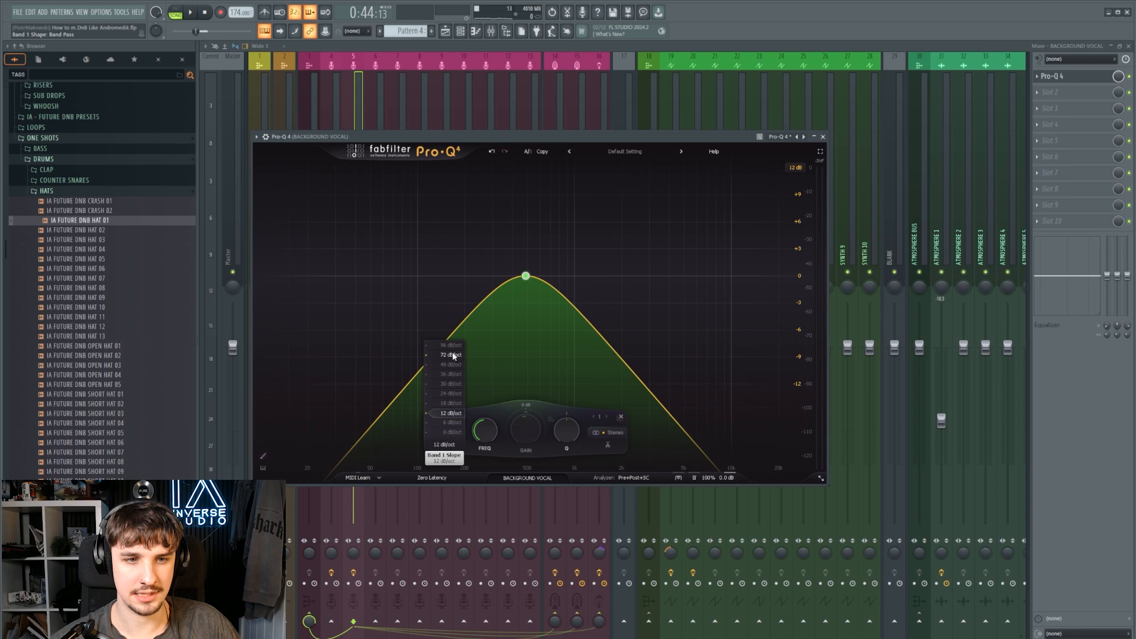
{"action": "left_click", "coordinate": [453, 356]}
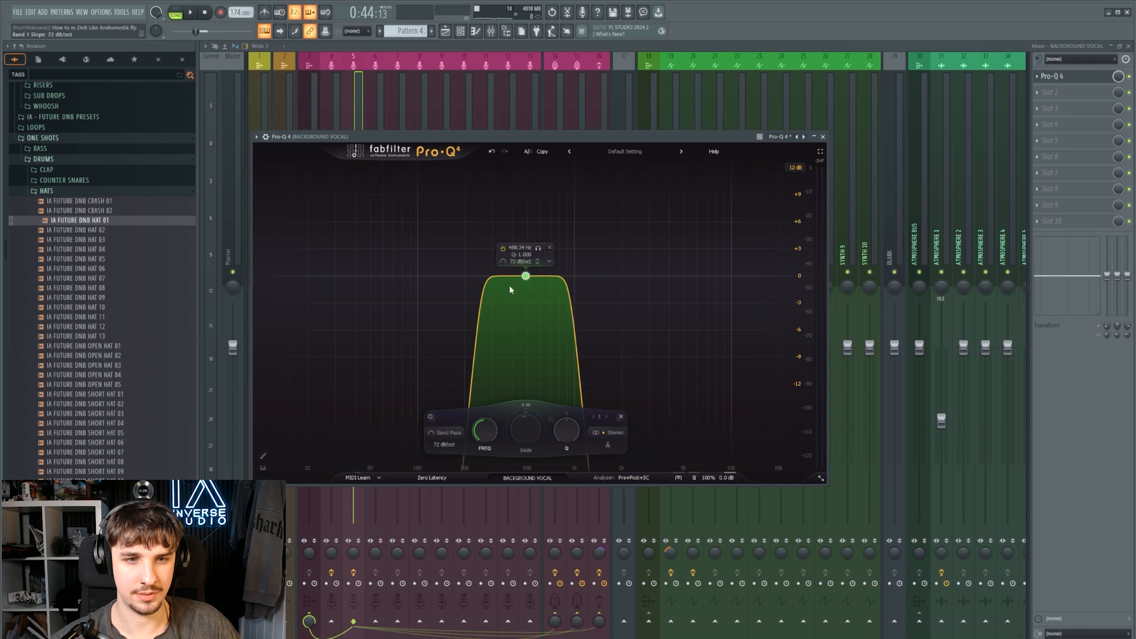
{"action": "scroll", "coordinate": [526, 282], "scroll_direction": "up", "scroll_amount": 5}
{"action": "scroll", "coordinate": [526, 279], "scroll_direction": "down", "scroll_amount": 9}
{"action": "key", "text": "space"}
{"action": "left_click_drag", "start_coordinate": [526, 278], "coordinate": [603, 278]}
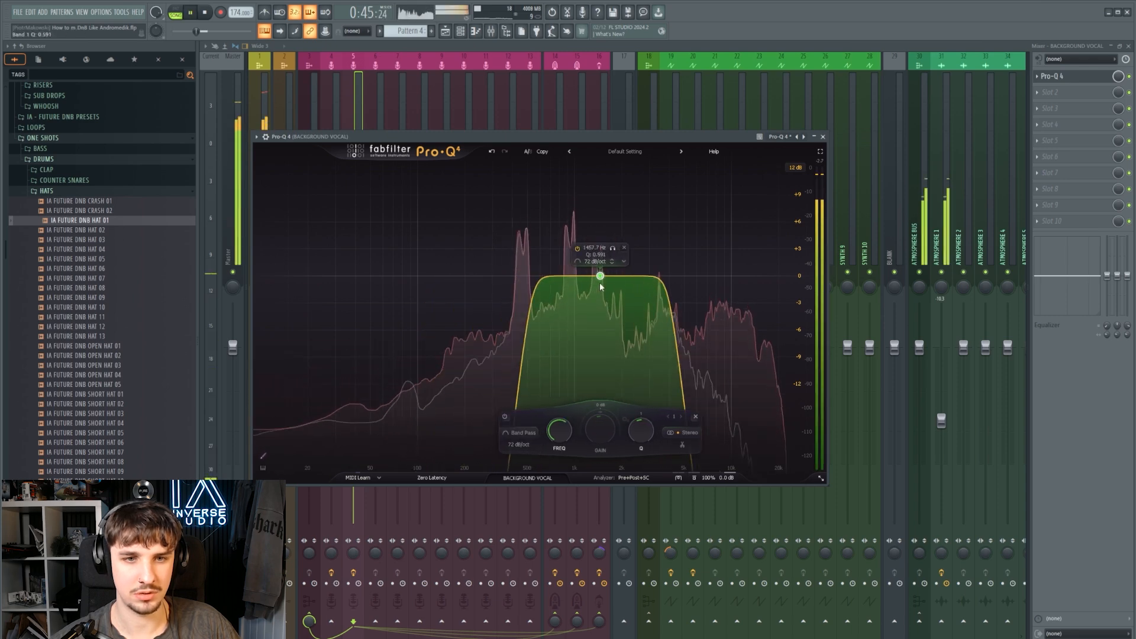
Add Space In-Your-Face after the EQ on BACKGROUND VOCAL, with Time at 100% and Wetness at 60%
{"action": "left_click", "coordinate": [1060, 93]}
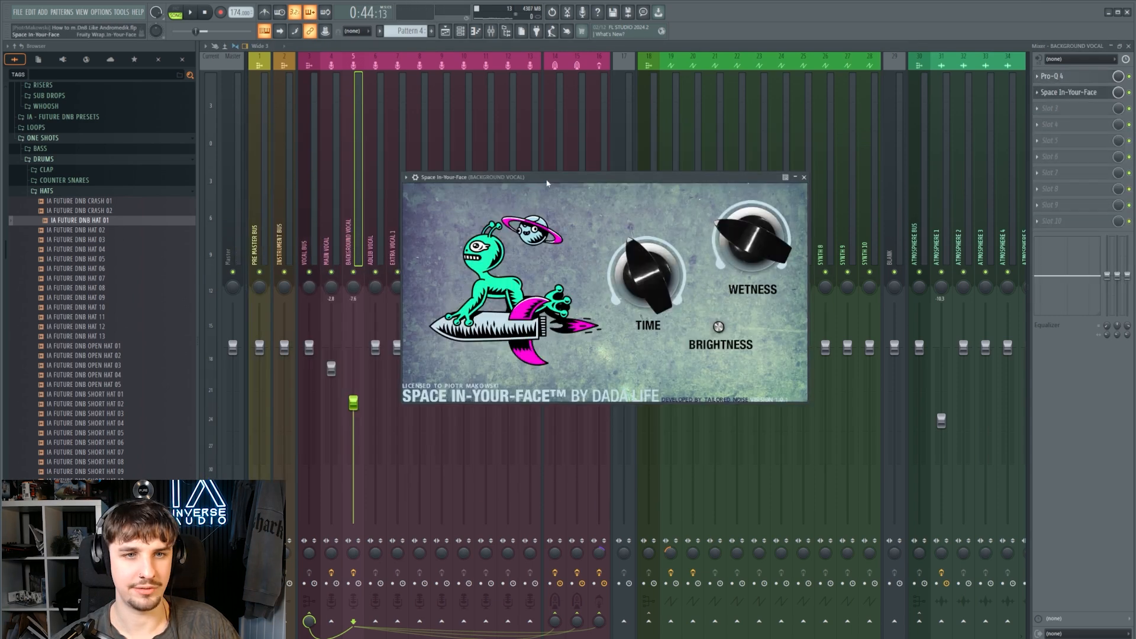
{"action": "left_click_drag", "start_coordinate": [547, 185], "coordinate": [712, 185]}
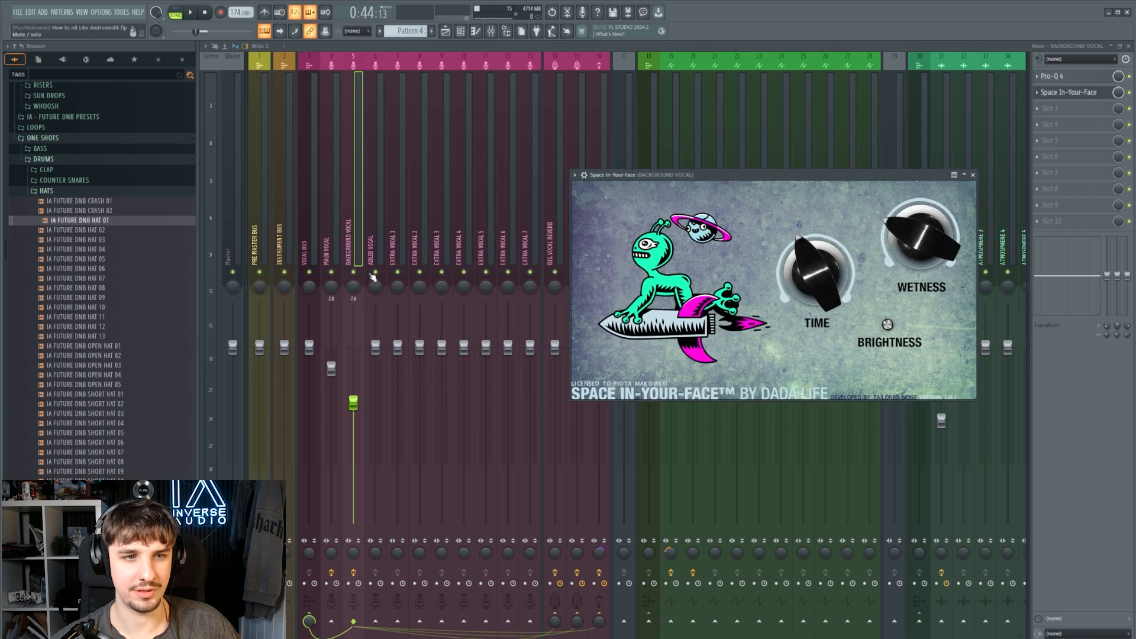
{"action": "left_click", "coordinate": [973, 175]}
{"action": "key", "text": "space"}
{"action": "left_click", "coordinate": [1054, 94]}
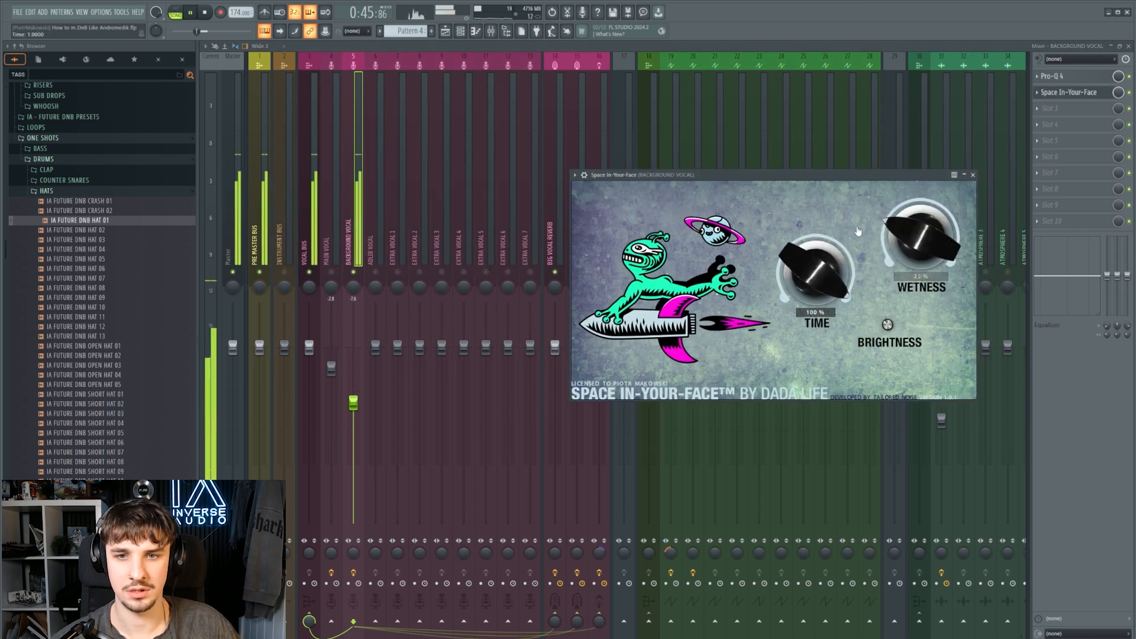
{"action": "mouse_move", "coordinate": [929, 237]}
{"action": "left_mouse_down"}
{"action": "mouse_move", "coordinate": [930, 223]}
{"action": "mouse_move", "coordinate": [936, 246]}
{"action": "left_mouse_up"}
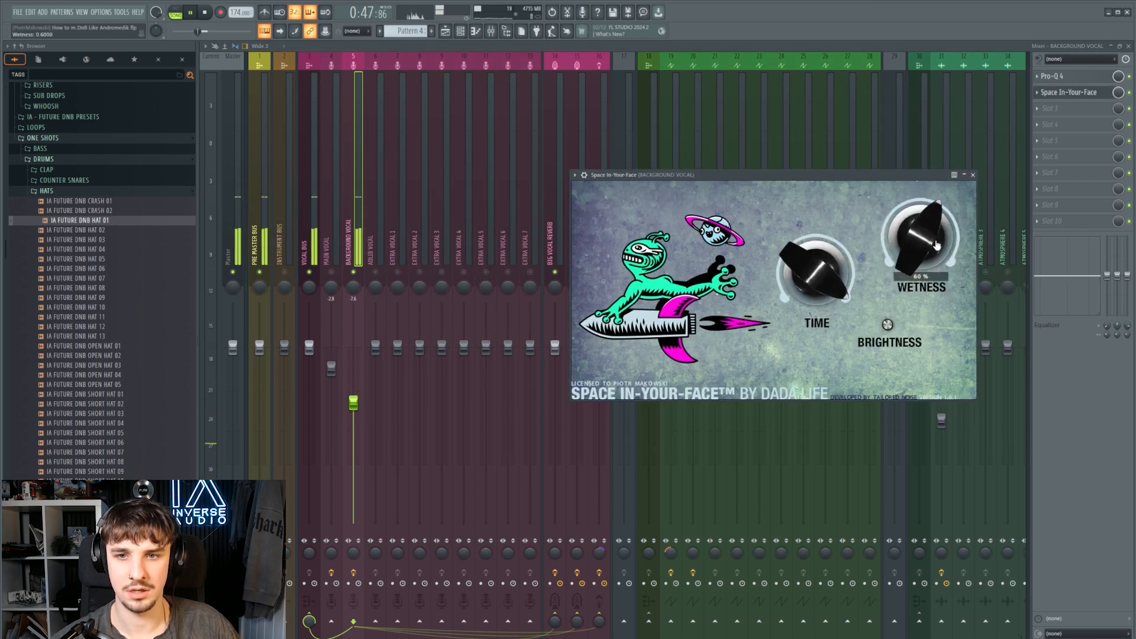
Add a Timeless 3 delay to BACKGROUND VOCAL as the first effect and lower the track to about -10 dB
{"action": "left_click", "coordinate": [1038, 109]}
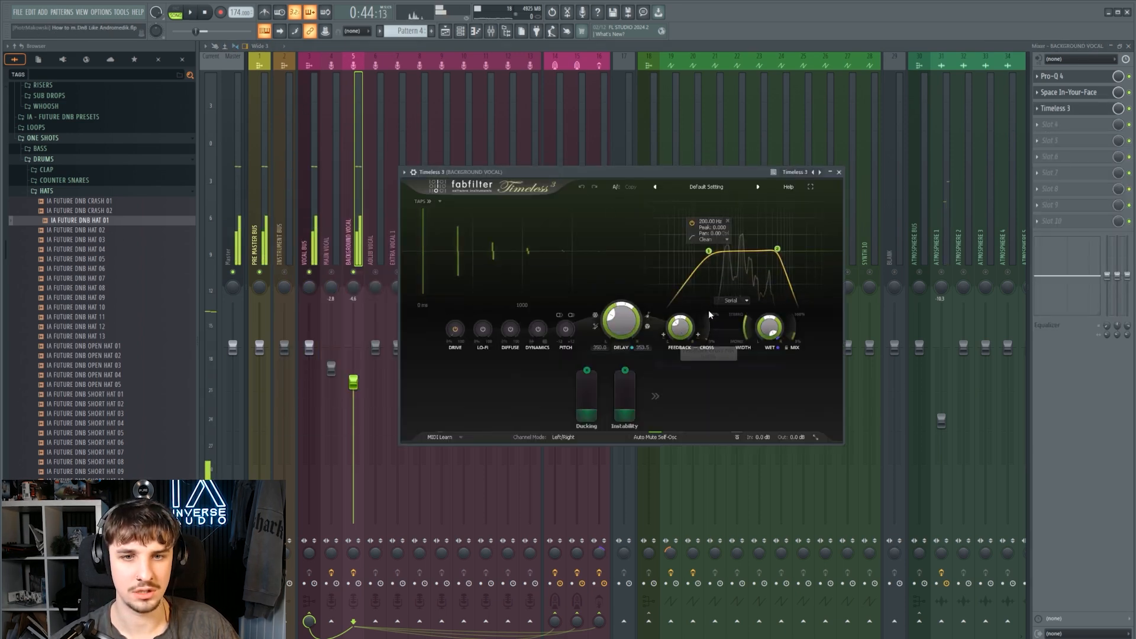
{"action": "key", "text": "space"}
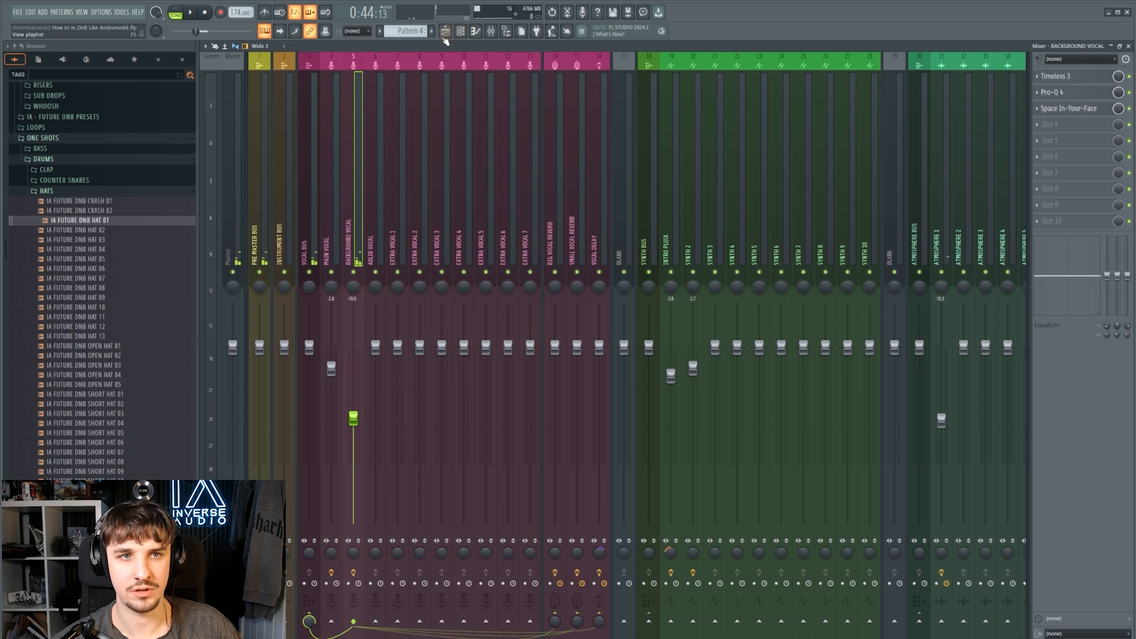
Play through the transition into bar 33 to check the repeated background vocal clips against the arrangement
{"action": "left_click", "coordinate": [445, 36]}
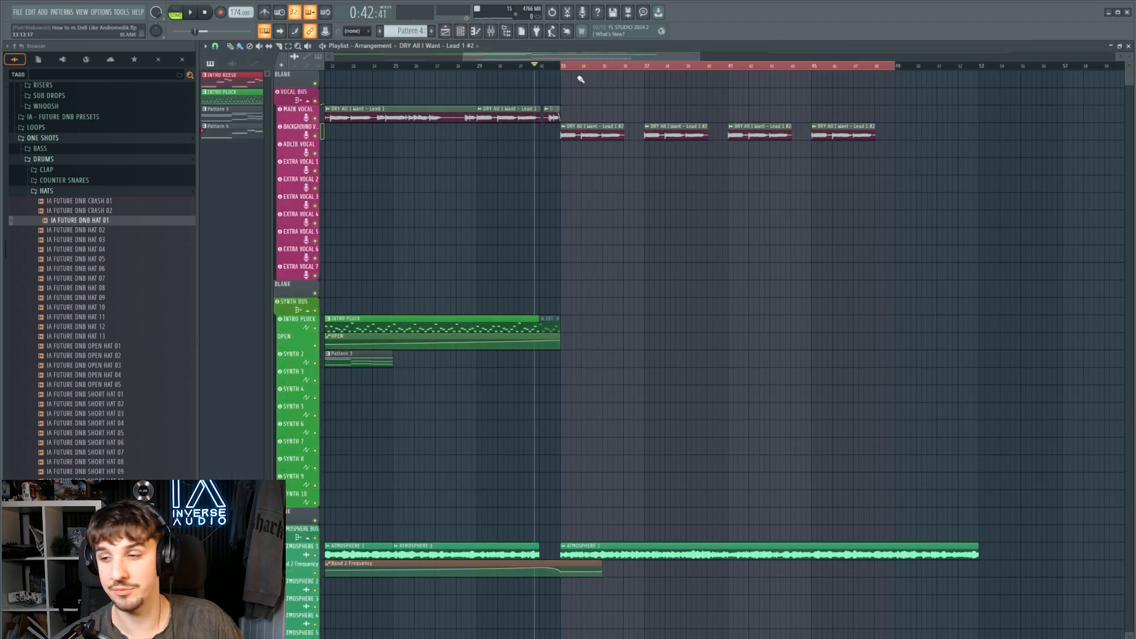
{"action": "key", "text": "space"}
{"action": "scroll", "coordinate": [594, 233], "scroll_direction": "up", "scroll_amount": 3}
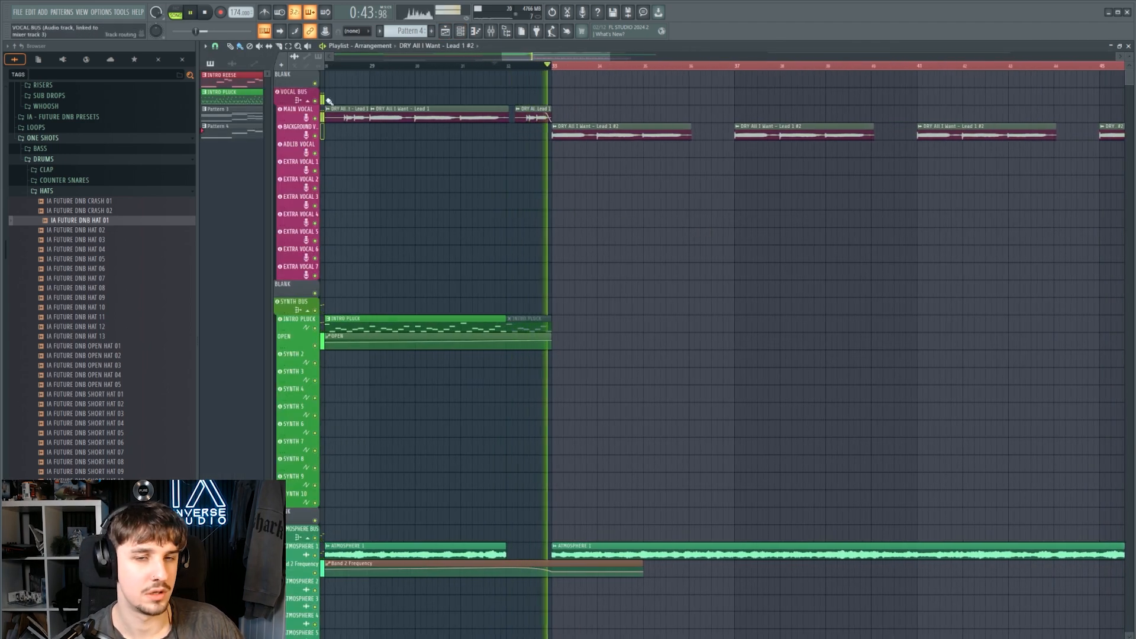
{"action": "scroll", "coordinate": [698, 274], "scroll_direction": "up", "scroll_amount": 3}
{"action": "scroll", "coordinate": [565, 254], "scroll_direction": "down", "scroll_amount": 5}
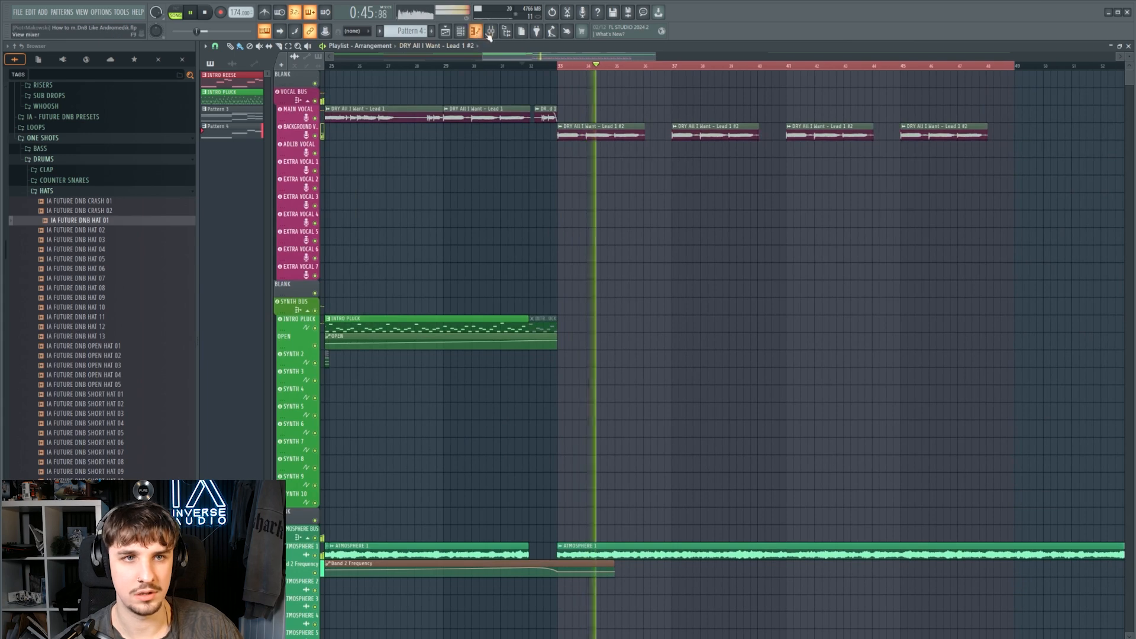
{"action": "left_click", "coordinate": [489, 33]}
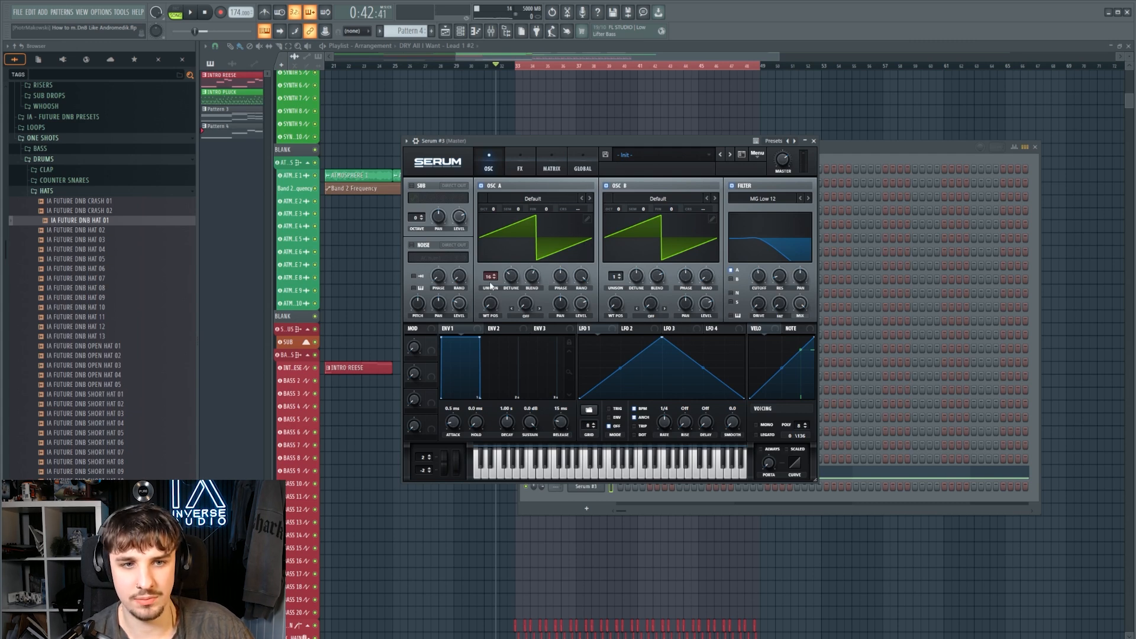
Set Serum #3's filter to Cmb +, route oscillator B through it, and set the resonance to about 29%
{"action": "left_click", "coordinate": [787, 199]}
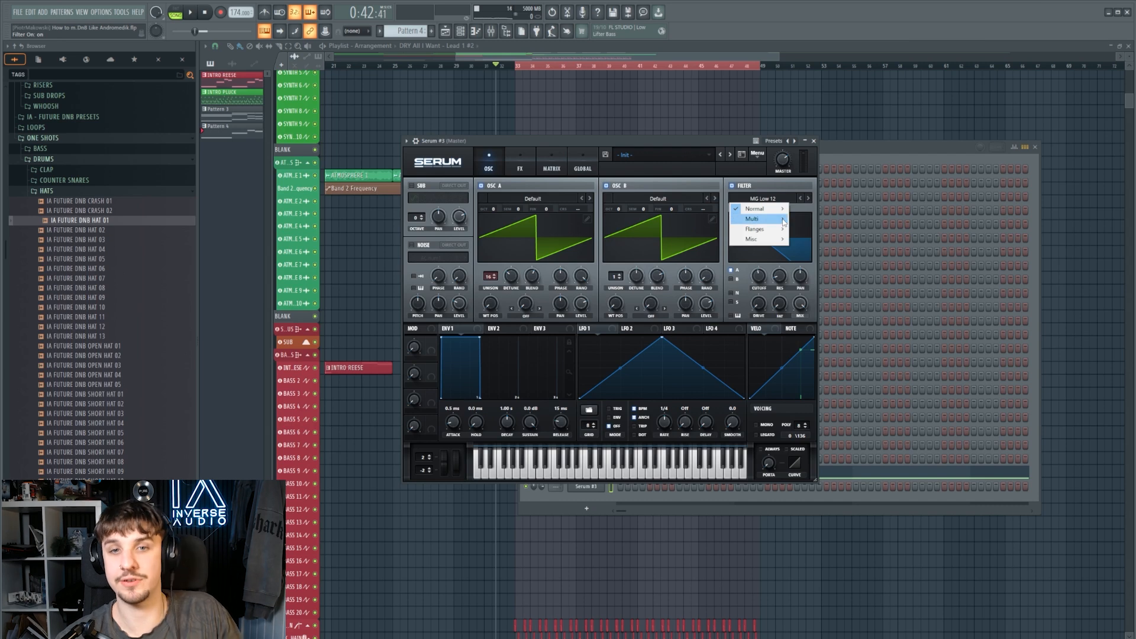
{"action": "mouse_move", "coordinate": [769, 229]}
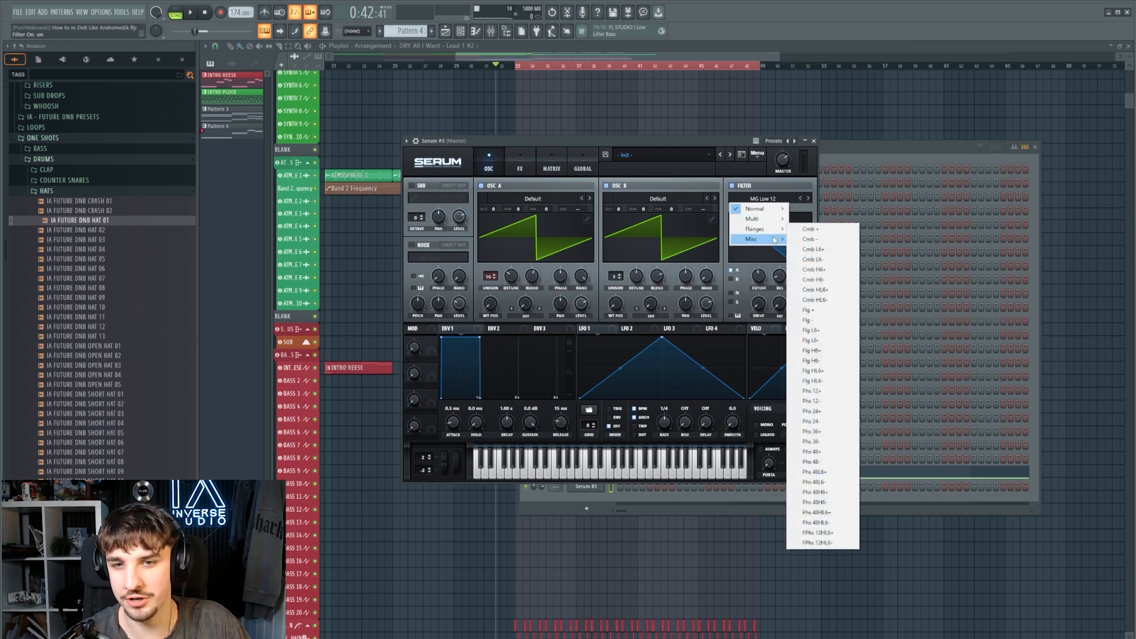
{"action": "left_click", "coordinate": [835, 231]}
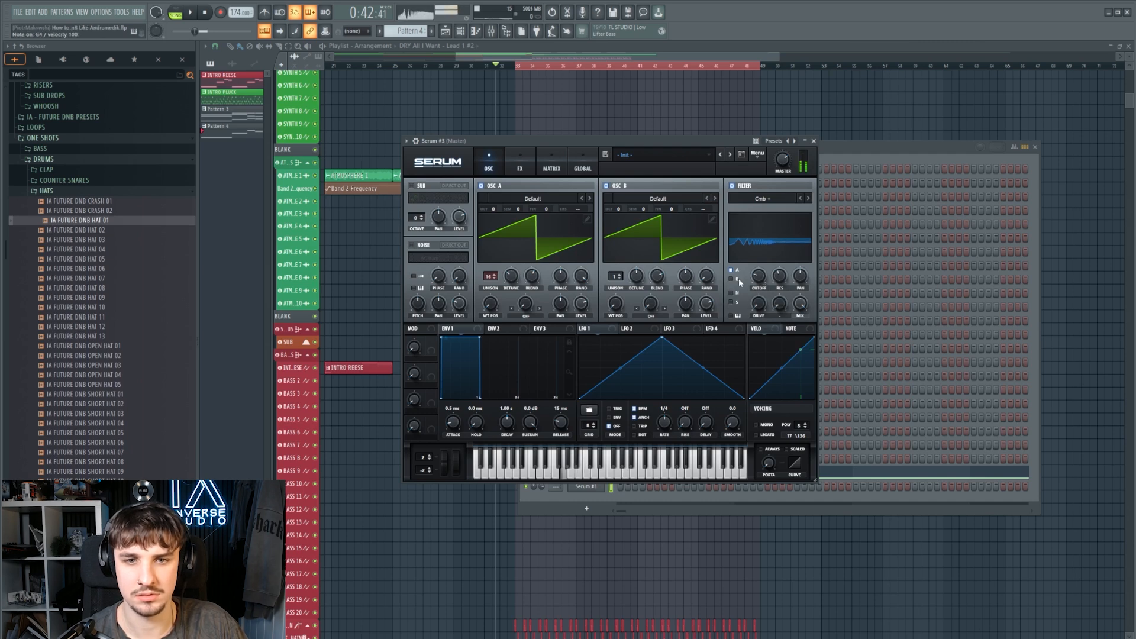
{"action": "left_click", "coordinate": [737, 279]}
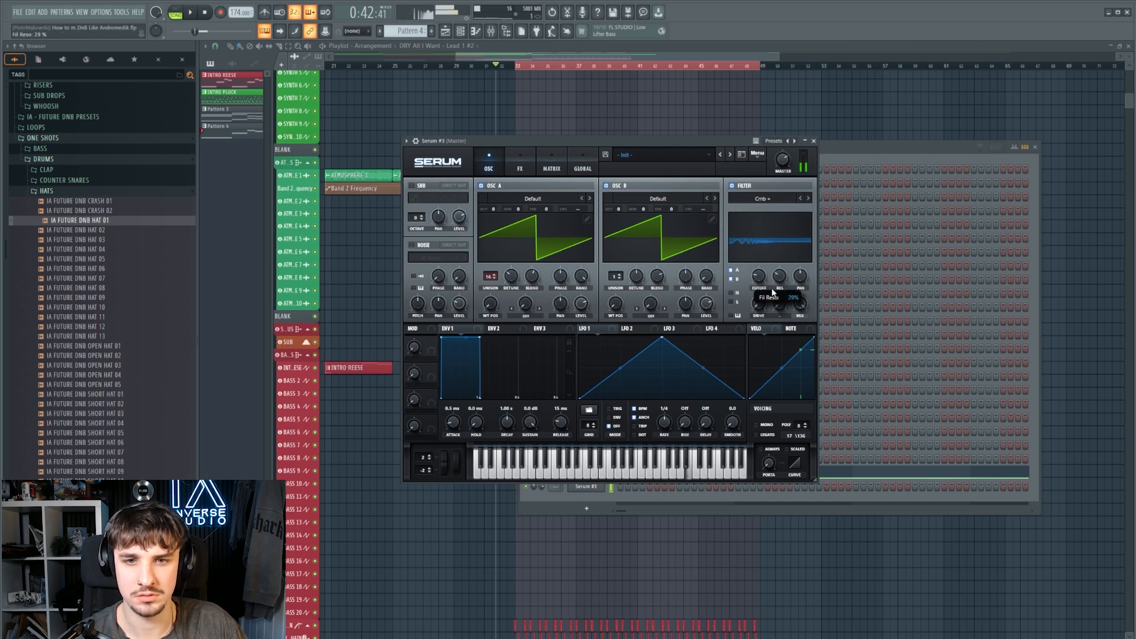
Enable Distortion, Chorus, Delay and Reverb on Serum #3, return to its oscillators, and minimize the synth
{"action": "left_click", "coordinate": [520, 169]}
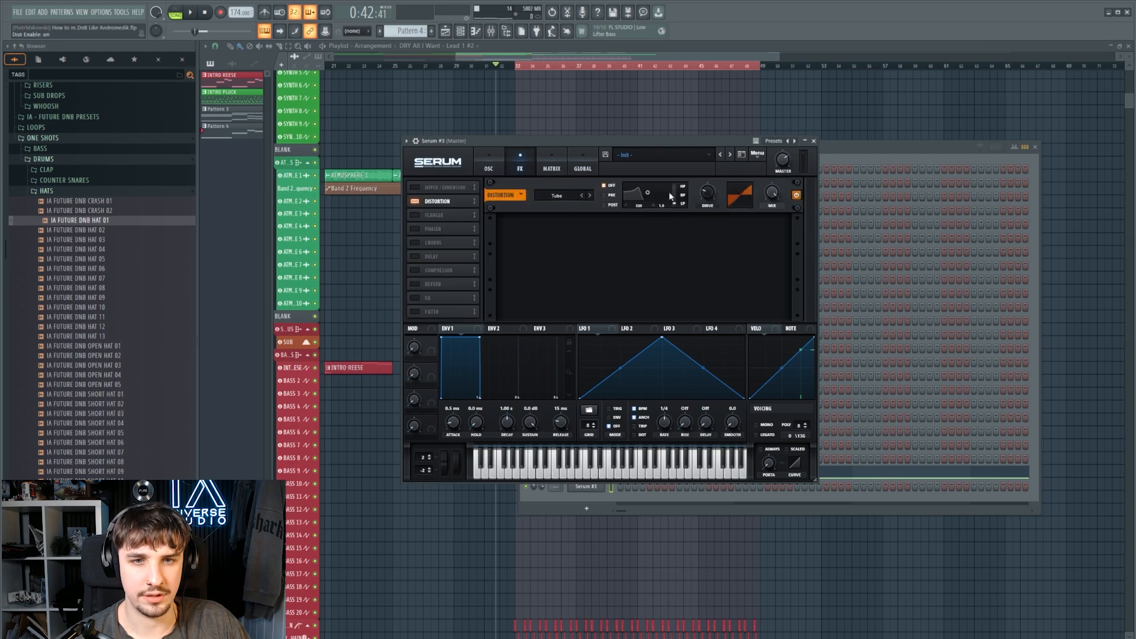
{"action": "left_click", "coordinate": [415, 242]}
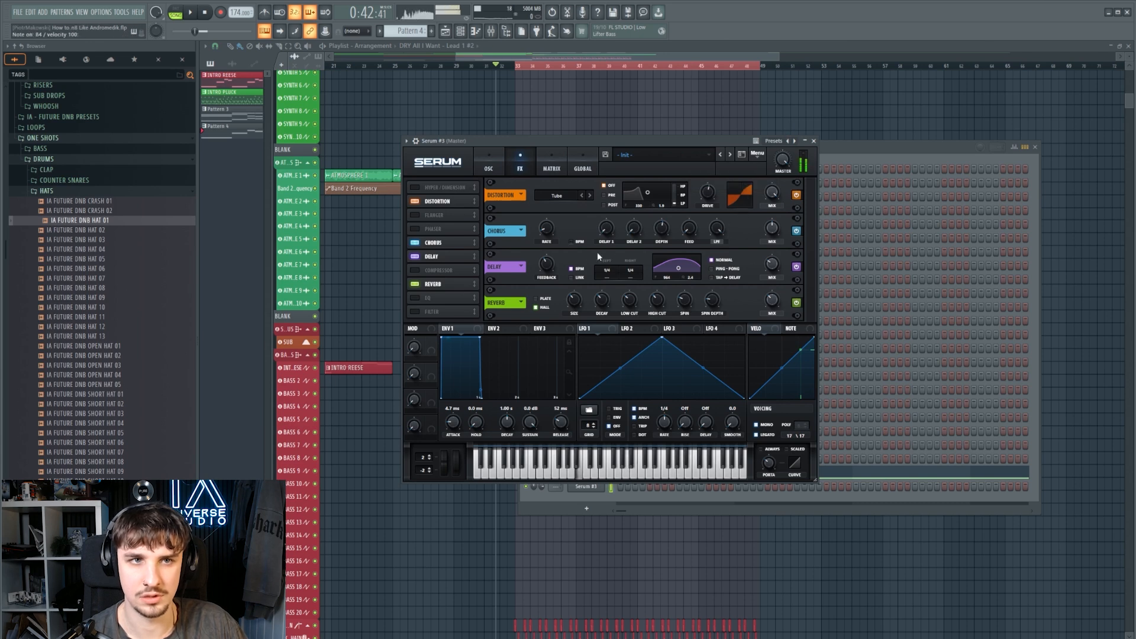
{"action": "left_click", "coordinate": [496, 164]}
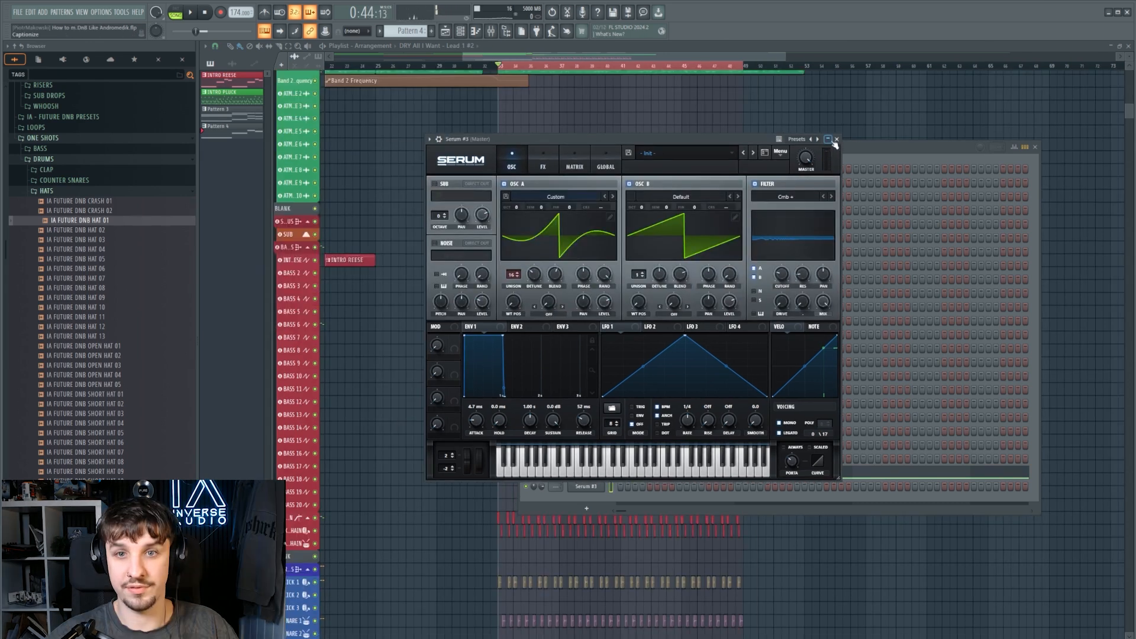
{"action": "left_click", "coordinate": [831, 139]}
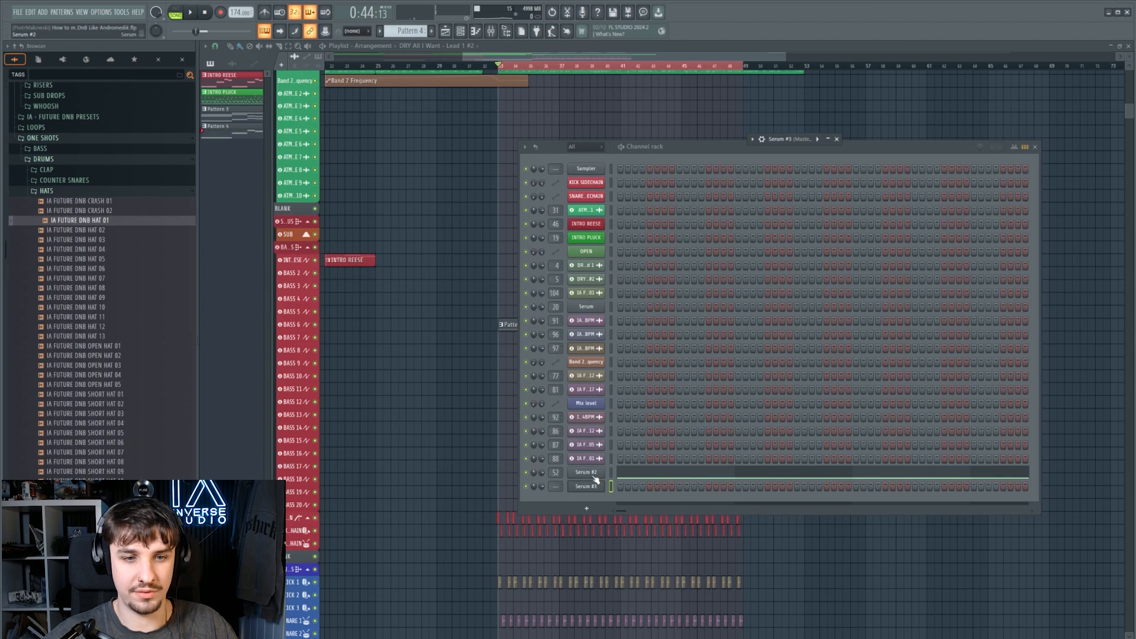
Add another Init Serum instance with Tube distortion, Chorus, and Env 1 at zero sustain with about 216 ms decay
{"action": "left_click", "coordinate": [594, 474]}
{"action": "left_click", "coordinate": [938, 196]}
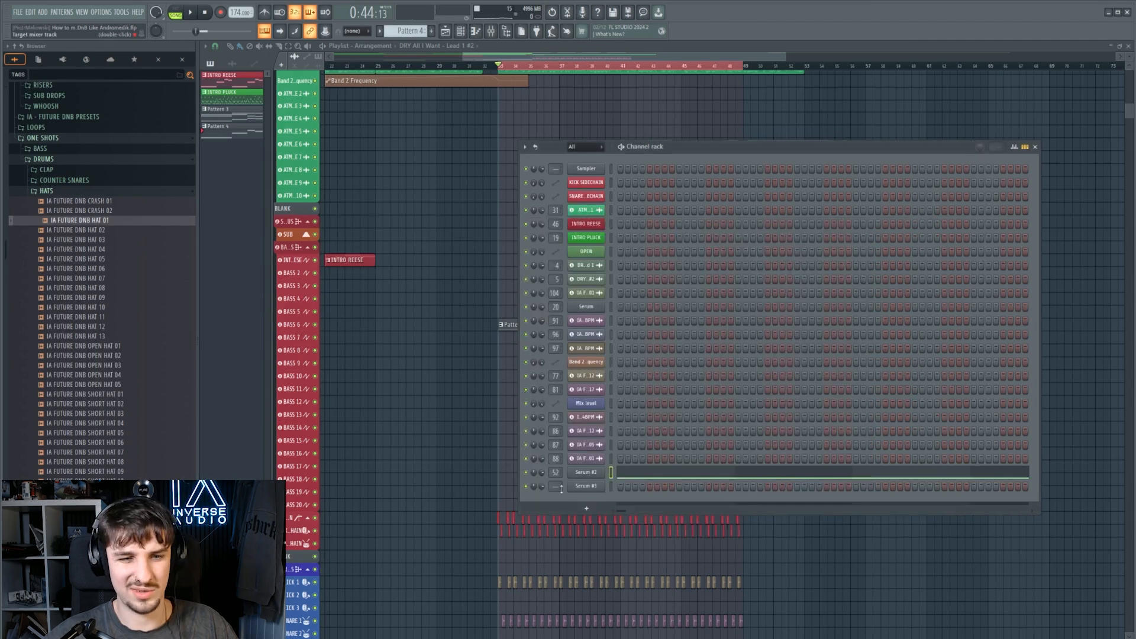
{"action": "left_click", "coordinate": [572, 505]}
{"action": "left_click", "coordinate": [709, 355]}
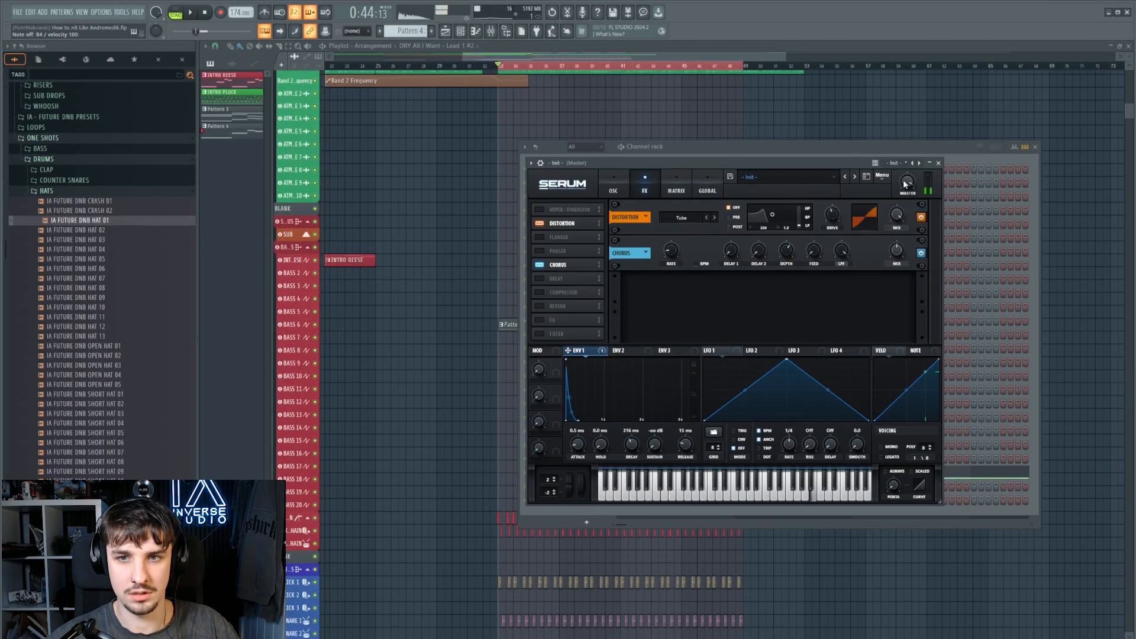
{"action": "left_click", "coordinate": [615, 184]}
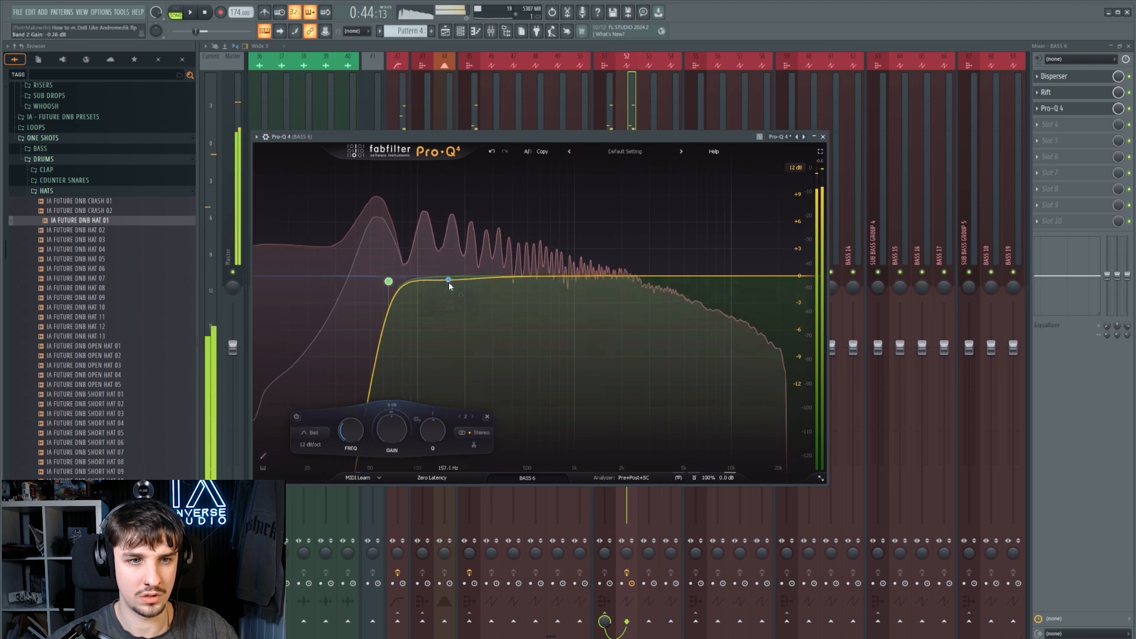
Adjust the low-frequency bell band in Pro-Q 4 on BASS 6
{"action": "left_click_drag", "start_coordinate": [456, 276], "coordinate": [426, 261]}
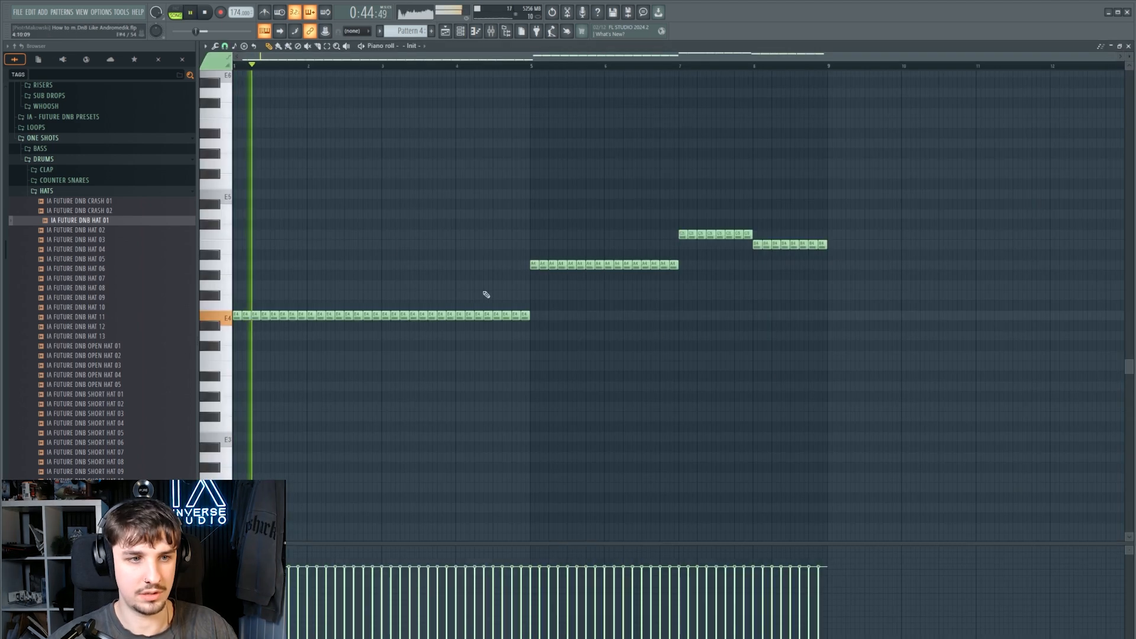
Write a melody phrase for Serum #3 in bars 1 to 3 of its Pattern 4 piano roll and repeat it from bar 5
{"action": "left_click", "coordinate": [445, 32]}
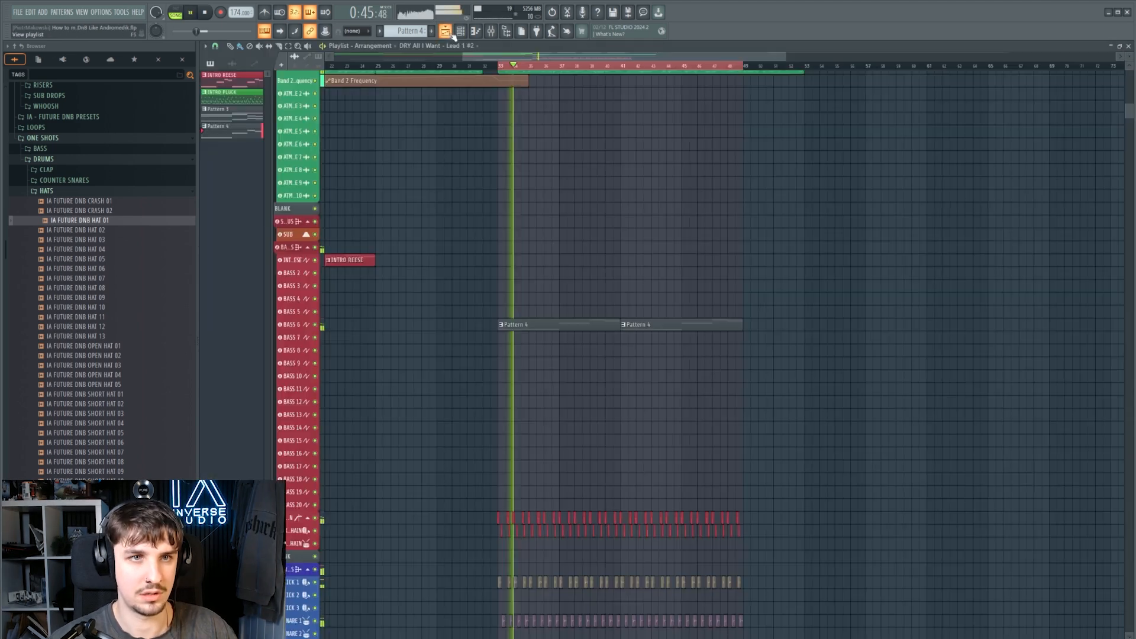
{"action": "left_click", "coordinate": [461, 31]}
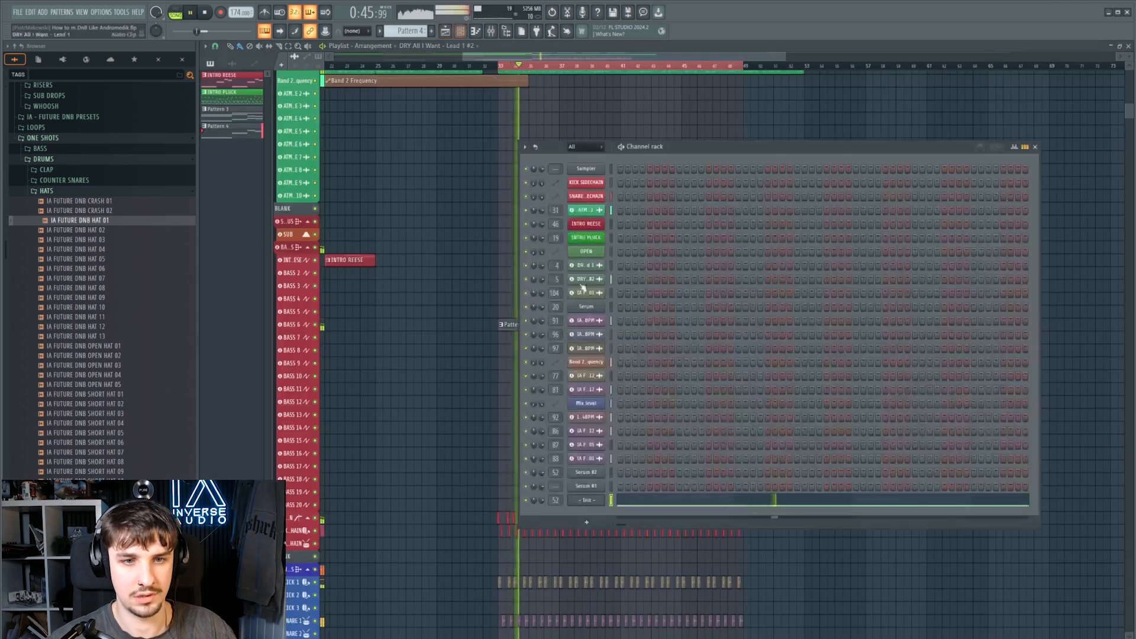
{"action": "double_click", "coordinate": [557, 486]}
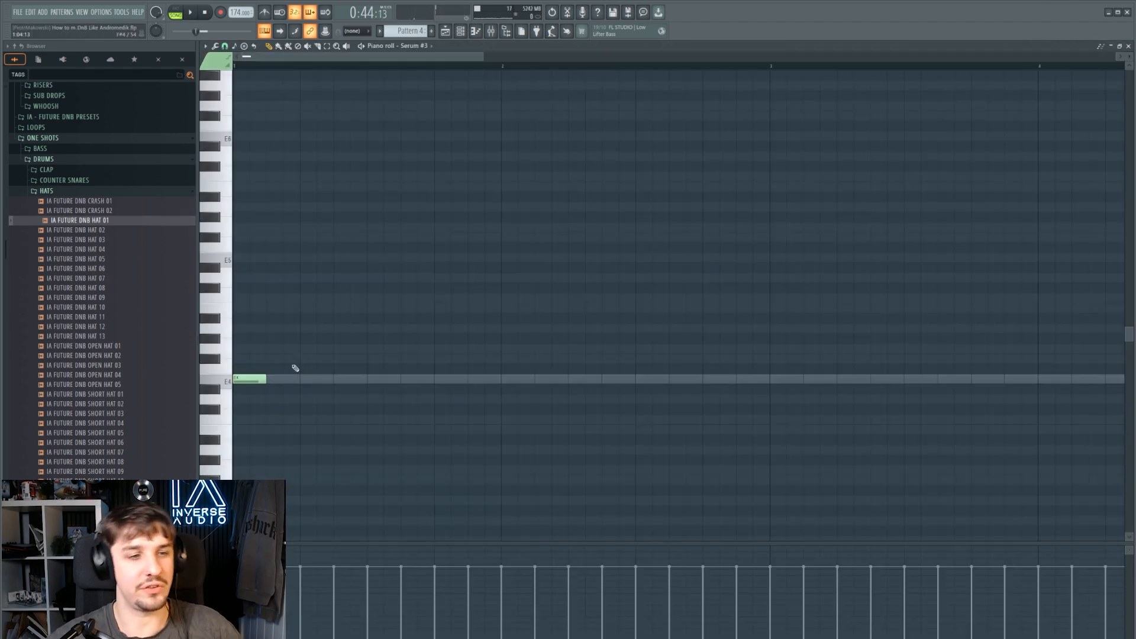
{"action": "scroll", "coordinate": [320, 280], "scroll_direction": "down", "scroll_amount": 2}
{"action": "left_click_drag", "start_coordinate": [332, 295], "coordinate": [390, 307]}
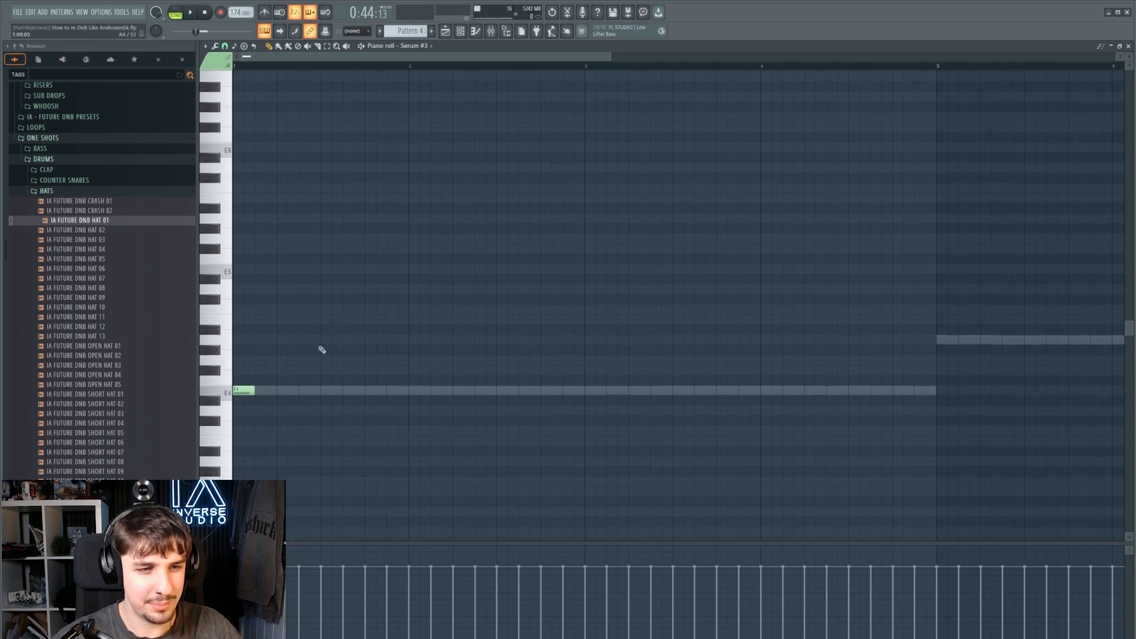
{"action": "scroll", "coordinate": [349, 373], "scroll_direction": "down", "scroll_amount": 1}
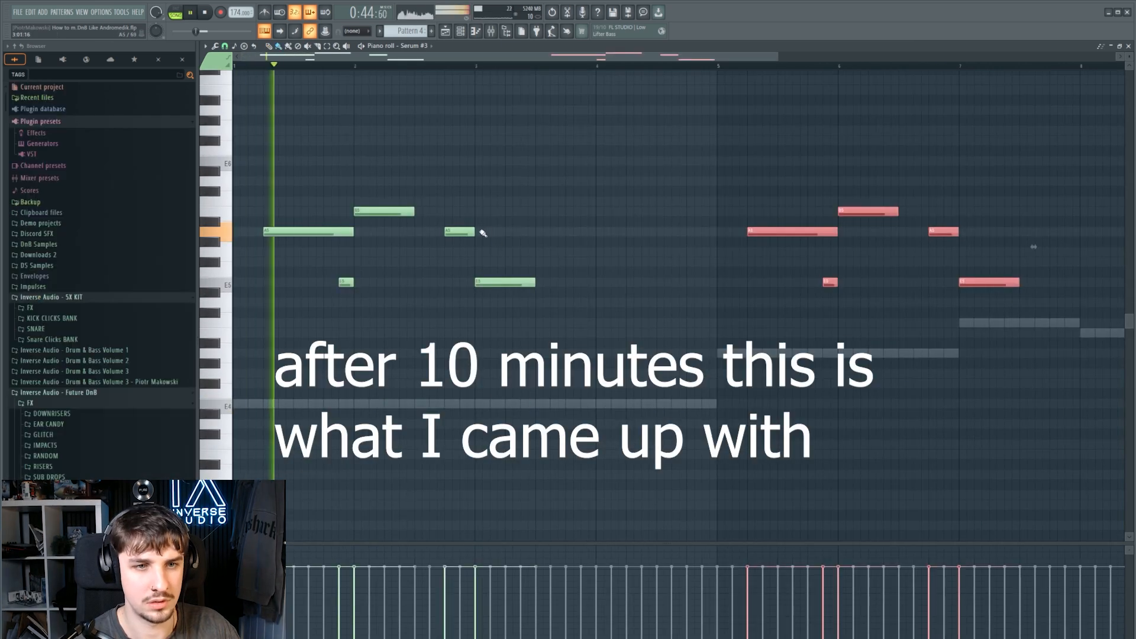
{"action": "left_click_drag", "start_coordinate": [523, 250], "coordinate": [535, 258]}
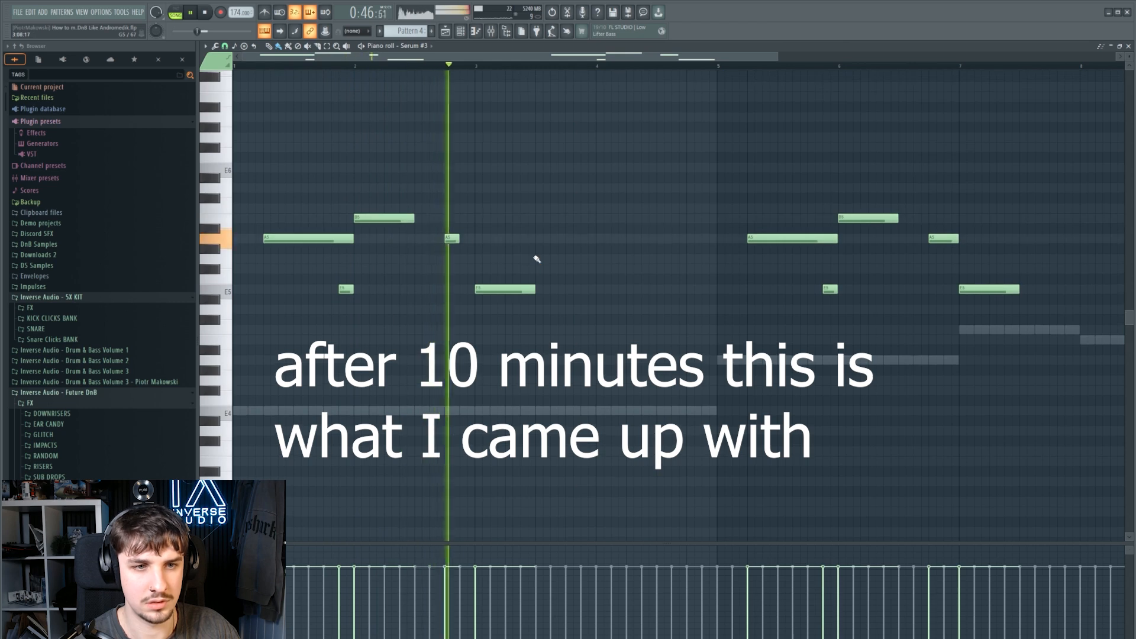
Shorten the small note near the end of bar 6 in Serum #3's melody and raise it to D6
{"action": "scroll", "coordinate": [542, 261], "scroll_direction": "up", "scroll_amount": 2}
{"action": "left_click_drag", "start_coordinate": [666, 292], "coordinate": [730, 355]}
{"action": "scroll", "coordinate": [768, 333], "scroll_direction": "down", "scroll_amount": 3}
{"action": "scroll", "coordinate": [730, 355], "scroll_direction": "up", "scroll_amount": 2}
{"action": "scroll", "coordinate": [730, 355], "scroll_direction": "down", "scroll_amount": 3}
{"action": "left_click_drag", "start_coordinate": [807, 334], "coordinate": [651, 342]}
{"action": "key", "text": "space"}
{"action": "scroll", "coordinate": [662, 302], "scroll_direction": "up", "scroll_amount": 2}
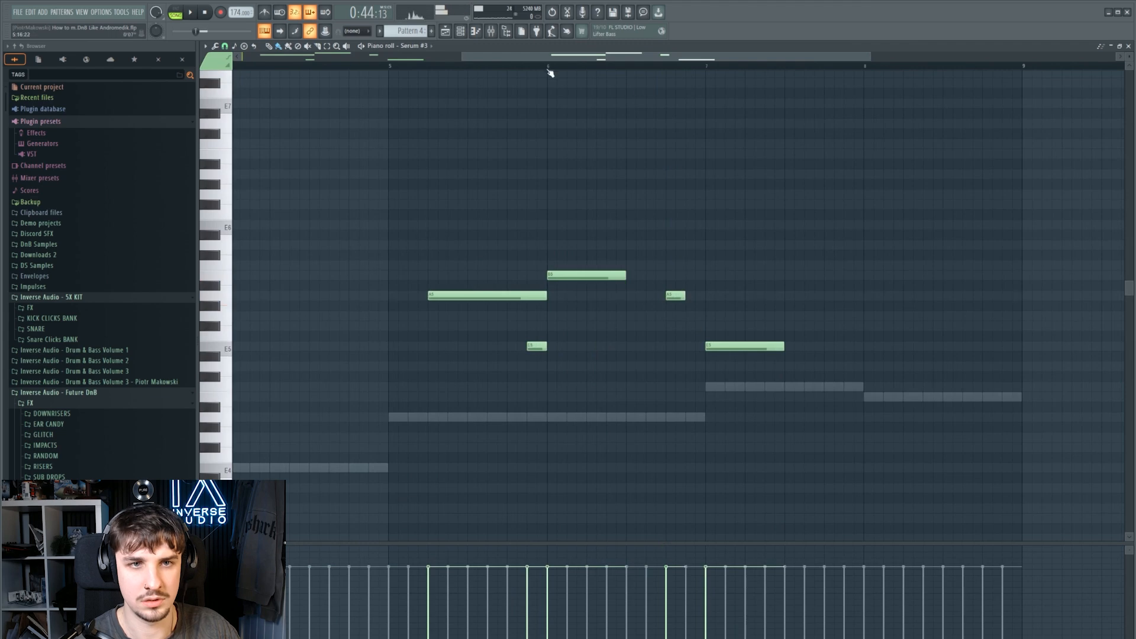
{"action": "key", "text": "space"}
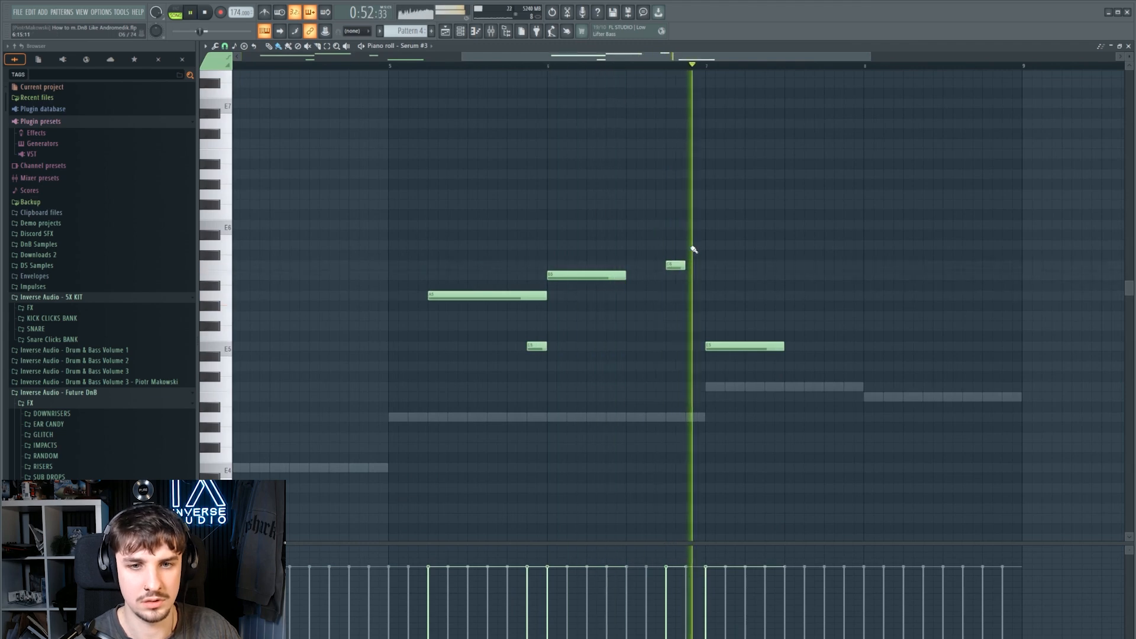
{"action": "scroll", "coordinate": [714, 284], "scroll_direction": "down", "scroll_amount": 2}
{"action": "scroll", "coordinate": [714, 284], "scroll_direction": "up", "scroll_amount": 1}
{"action": "scroll", "coordinate": [826, 329], "scroll_direction": "up", "scroll_amount": 2}
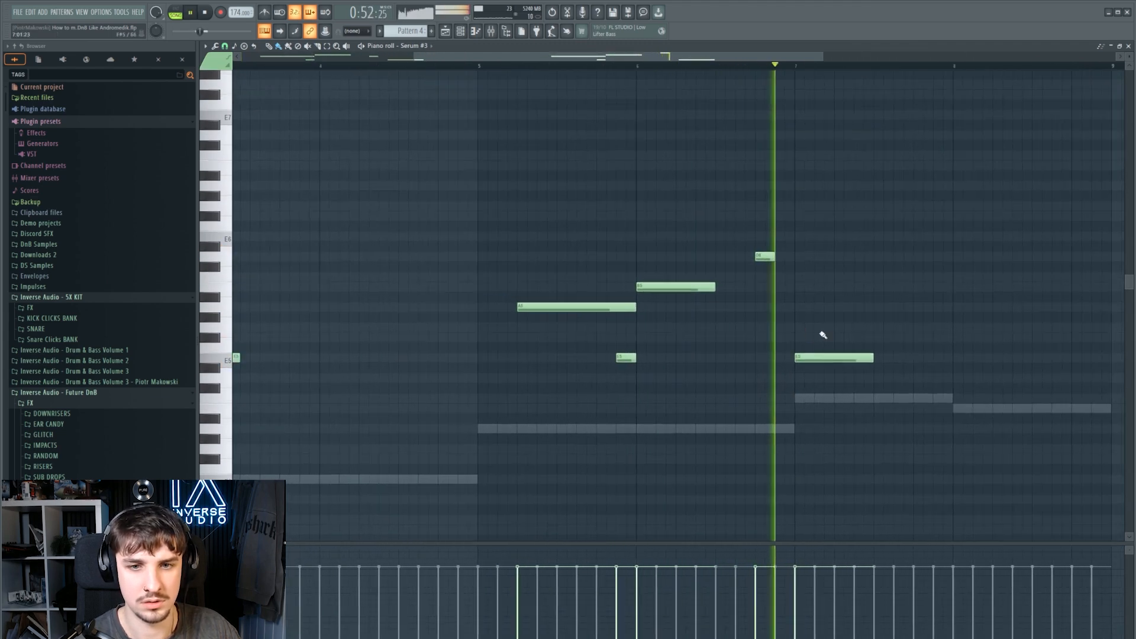
{"action": "scroll", "coordinate": [834, 326], "scroll_direction": "down", "scroll_amount": 3}
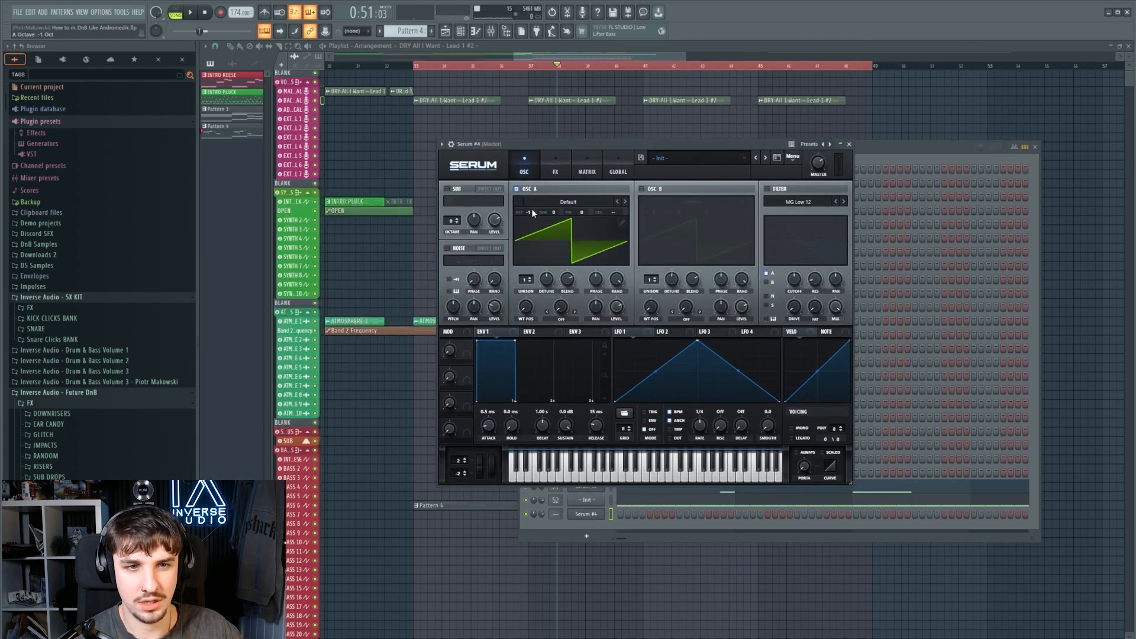
Switch the wavetable of Serum #4's oscillator A and paste the copied run of repeated bass notes into its Pattern 4 piano roll
{"action": "left_click", "coordinate": [625, 202]}
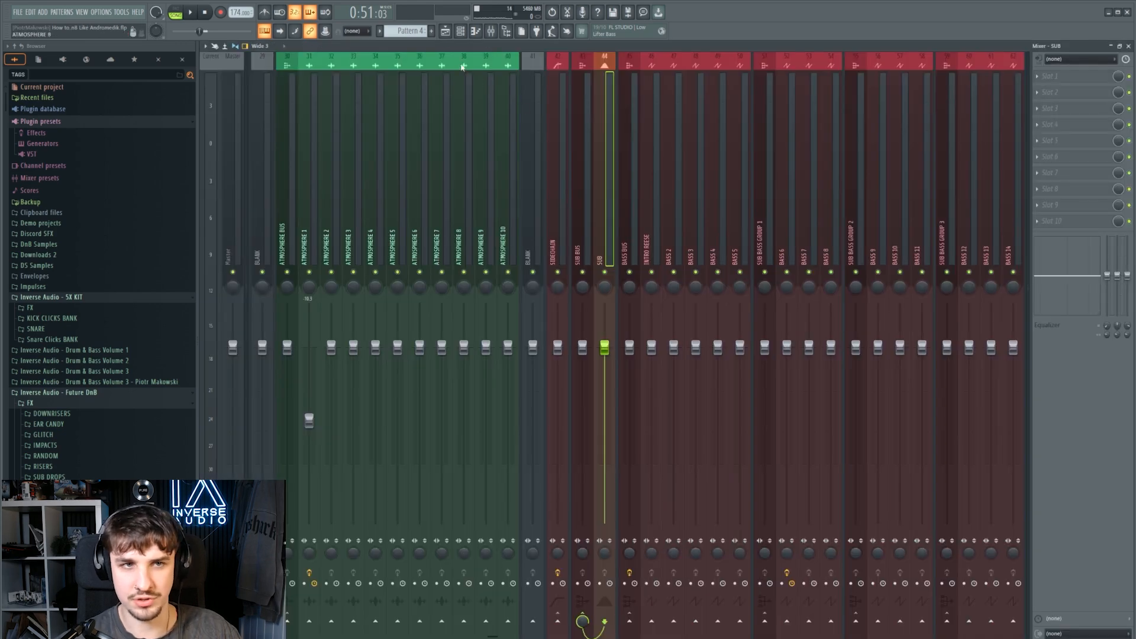
{"action": "left_click", "coordinate": [446, 32]}
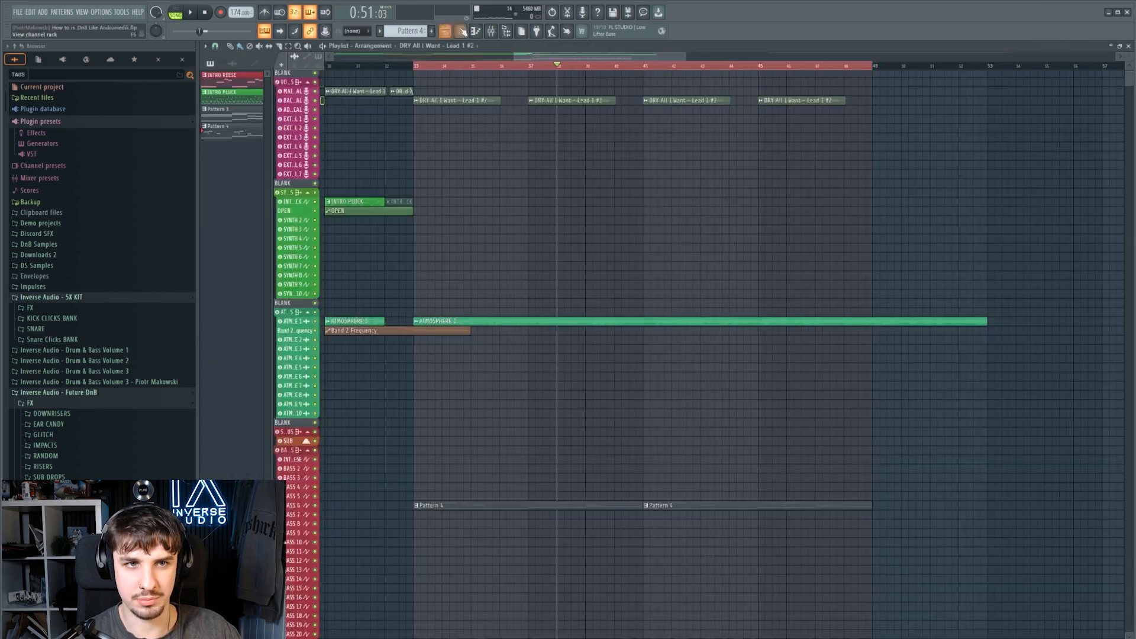
{"action": "left_click", "coordinate": [460, 31]}
{"action": "right_click", "coordinate": [611, 506]}
{"action": "left_click", "coordinate": [638, 512]}
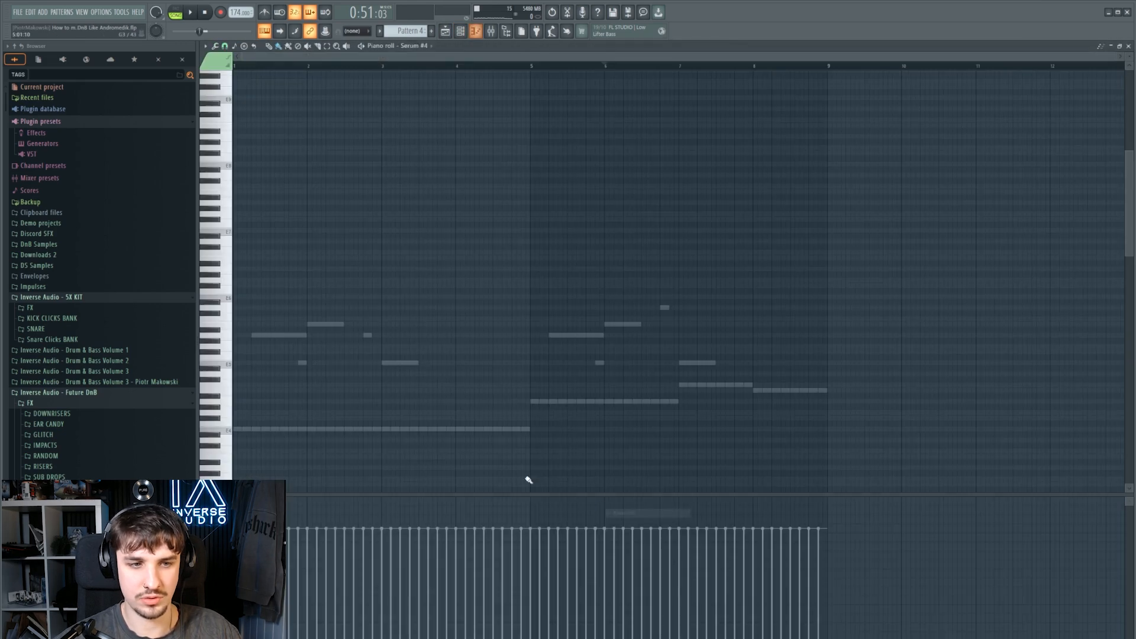
{"action": "key", "text": "ctrl+v"}
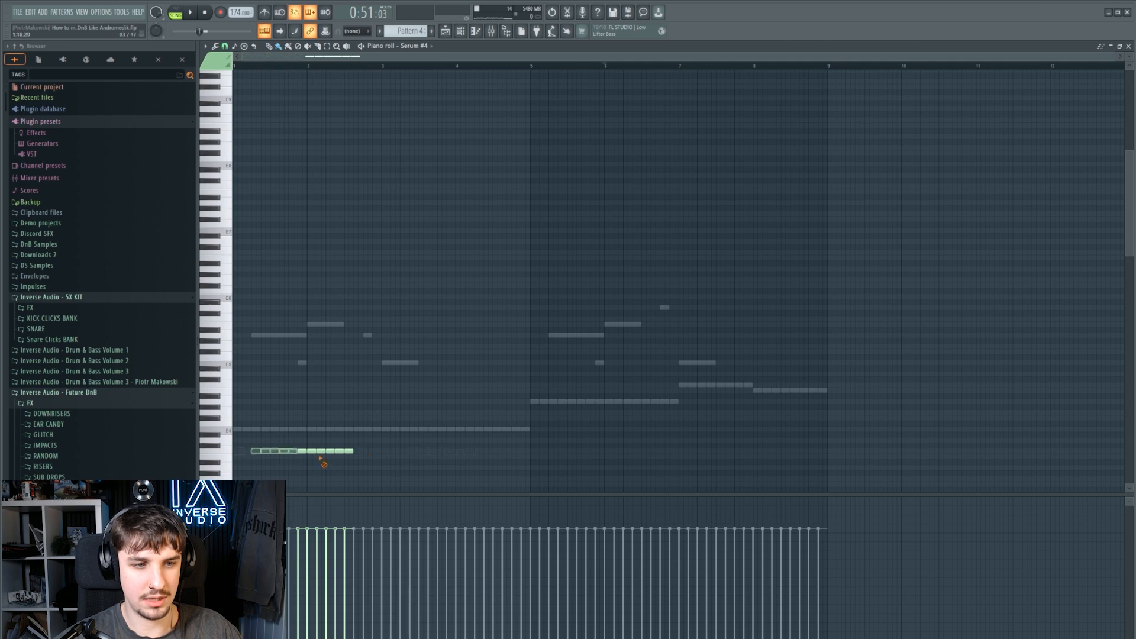
{"action": "key", "text": "space"}
Load ICanHasKick on Serum #5's oscillator A and browse digital wavetables for oscillator B, starting from Evolution
{"action": "key", "text": "F9"}
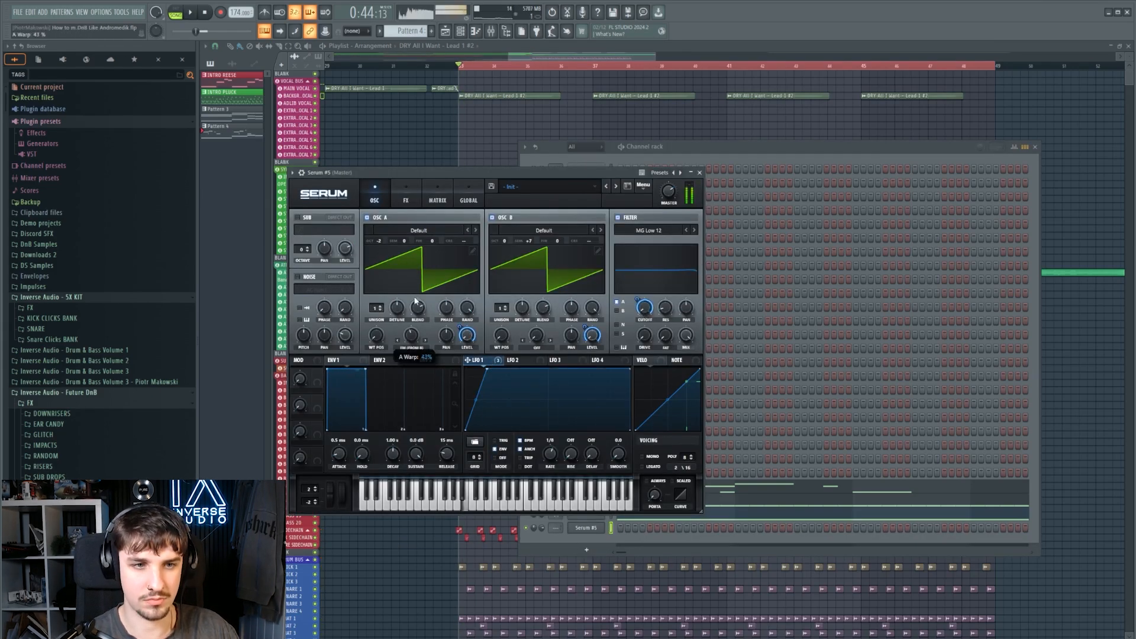
{"action": "left_click", "coordinate": [399, 194]}
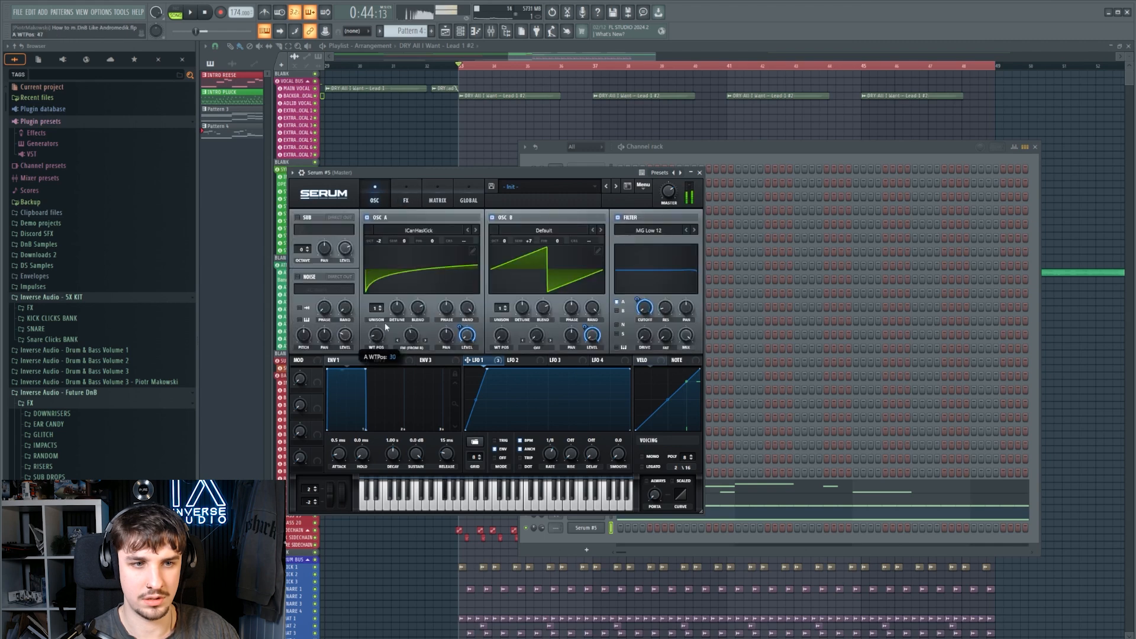
{"action": "left_click", "coordinate": [553, 230]}
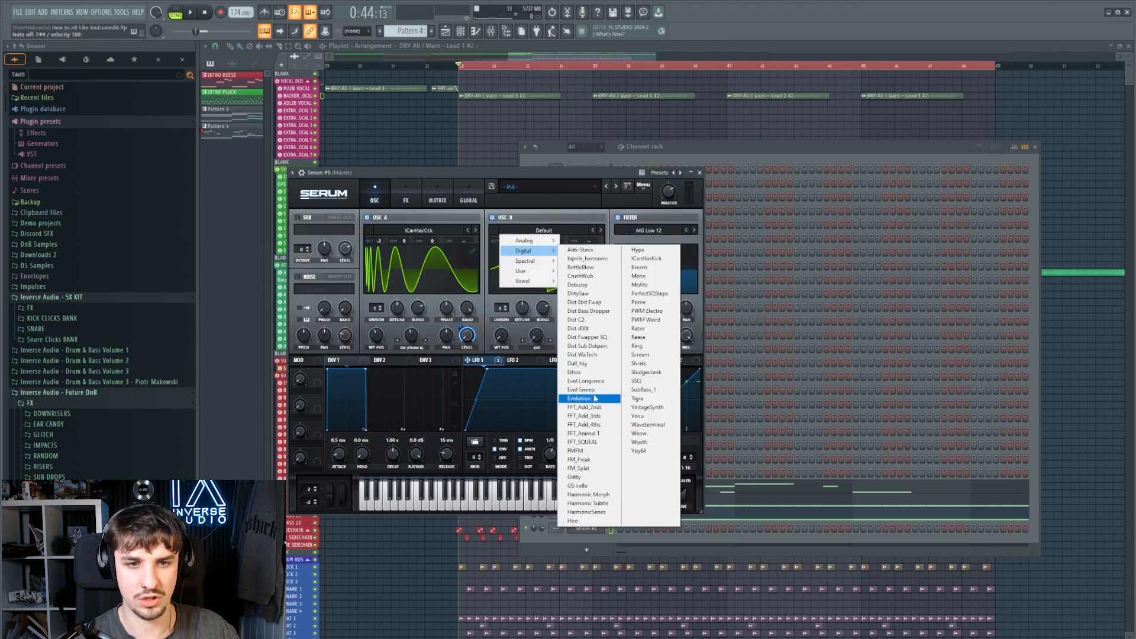
{"action": "left_click", "coordinate": [589, 399]}
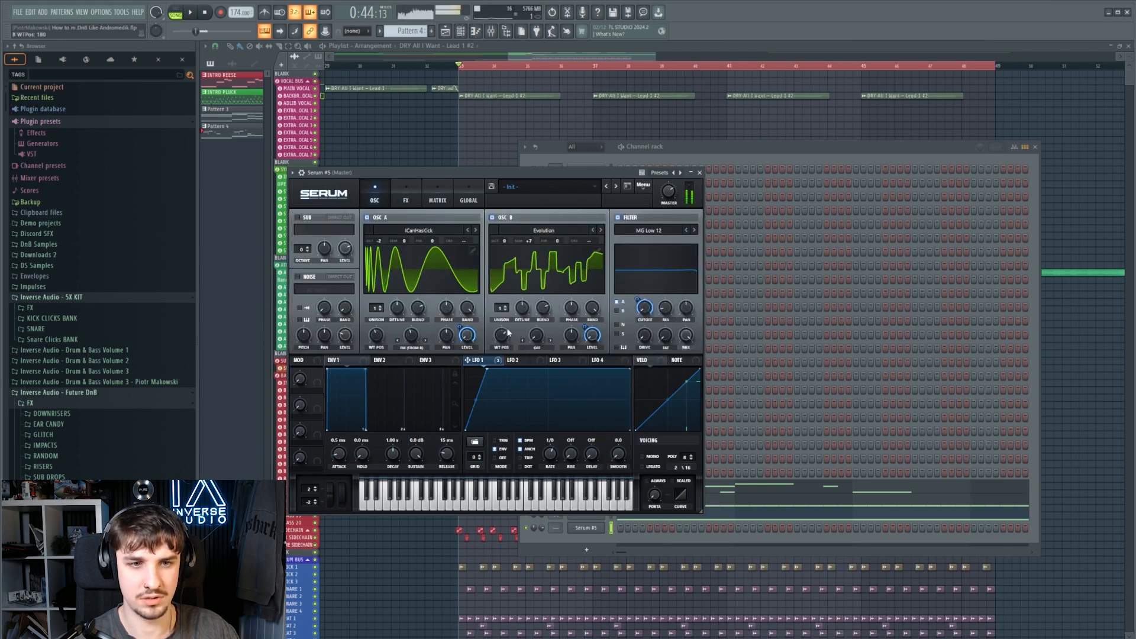
{"action": "left_click", "coordinate": [601, 231]}
{"action": "left_click", "coordinate": [601, 231]}
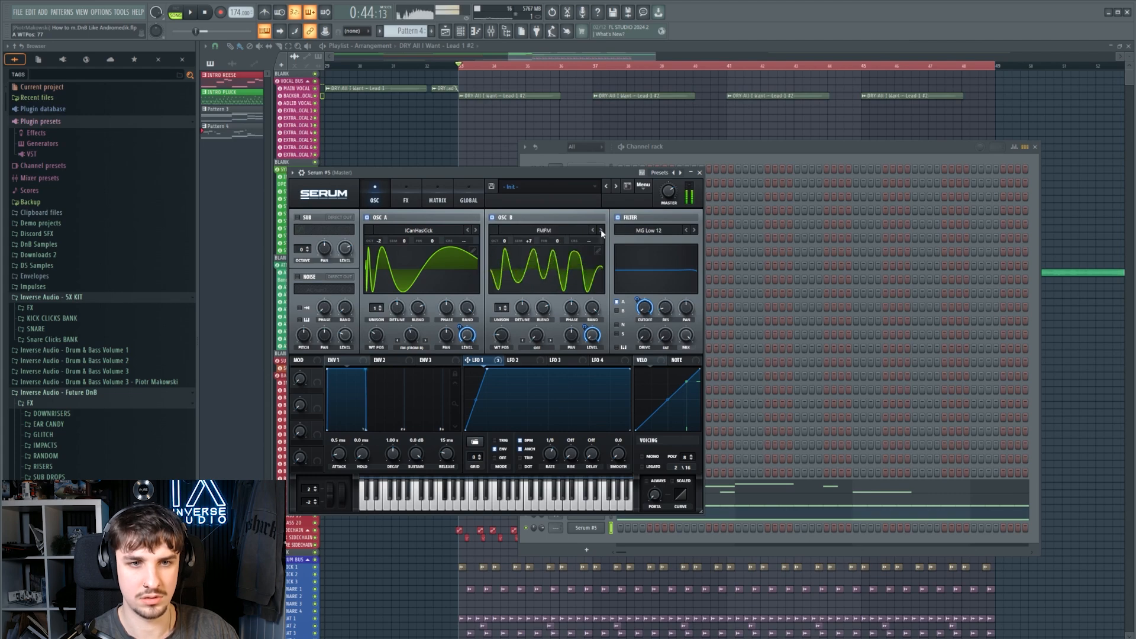
{"action": "left_click", "coordinate": [601, 231]}
Place a short E4 test note early in bar 1 of Serum #5's piano roll and play the pattern
{"action": "right_click", "coordinate": [595, 528]}
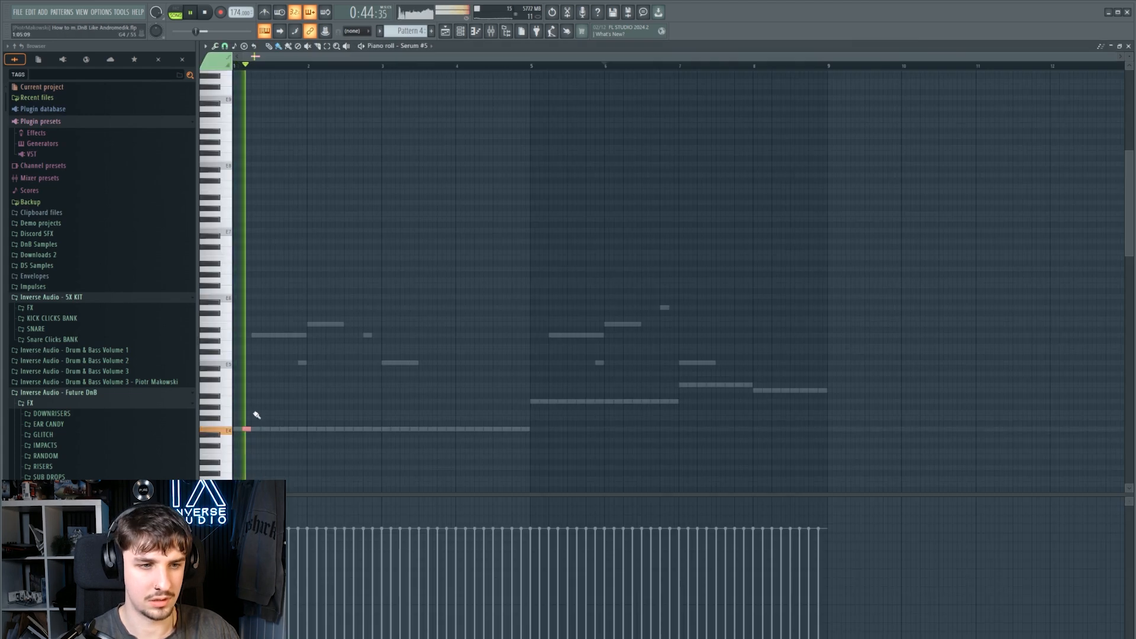
{"action": "scroll", "coordinate": [260, 409], "scroll_direction": "up", "scroll_amount": 3}
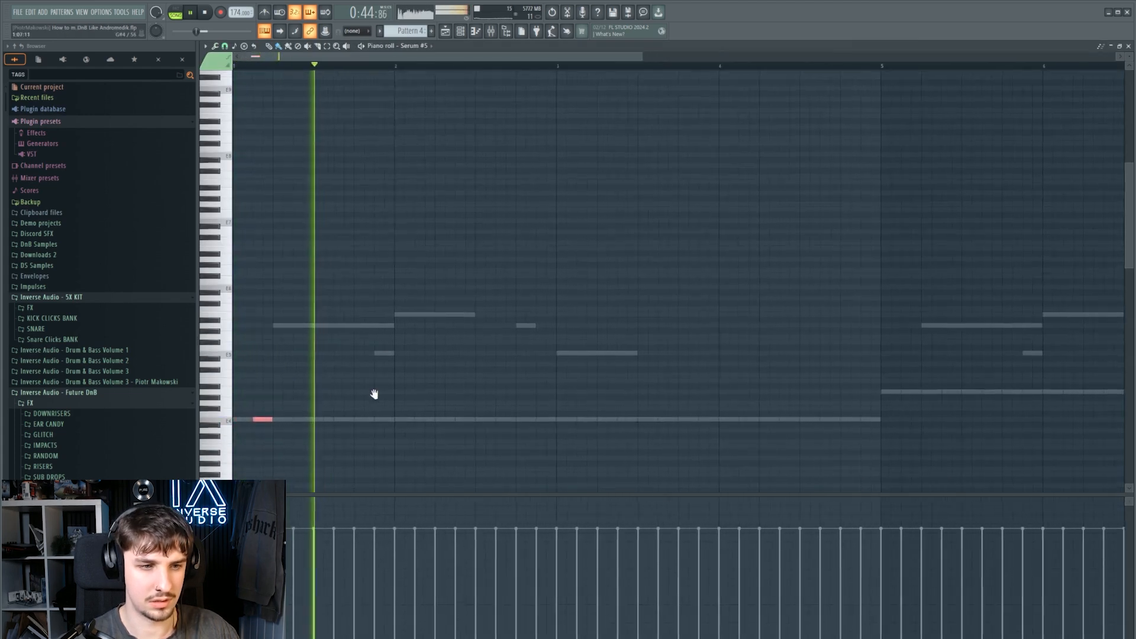
{"action": "key", "text": "space"}
{"action": "key", "text": "space"}
Load the Culture Shock Accent Bass mixer track state onto the BASS 9 track
{"action": "key", "text": "F9"}
{"action": "key", "text": "space"}
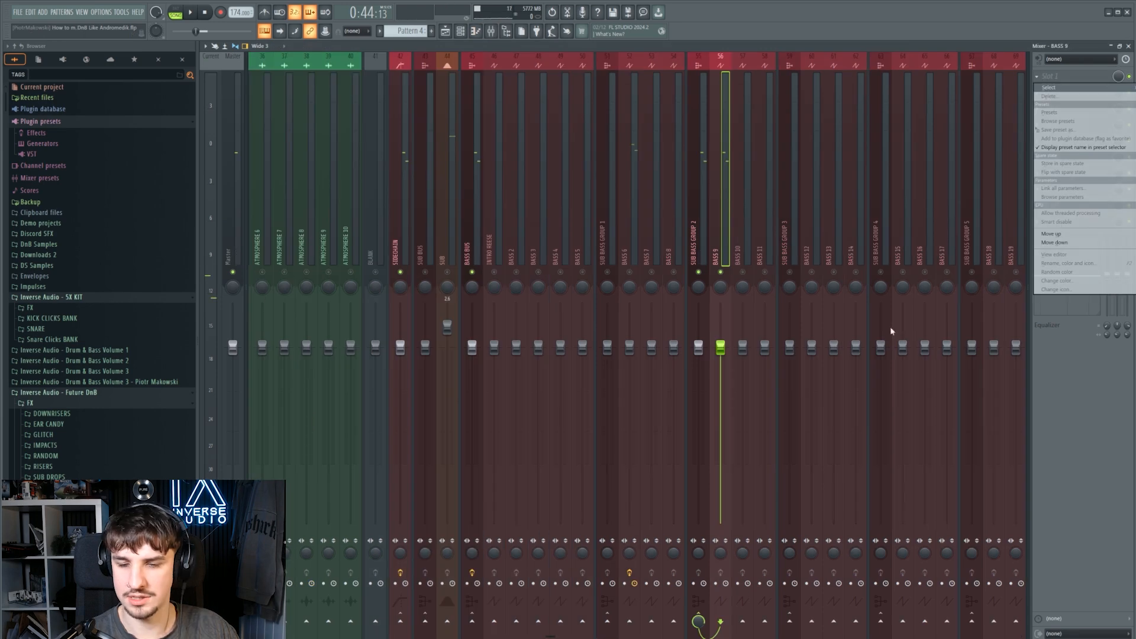
{"action": "right_click", "coordinate": [720, 200]}
{"action": "mouse_move", "coordinate": [759, 123]}
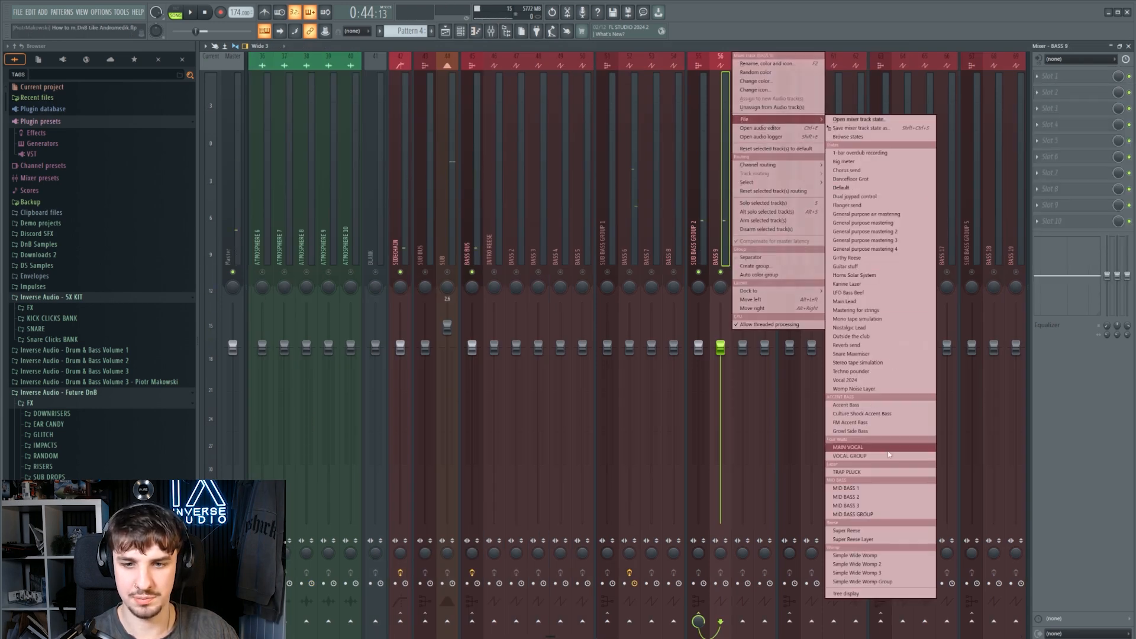
{"action": "left_click", "coordinate": [876, 414]}
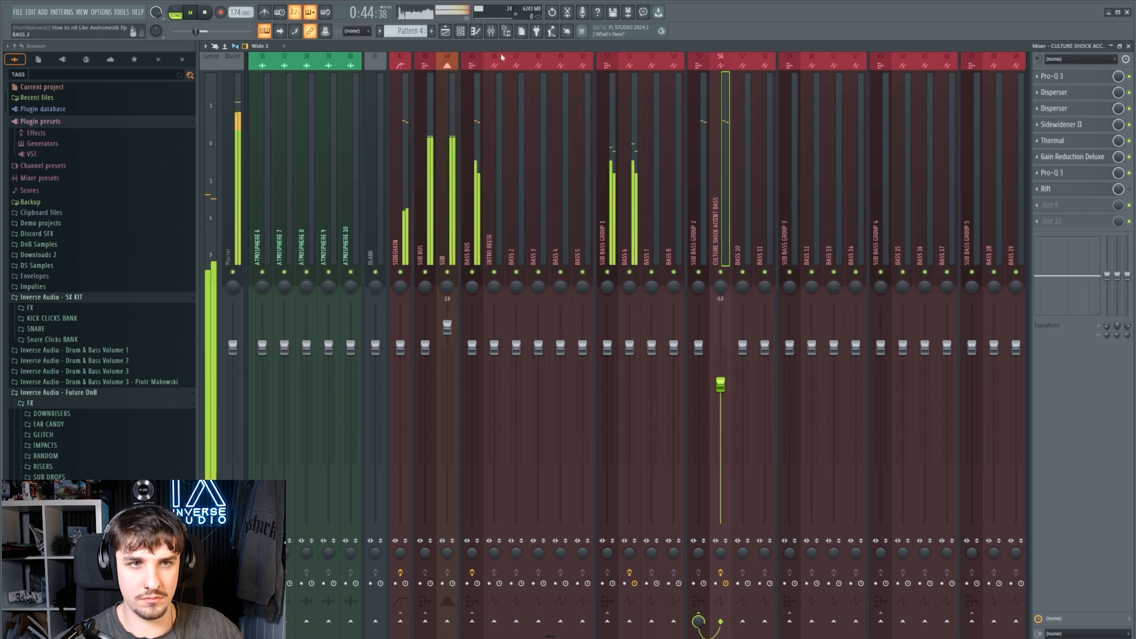
Solo the CULTURE SHOCK ACCENT BASS mixer track to audition it alone, and restore the other tracks
{"action": "left_click", "coordinate": [460, 32]}
{"action": "left_click", "coordinate": [665, 528]}
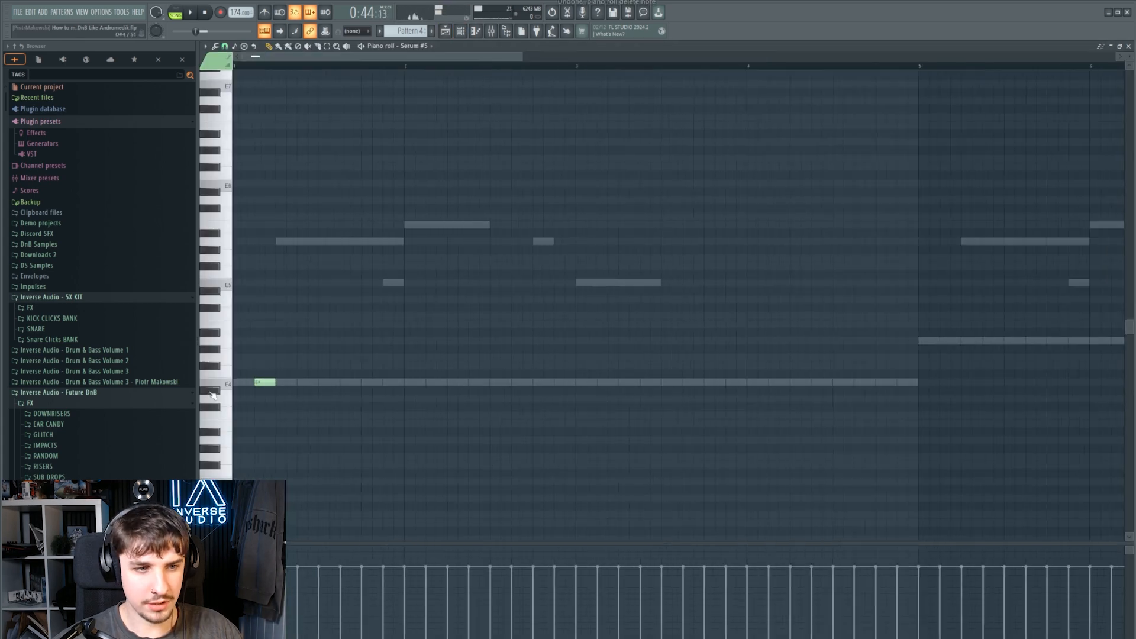
{"action": "left_click", "coordinate": [445, 31]}
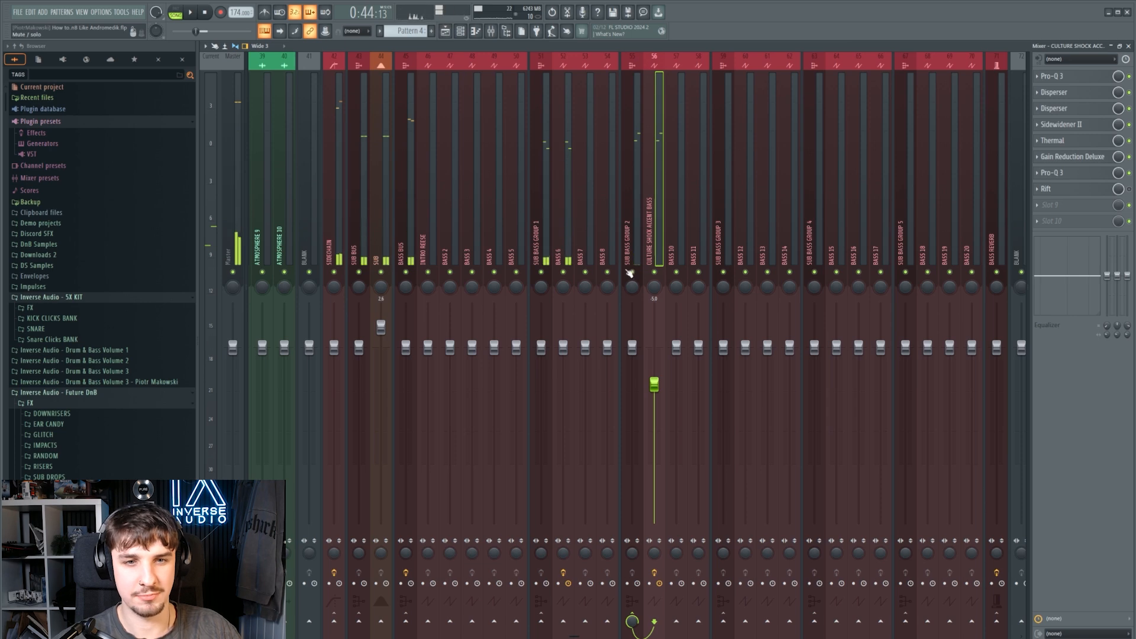
{"action": "right_click", "coordinate": [657, 281]}
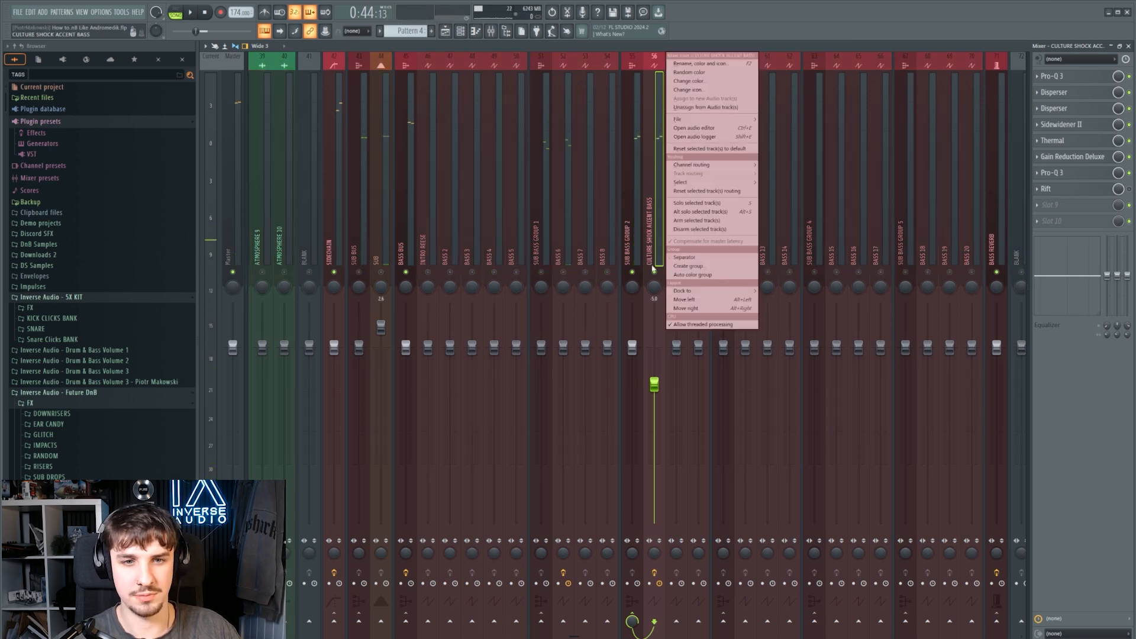
{"action": "left_click", "coordinate": [606, 206]}
{"action": "right_click", "coordinate": [649, 275]}
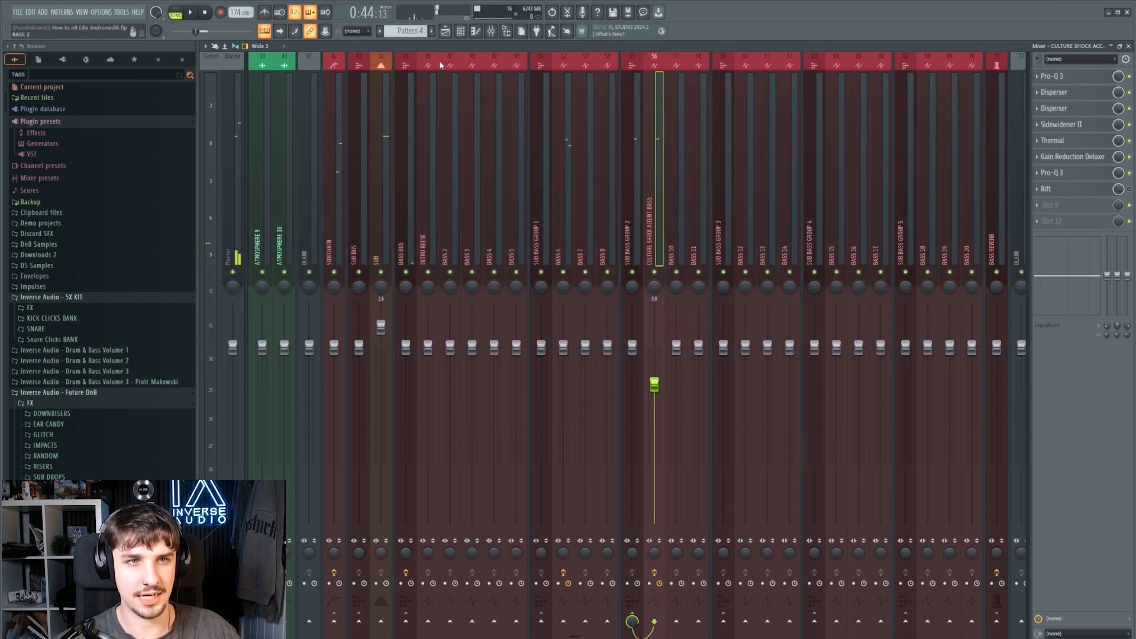
Remove the E4 test note from Serum #5's piano roll and play the pattern to find where the accent fits
{"action": "left_click", "coordinate": [461, 32]}
{"action": "left_click", "coordinate": [656, 534]}
{"action": "key", "text": "space"}
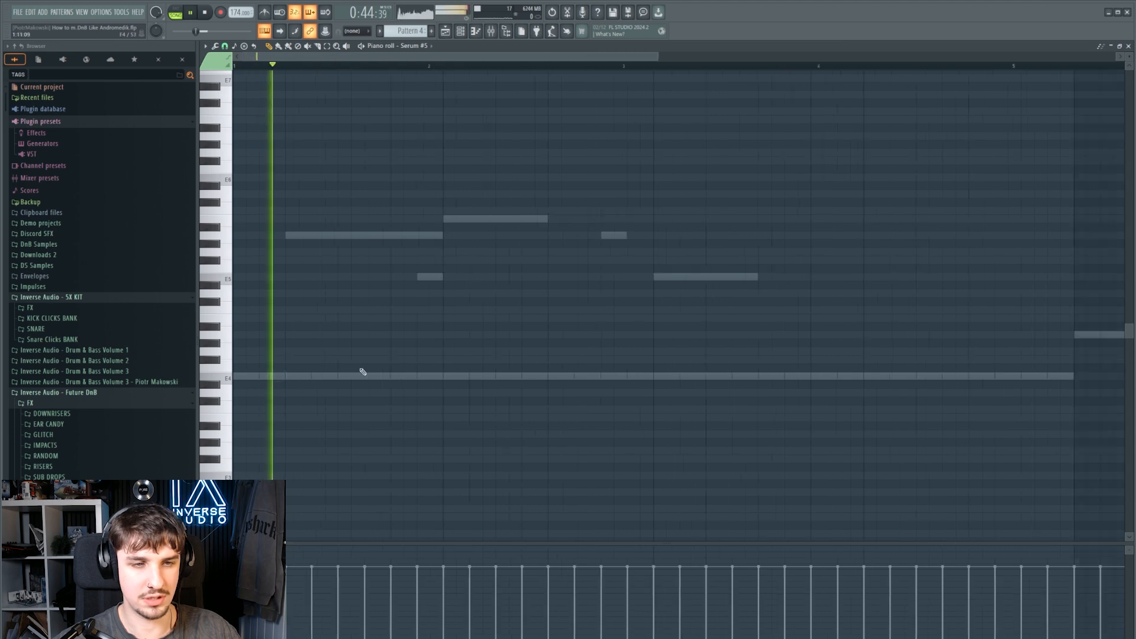
{"action": "scroll", "coordinate": [530, 370], "scroll_direction": "up", "scroll_amount": 3}
{"action": "left_click_drag", "start_coordinate": [575, 359], "coordinate": [673, 406]}
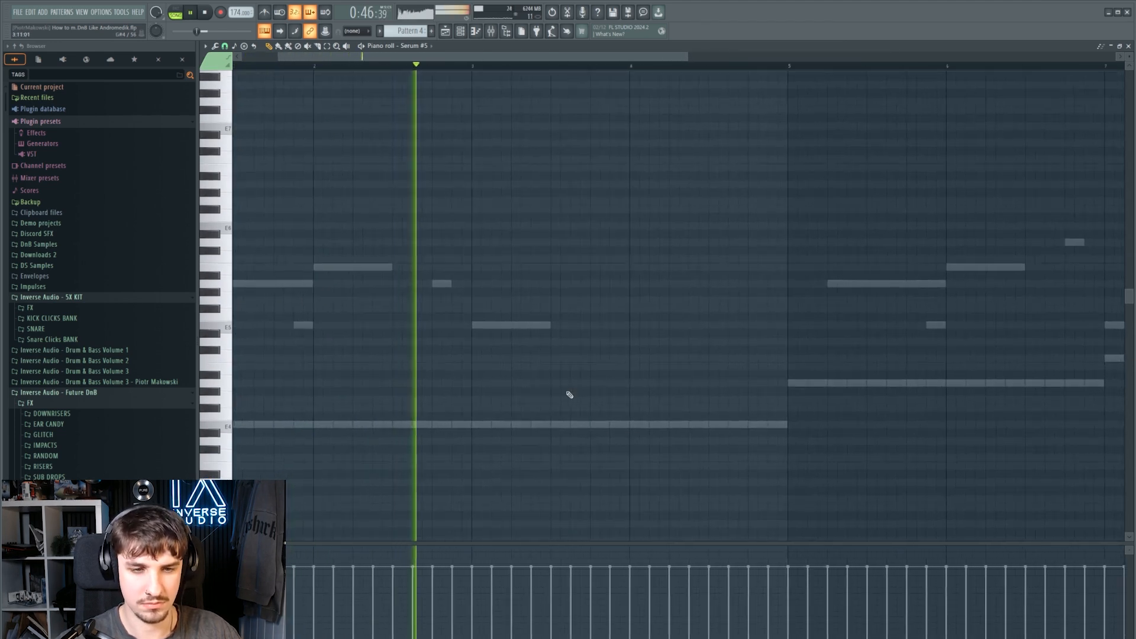
{"action": "scroll", "coordinate": [562, 396], "scroll_direction": "up", "scroll_amount": 4}
{"action": "key", "text": "space"}
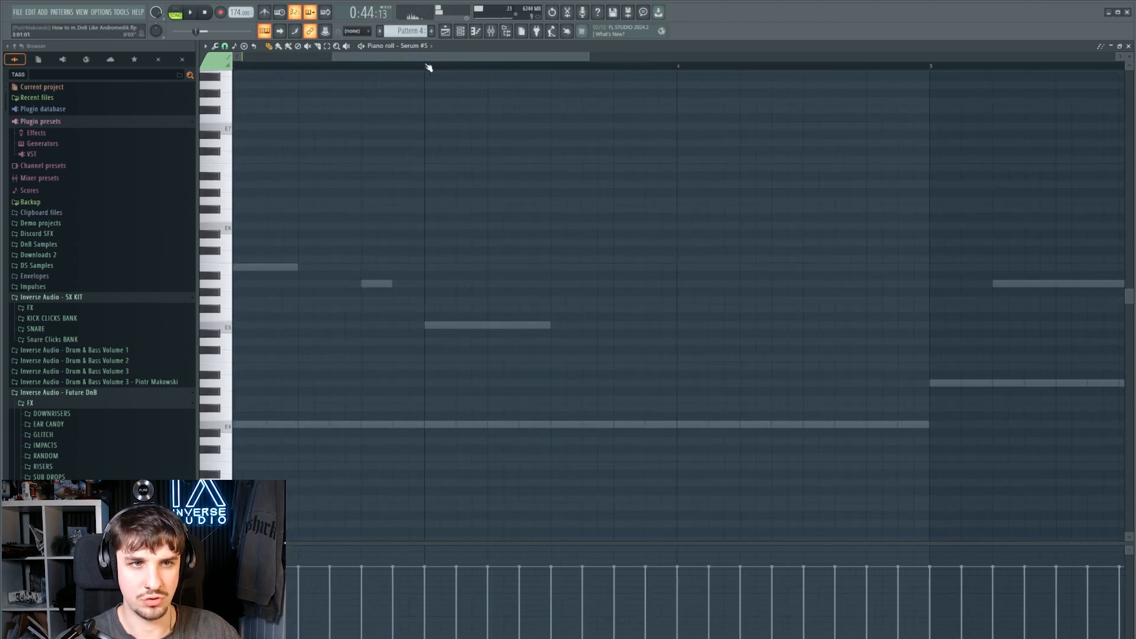
Add three short E4 notes at the end of bar 3 in Serum #5's piano roll and repeat the group in bar 4
{"action": "mouse_move", "coordinate": [588, 425]}
{"action": "left_mouse_down"}
{"action": "mouse_move", "coordinate": [627, 431]}
{"action": "mouse_move", "coordinate": [599, 435]}
{"action": "mouse_move", "coordinate": [670, 357]}
{"action": "left_mouse_up"}
{"action": "left_click", "coordinate": [681, 355], "text": "ctrl"}
{"action": "key", "text": "ctrl+b"}
{"action": "left_click_drag", "start_coordinate": [703, 424], "coordinate": [734, 421]}
{"action": "scroll", "coordinate": [747, 390], "scroll_direction": "down", "scroll_amount": 3}
{"action": "scroll", "coordinate": [769, 384], "scroll_direction": "up", "scroll_amount": 4}
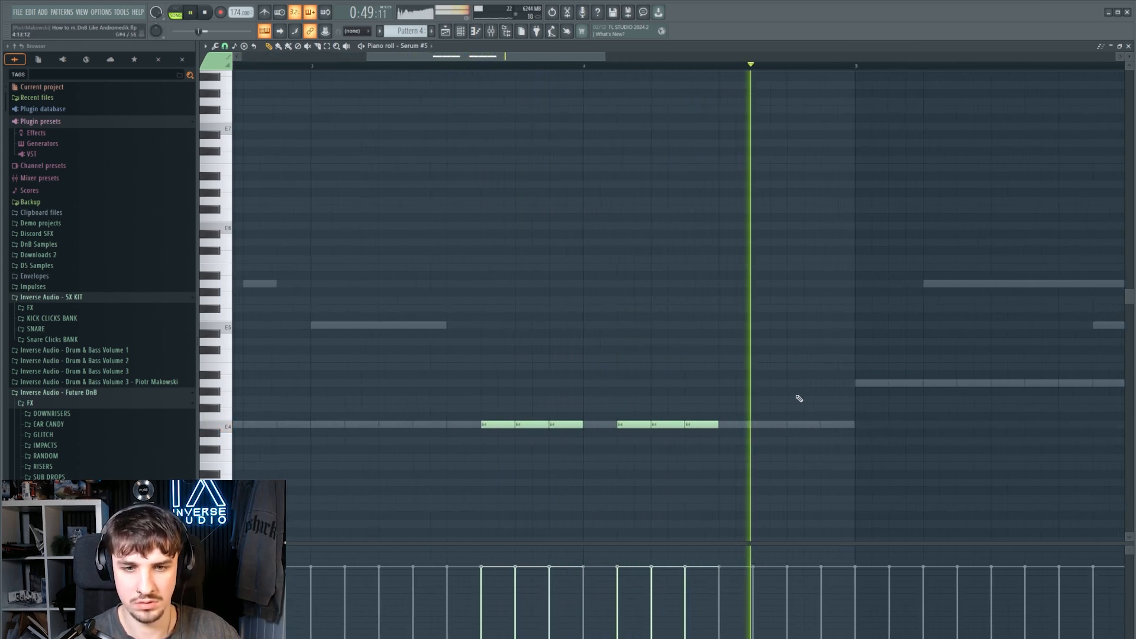
Add two more short E4 notes in the second half of bar 4 in Serum #5's piano roll
{"action": "left_click", "coordinate": [751, 425]}
{"action": "scroll", "coordinate": [764, 414], "scroll_direction": "down", "scroll_amount": 2}
{"action": "scroll", "coordinate": [774, 409], "scroll_direction": "down", "scroll_amount": 1}
{"action": "left_click", "coordinate": [784, 426]}
{"action": "scroll", "coordinate": [816, 406], "scroll_direction": "up", "scroll_amount": 3}
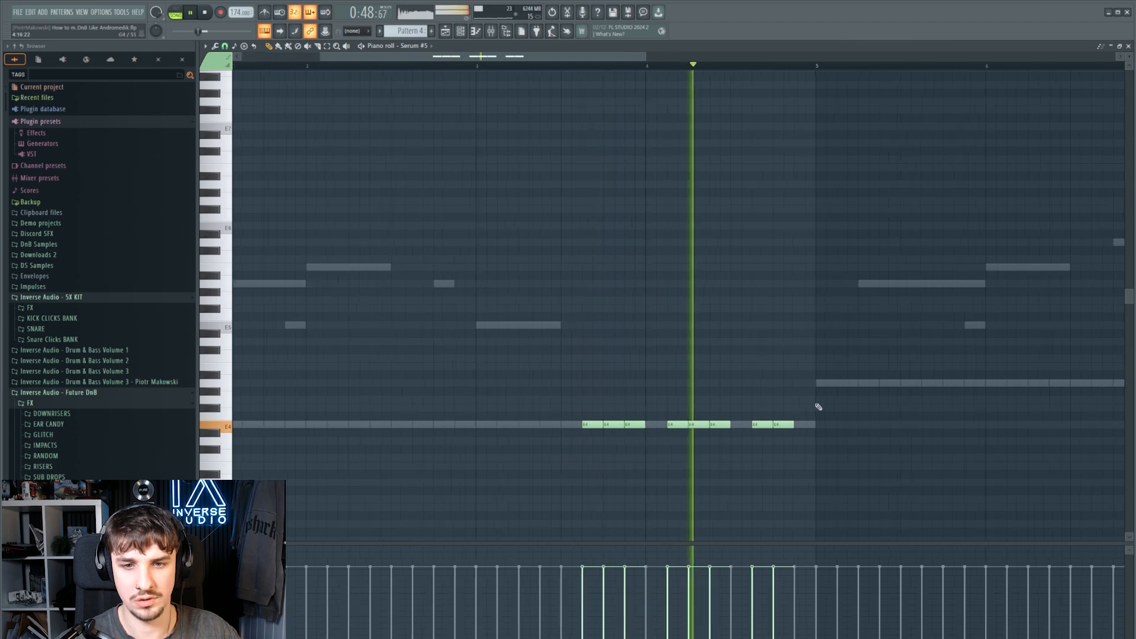
{"action": "scroll", "coordinate": [784, 391], "scroll_direction": "down", "scroll_amount": 2}
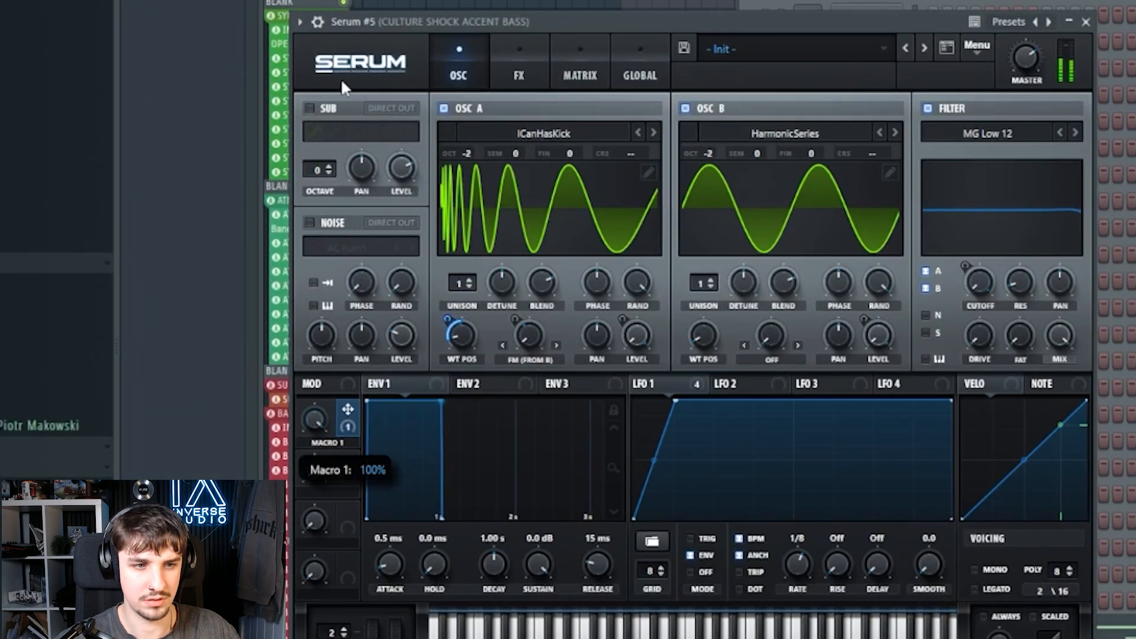
Adjust Macro 1 on Serum #5 to shift oscillator A's wavetable position
{"action": "left_click_drag", "start_coordinate": [342, 79], "coordinate": [308, 101]}
{"action": "left_click_drag", "start_coordinate": [305, 422], "coordinate": [311, 470]}
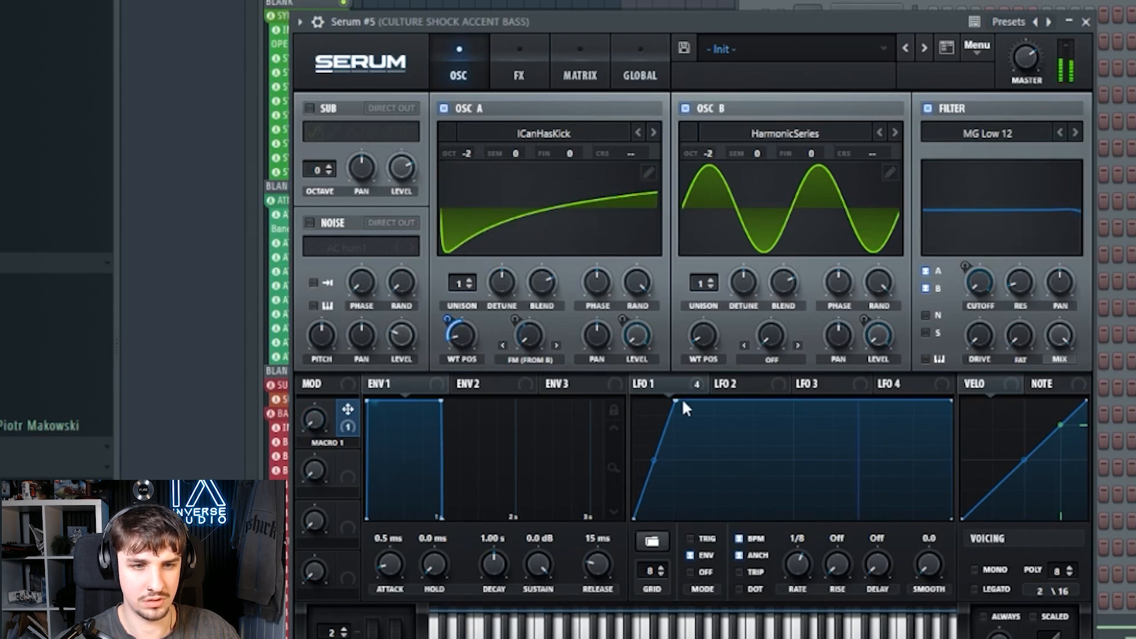
Reshape Serum #5's LFO 1 into a quick rise with a curved fall, and sweep Macro 1 up to 100% and back to audition it
{"action": "left_click_drag", "start_coordinate": [677, 400], "coordinate": [751, 362]}
{"action": "left_click_drag", "start_coordinate": [317, 422], "coordinate": [346, 304]}
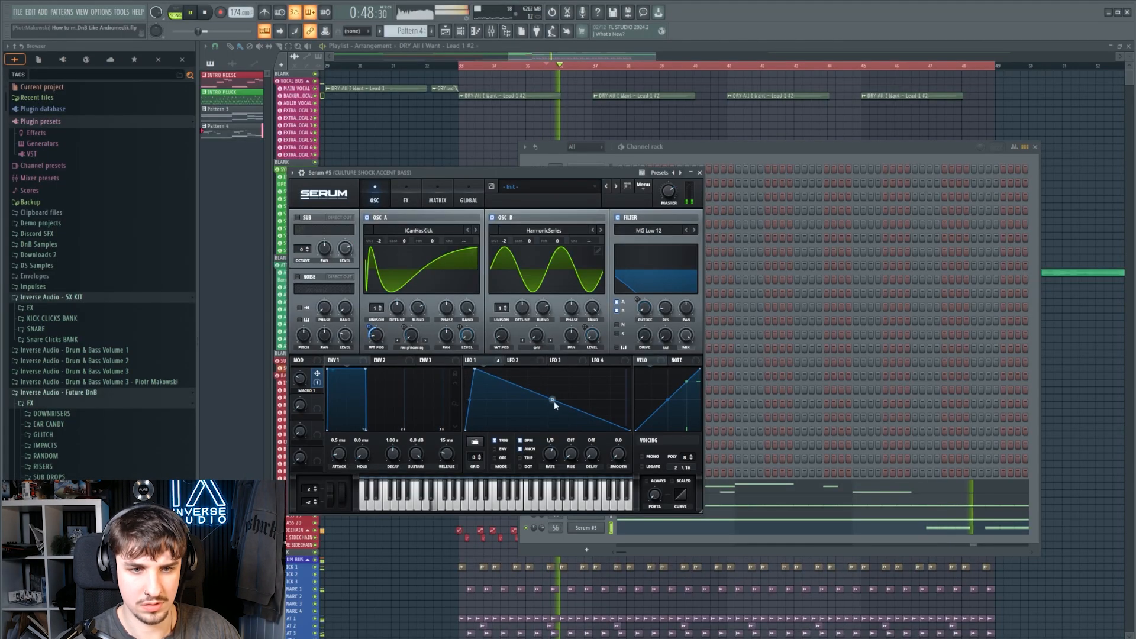
{"action": "mouse_move", "coordinate": [554, 400]}
{"action": "left_mouse_down"}
{"action": "mouse_move", "coordinate": [561, 376]}
{"action": "mouse_move", "coordinate": [560, 402]}
{"action": "left_mouse_up"}
{"action": "key", "text": "space"}
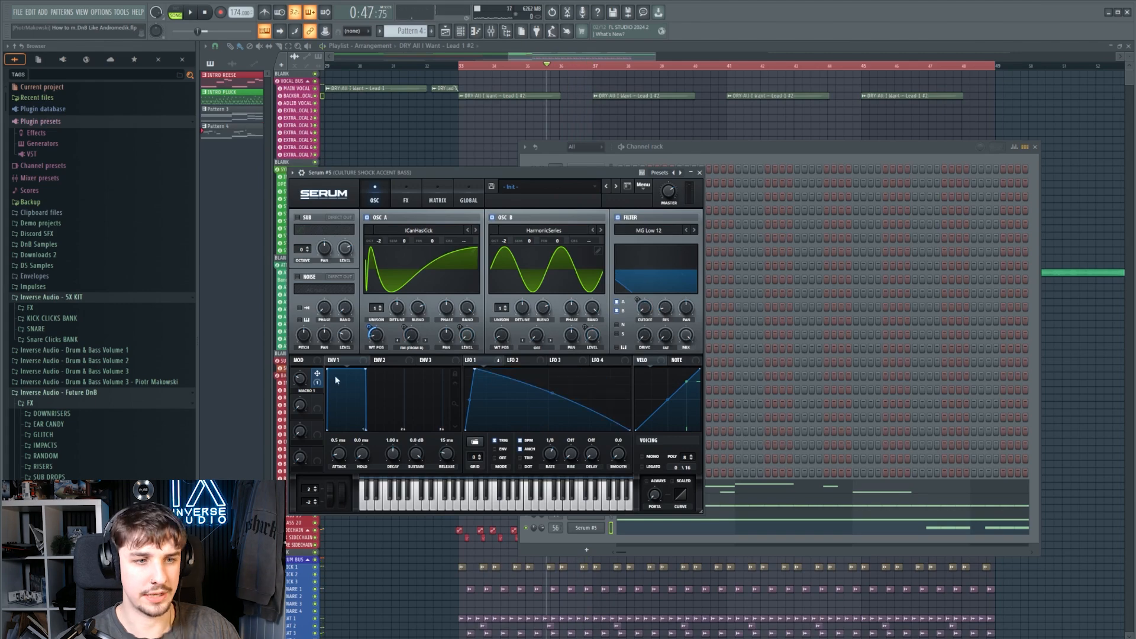
{"action": "key", "text": "space"}
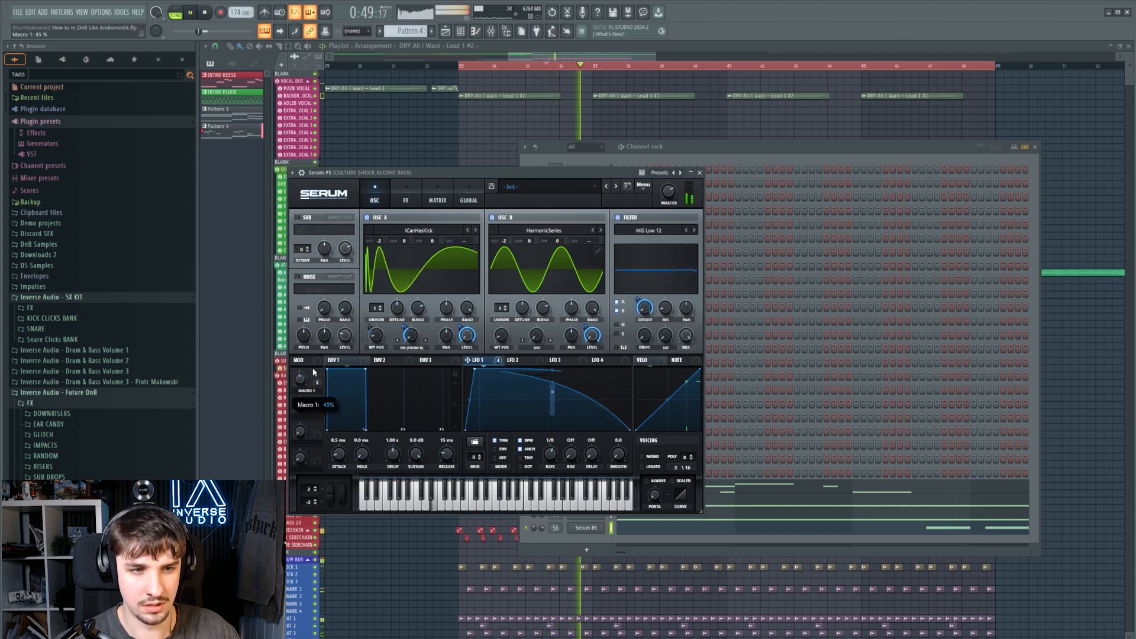
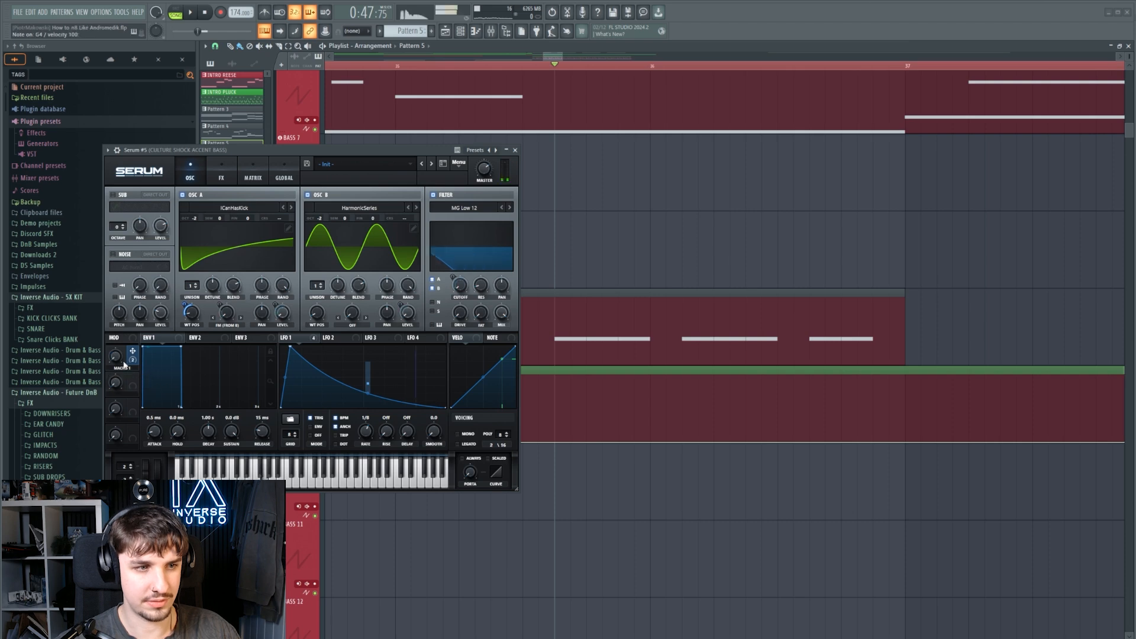
{"action": "left_click_drag", "start_coordinate": [123, 365], "coordinate": [128, 301]}
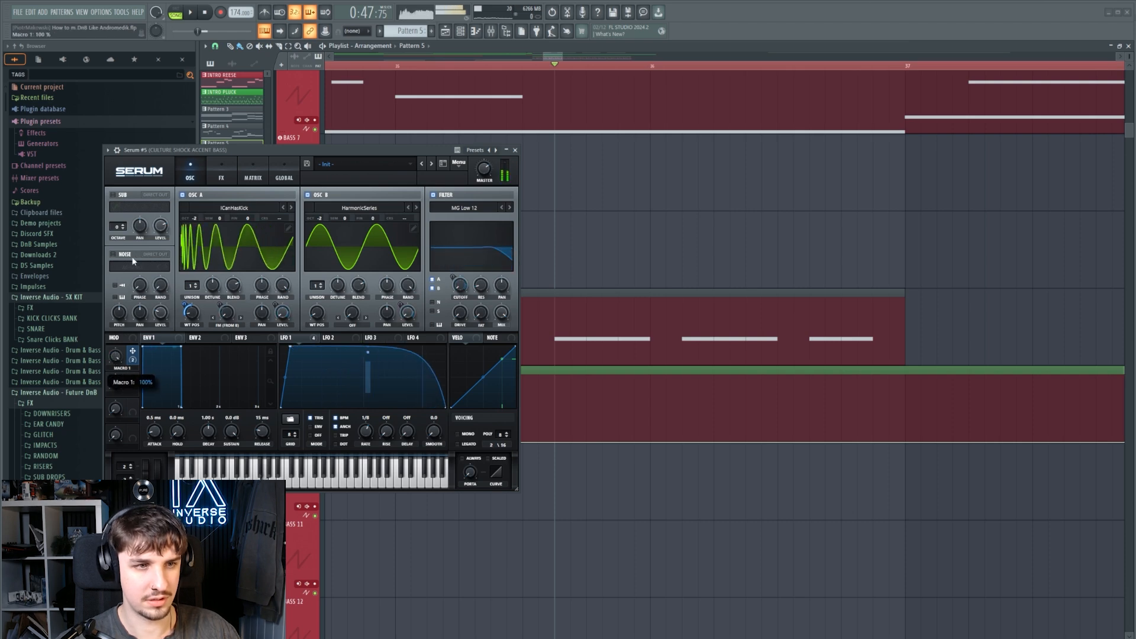
{"action": "left_click_drag", "start_coordinate": [134, 261], "coordinate": [131, 435]}
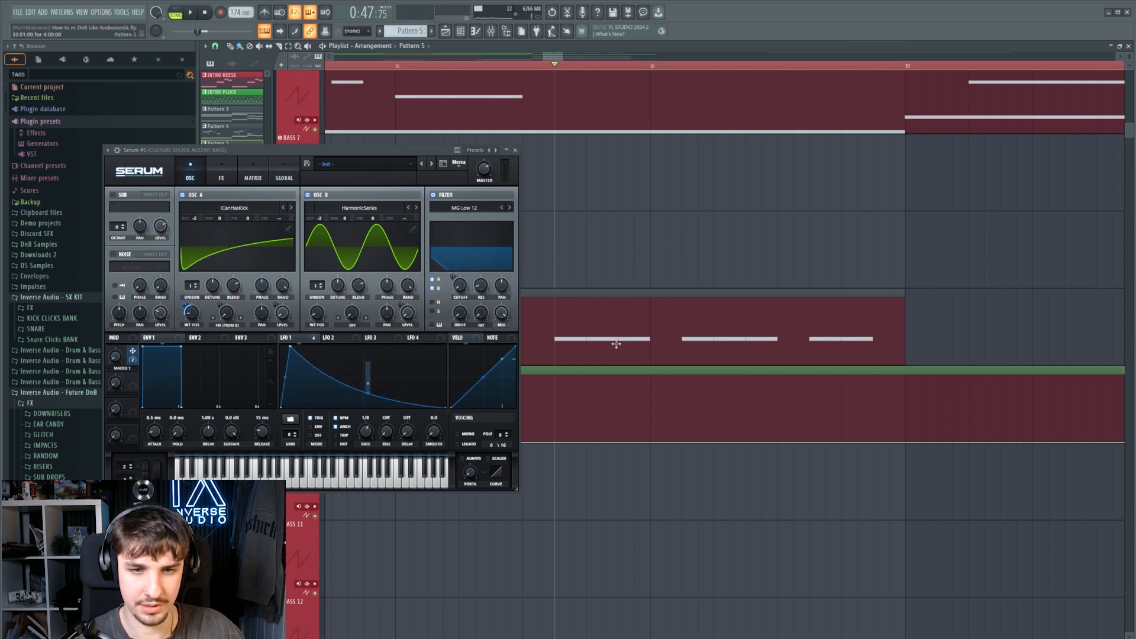
Shape the Macro 1 automation to rise across each of the first two accent notes, dropping back between them
{"action": "scroll", "coordinate": [616, 344], "scroll_direction": "up", "scroll_amount": 2}
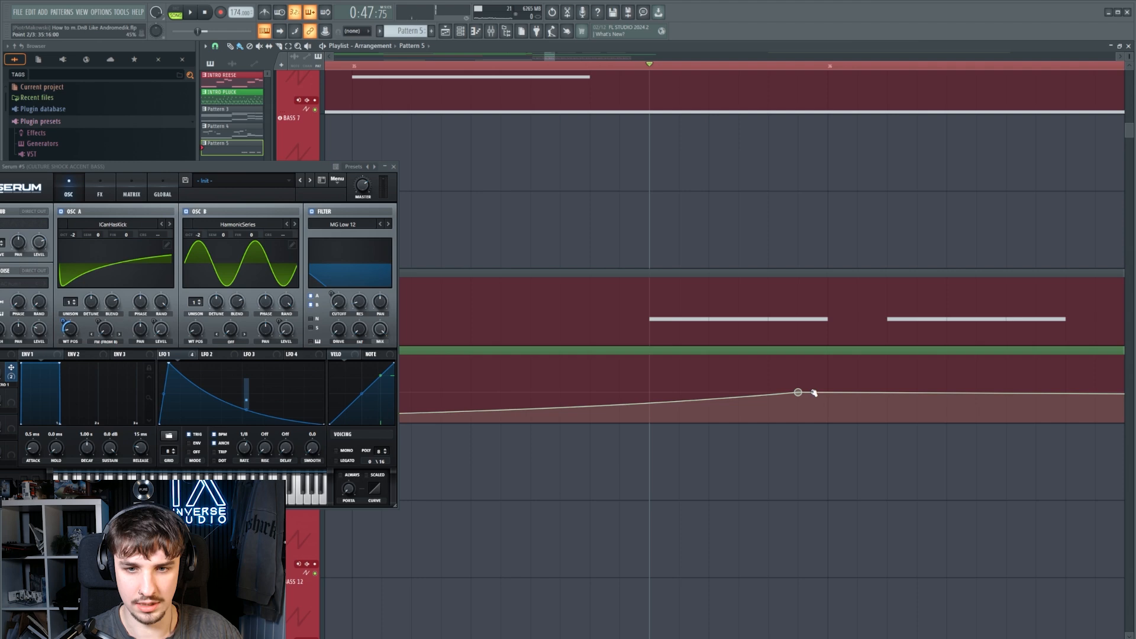
{"action": "left_click_drag", "start_coordinate": [802, 391], "coordinate": [879, 416]}
{"action": "left_click", "coordinate": [649, 413]}
{"action": "key", "text": "space"}
{"action": "left_click_drag", "start_coordinate": [662, 406], "coordinate": [646, 407]}
{"action": "right_click", "coordinate": [818, 399]}
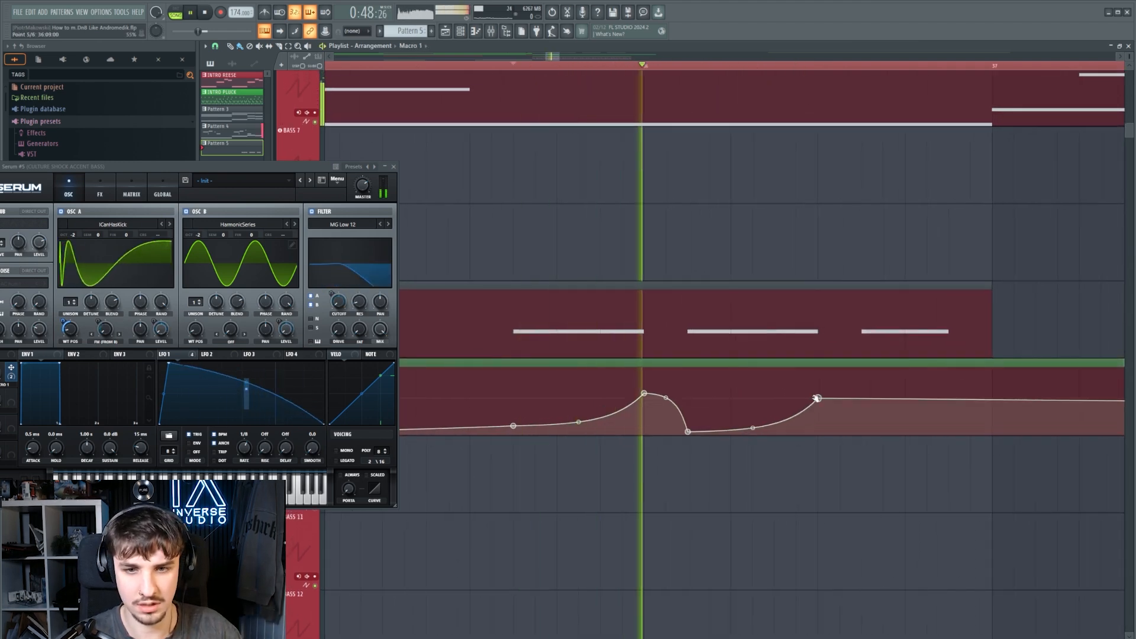
Continue the Macro 1 automation with a dip and another rise across the third accent note, and play it back
{"action": "left_click_drag", "start_coordinate": [818, 399], "coordinate": [948, 382]}
{"action": "key", "text": "space"}
{"action": "key", "text": "space"}
{"action": "right_click", "coordinate": [862, 395]}
{"action": "right_click", "coordinate": [948, 390]}
{"action": "key", "text": "space"}
{"action": "key", "text": "space"}
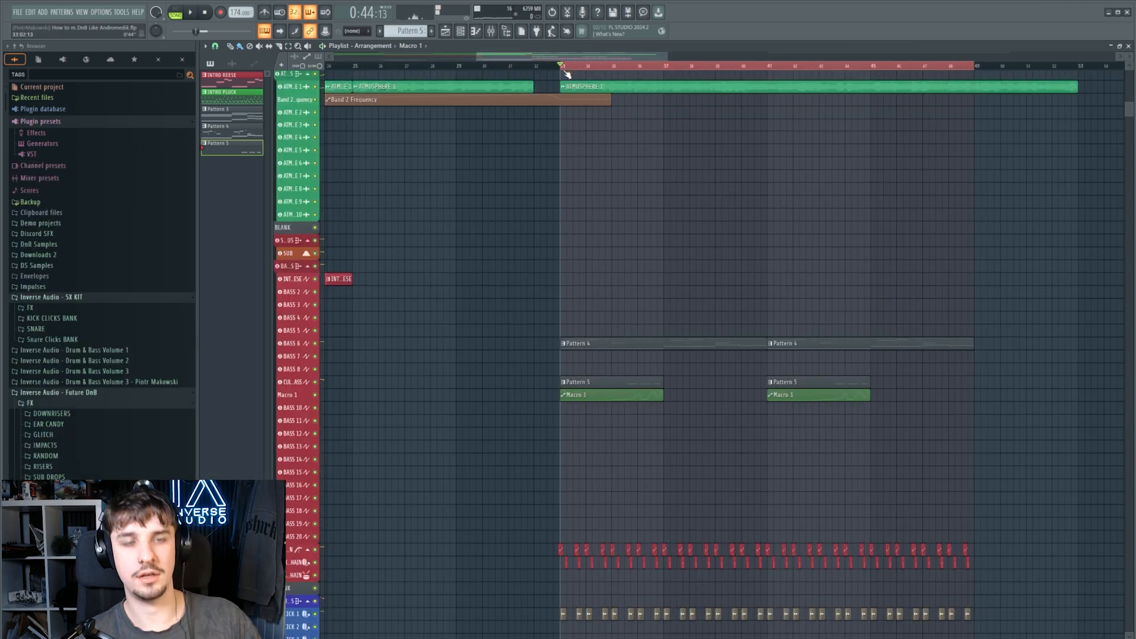
In bar 8 of Serum #3's melody, lengthen the F#5 note and add a D5 note running to the bar's end
{"action": "scroll", "coordinate": [654, 324], "scroll_direction": "up", "scroll_amount": 10}
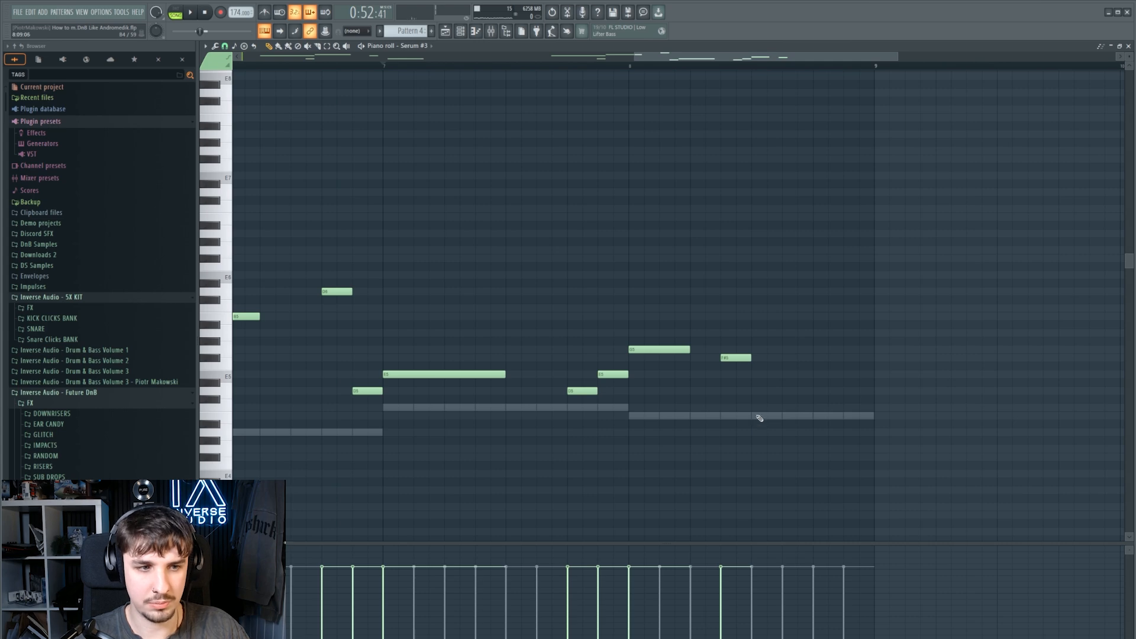
{"action": "key", "text": "space"}
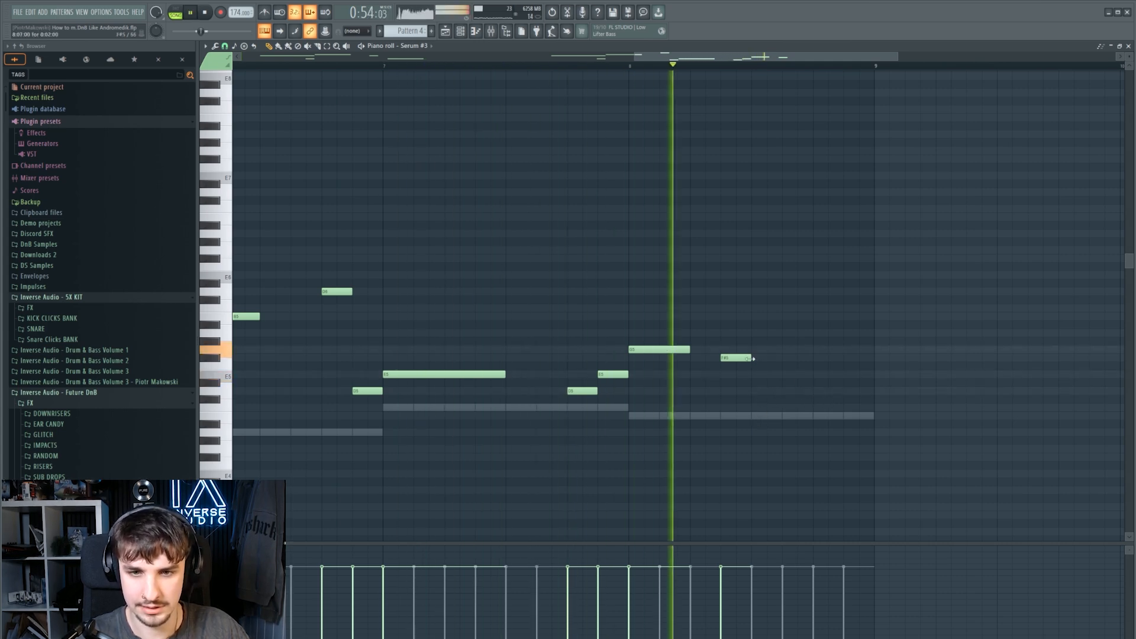
{"action": "left_click_drag", "start_coordinate": [753, 359], "coordinate": [841, 392]}
{"action": "scroll", "coordinate": [859, 391], "scroll_direction": "down", "scroll_amount": 3}
{"action": "left_click_drag", "start_coordinate": [871, 343], "coordinate": [873, 380]}
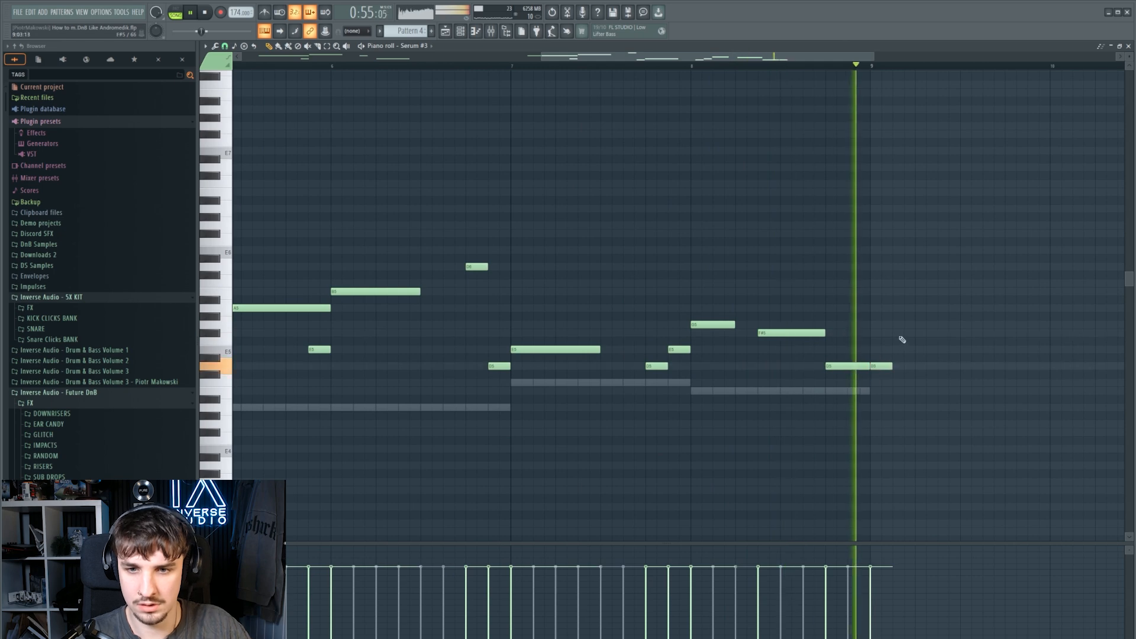
{"action": "right_click", "coordinate": [882, 366]}
{"action": "scroll", "coordinate": [947, 379], "scroll_direction": "down", "scroll_amount": 3}
{"action": "scroll", "coordinate": [739, 322], "scroll_direction": "up", "scroll_amount": 3}
{"action": "scroll", "coordinate": [829, 337], "scroll_direction": "down", "scroll_amount": 2}
{"action": "key", "text": "space"}
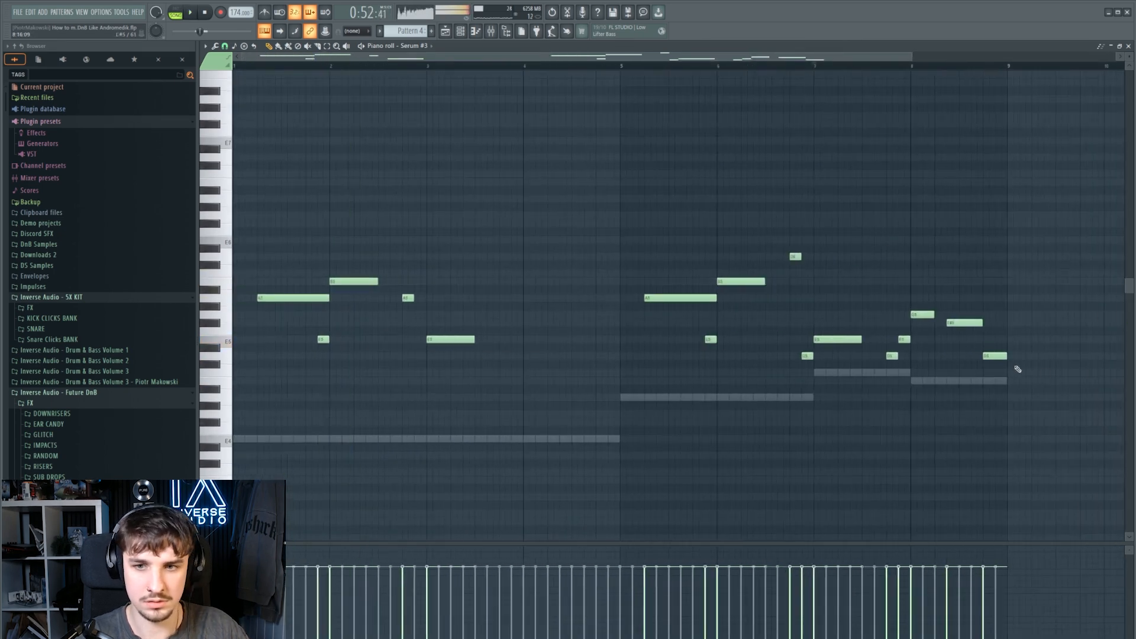
Shorten the last D5 note in Serum #3's melody and add a short E5 note after it at the end of bar 8
{"action": "key", "text": "space"}
{"action": "mouse_move", "coordinate": [1006, 357]}
{"action": "left_mouse_down"}
{"action": "mouse_move", "coordinate": [994, 356]}
{"action": "mouse_move", "coordinate": [1002, 339]}
{"action": "left_mouse_up"}
{"action": "left_click", "coordinate": [1001, 347]}
{"action": "scroll", "coordinate": [1037, 342], "scroll_direction": "down", "scroll_amount": 1}
{"action": "scroll", "coordinate": [733, 320], "scroll_direction": "up", "scroll_amount": 3}
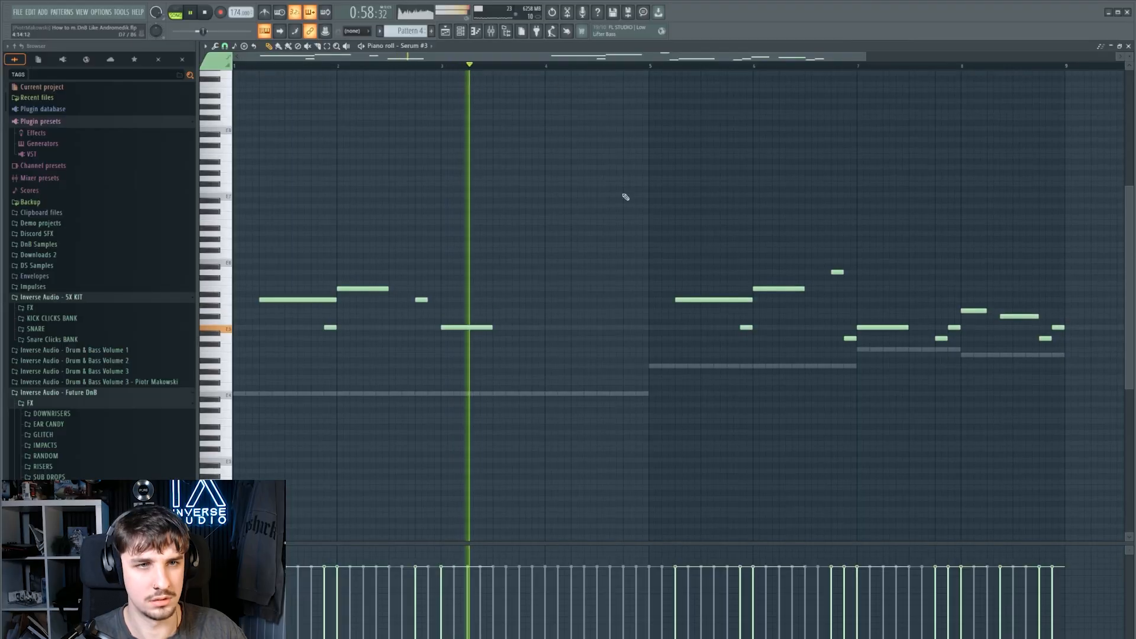
Return to the playlist's drop section and add another Serum instance to the channel rack
{"action": "left_click", "coordinate": [491, 31]}
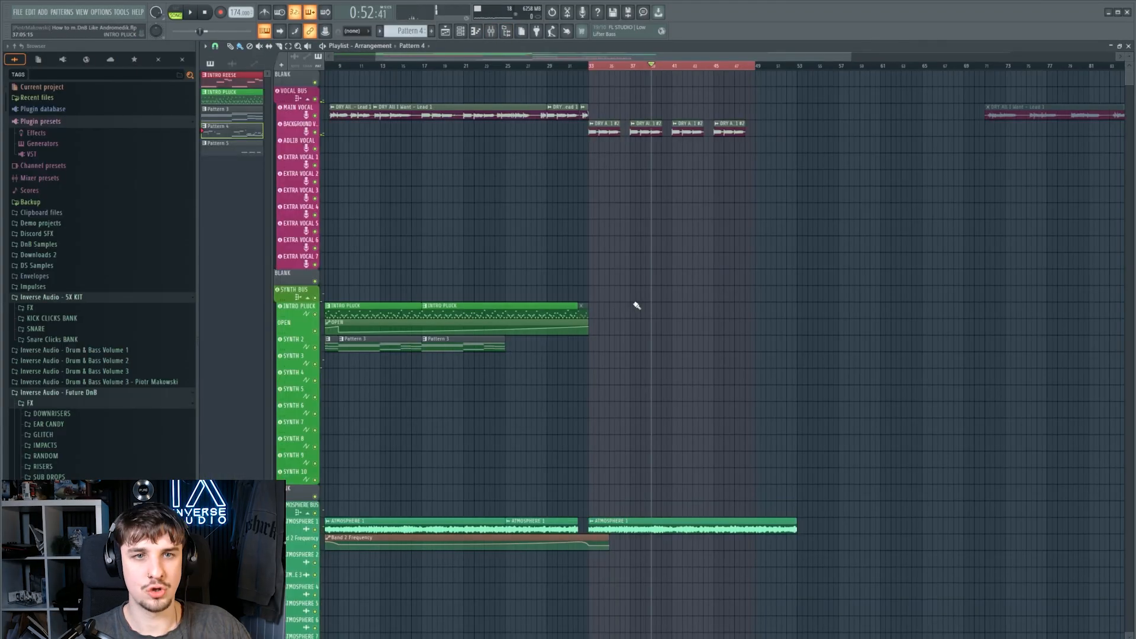
{"action": "scroll", "coordinate": [633, 304], "scroll_direction": "up", "scroll_amount": 4}
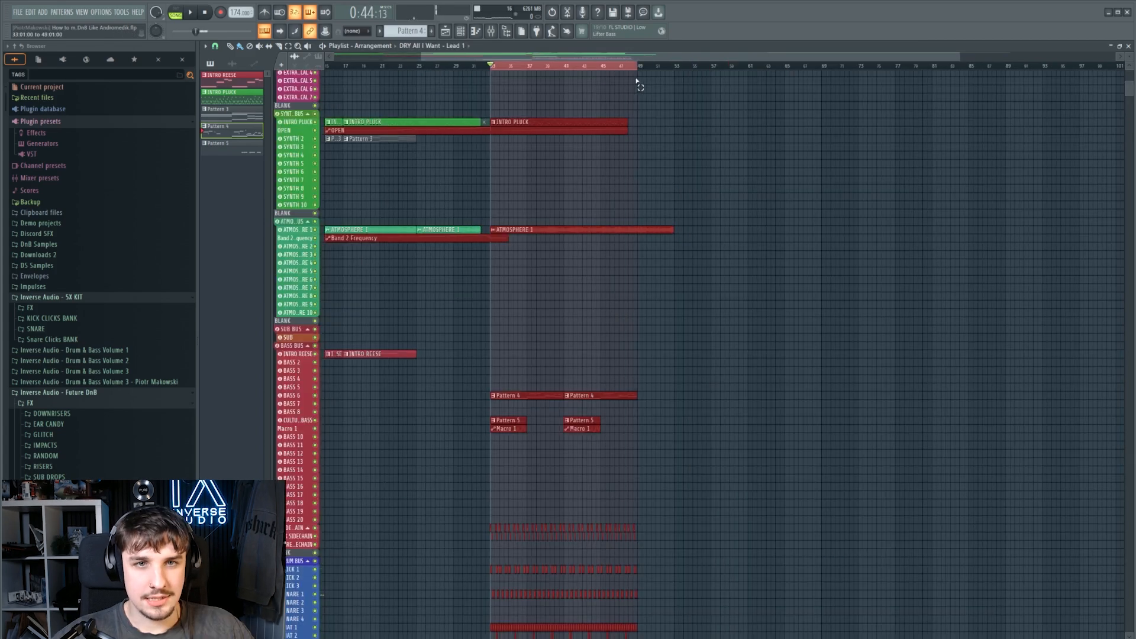
{"action": "left_click", "coordinate": [462, 32]}
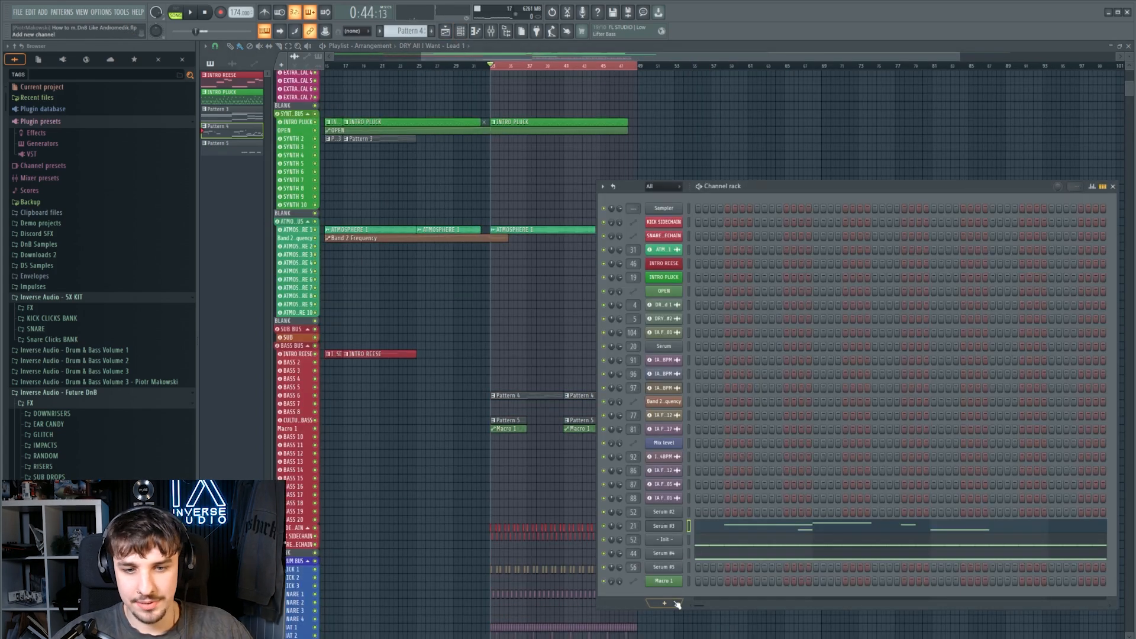
{"action": "left_click", "coordinate": [678, 605]}
{"action": "left_click", "coordinate": [795, 357]}
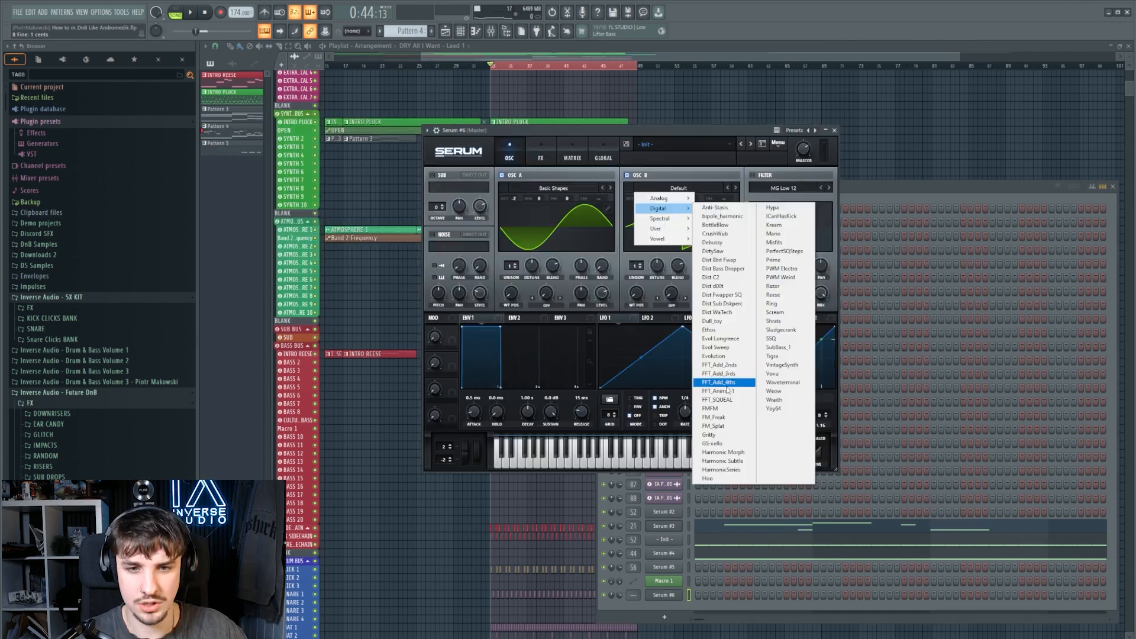
Load the HarmonicSeries wavetable in Serum #6's oscillator B, raise its wavetable position and set its octave to -2
{"action": "left_click", "coordinate": [729, 478]}
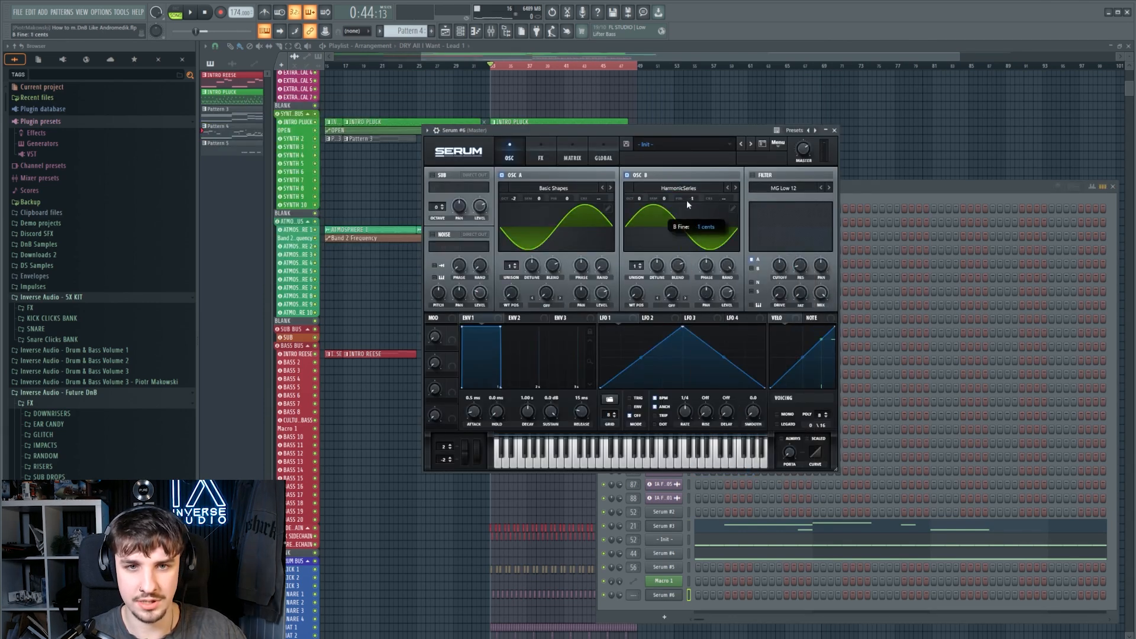
{"action": "left_click_drag", "start_coordinate": [636, 292], "coordinate": [642, 282]}
{"action": "left_click_drag", "start_coordinate": [639, 199], "coordinate": [634, 221]}
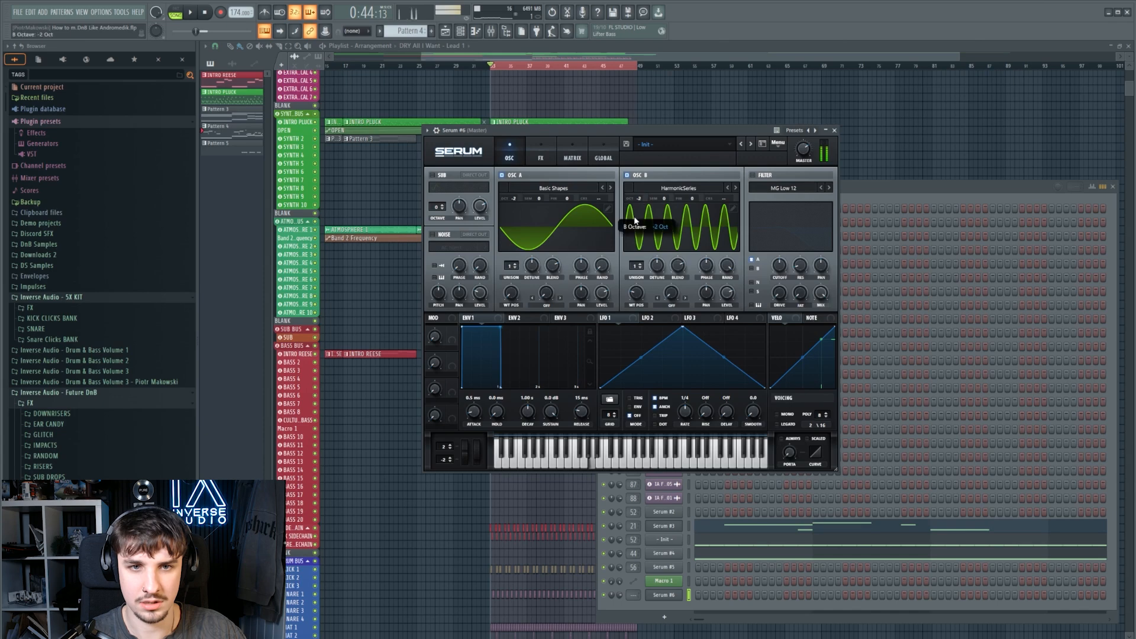
Set oscillator A's warp mode to FM (from B) on Serum #6 with an amount of about 44%
{"action": "left_click", "coordinate": [546, 306]}
{"action": "left_click", "coordinate": [559, 499]}
{"action": "left_click_drag", "start_coordinate": [546, 292], "coordinate": [543, 274]}
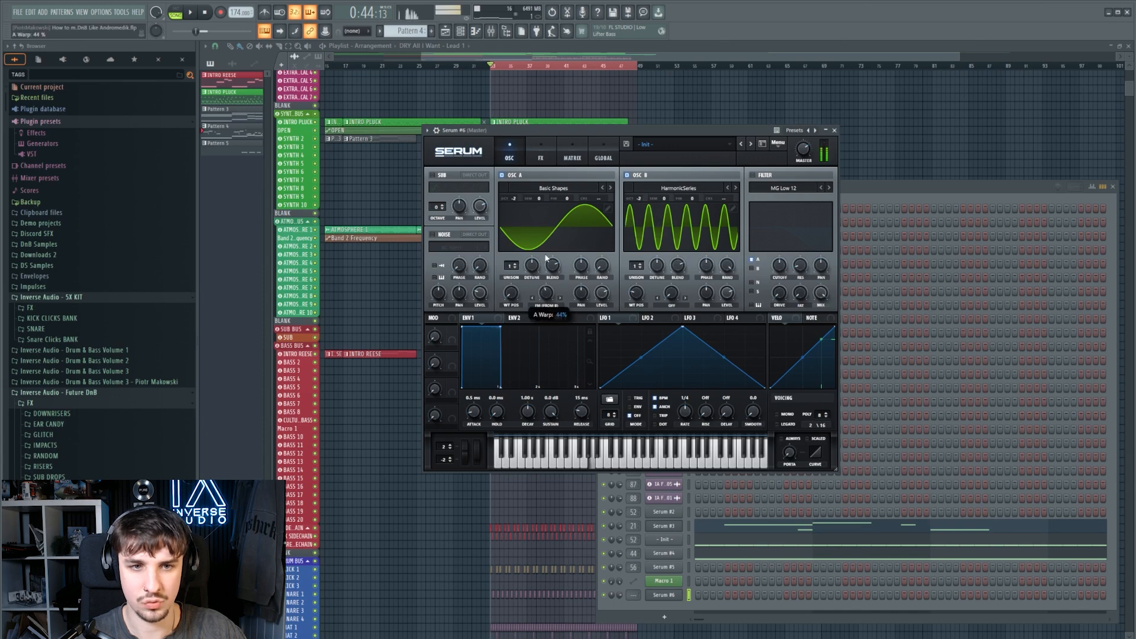
Try Distortion and enable Chorus among Serum #6's effects
{"action": "left_click", "coordinate": [540, 153]}
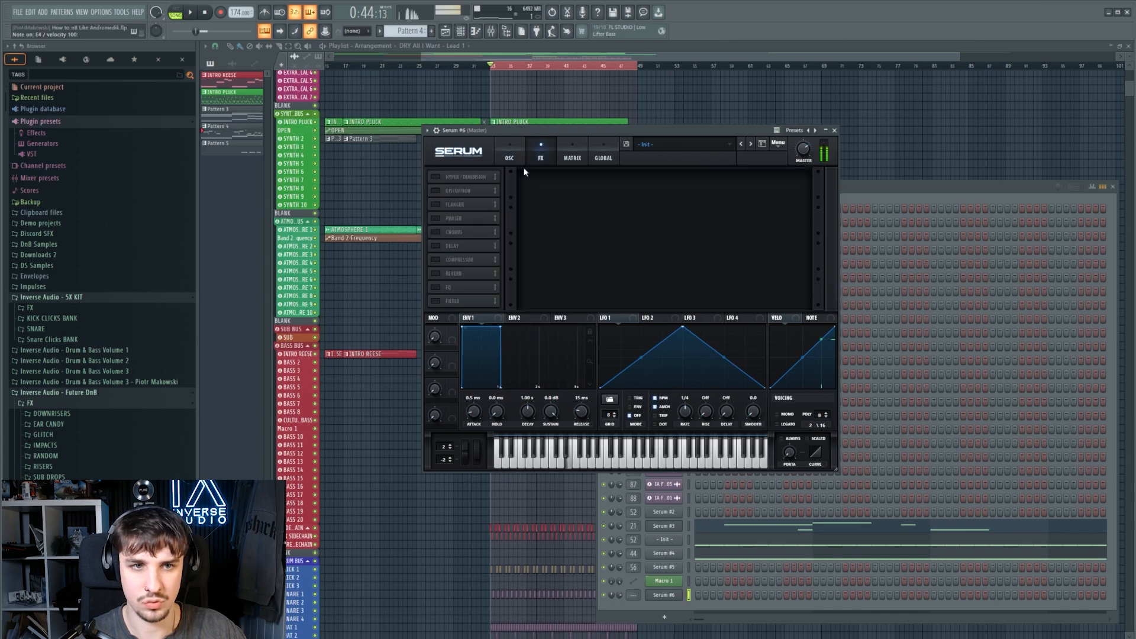
{"action": "left_click", "coordinate": [435, 191]}
{"action": "left_click", "coordinate": [468, 232]}
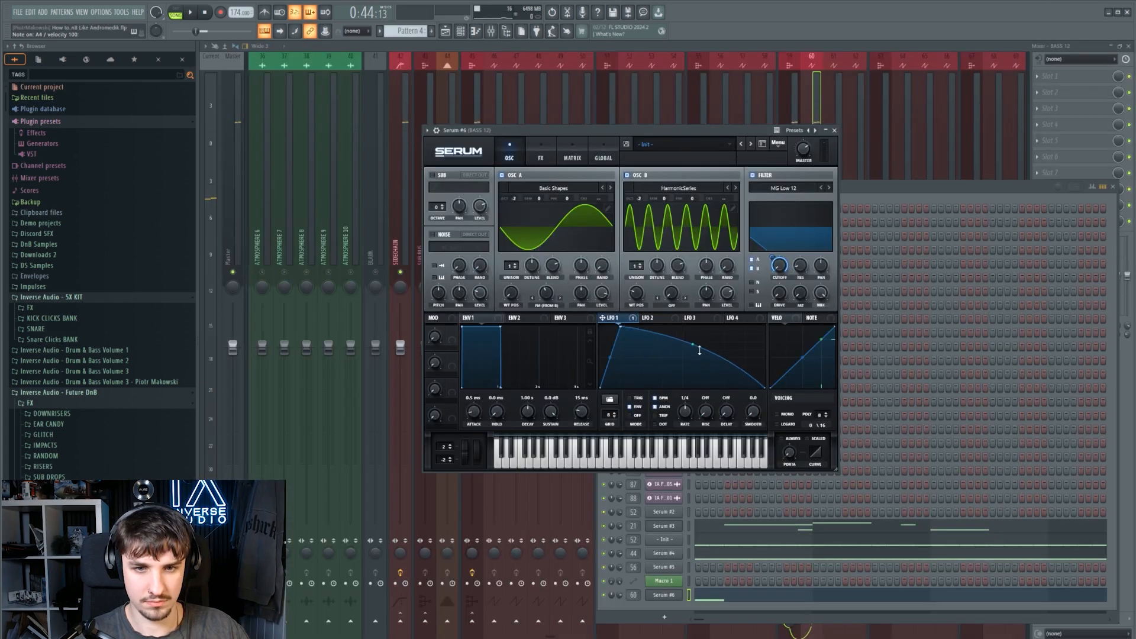
Adjust LFO 1's falling curve and its filter cutoff modulation amount on Serum #6, with the filter type set to Peak 12
{"action": "left_click_drag", "start_coordinate": [699, 351], "coordinate": [700, 337]}
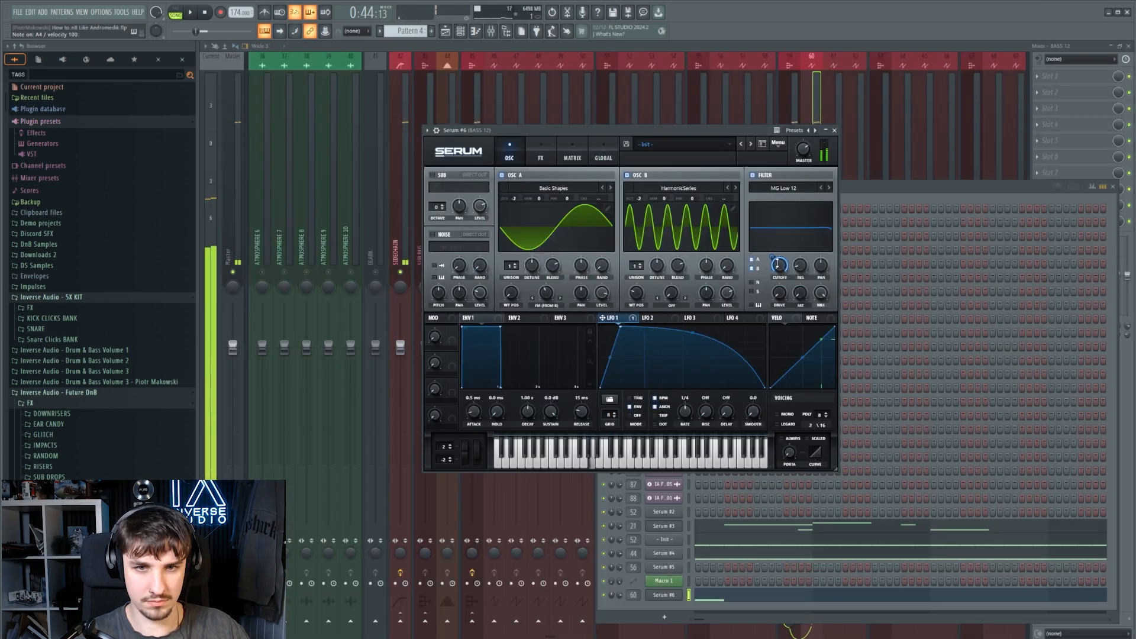
{"action": "left_click_drag", "start_coordinate": [773, 263], "coordinate": [770, 271]}
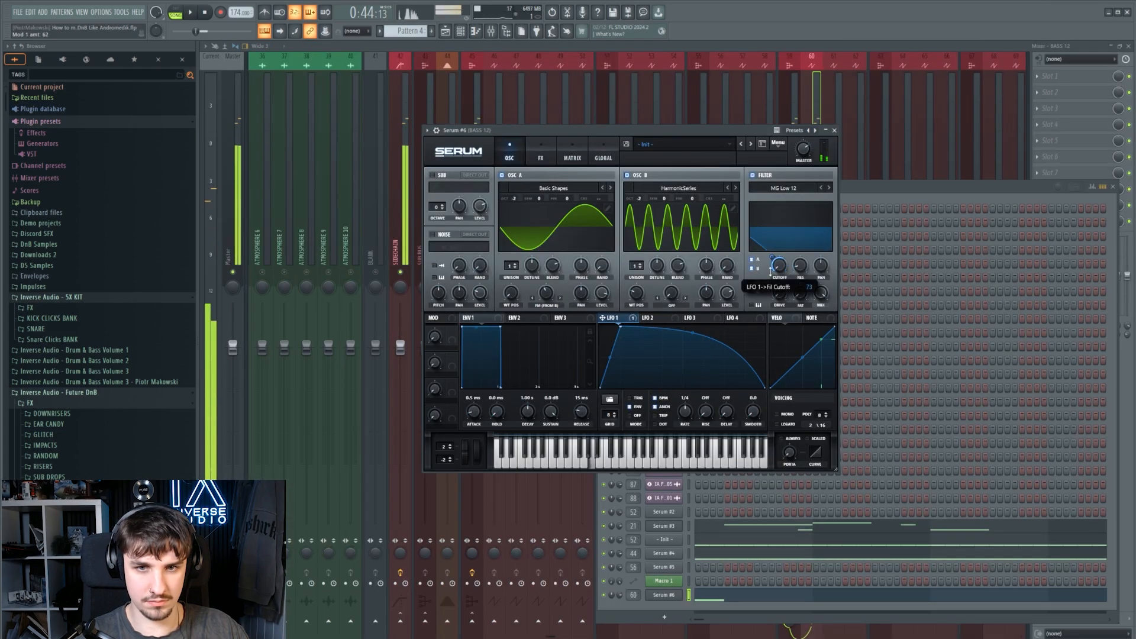
{"action": "left_click", "coordinate": [831, 188]}
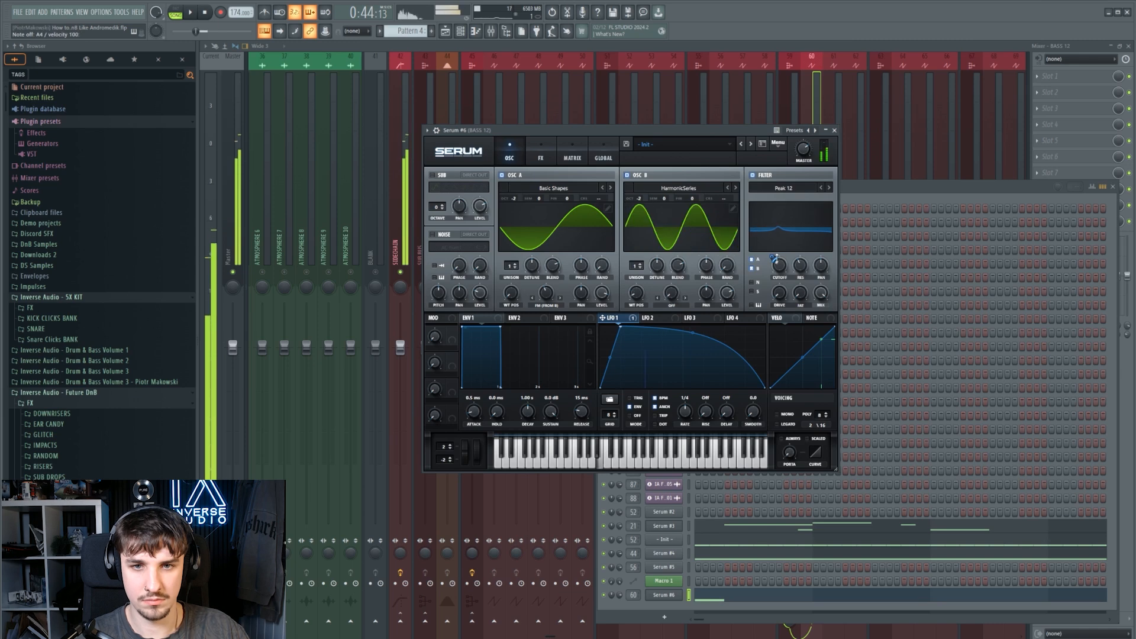
Check Serum #6's effects and lower oscillator B's wavetable position
{"action": "left_click", "coordinate": [538, 156]}
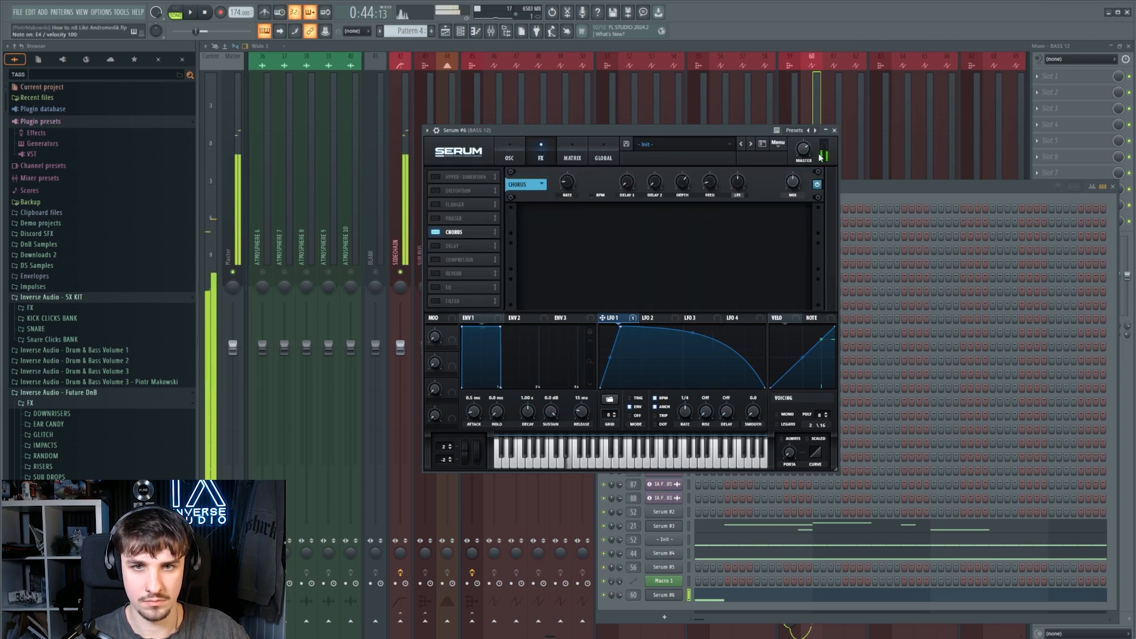
{"action": "left_click", "coordinate": [509, 156]}
{"action": "left_click_drag", "start_coordinate": [636, 293], "coordinate": [625, 305]}
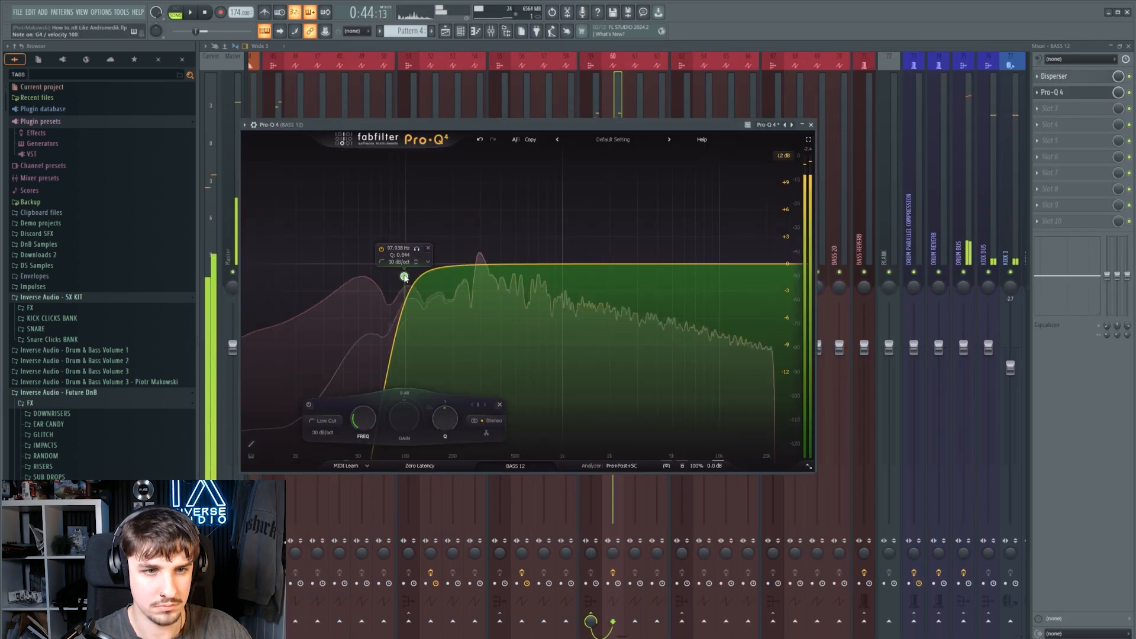
Lower the Pro-Q 4 low cut frequency on the BASS 12 mixer track and add Rift in the following effect slot
{"action": "left_click_drag", "start_coordinate": [401, 274], "coordinate": [376, 279]}
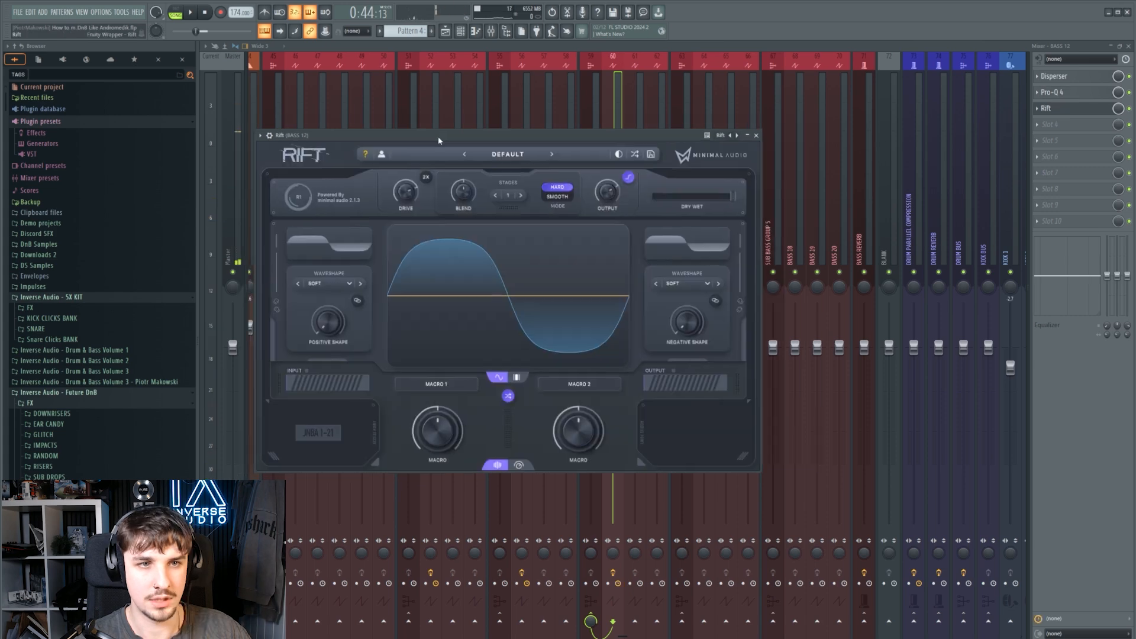
{"action": "left_click_drag", "start_coordinate": [438, 140], "coordinate": [579, 154]}
{"action": "mouse_move", "coordinate": [540, 225]}
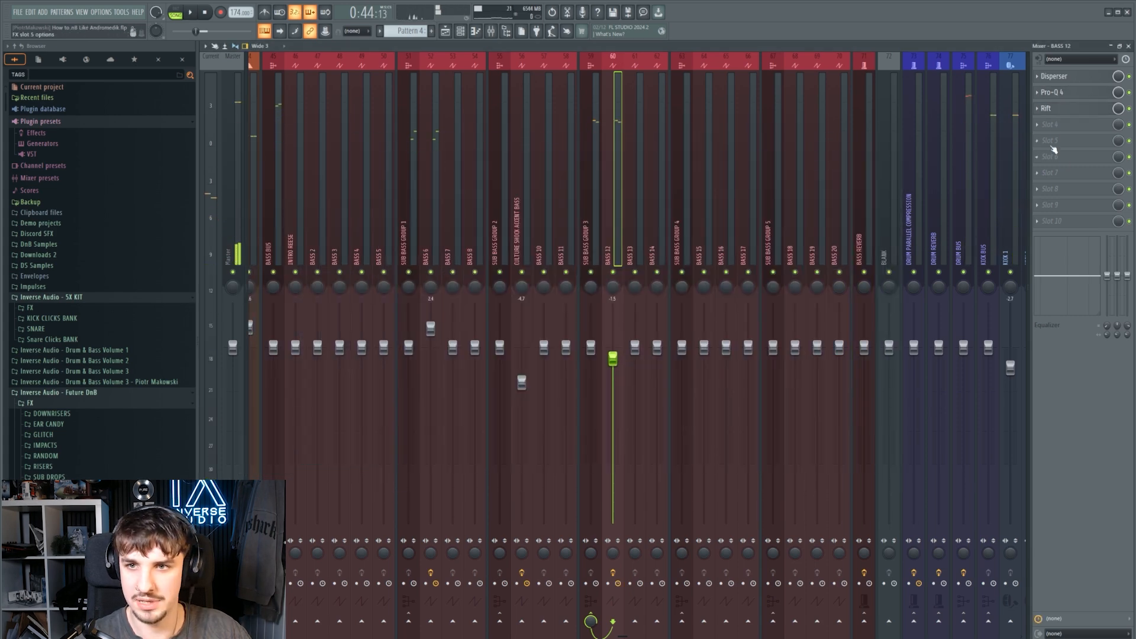
Open the options of BASS 12's fourth effect slot, play back the bass and lower the track's fader slightly
{"action": "left_click", "coordinate": [1049, 127]}
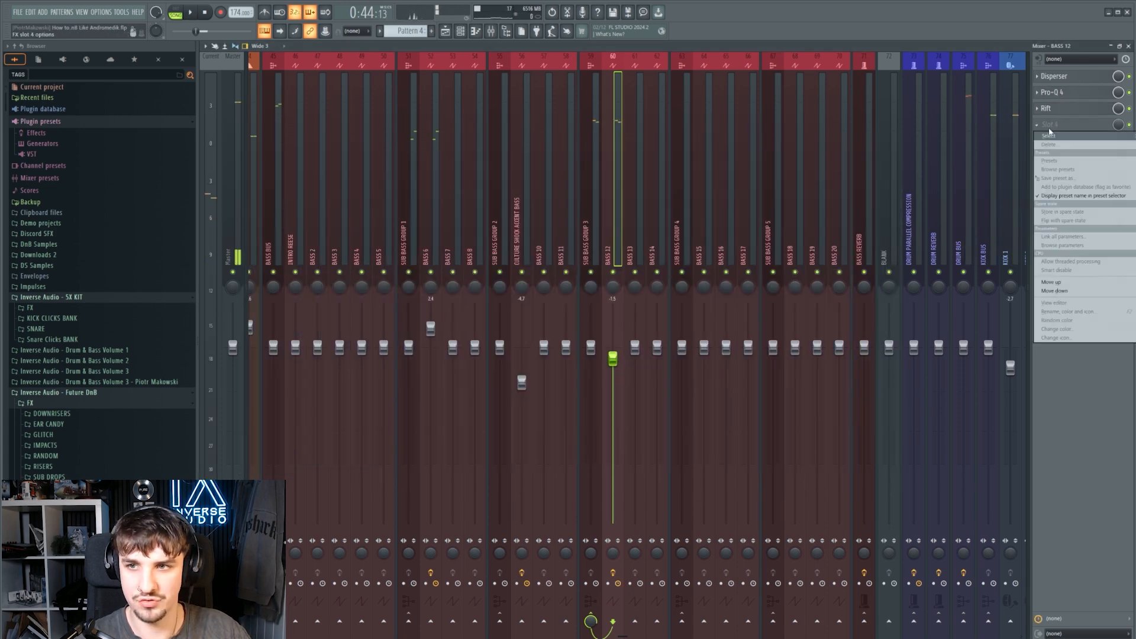
{"action": "left_click", "coordinate": [1049, 127]}
{"action": "left_click", "coordinate": [1049, 127]}
{"action": "left_click", "coordinate": [1049, 127]}
{"action": "key", "text": "space"}
{"action": "left_click_drag", "start_coordinate": [613, 359], "coordinate": [613, 367]}
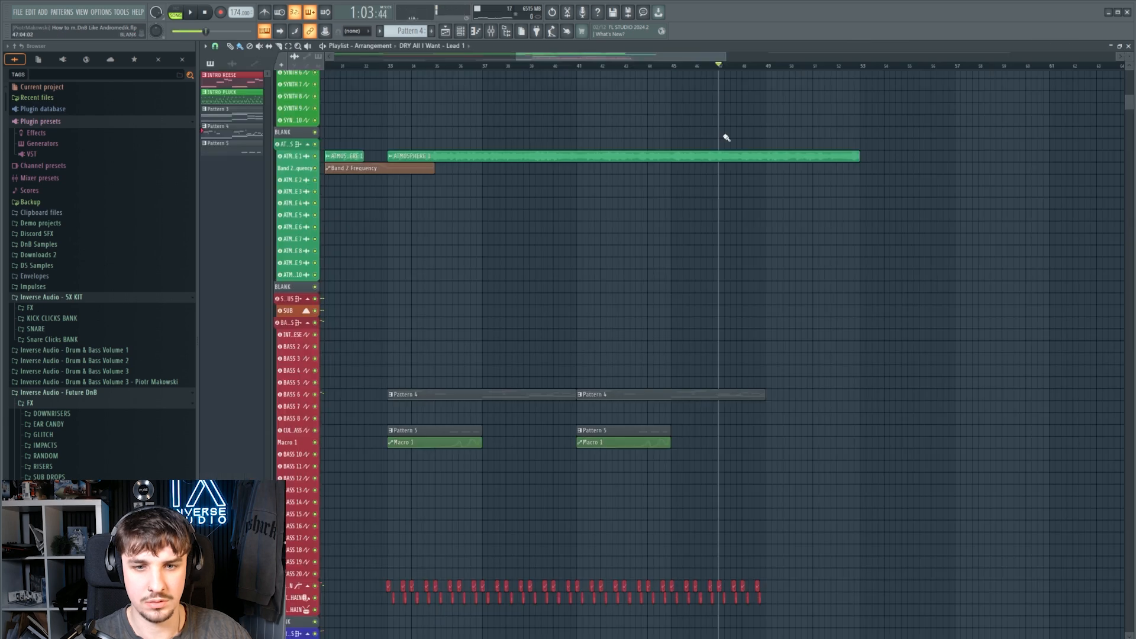
Select the playlist range from bar 41 to bar 49 and bring up the channel rack
{"action": "scroll", "coordinate": [723, 140], "scroll_direction": "up", "scroll_amount": 3}
{"action": "scroll", "coordinate": [762, 317], "scroll_direction": "up", "scroll_amount": 5}
{"action": "scroll", "coordinate": [838, 203], "scroll_direction": "down", "scroll_amount": 2}
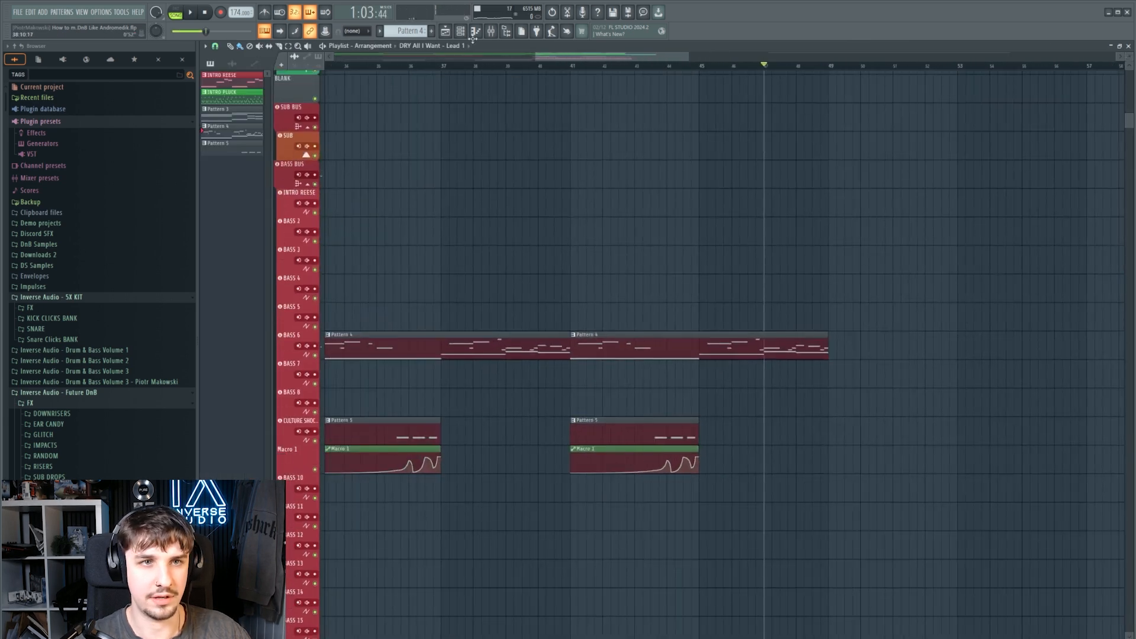
{"action": "left_click_drag", "start_coordinate": [829, 68], "coordinate": [579, 74]}
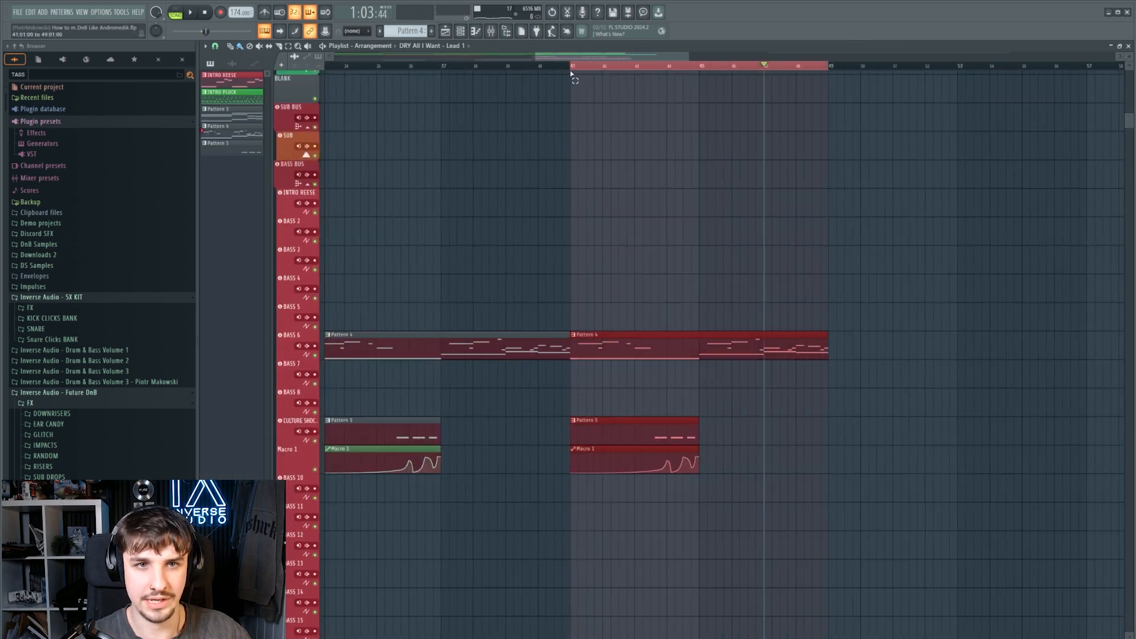
{"action": "key", "text": "F6"}
{"action": "left_click_drag", "start_coordinate": [629, 111], "coordinate": [623, 108]}
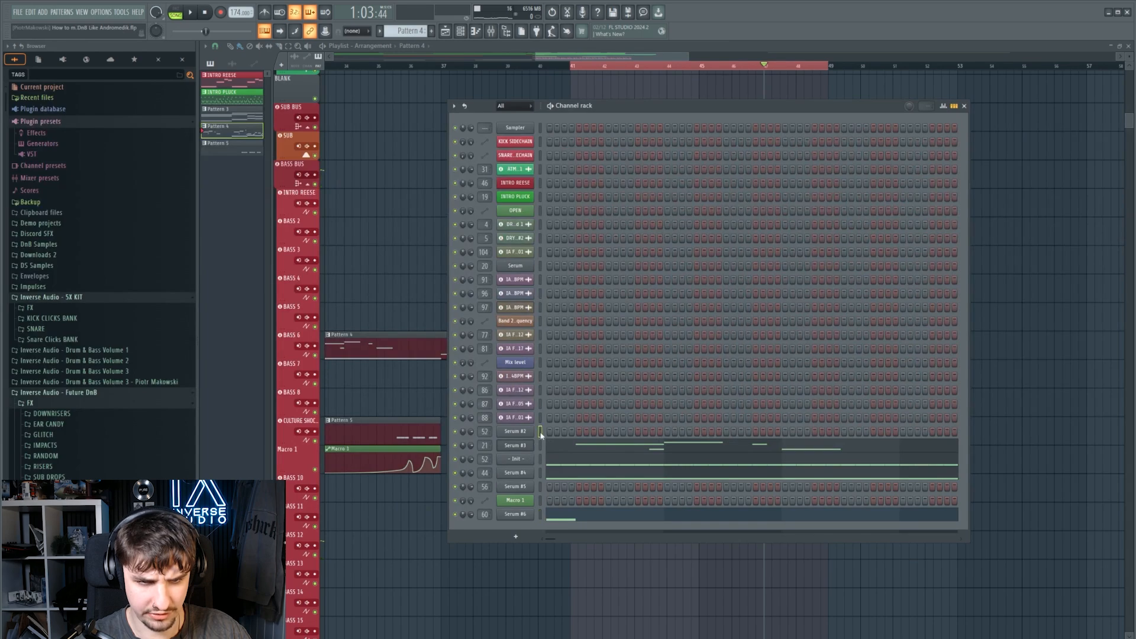
Stop playback and select the playlist range from bar 45 to bar 49
{"action": "key", "text": "space"}
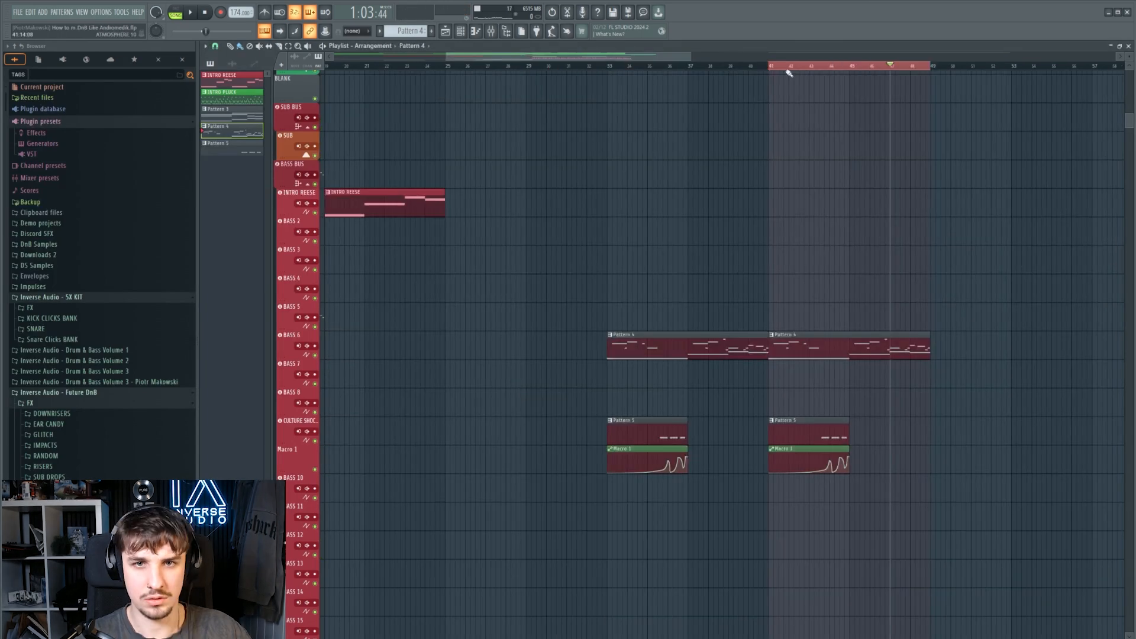
{"action": "right_click", "coordinate": [787, 69]}
{"action": "scroll", "coordinate": [643, 180], "scroll_direction": "down", "scroll_amount": 2}
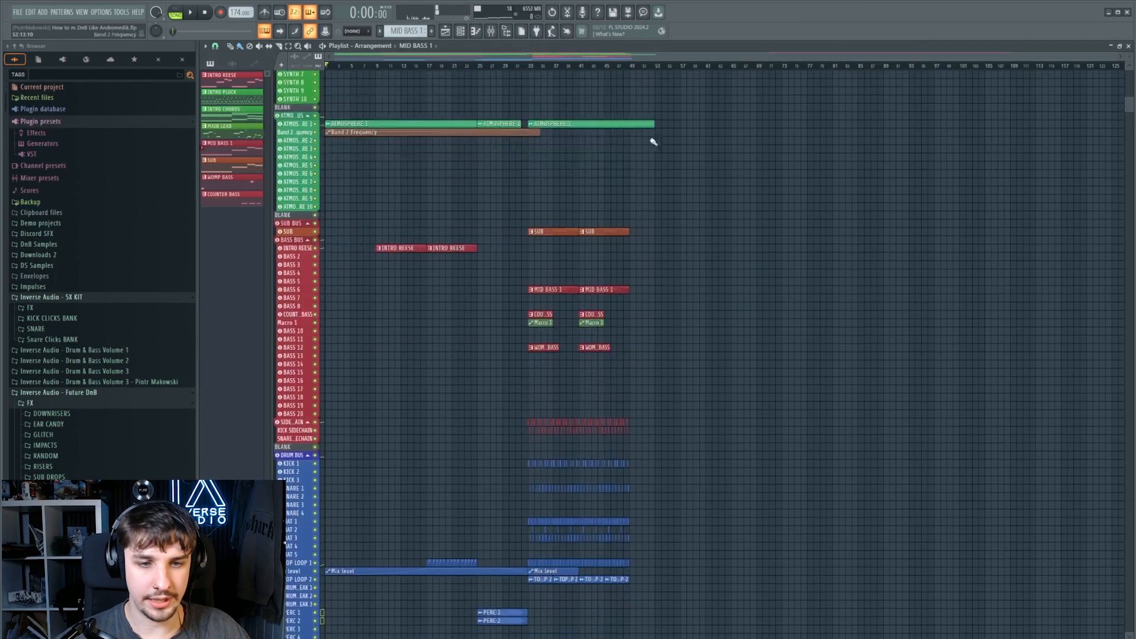
{"action": "scroll", "coordinate": [649, 139], "scroll_direction": "down", "scroll_amount": 5}
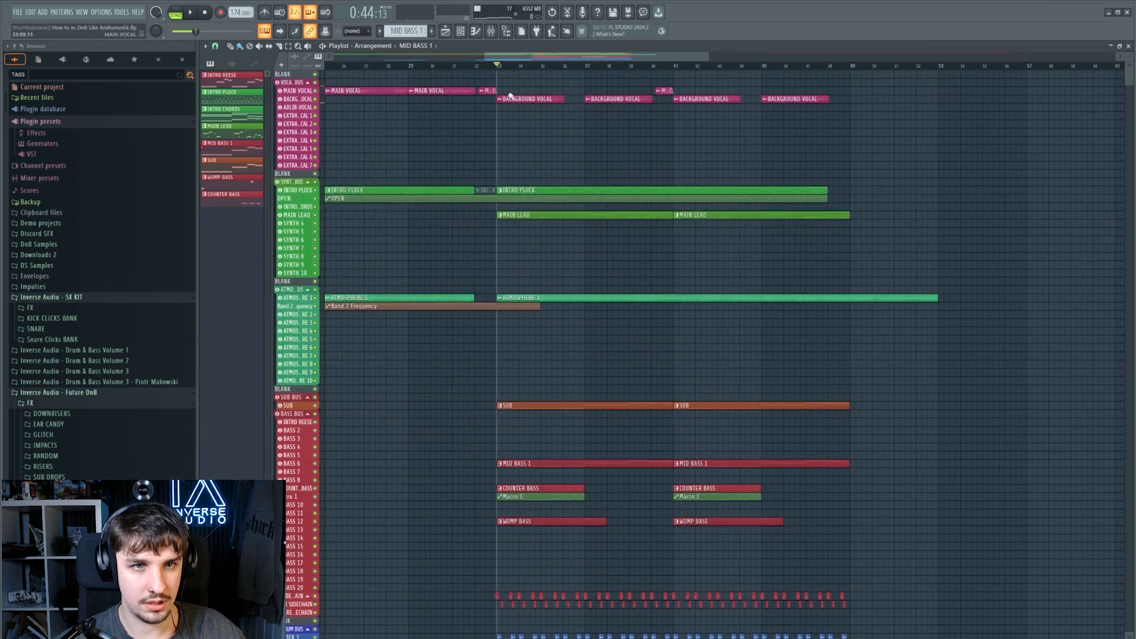
{"action": "scroll", "coordinate": [548, 133], "scroll_direction": "up", "scroll_amount": 5}
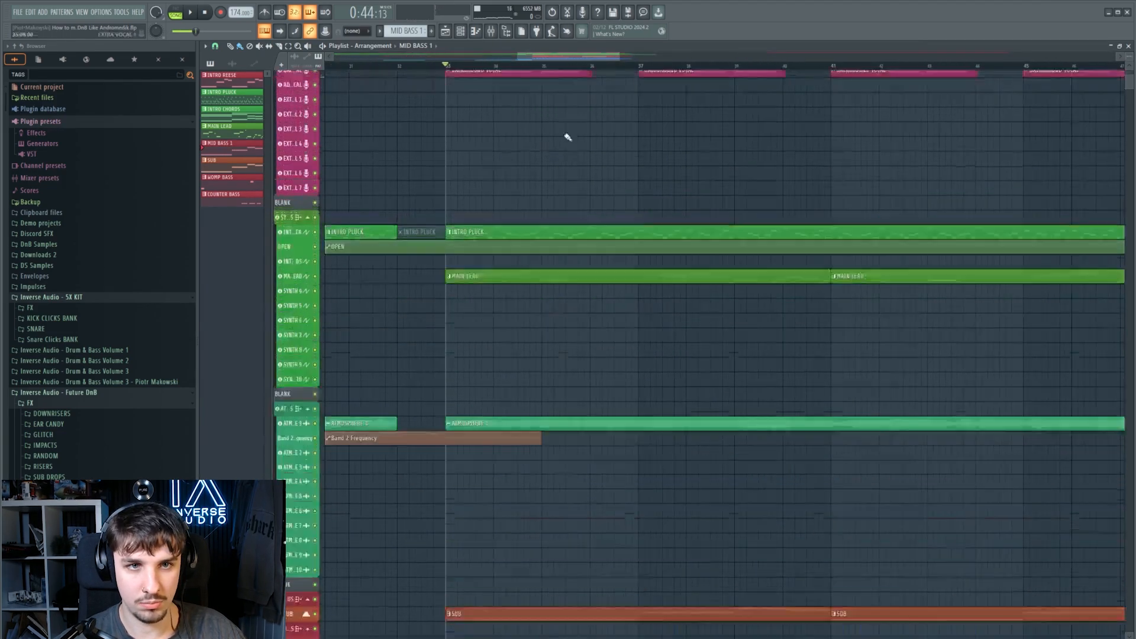
{"action": "left_click_drag", "start_coordinate": [565, 137], "coordinate": [676, 302]}
{"action": "scroll", "coordinate": [651, 236], "scroll_direction": "down", "scroll_amount": 2}
{"action": "left_click_drag", "start_coordinate": [629, 193], "coordinate": [704, 163]}
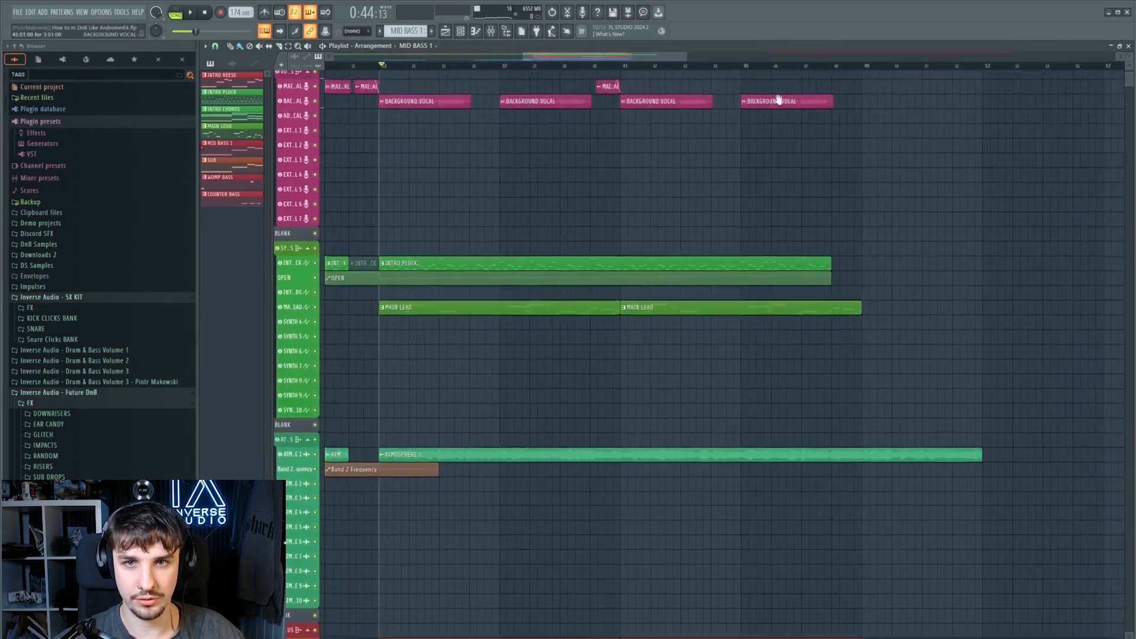
{"action": "left_click_drag", "start_coordinate": [737, 67], "coordinate": [772, 67]}
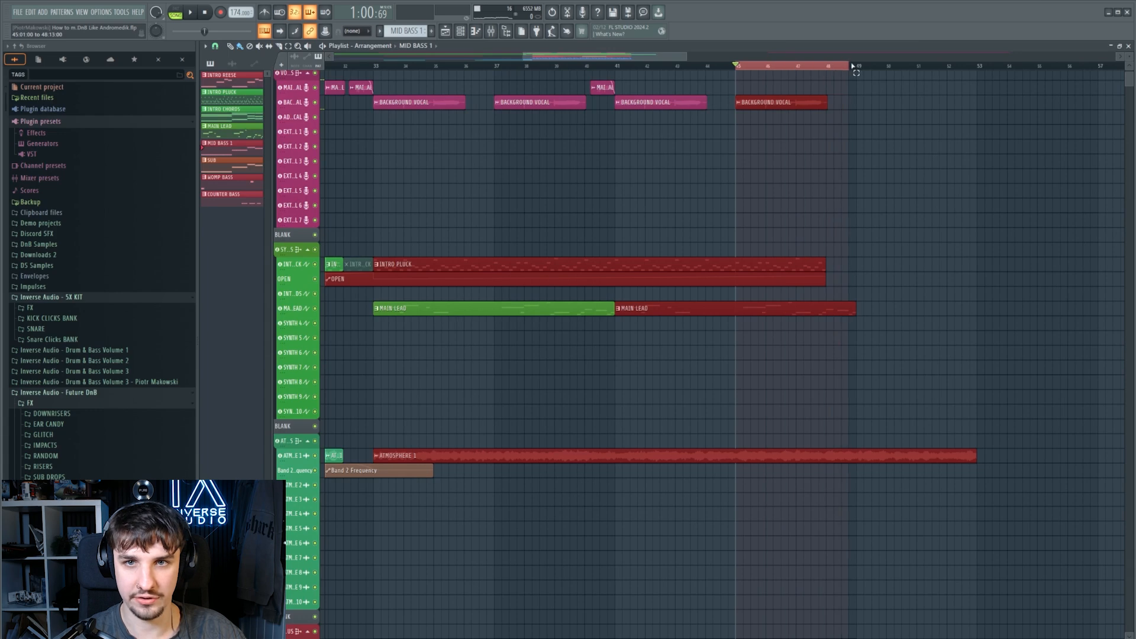
Trim the second SUB and MID BASS 1 clips to end at bar 48 and create a new empty pattern
{"action": "left_click_drag", "start_coordinate": [913, 627], "coordinate": [817, 385]}
{"action": "left_click_drag", "start_coordinate": [758, 142], "coordinate": [722, 378]}
{"action": "left_click_drag", "start_coordinate": [627, 452], "coordinate": [591, 223]}
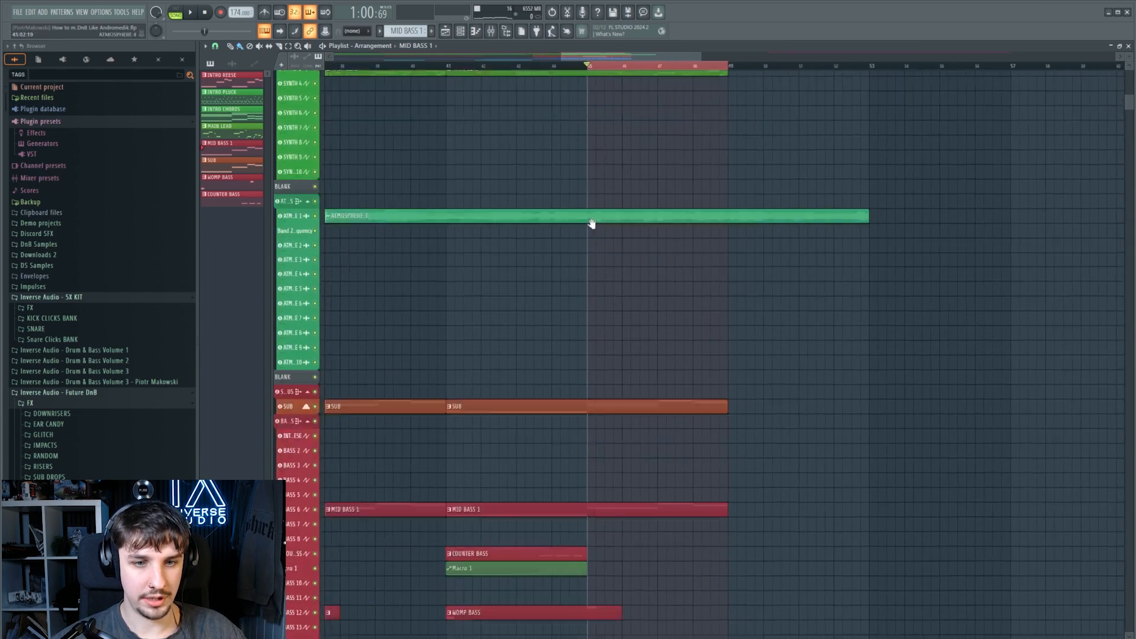
{"action": "left_click_drag", "start_coordinate": [638, 121], "coordinate": [634, 208]}
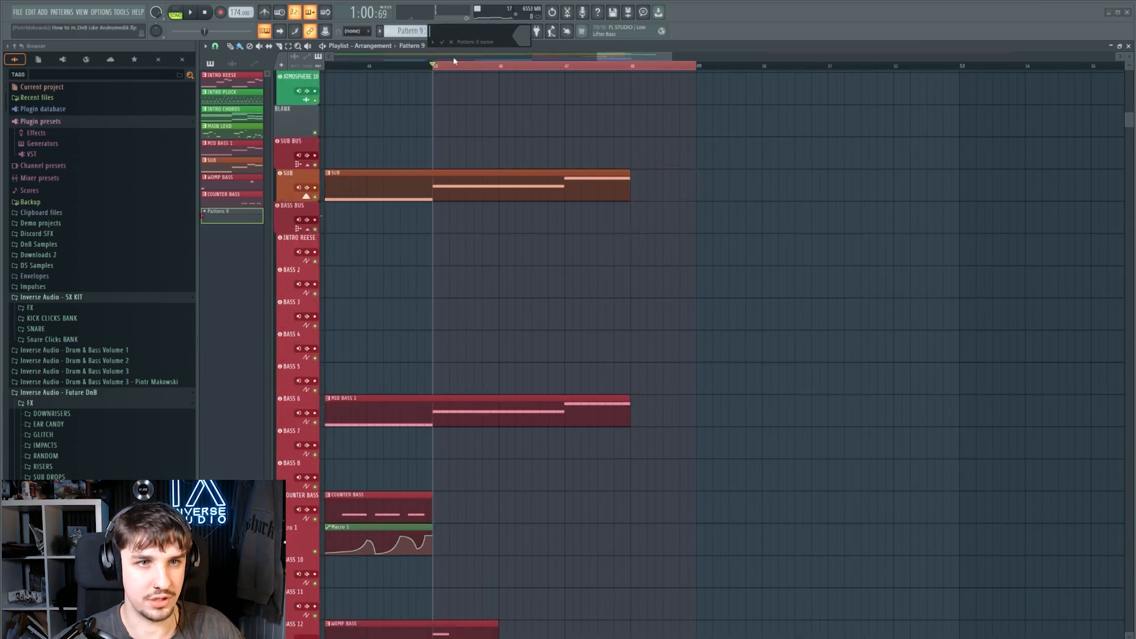
Write a two-bar, five-note DROP REESE melody in the piano roll, opening with a long held note, during playback
{"action": "left_click_drag", "start_coordinate": [457, 331], "coordinate": [485, 296]}
{"action": "scroll", "coordinate": [337, 353], "scroll_direction": "down", "scroll_amount": 2}
{"action": "key", "text": "space"}
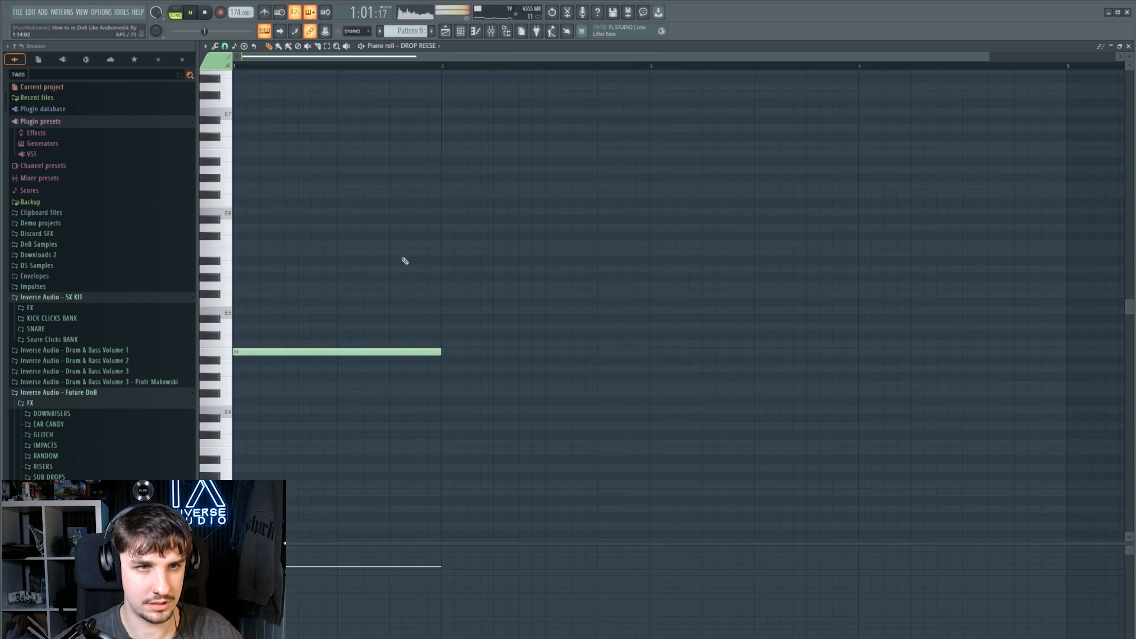
{"action": "left_click_drag", "start_coordinate": [473, 290], "coordinate": [509, 307]}
{"action": "scroll", "coordinate": [445, 323], "scroll_direction": "up", "scroll_amount": 2}
{"action": "scroll", "coordinate": [414, 320], "scroll_direction": "down", "scroll_amount": 1}
{"action": "left_click_drag", "start_coordinate": [410, 322], "coordinate": [555, 244]}
{"action": "scroll", "coordinate": [418, 299], "scroll_direction": "up", "scroll_amount": 2}
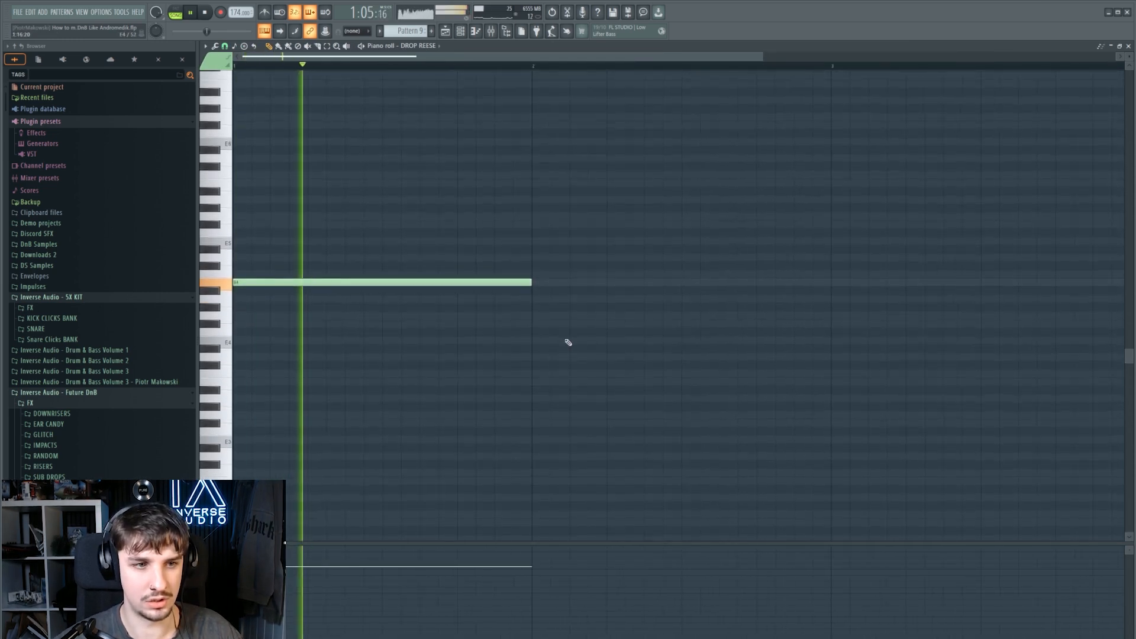
{"action": "left_click_drag", "start_coordinate": [594, 364], "coordinate": [599, 396]}
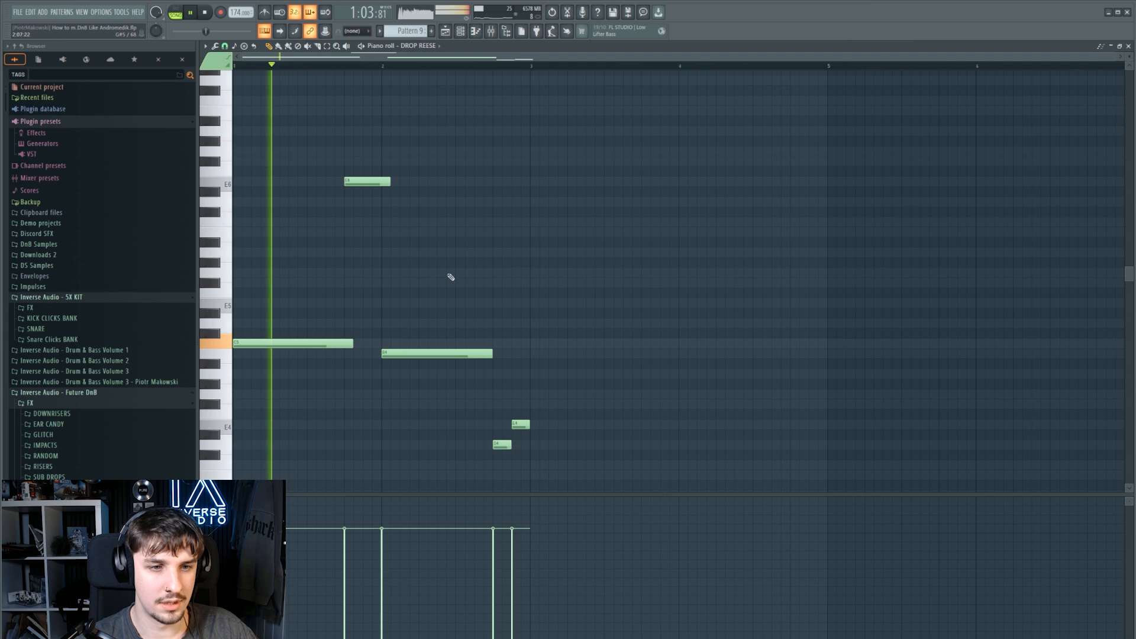
Insert Disperser on the BASS 5 mixer track and place the new pattern on the BASS 5 playlist track from bar 47 to bar 49
{"action": "scroll", "coordinate": [464, 302], "scroll_direction": "up", "scroll_amount": 2}
{"action": "left_click_drag", "start_coordinate": [465, 309], "coordinate": [607, 320]}
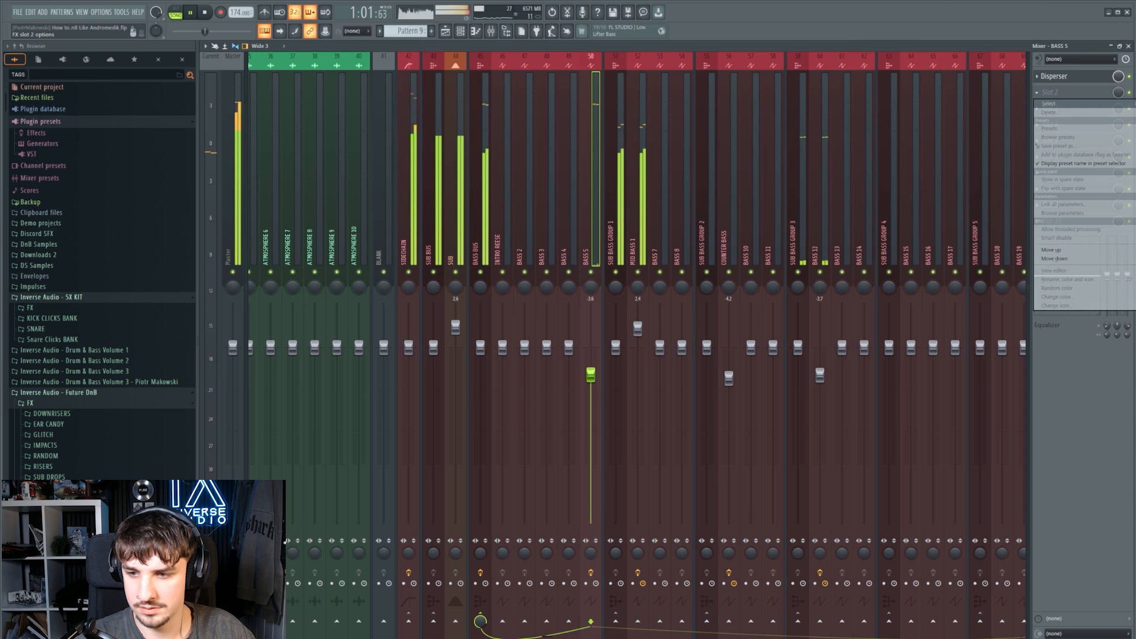
{"action": "double_click", "coordinate": [306, 315]}
{"action": "left_click_drag", "start_coordinate": [307, 315], "coordinate": [446, 314]}
{"action": "scroll", "coordinate": [446, 316], "scroll_direction": "up", "scroll_amount": 1}
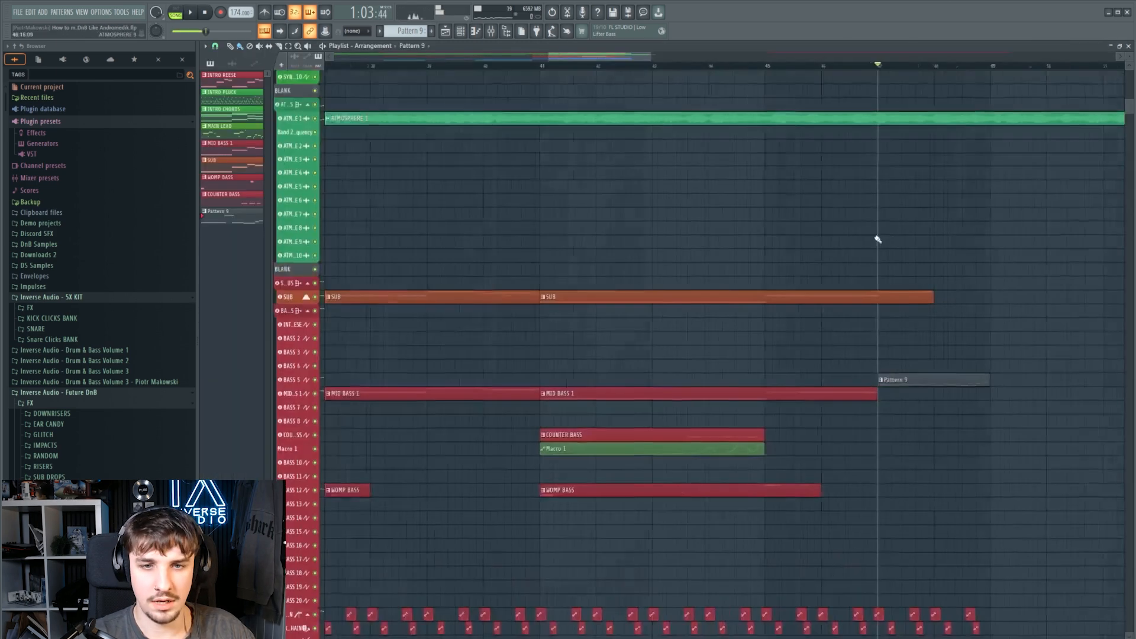
{"action": "scroll", "coordinate": [926, 302], "scroll_direction": "down", "scroll_amount": 3}
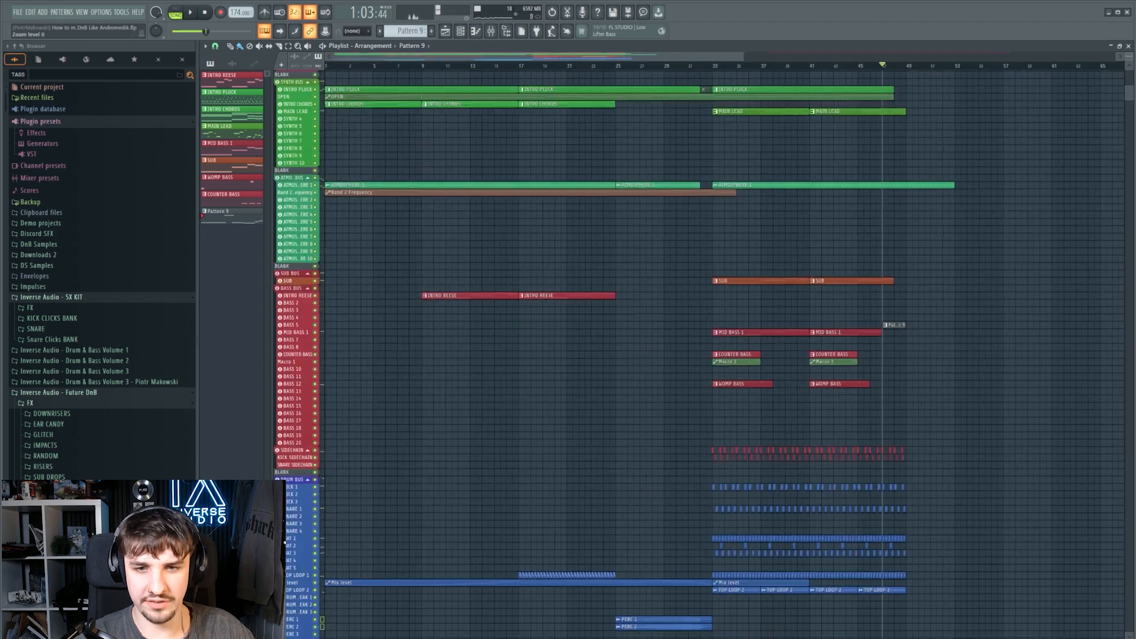
Move the playback position to the start of the drop and select the range from bar 33 to bar 49
{"action": "mouse_move", "coordinate": [1003, 271]}
{"action": "left_mouse_down"}
{"action": "mouse_move", "coordinate": [888, 214]}
{"action": "mouse_move", "coordinate": [598, 548]}
{"action": "left_mouse_up"}
{"action": "left_click", "coordinate": [597, 67]}
{"action": "left_click_drag", "start_coordinate": [620, 130], "coordinate": [654, 237]}
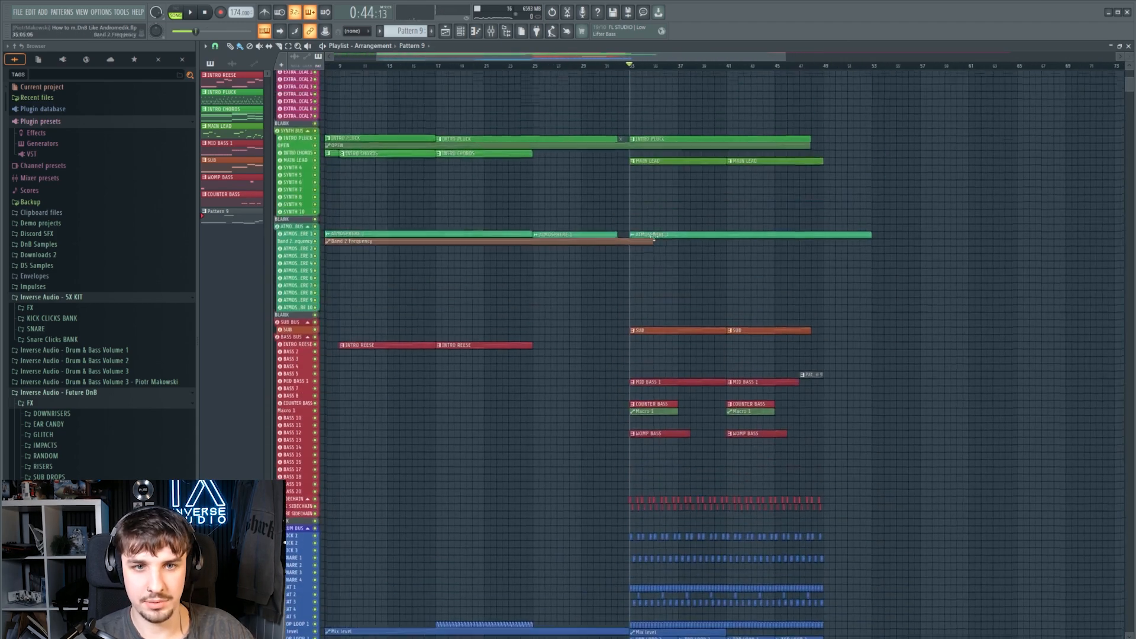
{"action": "left_click_drag", "start_coordinate": [885, 282], "coordinate": [858, 253]}
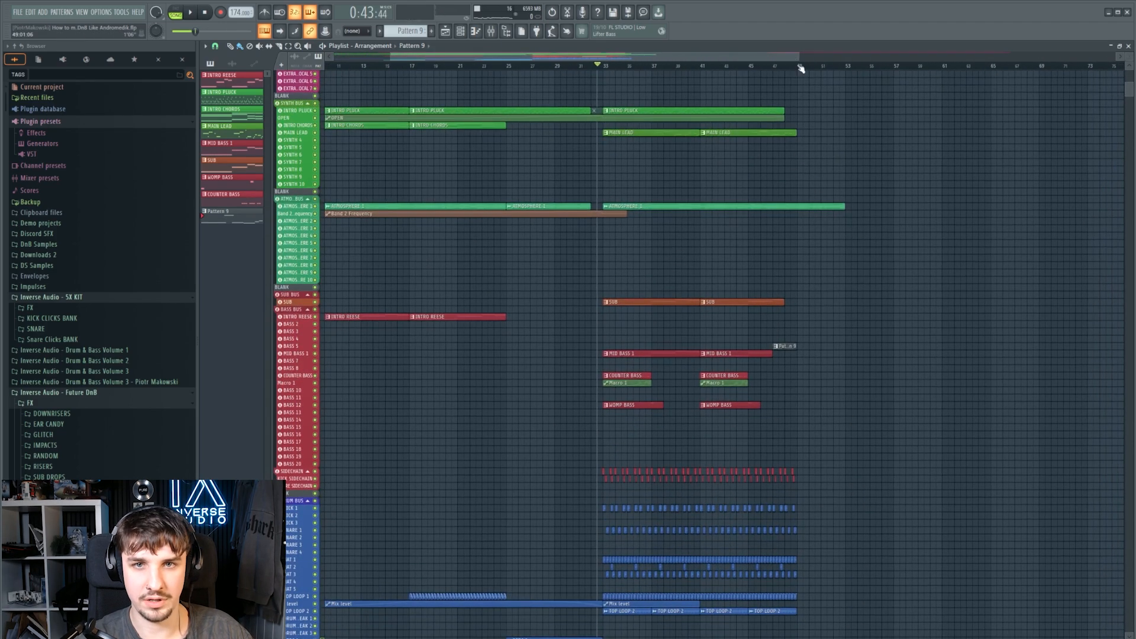
{"action": "left_click_drag", "start_coordinate": [800, 67], "coordinate": [614, 87]}
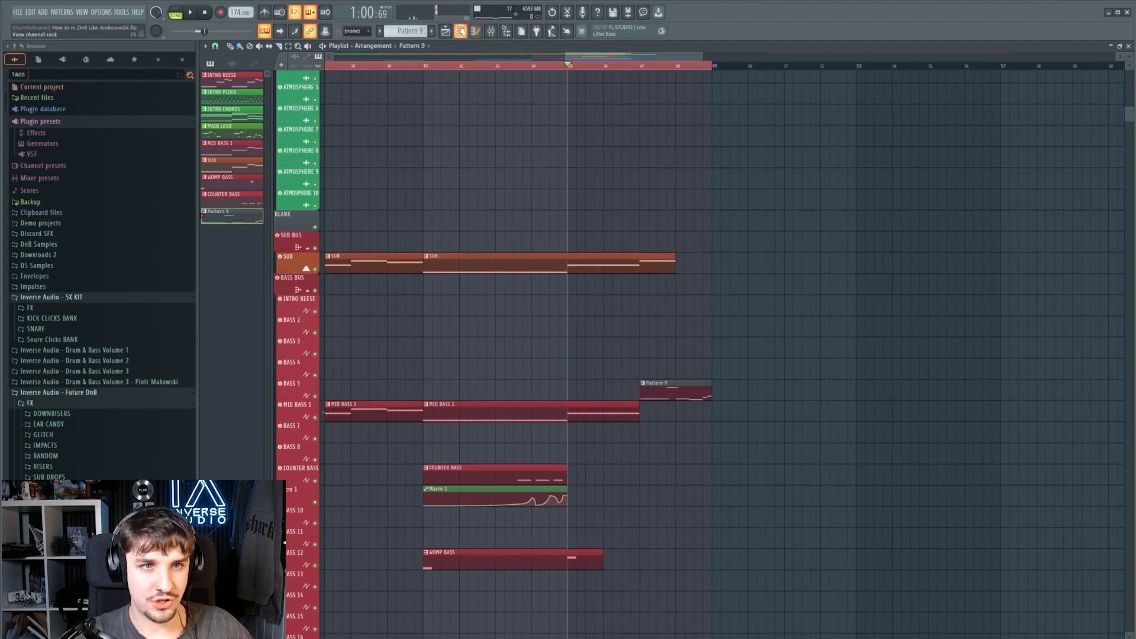
Add a new Serum channel to the channel rack for the drop chord stack
{"action": "left_click", "coordinate": [462, 33]}
{"action": "left_click", "coordinate": [503, 536]}
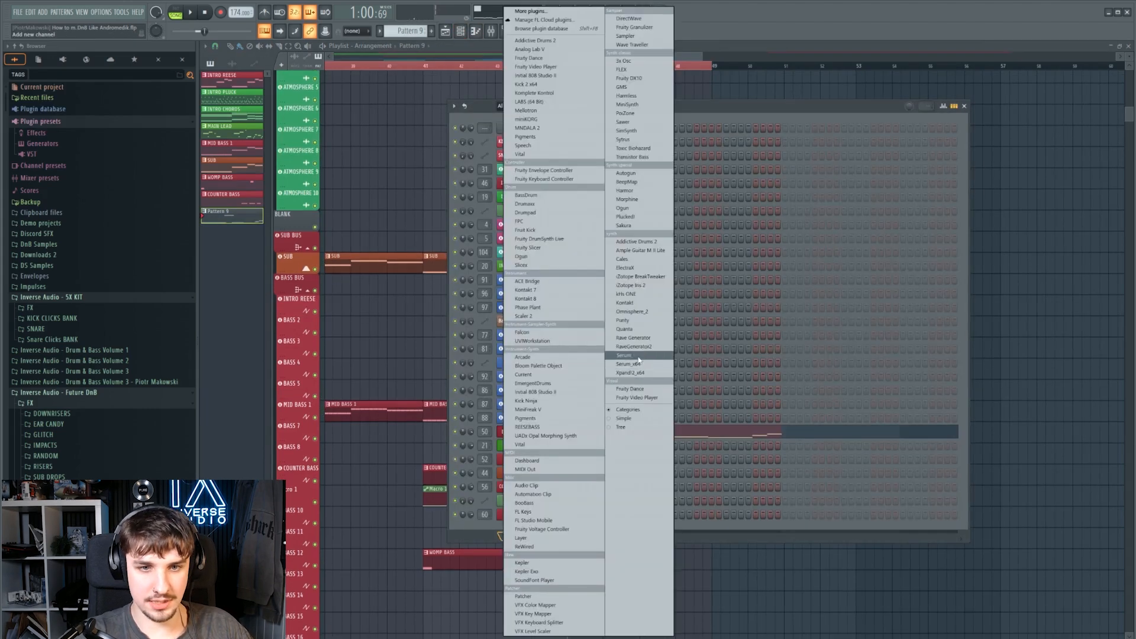
{"action": "left_click", "coordinate": [625, 356]}
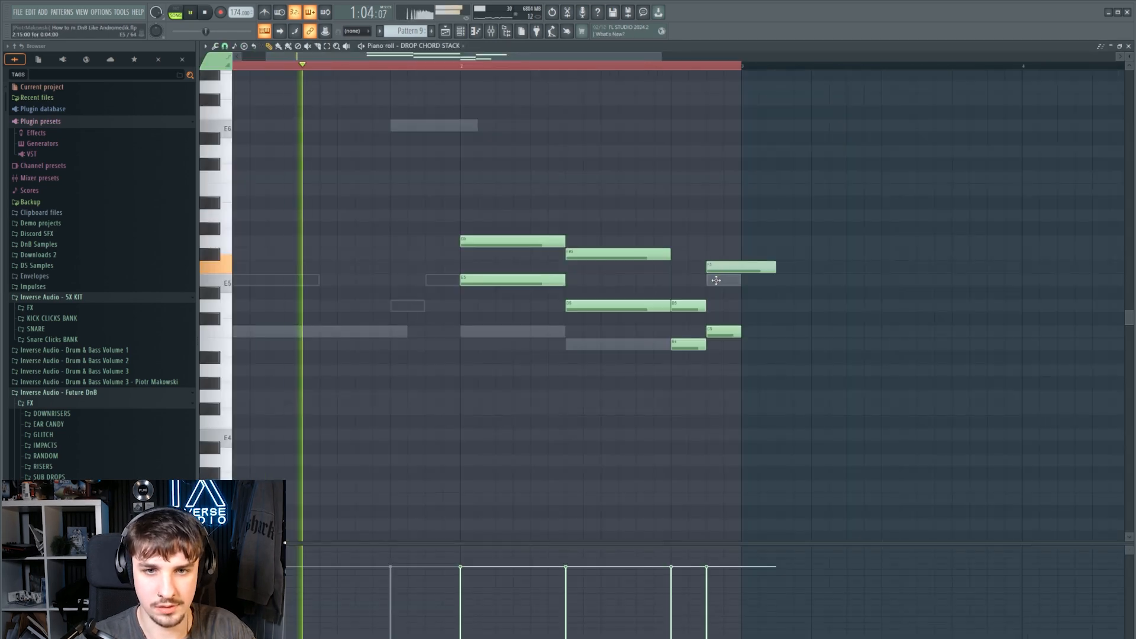
Fit the last upper chord note to the end of bar 2 and add octave-lower root notes under the first two chords, matching their lengths
{"action": "left_click_drag", "start_coordinate": [809, 265], "coordinate": [857, 264]}
{"action": "scroll", "coordinate": [855, 324], "scroll_direction": "down", "scroll_amount": 1}
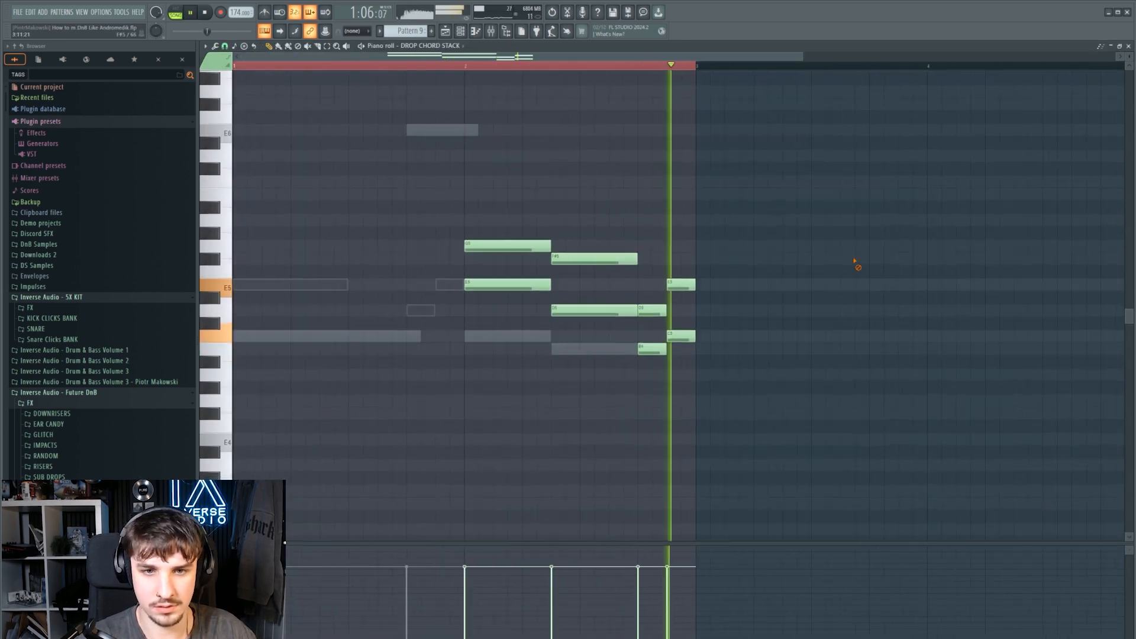
{"action": "left_click_drag", "start_coordinate": [587, 317], "coordinate": [482, 375]}
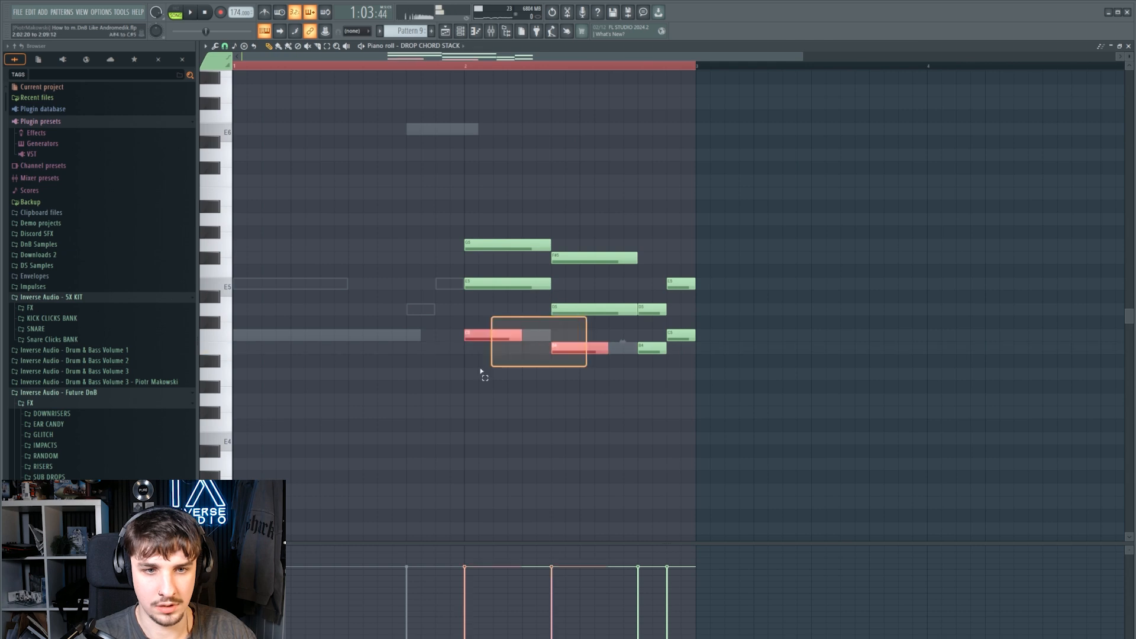
{"action": "key", "text": "space"}
{"action": "scroll", "coordinate": [636, 426], "scroll_direction": "down", "scroll_amount": 1}
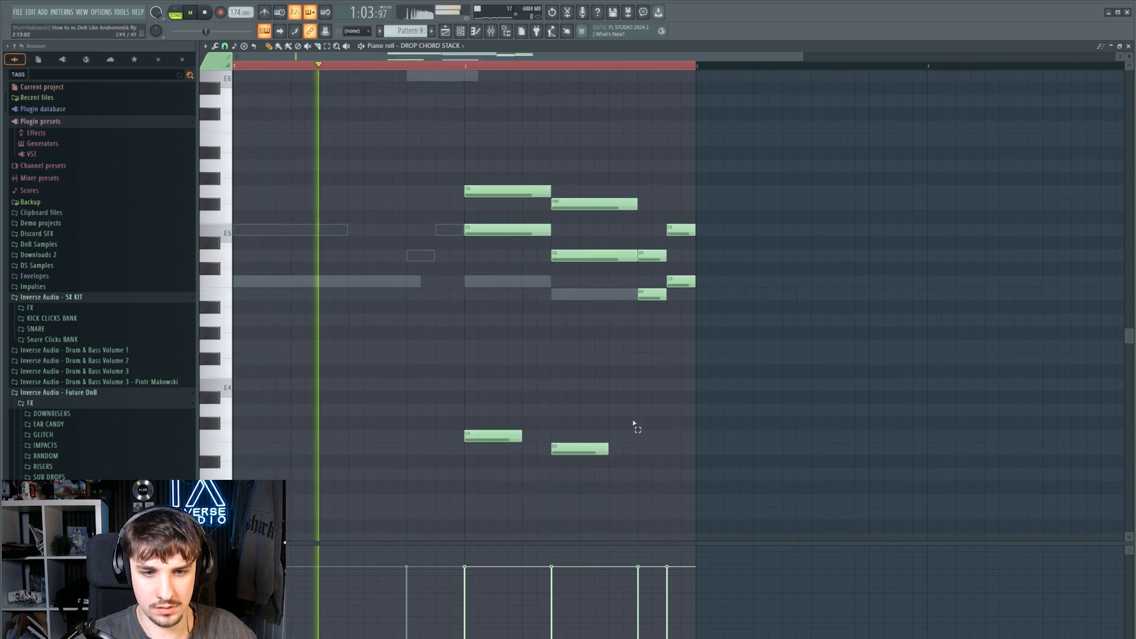
{"action": "left_click_drag", "start_coordinate": [637, 426], "coordinate": [555, 439]}
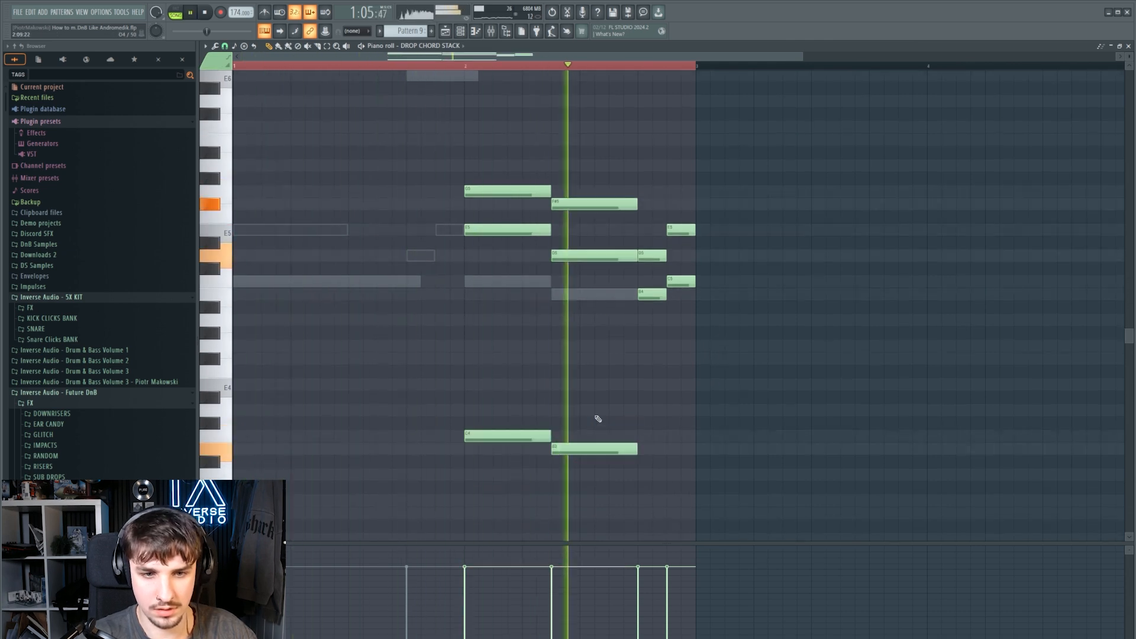
{"action": "key", "text": "space"}
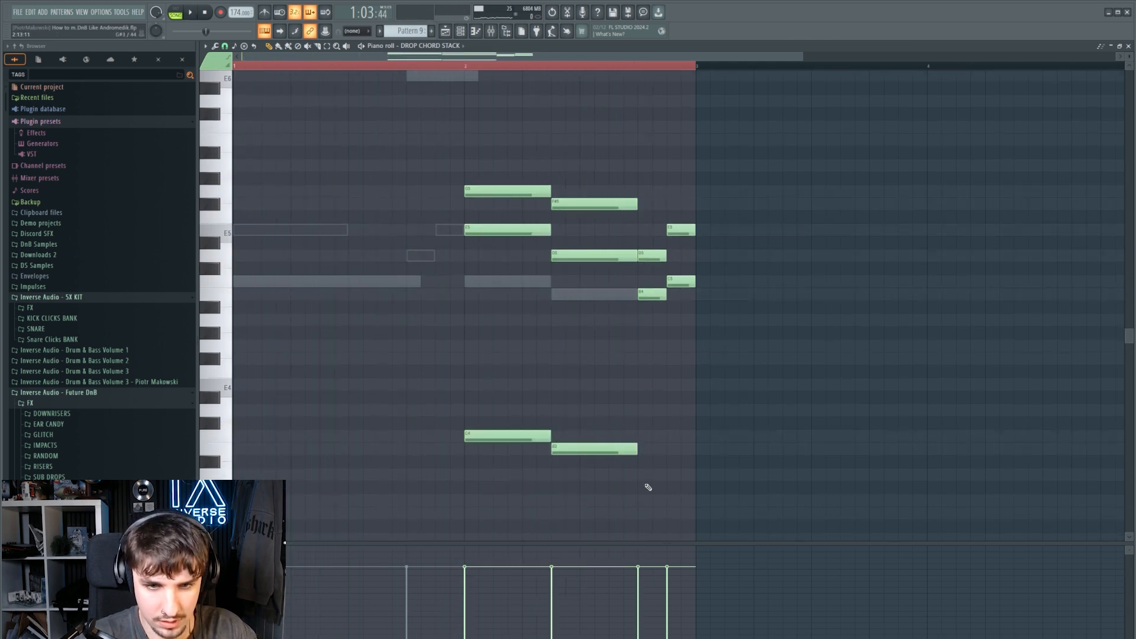
Add short low root notes under the last two chords and put Pro-Q 4 on the DROP CHORD STACK mixer track
{"action": "scroll", "coordinate": [651, 476], "scroll_direction": "down", "scroll_amount": 1}
{"action": "left_click_drag", "start_coordinate": [667, 458], "coordinate": [658, 483]}
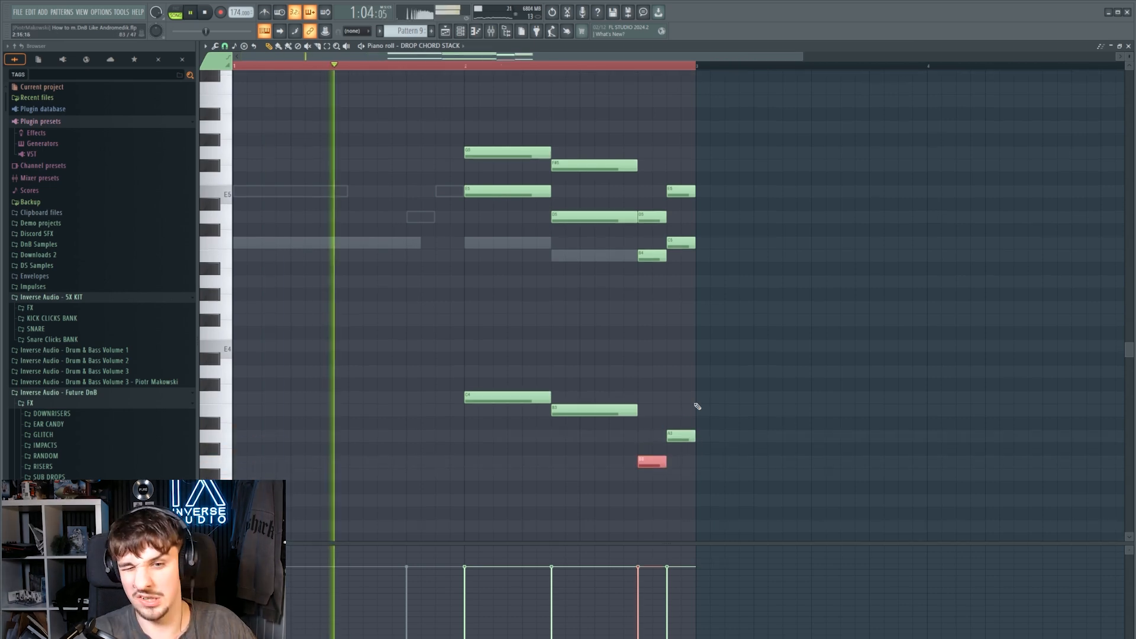
{"action": "left_click", "coordinate": [689, 431]}
{"action": "scroll", "coordinate": [698, 416], "scroll_direction": "down", "scroll_amount": 1}
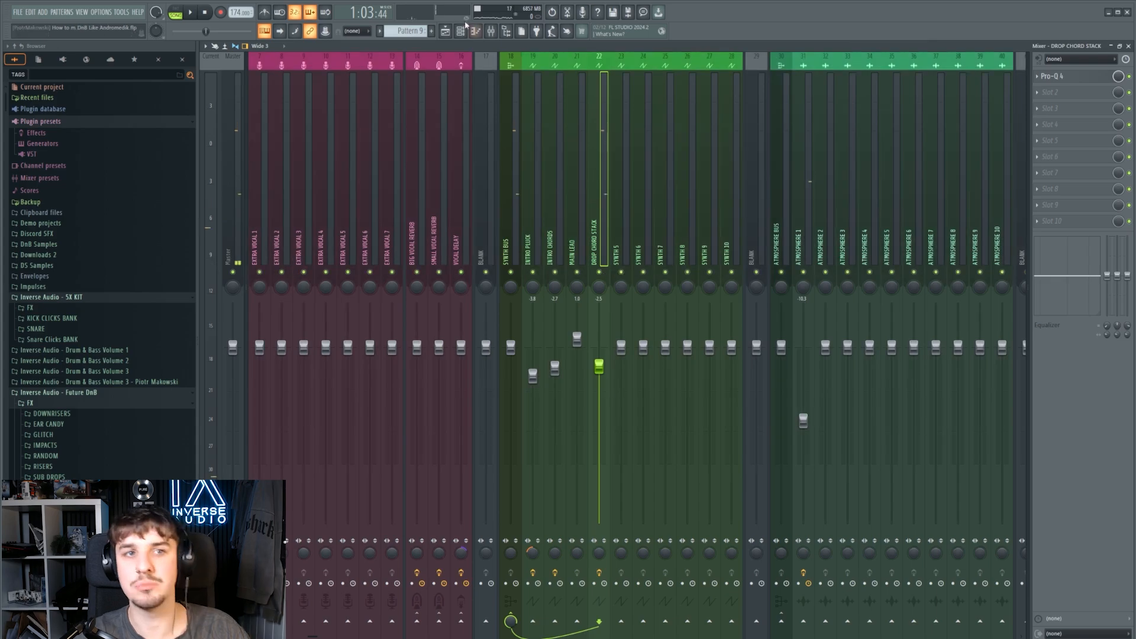
Play back the end of the drop in the playlist and select the range from bar 33 to bar 49
{"action": "left_click", "coordinate": [445, 31]}
{"action": "key", "text": "space"}
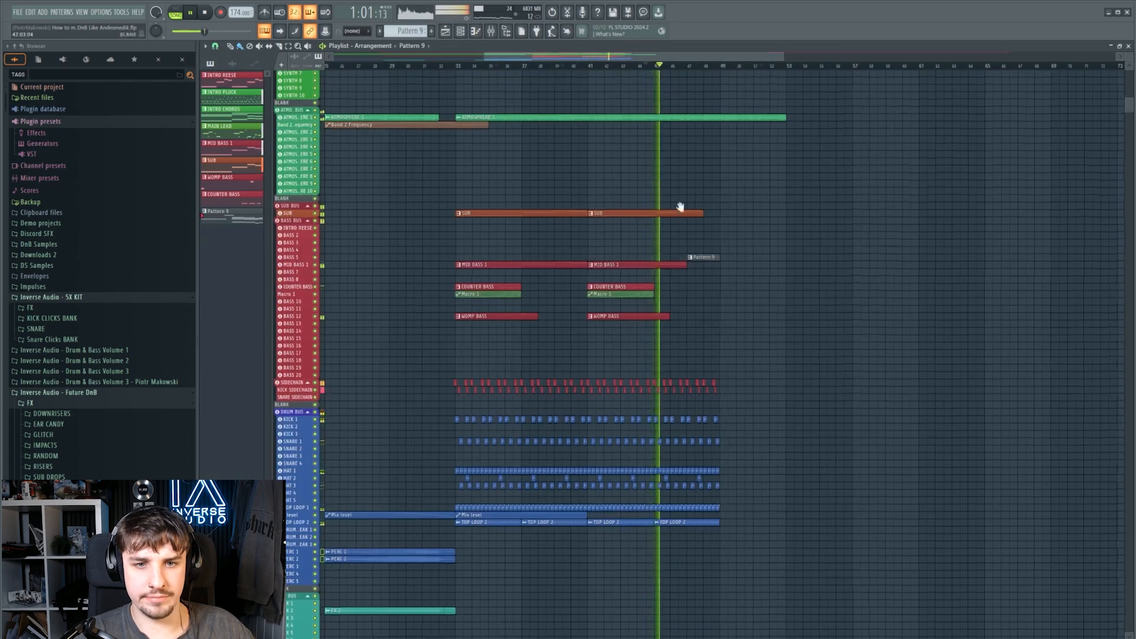
{"action": "left_click_drag", "start_coordinate": [725, 301], "coordinate": [758, 334]}
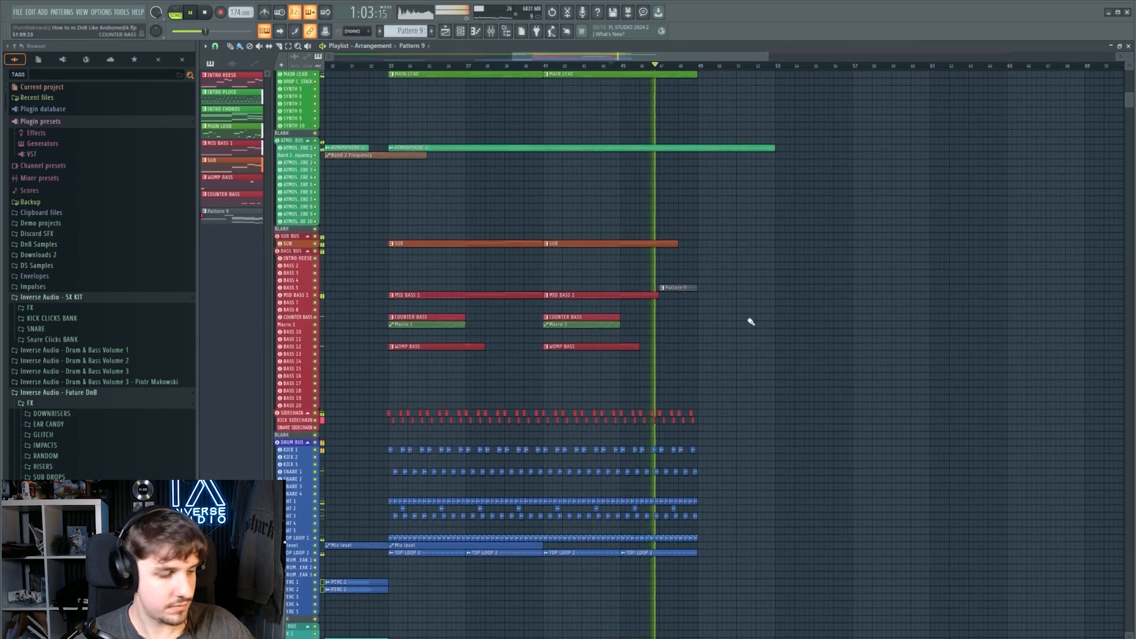
{"action": "scroll", "coordinate": [732, 330], "scroll_direction": "up", "scroll_amount": 4}
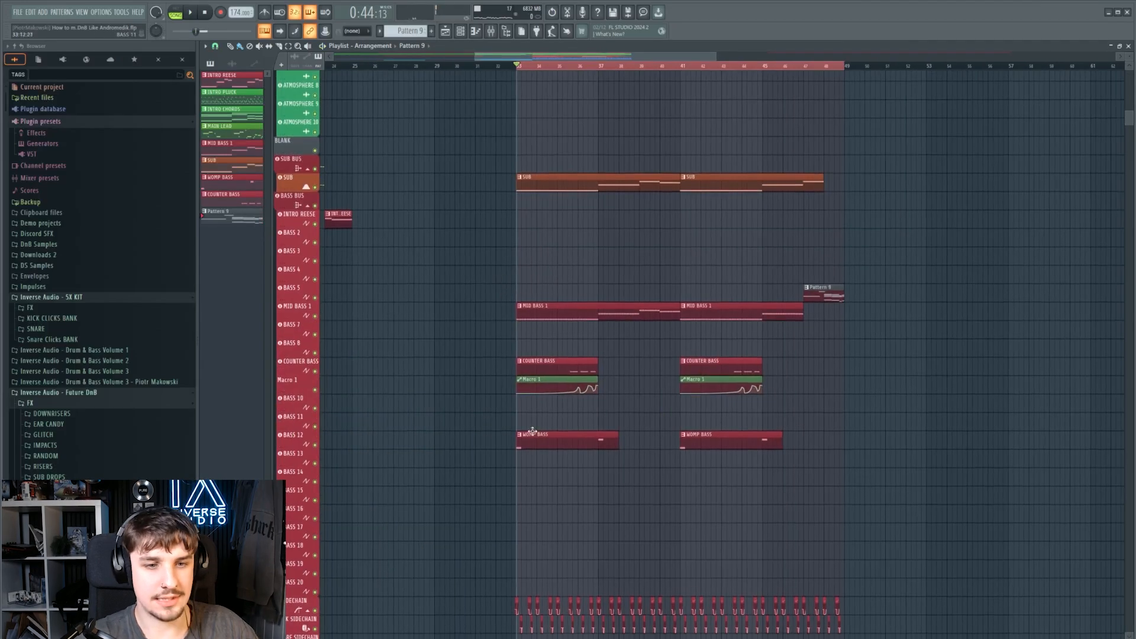
Look over the drop's bass, drum, vocal, synth and atmosphere clips in the playlist
{"action": "left_click_drag", "start_coordinate": [545, 392], "coordinate": [526, 462]}
{"action": "scroll", "coordinate": [526, 462], "scroll_direction": "down", "scroll_amount": 2}
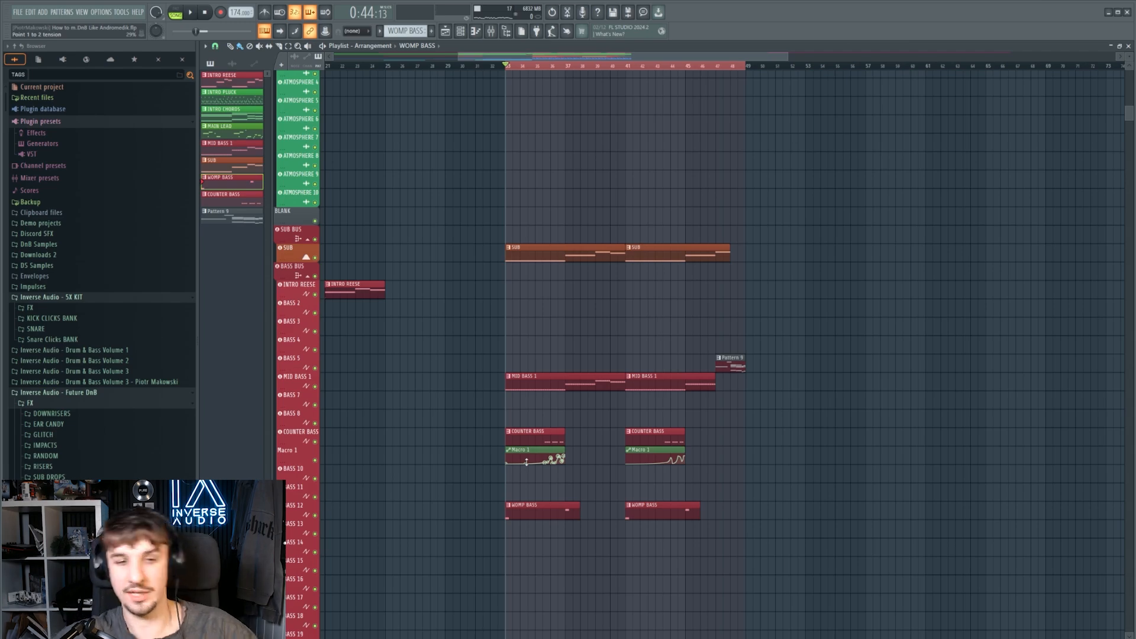
{"action": "scroll", "coordinate": [526, 461], "scroll_direction": "up", "scroll_amount": 10}
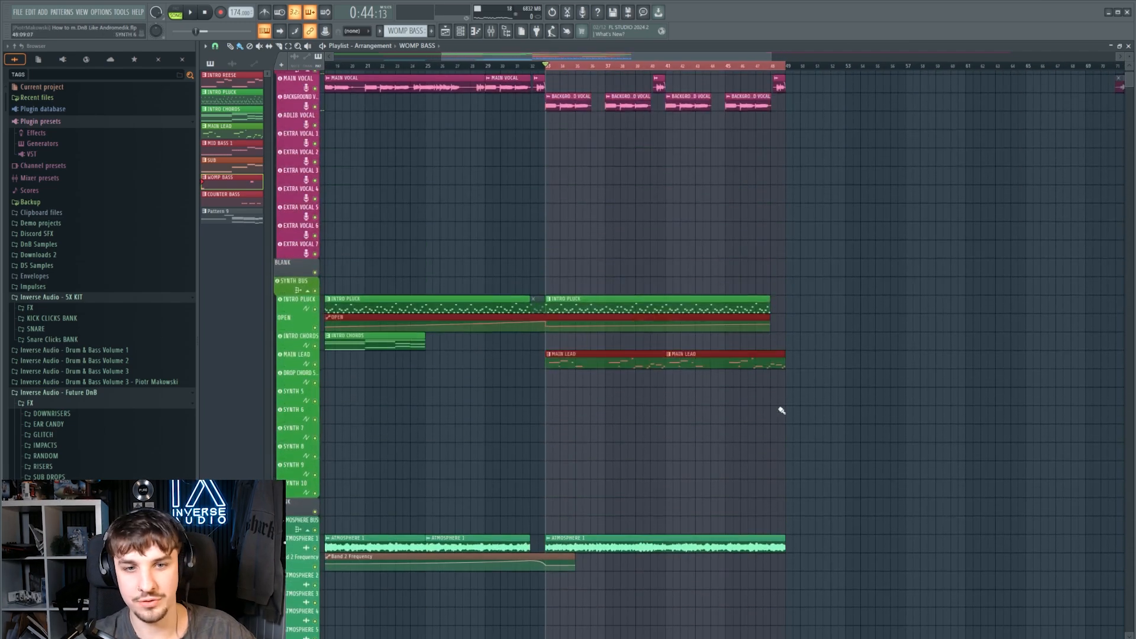
{"action": "scroll", "coordinate": [586, 178], "scroll_direction": "up", "scroll_amount": 4}
{"action": "scroll", "coordinate": [592, 364], "scroll_direction": "down", "scroll_amount": 3}
{"action": "scroll", "coordinate": [533, 356], "scroll_direction": "down", "scroll_amount": 4}
{"action": "scroll", "coordinate": [486, 357], "scroll_direction": "up", "scroll_amount": 1}
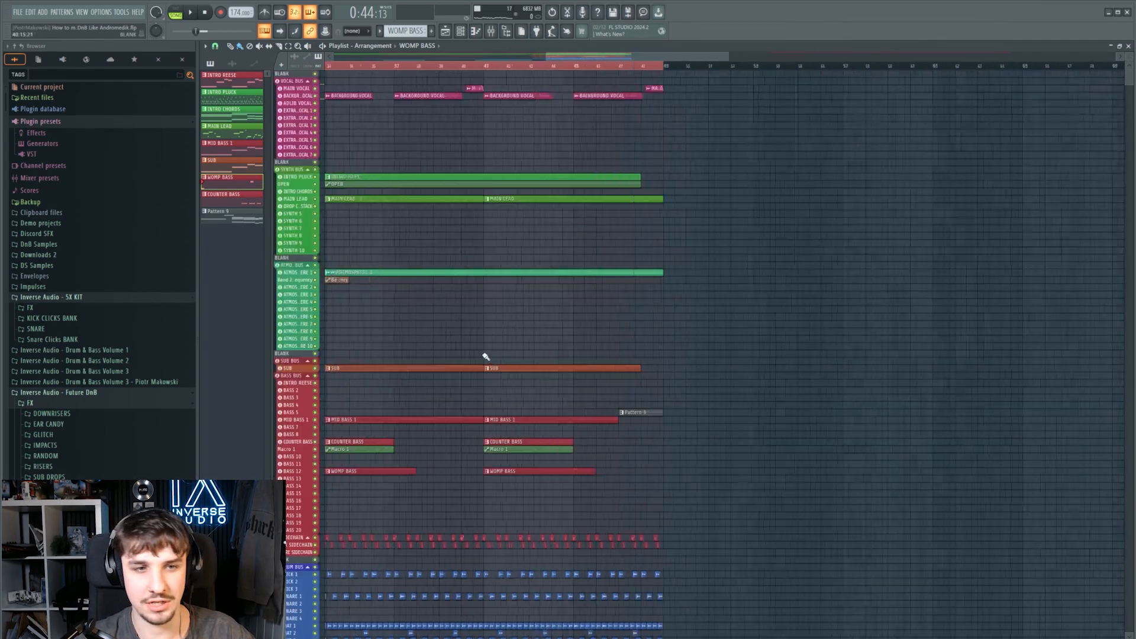
{"action": "scroll", "coordinate": [486, 356], "scroll_direction": "up", "scroll_amount": 3}
{"action": "left_click_drag", "start_coordinate": [486, 357], "coordinate": [698, 580]}
{"action": "scroll", "coordinate": [661, 362], "scroll_direction": "up", "scroll_amount": 5}
{"action": "scroll", "coordinate": [654, 450], "scroll_direction": "down", "scroll_amount": 2}
{"action": "scroll", "coordinate": [656, 450], "scroll_direction": "up", "scroll_amount": 6}
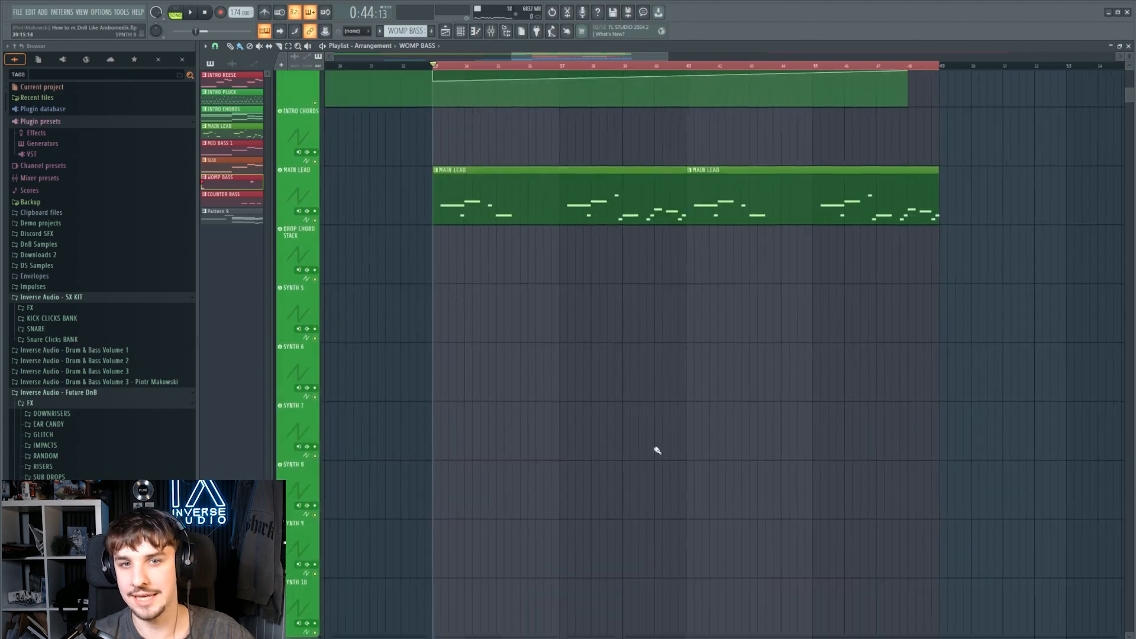
Solo the first MAIN LEAD clip in the playlist and audition it
{"action": "left_click_drag", "start_coordinate": [657, 451], "coordinate": [656, 482]}
{"action": "right_click", "coordinate": [630, 228], "text": "alt"}
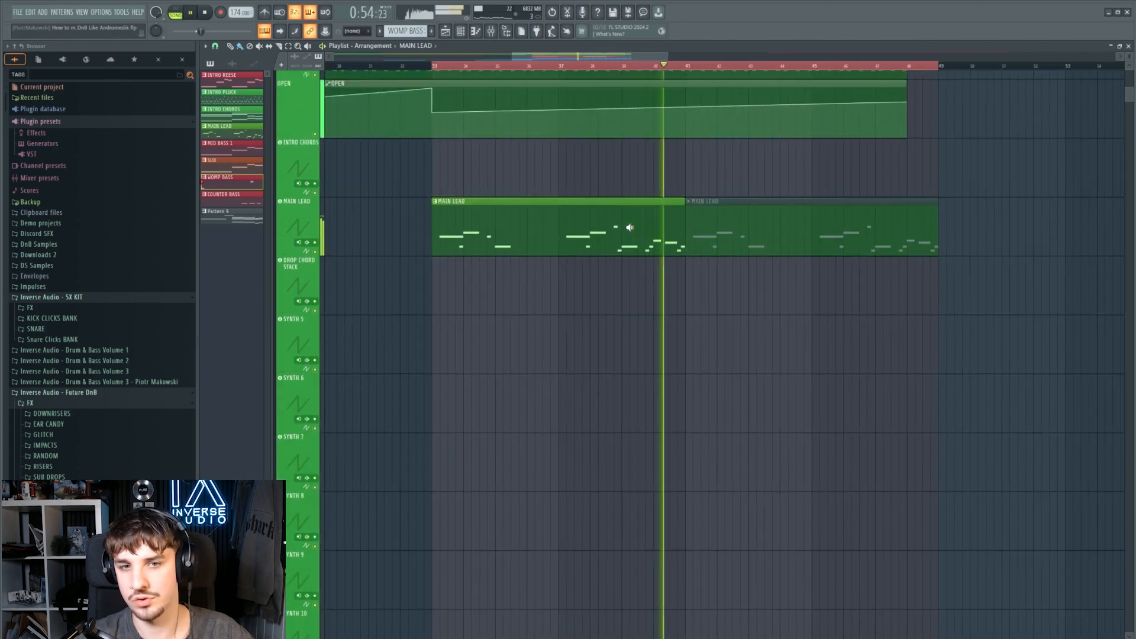
{"action": "left_click", "coordinate": [629, 228]}
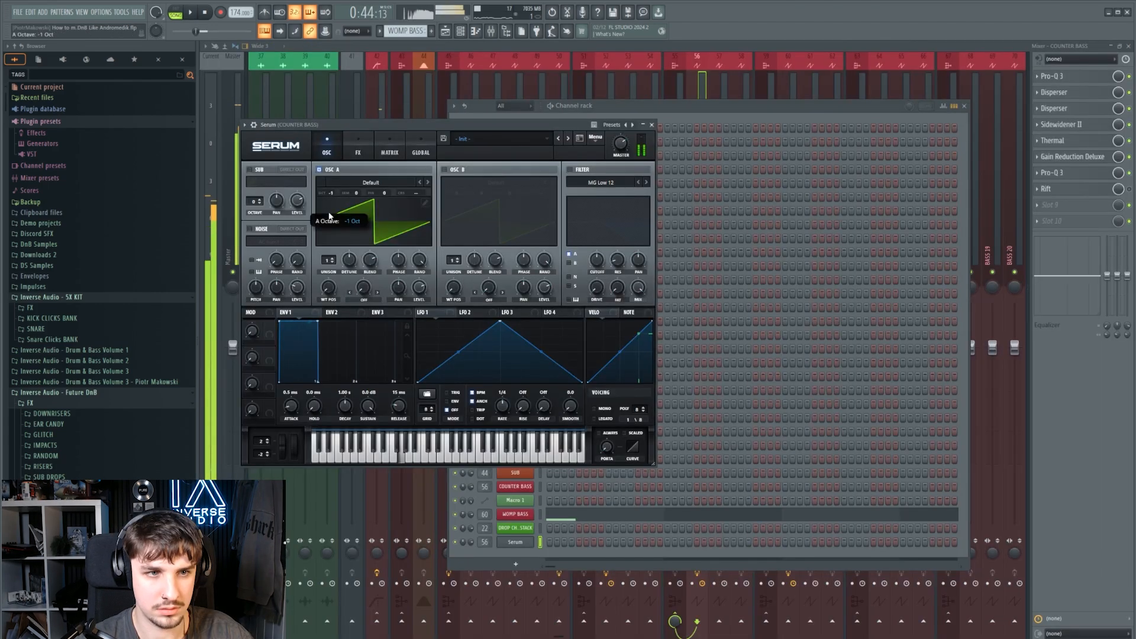
Load the distortriangle formant user wavetable into oscillator A of the COUNTER BASS Serum
{"action": "left_click", "coordinate": [366, 185]}
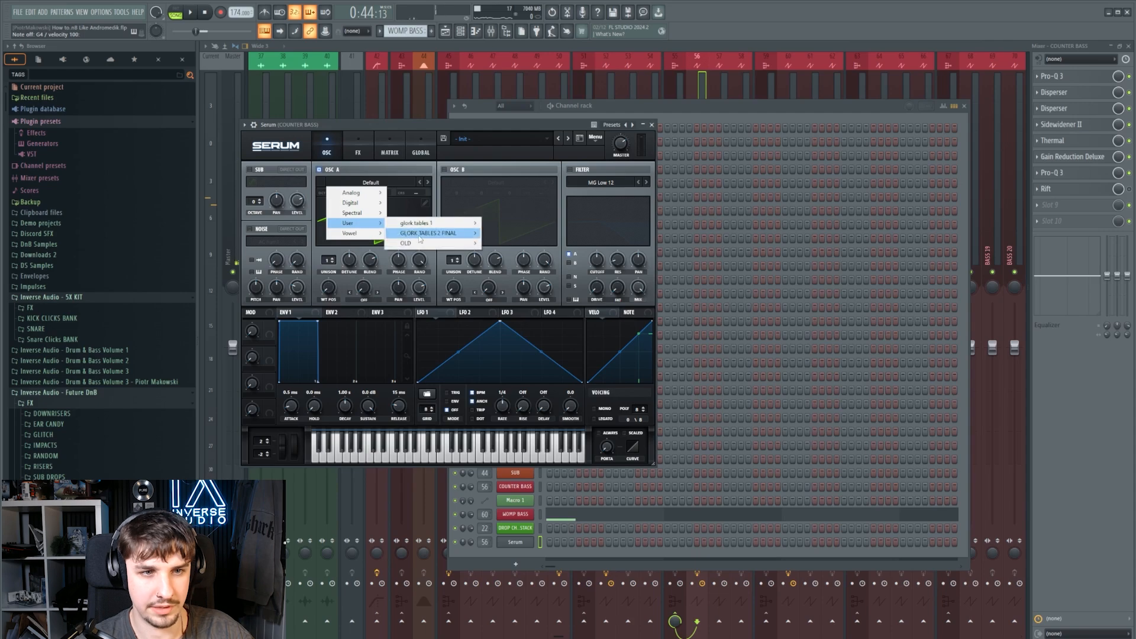
{"action": "mouse_move", "coordinate": [421, 235]}
{"action": "mouse_move", "coordinate": [502, 264]}
{"action": "left_click", "coordinate": [565, 280]}
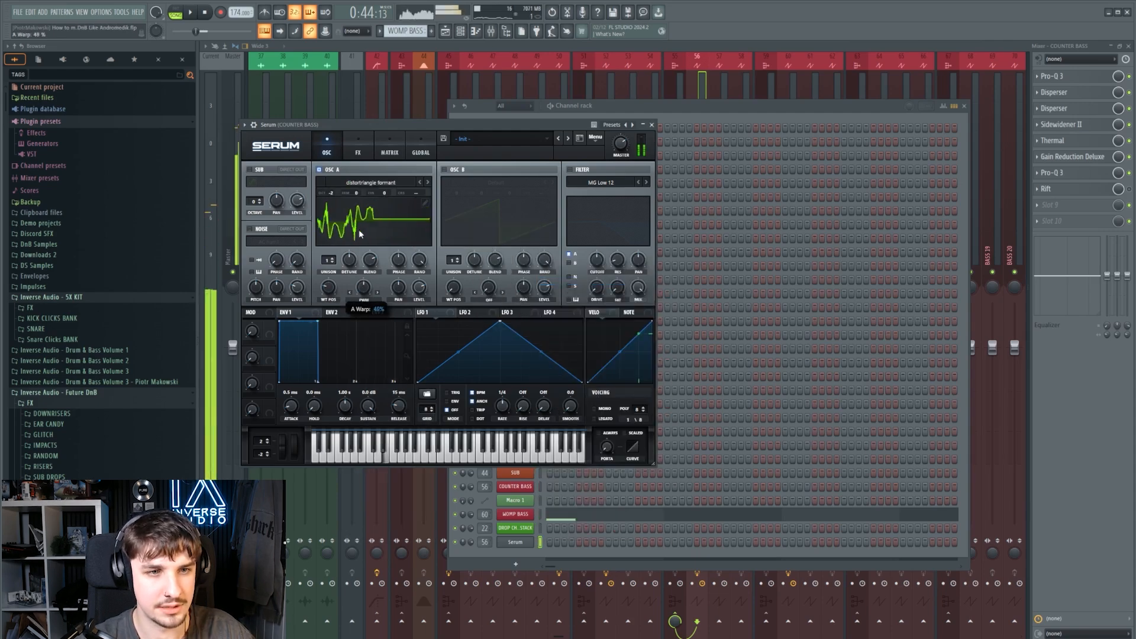
Enable oscillator B in the COUNTER BASS Serum and turn on the chorus effect
{"action": "left_click", "coordinate": [445, 170]}
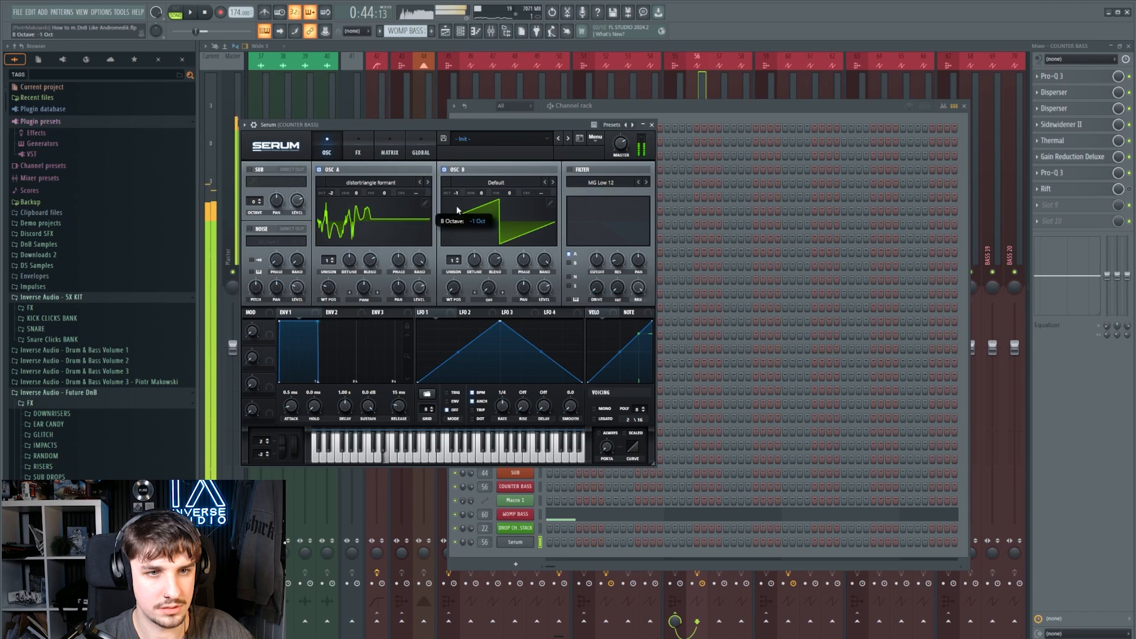
{"action": "left_click", "coordinate": [357, 152]}
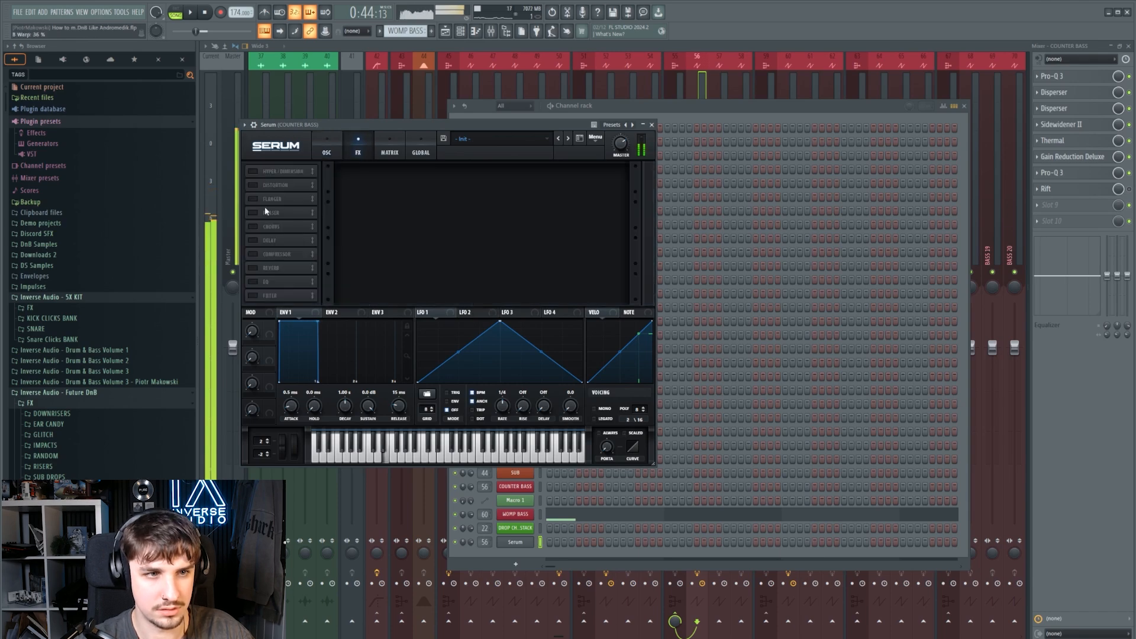
{"action": "left_click", "coordinate": [253, 226]}
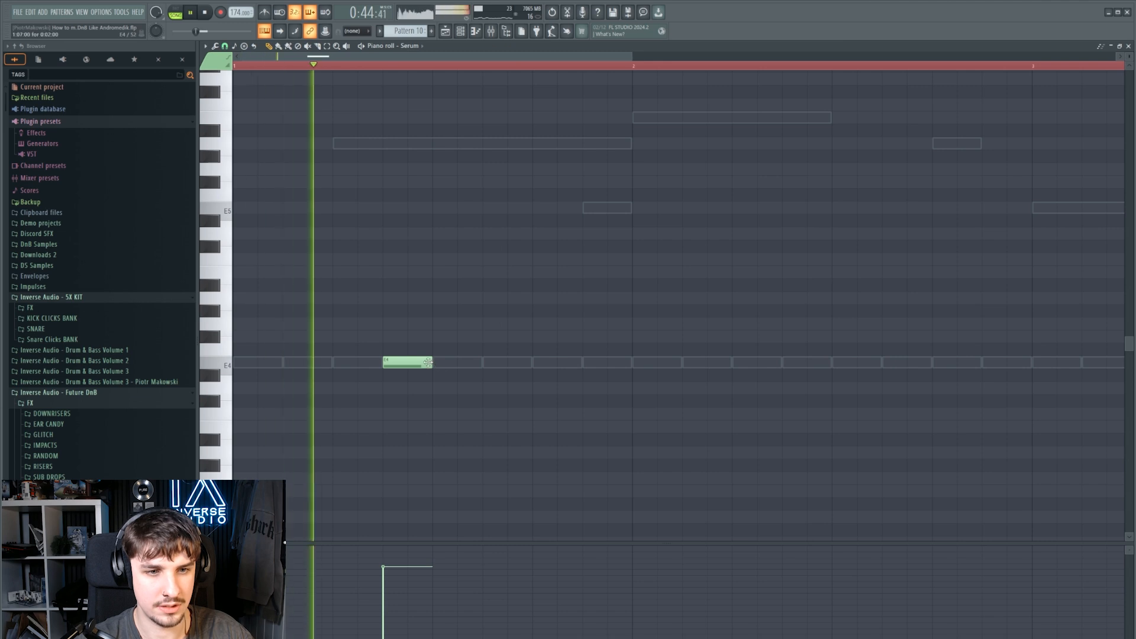
Lengthen the E4 note in Pattern 10 to four steps and load the HarmonicSeries wavetable into Serum's oscillator A
{"action": "left_click_drag", "start_coordinate": [427, 361], "coordinate": [482, 361]}
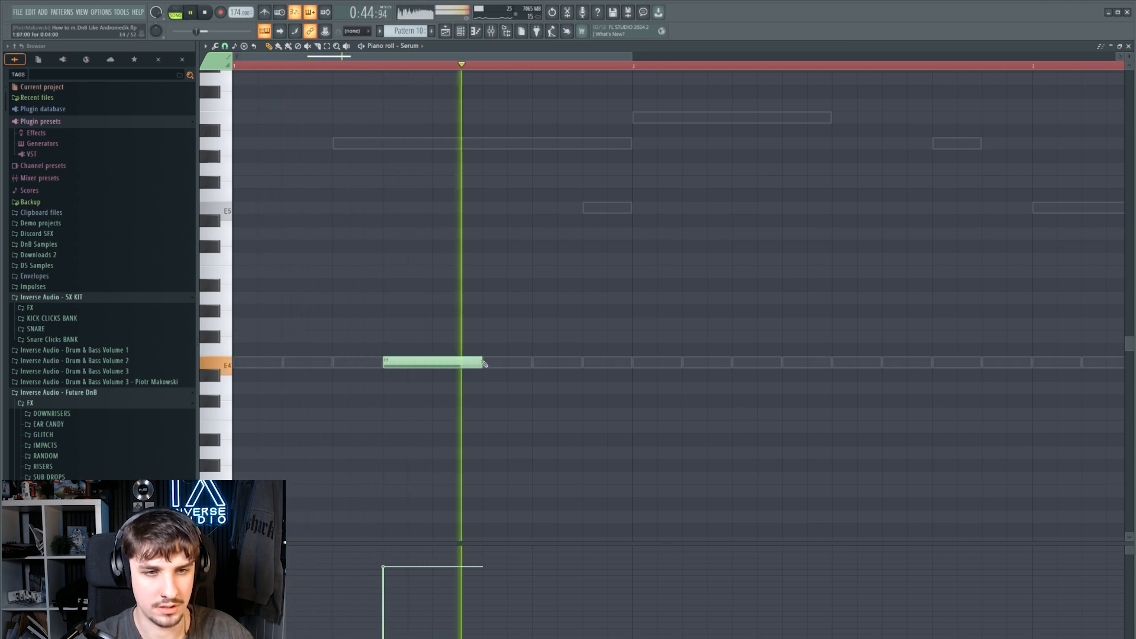
{"action": "scroll", "coordinate": [414, 361], "scroll_direction": "down", "scroll_amount": 4}
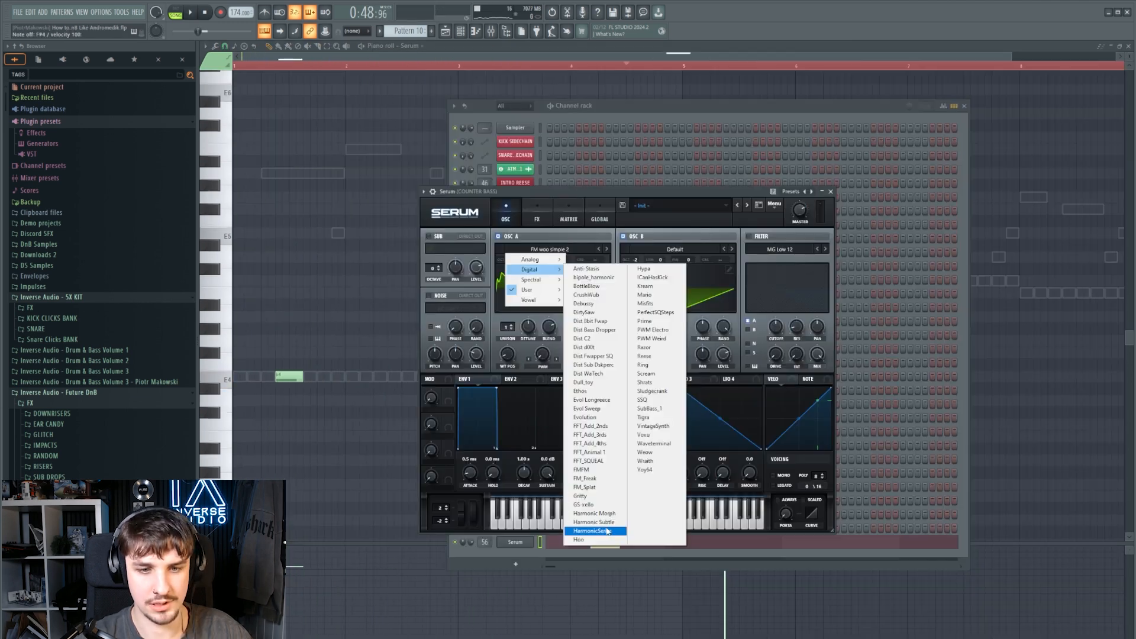
{"action": "left_click", "coordinate": [608, 532]}
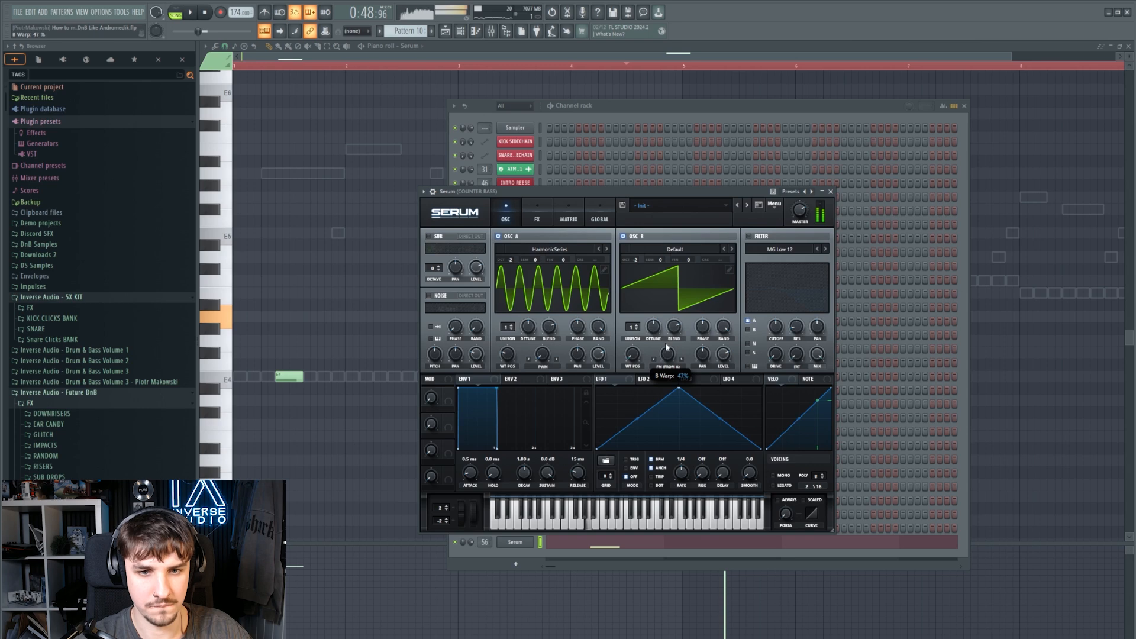
{"action": "left_click", "coordinate": [537, 221]}
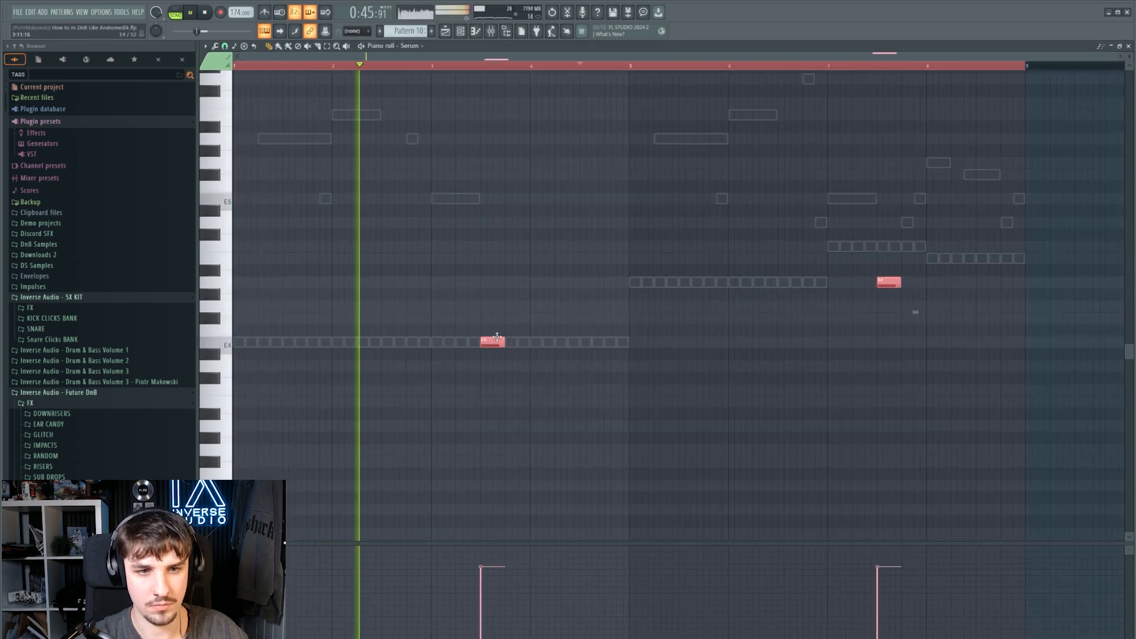
Move the two selected Pattern 10 notes one beat earlier and deselect them
{"action": "scroll", "coordinate": [497, 338], "scroll_direction": "up", "scroll_amount": 3}
{"action": "left_click_drag", "start_coordinate": [540, 342], "coordinate": [475, 353]}
{"action": "left_click", "coordinate": [494, 325], "text": "ctrl"}
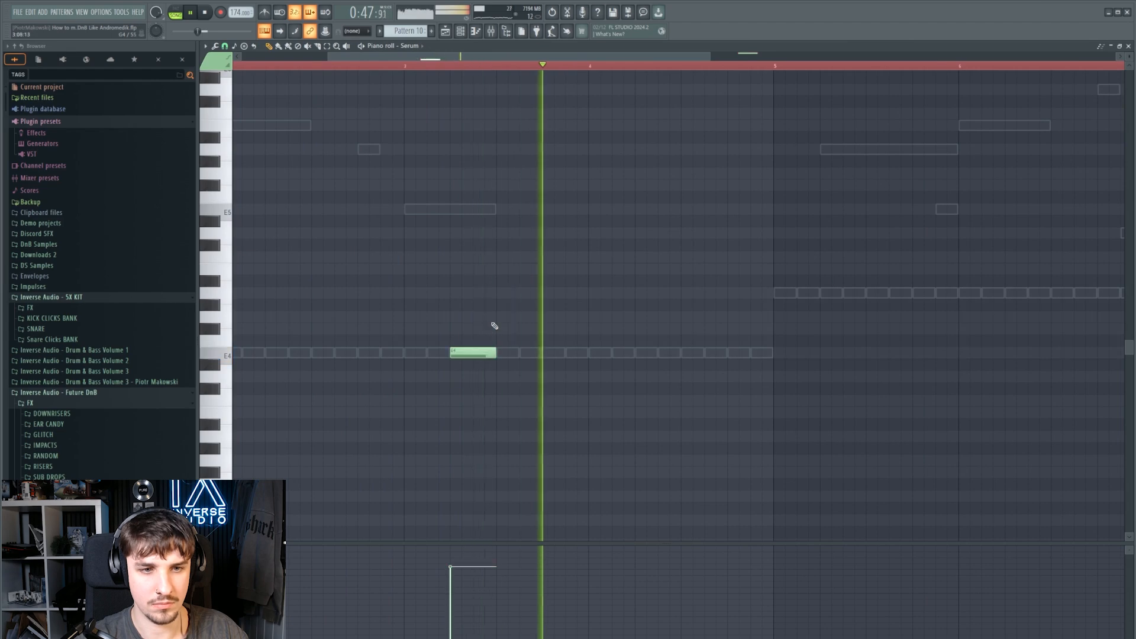
{"action": "scroll", "coordinate": [494, 326], "scroll_direction": "down", "scroll_amount": 4}
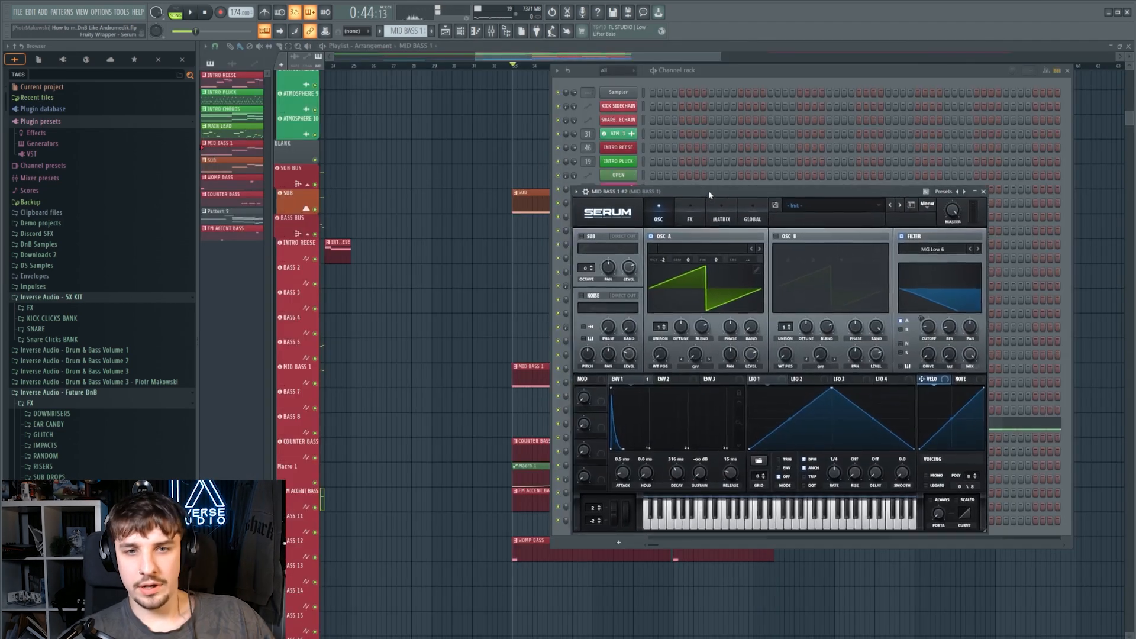
Load the ICanHasKick wavetable into oscillator B of MID BASS 1 #2 and set oscillator A's warp to FM (From B)
{"action": "left_click_drag", "start_coordinate": [708, 190], "coordinate": [718, 185]}
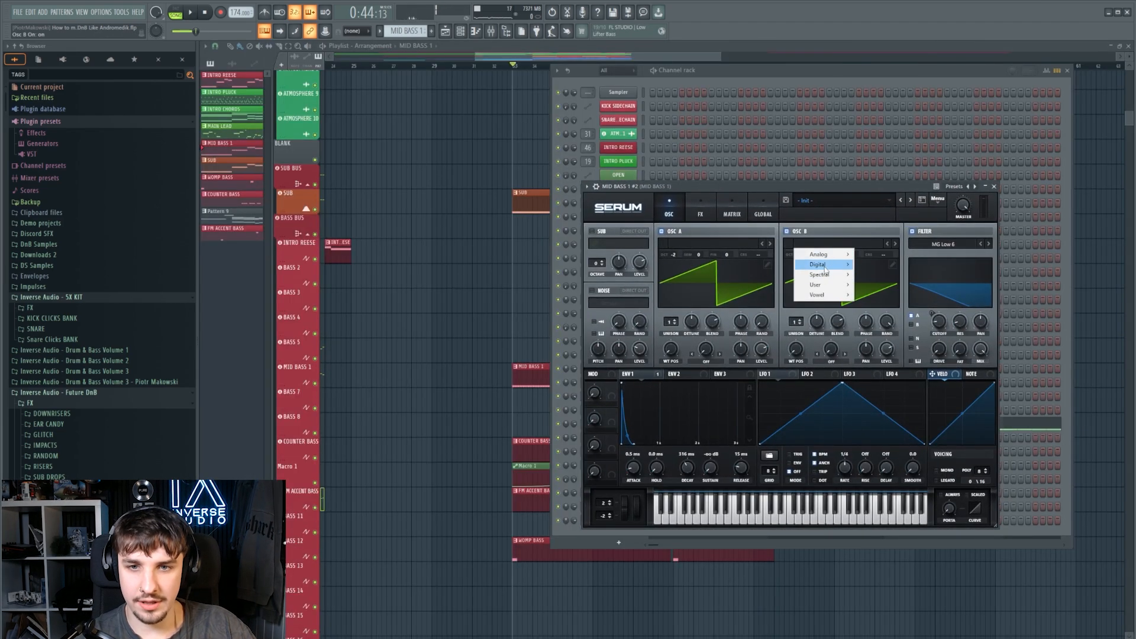
{"action": "mouse_move", "coordinate": [829, 275]}
{"action": "left_click", "coordinate": [942, 272]}
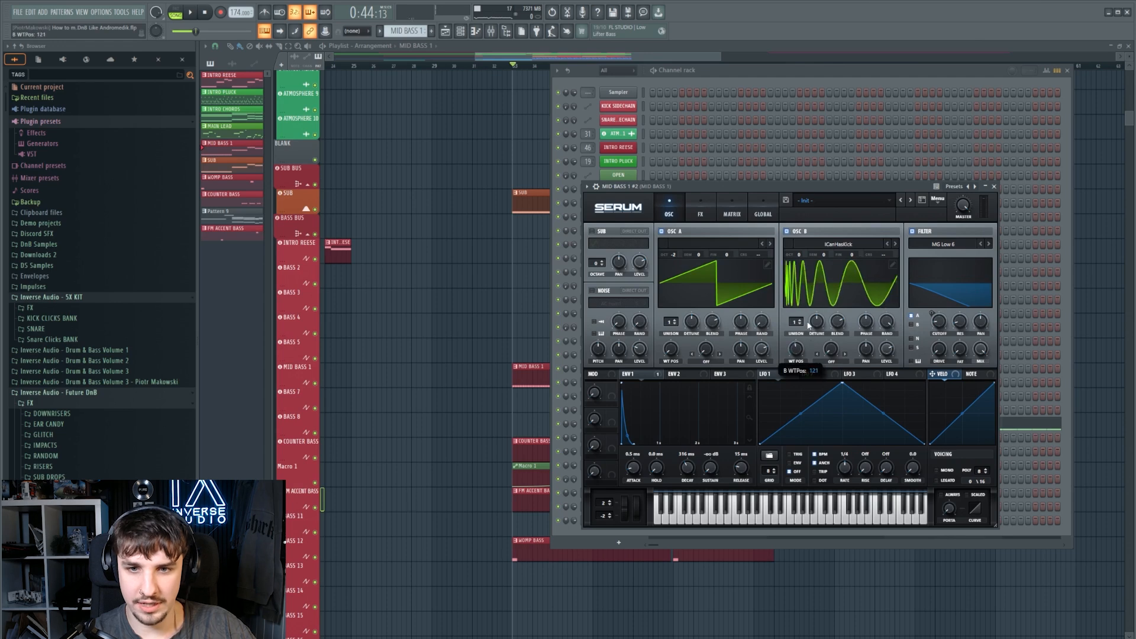
{"action": "left_click", "coordinate": [701, 362]}
{"action": "left_click", "coordinate": [719, 554]}
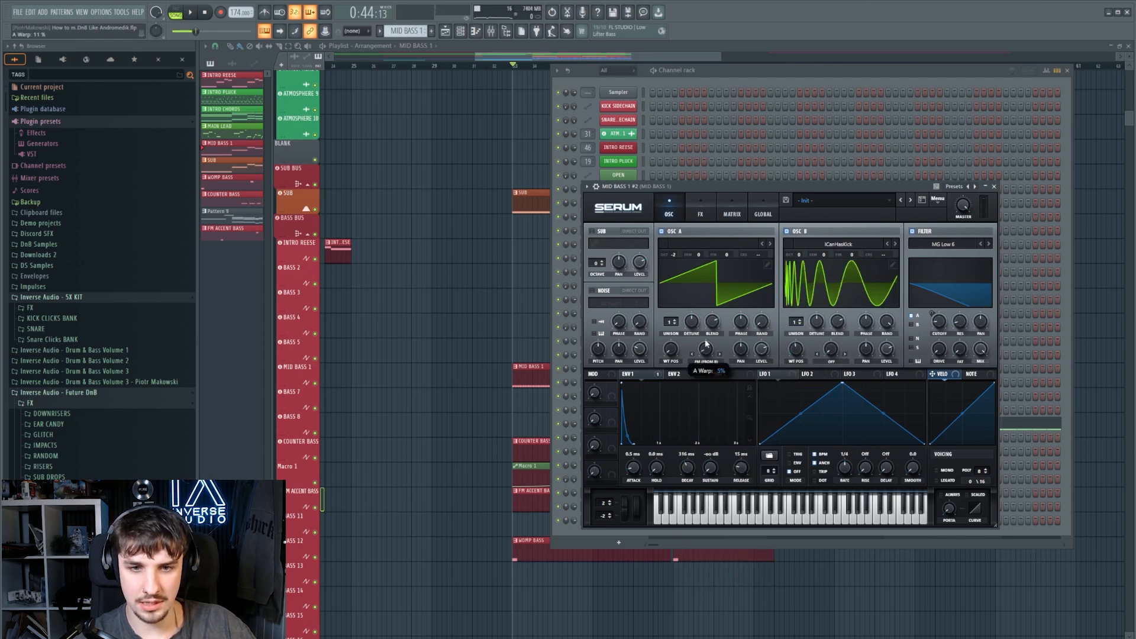
Play back the drop and fine-tune the MID BASS GROUP level in the mixer
{"action": "key", "text": "F9"}
{"action": "key", "text": "space"}
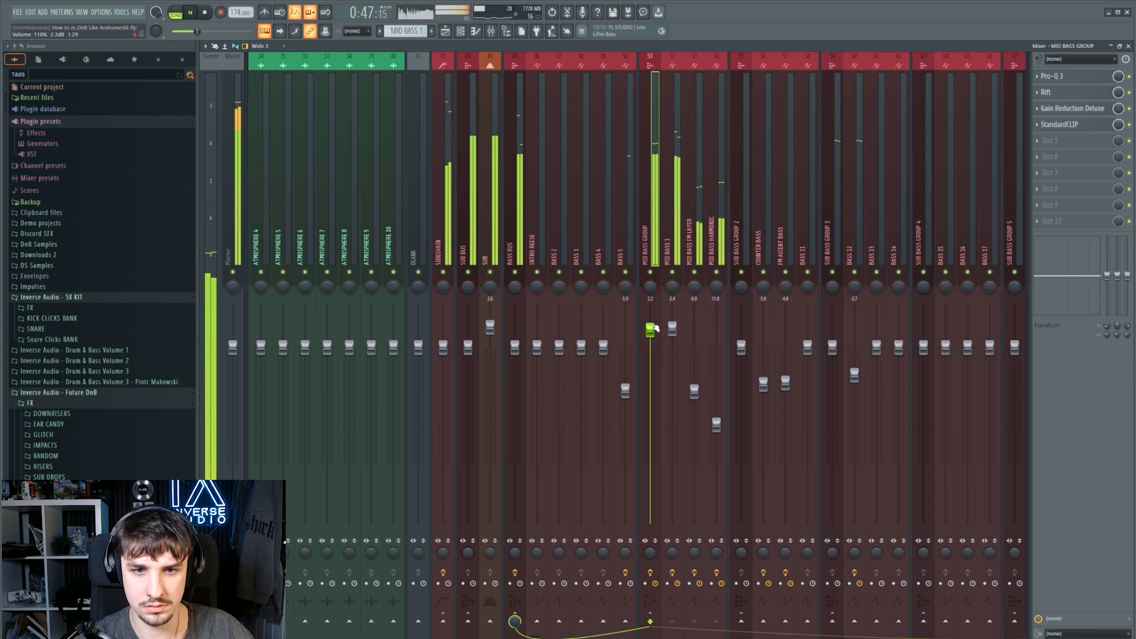
{"action": "left_click_drag", "start_coordinate": [656, 328], "coordinate": [656, 333]}
Review the drop's bass clips in the playlist and collapse the HATS sample folder in the browser
{"action": "scroll", "coordinate": [675, 342], "scroll_direction": "down", "scroll_amount": 3}
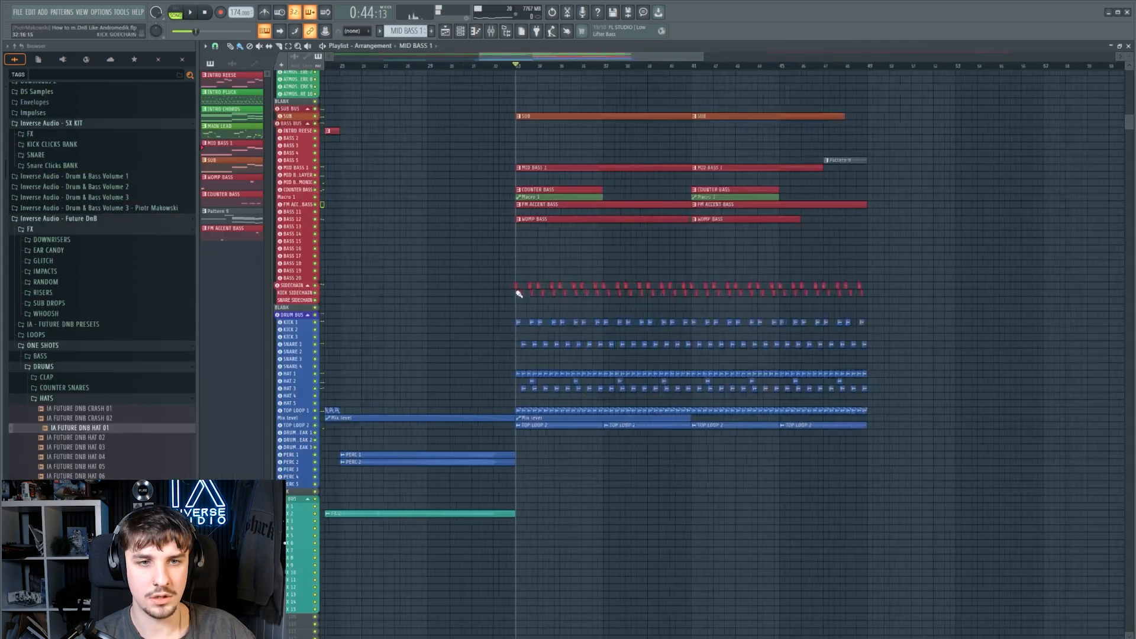
{"action": "scroll", "coordinate": [441, 287], "scroll_direction": "up", "scroll_amount": 4}
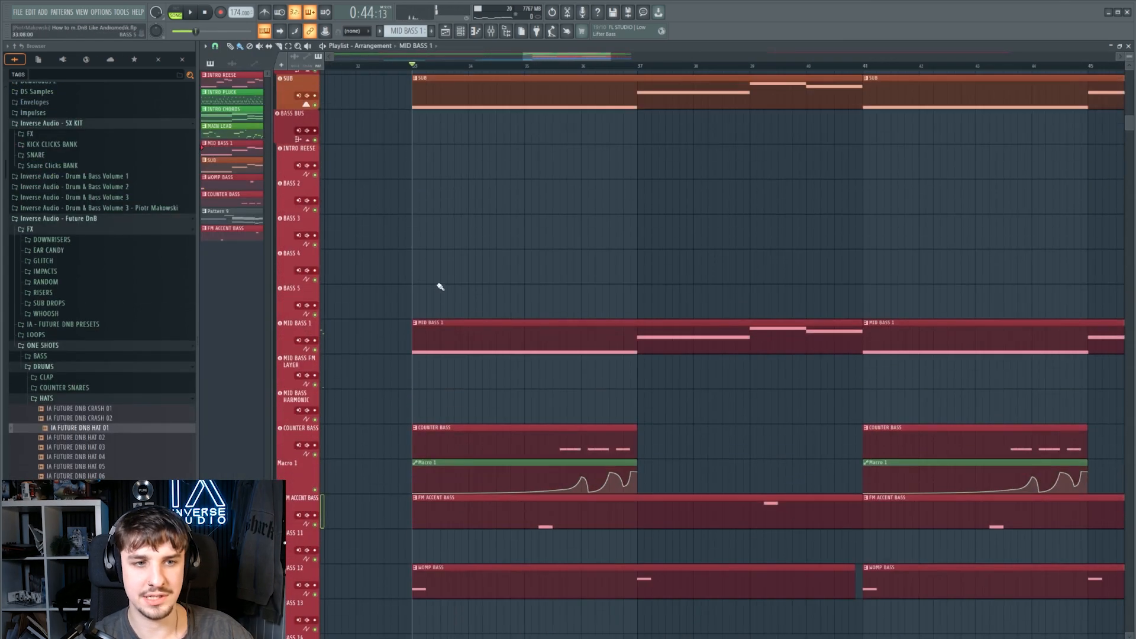
{"action": "left_click", "coordinate": [419, 342]}
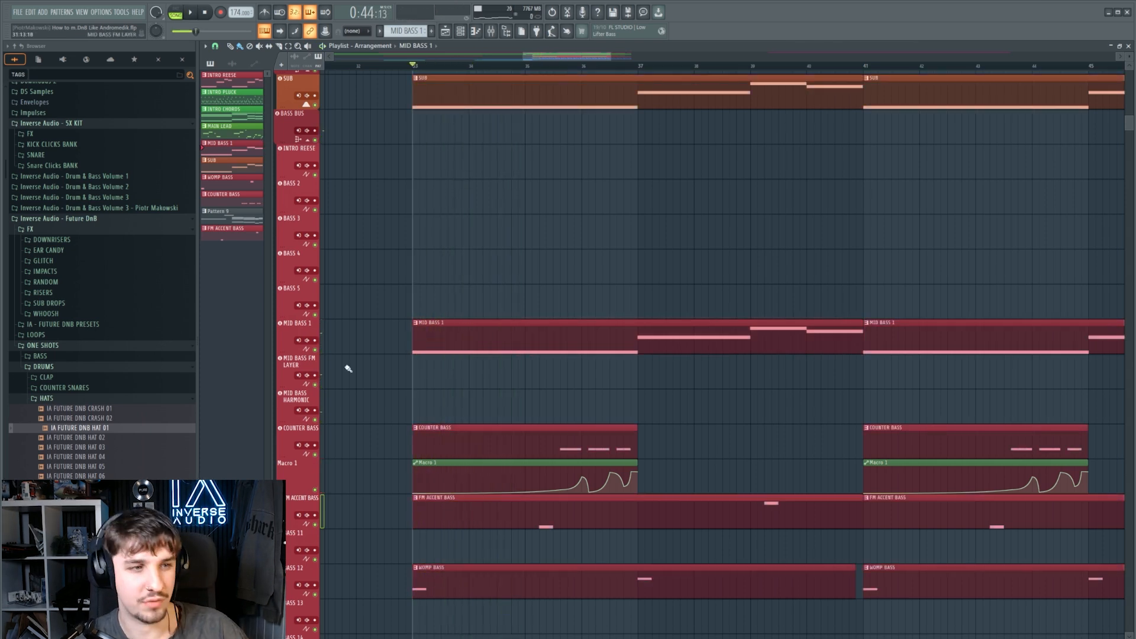
{"action": "left_click", "coordinate": [21, 401]}
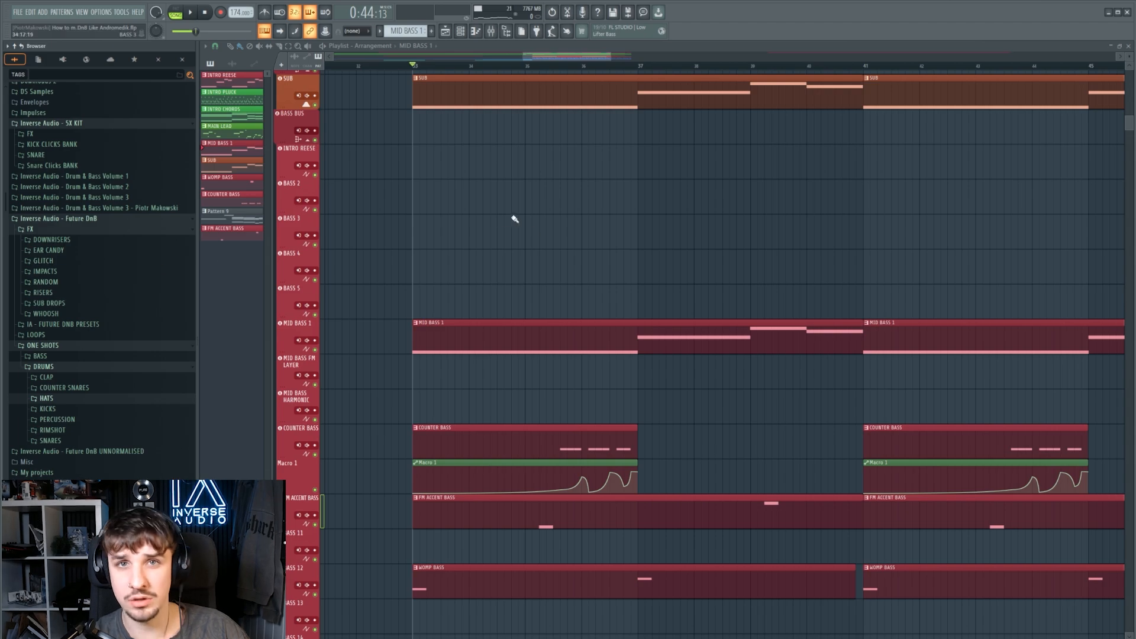
Move the IA FUTURE DNB DRUM FILL 04 clip about one bar earlier, to around bar 40
{"action": "scroll", "coordinate": [564, 248], "scroll_direction": "down", "scroll_amount": 1}
{"action": "scroll", "coordinate": [581, 361], "scroll_direction": "down", "scroll_amount": 7}
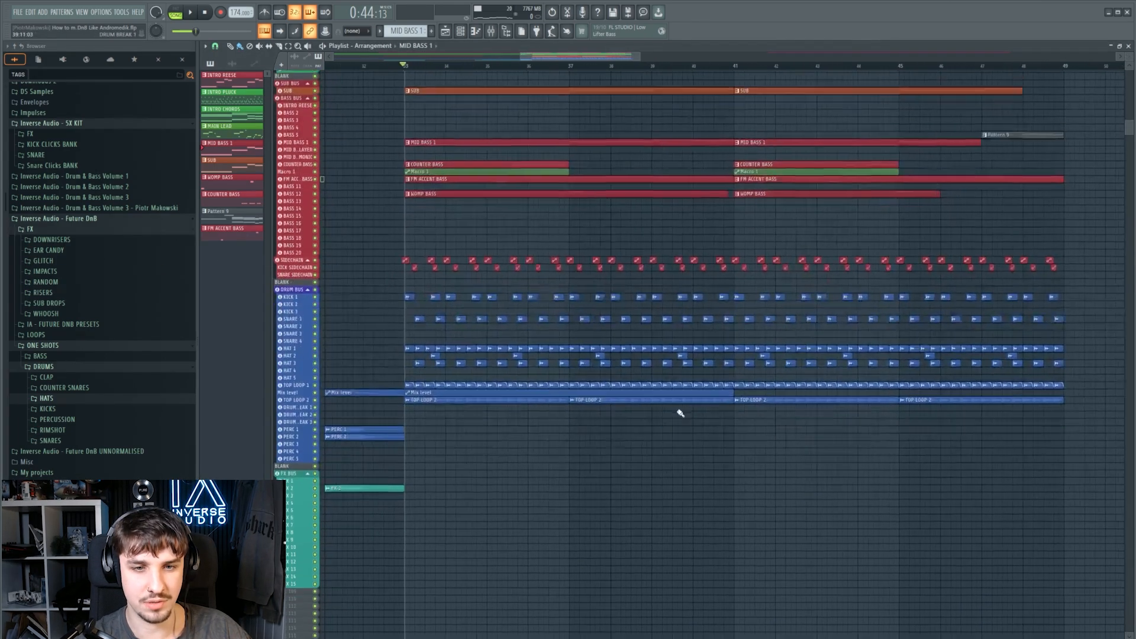
{"action": "scroll", "coordinate": [681, 413], "scroll_direction": "up", "scroll_amount": 5}
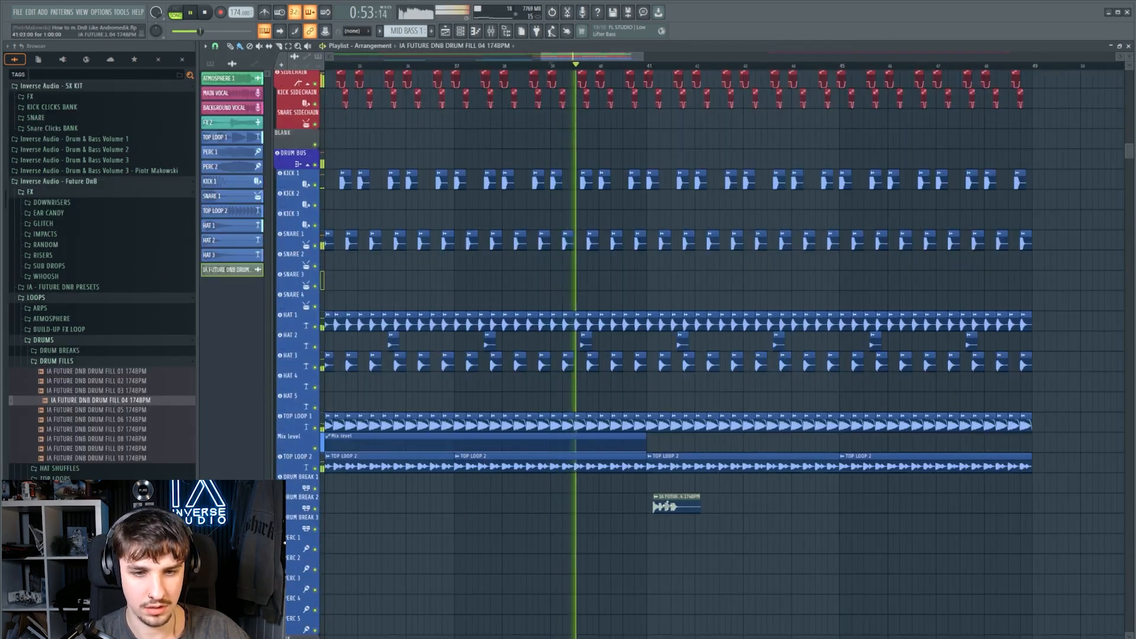
{"action": "left_click_drag", "start_coordinate": [667, 506], "coordinate": [618, 494]}
Select the drop's bass clips from SUB down to WOMP BASS across bars 33 to 65
{"action": "scroll", "coordinate": [656, 524], "scroll_direction": "up", "scroll_amount": 3}
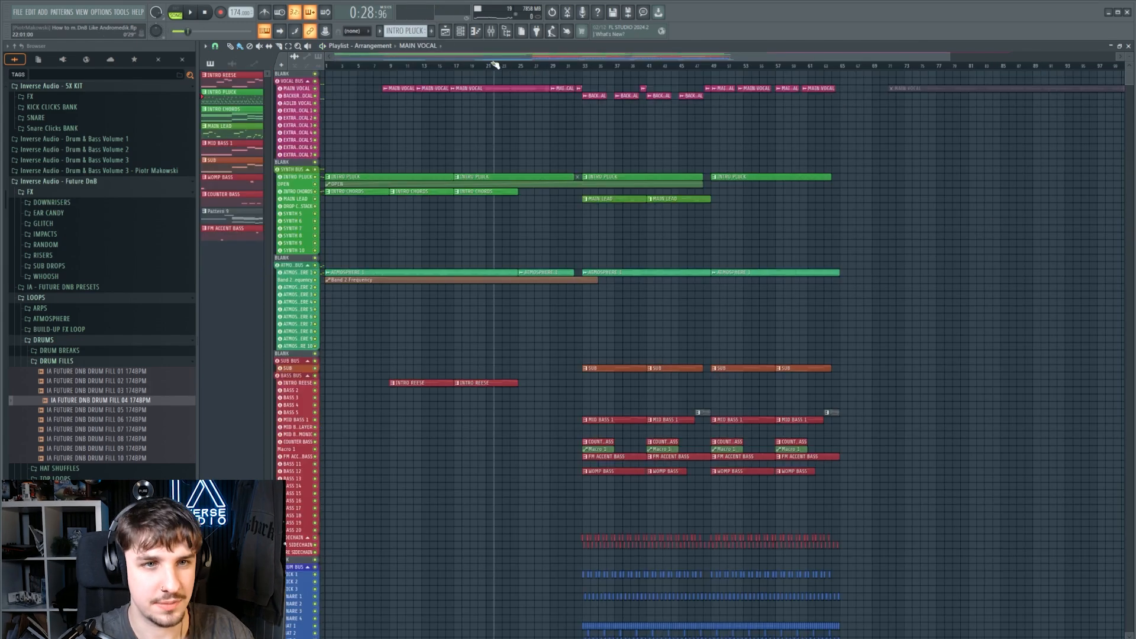
{"action": "scroll", "coordinate": [535, 140], "scroll_direction": "down", "scroll_amount": 5}
{"action": "scroll", "coordinate": [655, 380], "scroll_direction": "up", "scroll_amount": 5}
{"action": "left_click_drag", "start_coordinate": [985, 336], "coordinate": [535, 476]}
{"action": "scroll", "coordinate": [748, 392], "scroll_direction": "down", "scroll_amount": 1}
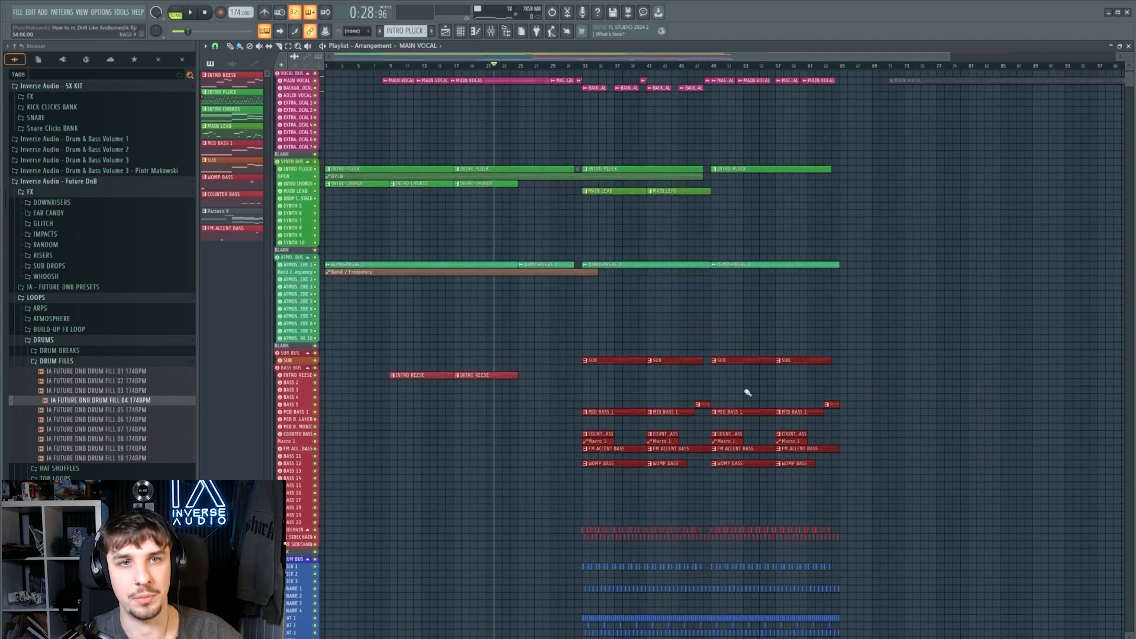
{"action": "scroll", "coordinate": [612, 388], "scroll_direction": "up", "scroll_amount": 4}
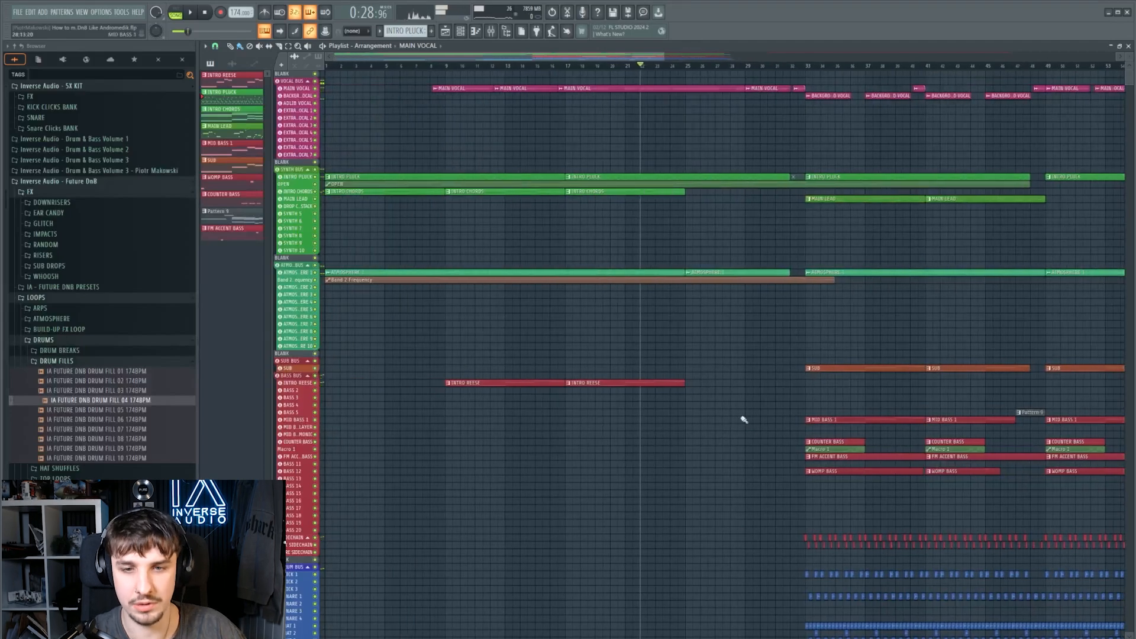
Place a MAIN LEAD pattern clip at bar 25 on the MAIN LEAD track, leading up to the drop
{"action": "scroll", "coordinate": [744, 419], "scroll_direction": "up", "scroll_amount": 5}
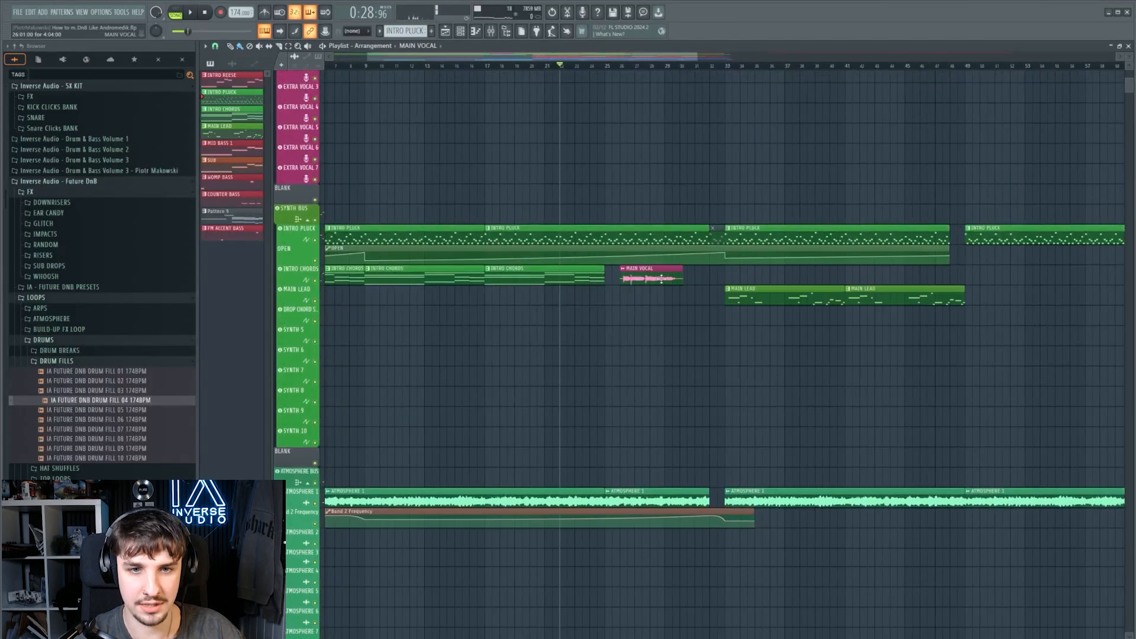
{"action": "double_click", "coordinate": [622, 302]}
{"action": "left_click", "coordinate": [490, 31]}
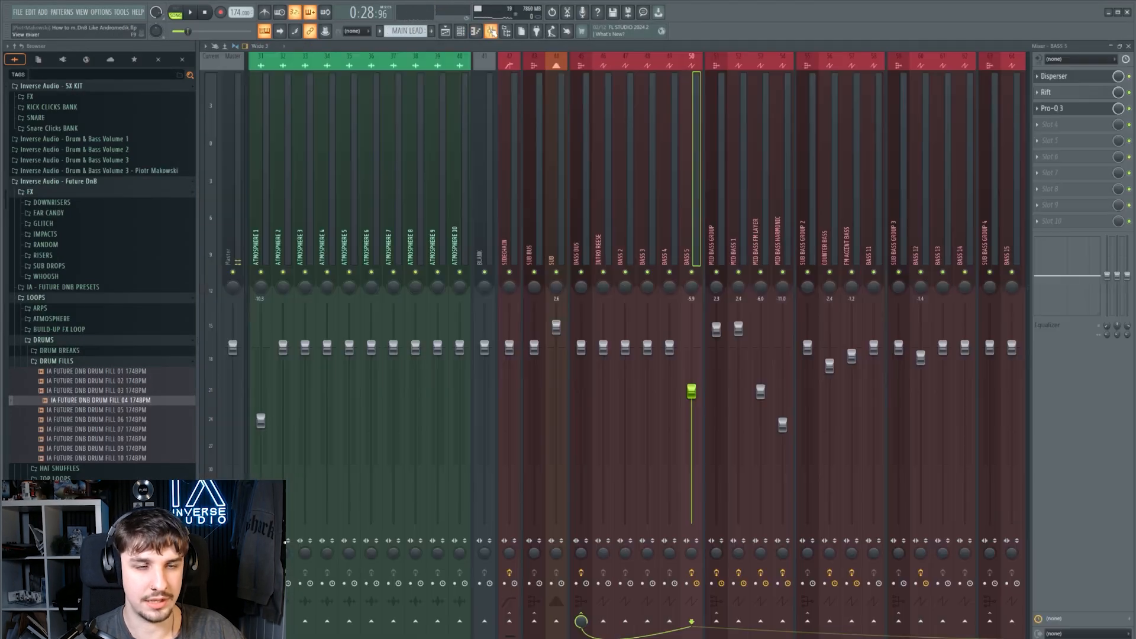
{"action": "scroll", "coordinate": [507, 141], "scroll_direction": "up", "scroll_amount": 3}
{"action": "left_click", "coordinate": [445, 31]}
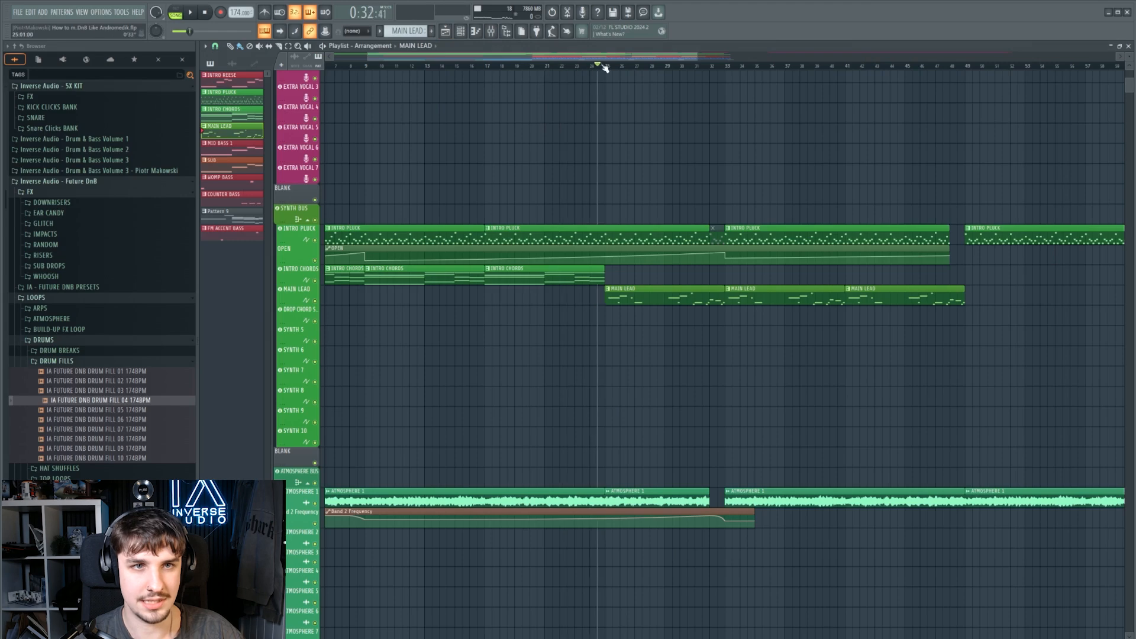
Add a Band 1 Frequency automation clip under MAIN LEAD that rises from bar 25 to bar 33, and audition it
{"action": "left_click", "coordinate": [492, 31]}
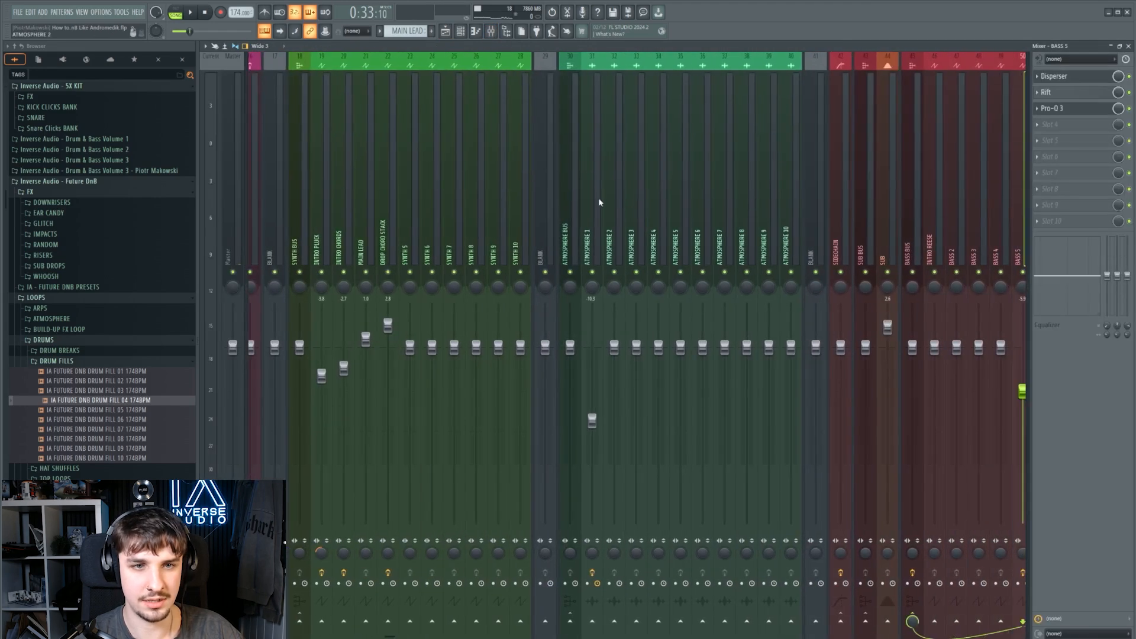
{"action": "left_click", "coordinate": [523, 223]}
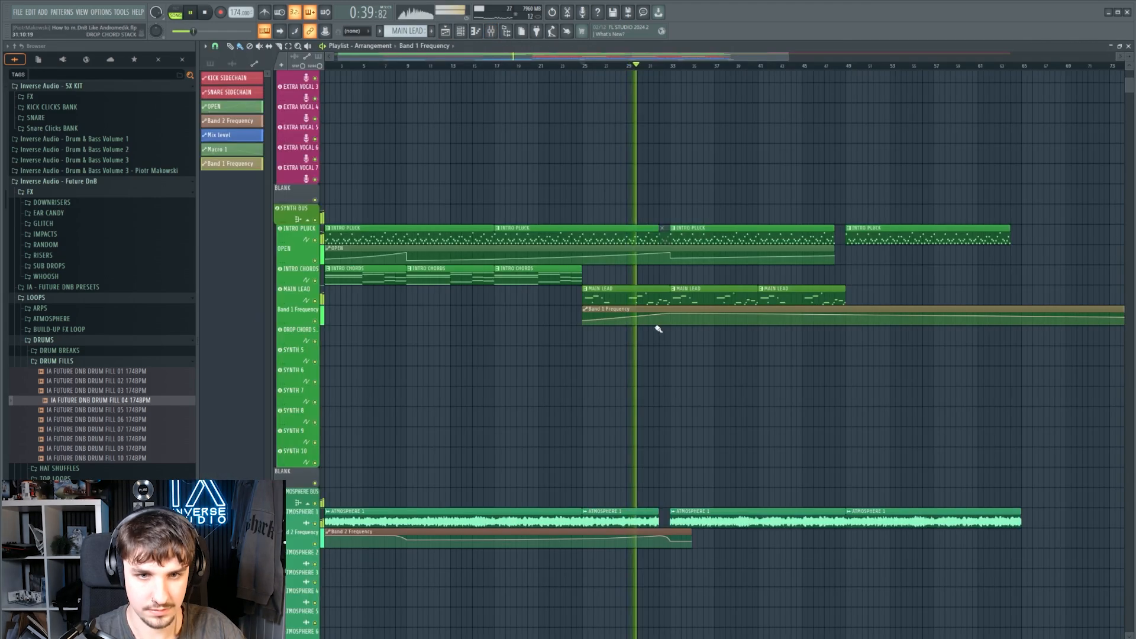
{"action": "scroll", "coordinate": [659, 329], "scroll_direction": "up", "scroll_amount": 5}
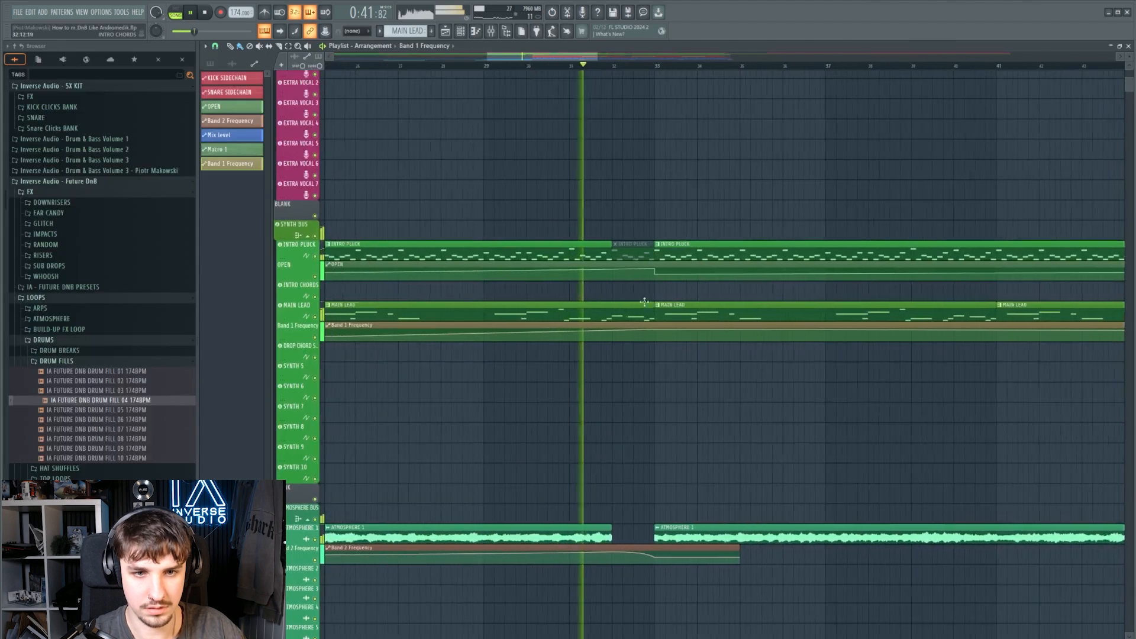
{"action": "scroll", "coordinate": [645, 302], "scroll_direction": "down", "scroll_amount": 5}
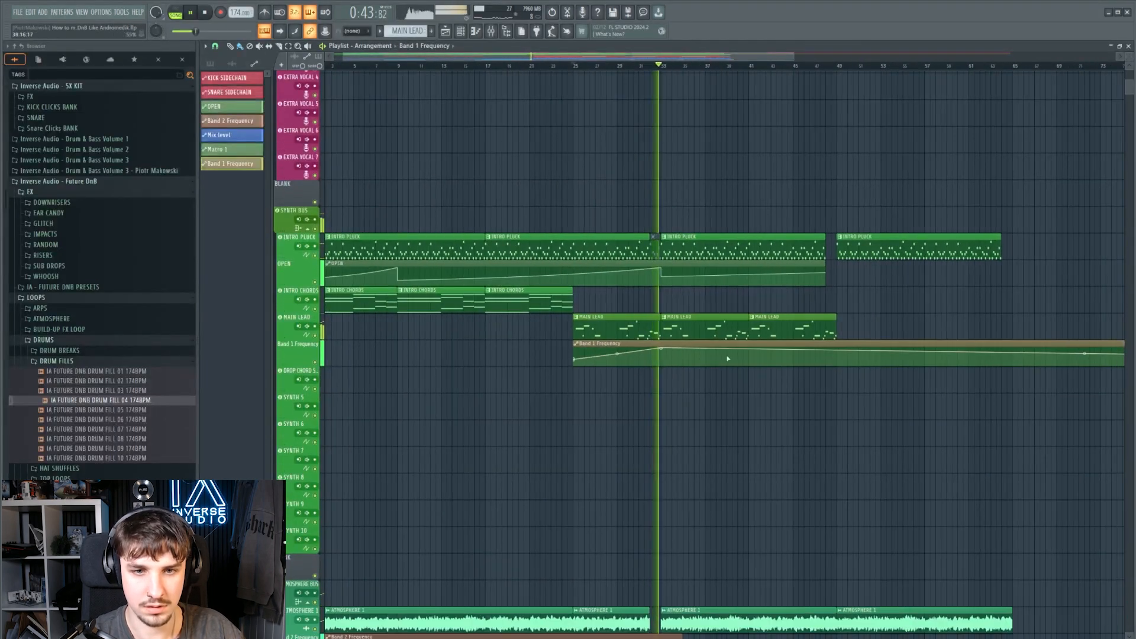
{"action": "scroll", "coordinate": [728, 359], "scroll_direction": "up", "scroll_amount": 3}
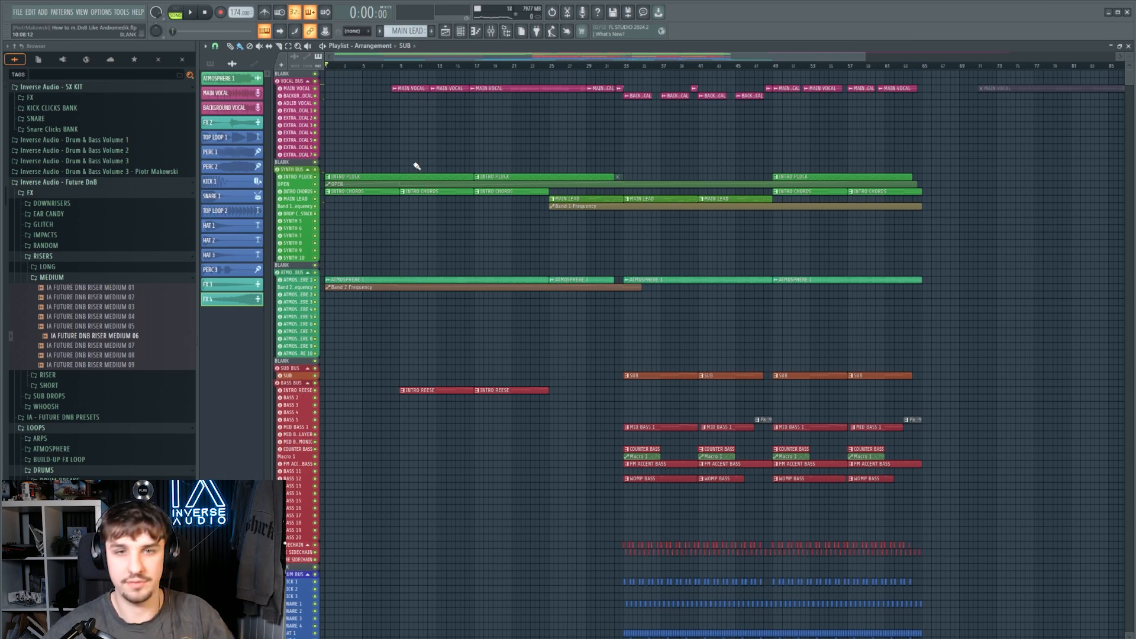
{"action": "scroll", "coordinate": [514, 289], "scroll_direction": "down", "scroll_amount": 1}
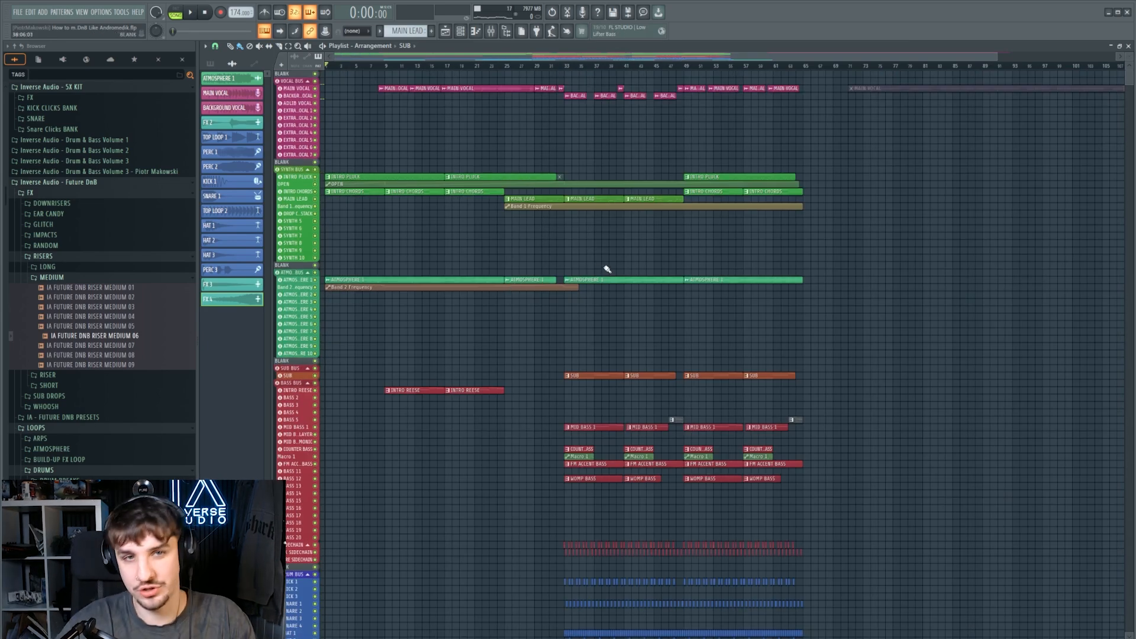
{"action": "scroll", "coordinate": [701, 384], "scroll_direction": "down", "scroll_amount": 10}
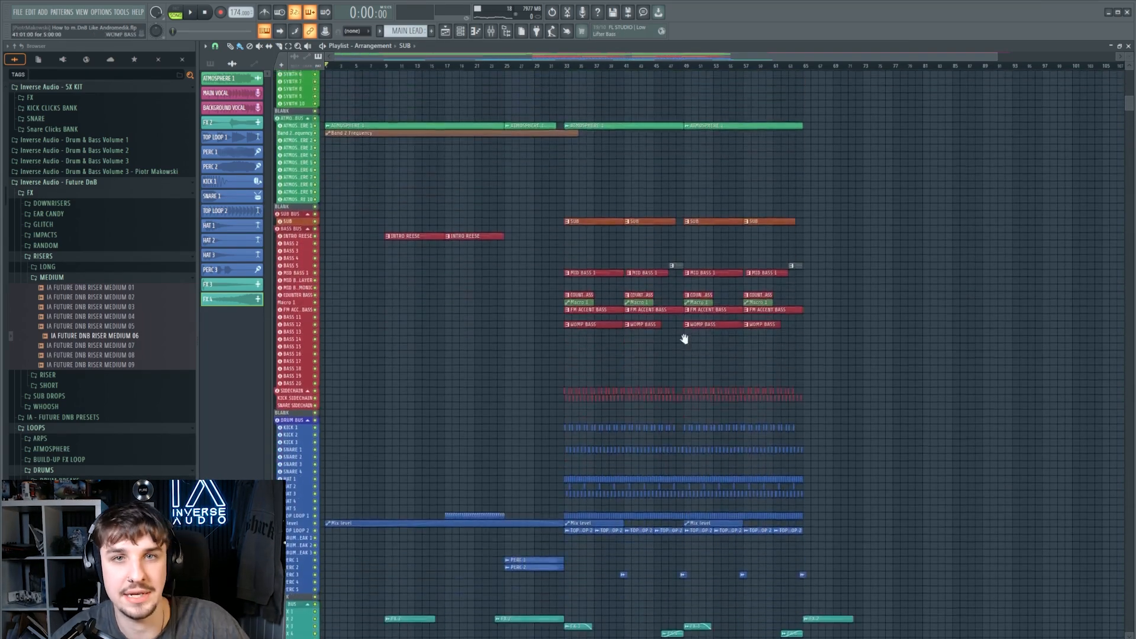
{"action": "scroll", "coordinate": [619, 403], "scroll_direction": "up", "scroll_amount": 2}
{"action": "scroll", "coordinate": [619, 402], "scroll_direction": "up", "scroll_amount": 5}
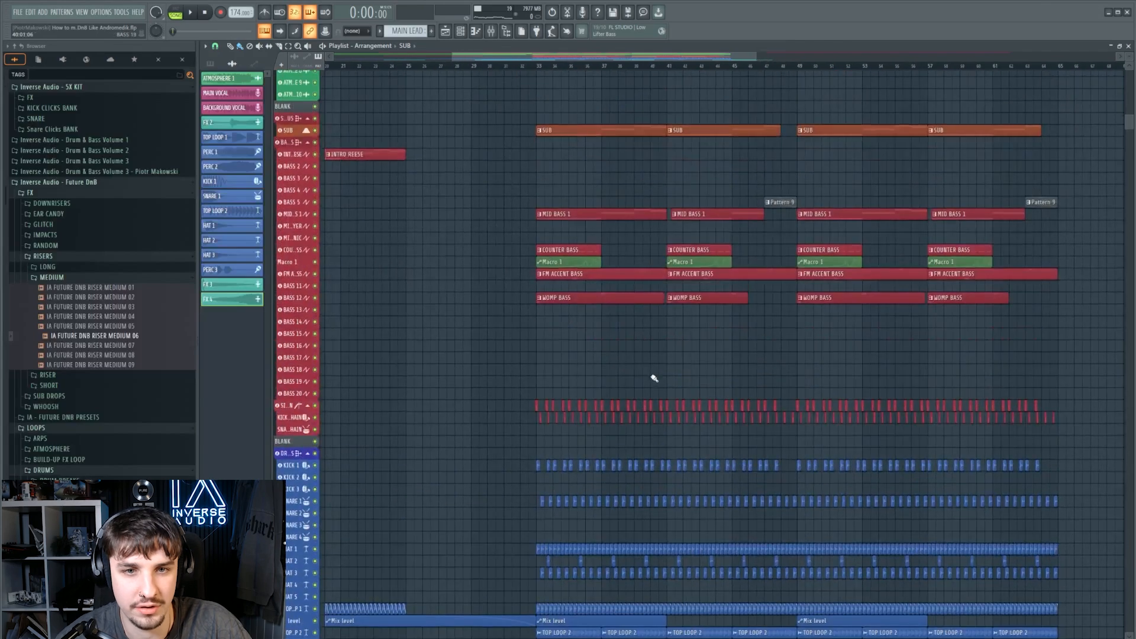
Auto-name the clips on the Macro 1 track under COUNTER BASS so they take the track's red color
{"action": "right_click", "coordinate": [291, 273]}
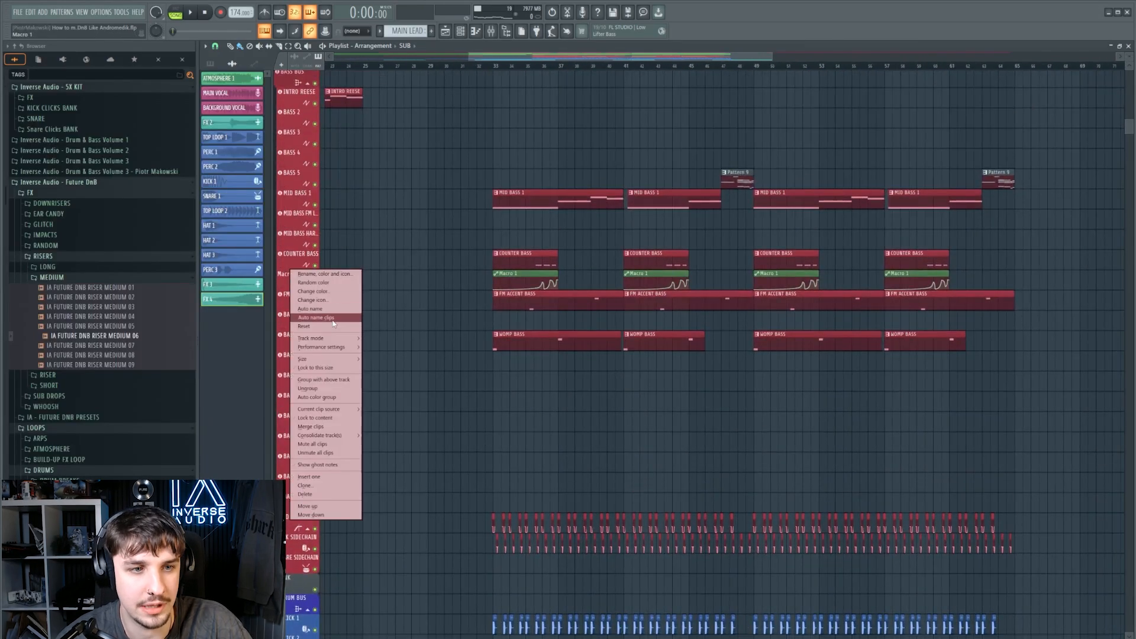
{"action": "left_click", "coordinate": [333, 319]}
{"action": "scroll", "coordinate": [360, 316], "scroll_direction": "down", "scroll_amount": 2}
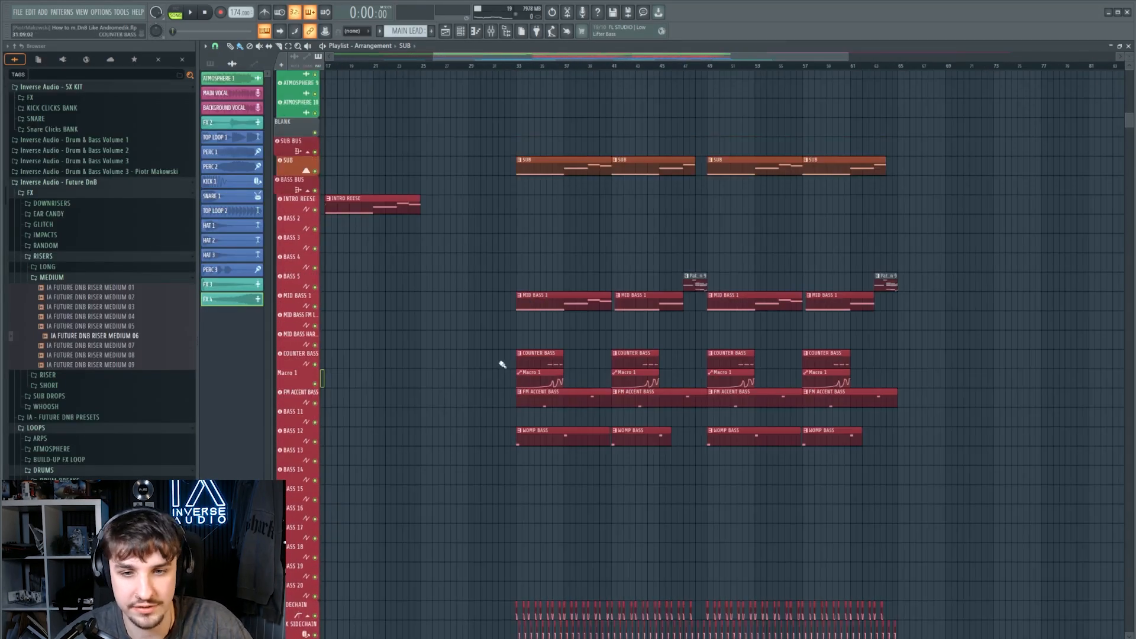
{"action": "left_click_drag", "start_coordinate": [500, 361], "coordinate": [923, 534], "text": "ctrl"}
{"action": "left_click_drag", "start_coordinate": [890, 487], "coordinate": [926, 403]}
{"action": "scroll", "coordinate": [950, 326], "scroll_direction": "down", "scroll_amount": 2}
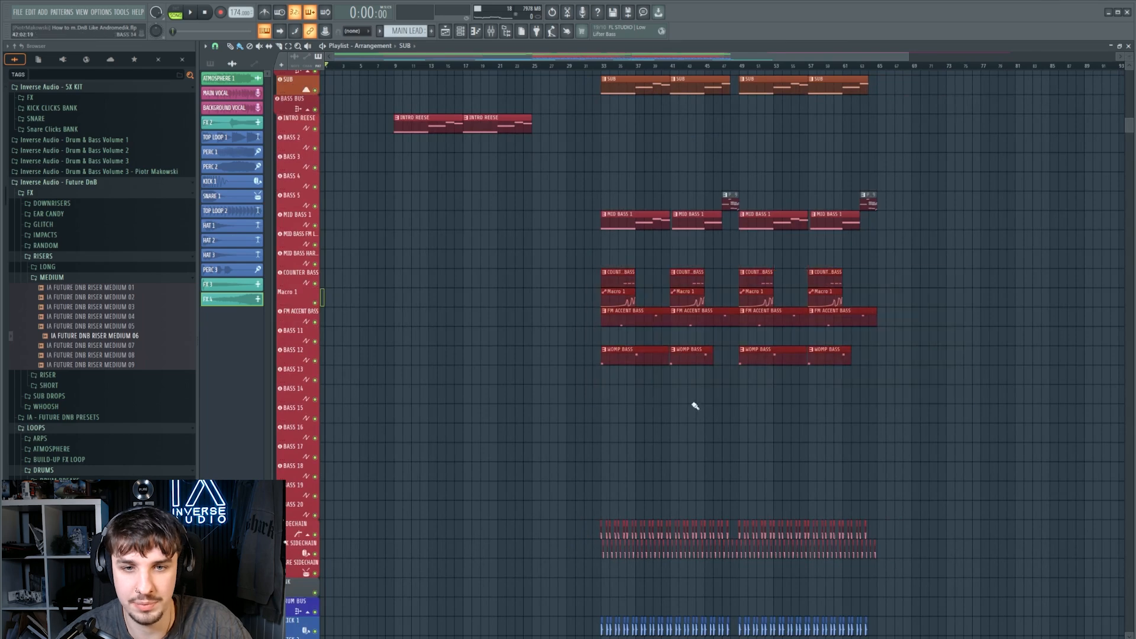
{"action": "scroll", "coordinate": [651, 403], "scroll_direction": "up", "scroll_amount": 3}
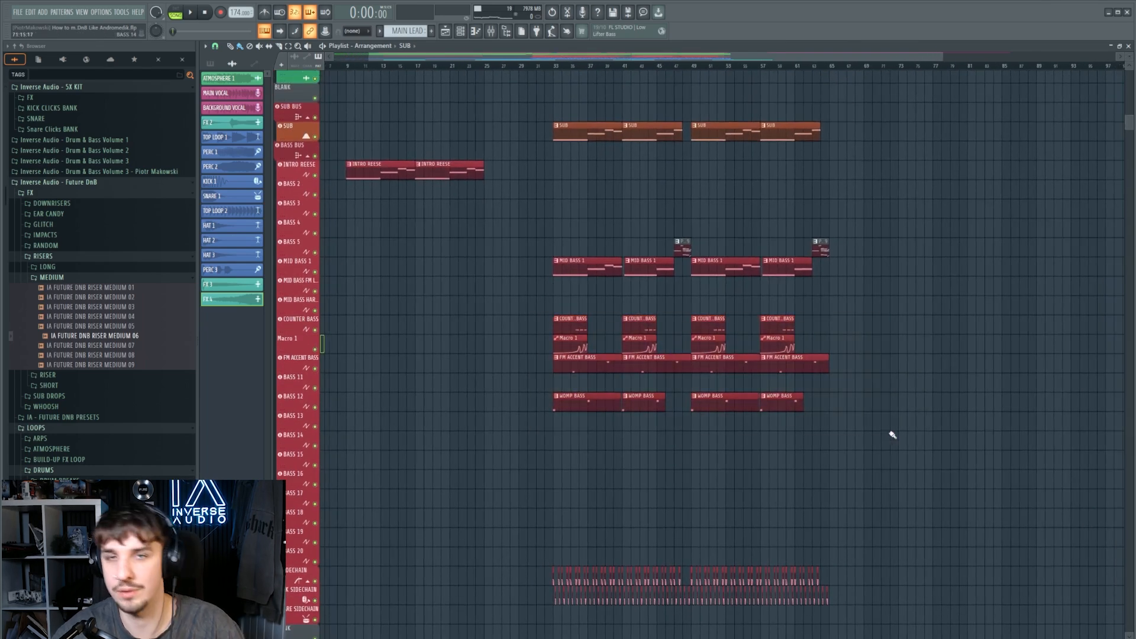
{"action": "scroll", "coordinate": [866, 449], "scroll_direction": "down", "scroll_amount": 5}
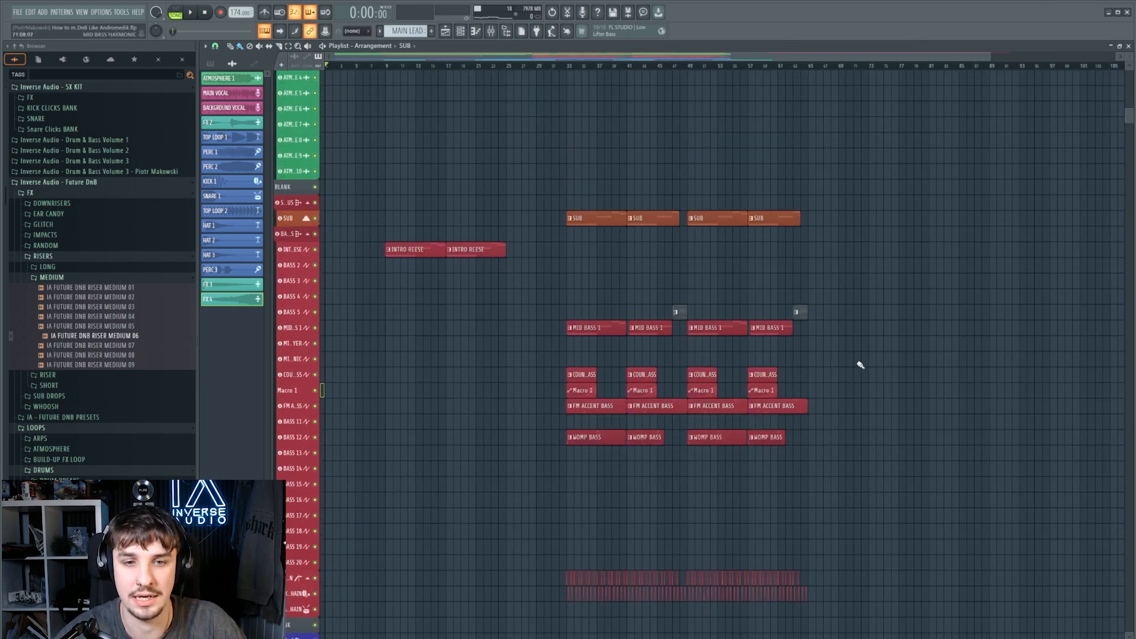
{"action": "scroll", "coordinate": [592, 442], "scroll_direction": "down", "scroll_amount": 5}
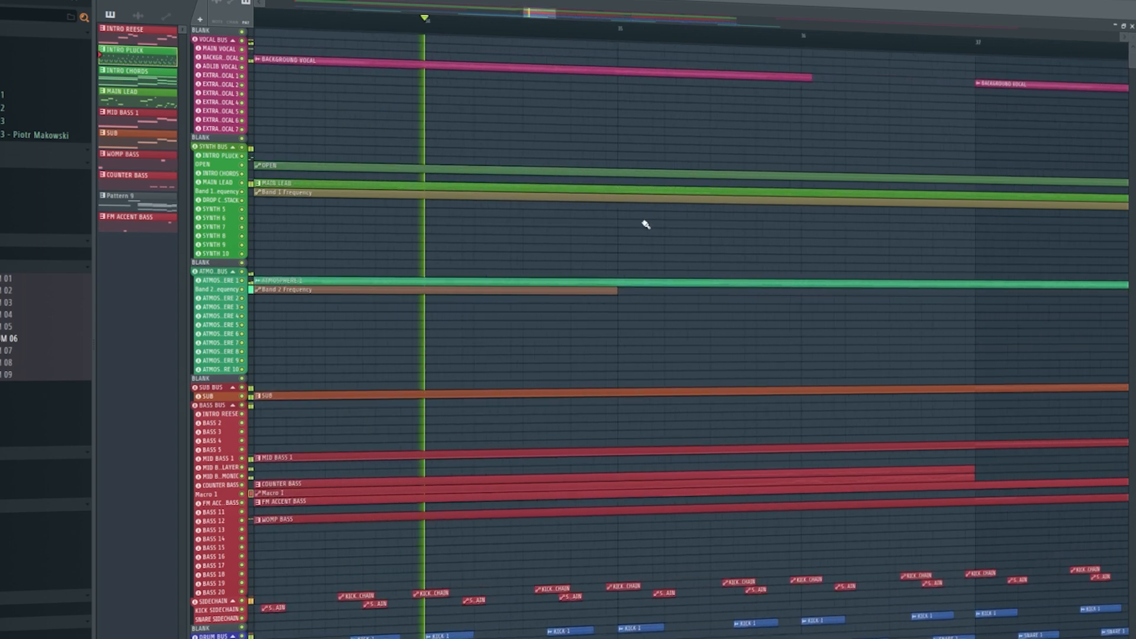
Review the first half of the drop during playback up to bar 49, checking the vocal, synth, bass and drum tracks
{"action": "scroll", "coordinate": [641, 242], "scroll_direction": "down", "scroll_amount": 1}
{"action": "scroll", "coordinate": [640, 242], "scroll_direction": "down", "scroll_amount": 7}
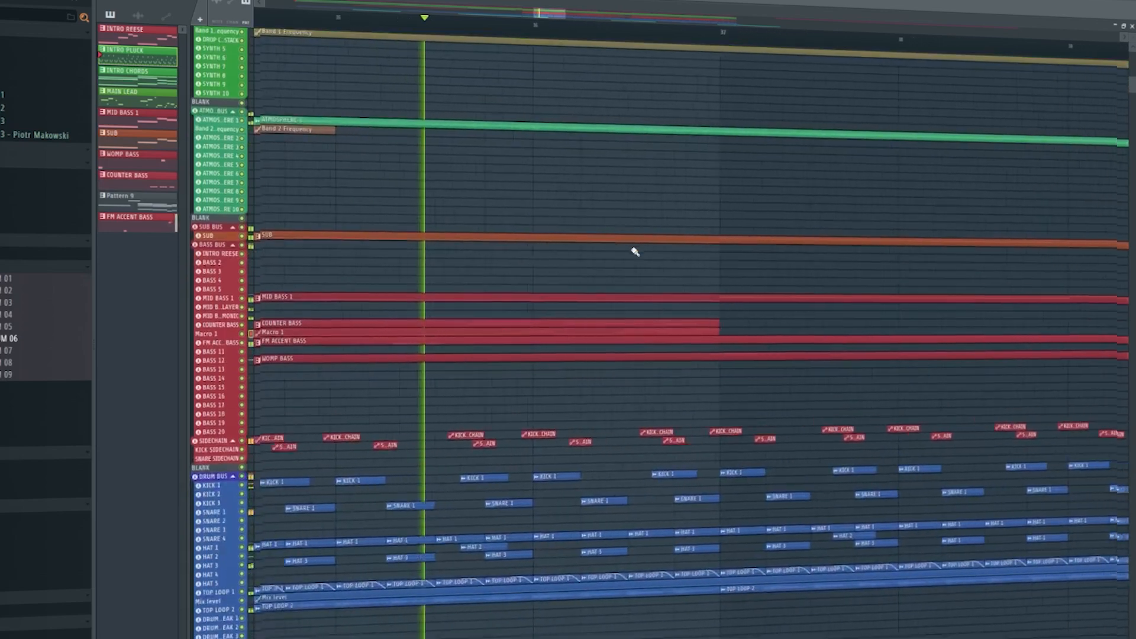
{"action": "scroll", "coordinate": [632, 255], "scroll_direction": "down", "scroll_amount": 2}
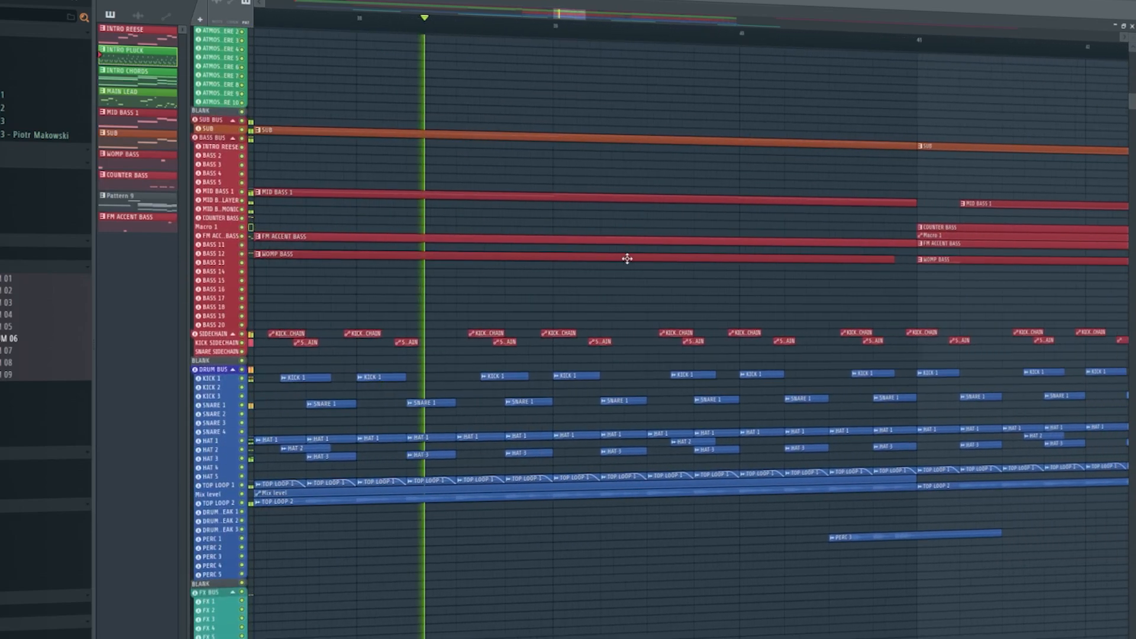
{"action": "scroll", "coordinate": [710, 259], "scroll_direction": "down", "scroll_amount": 3}
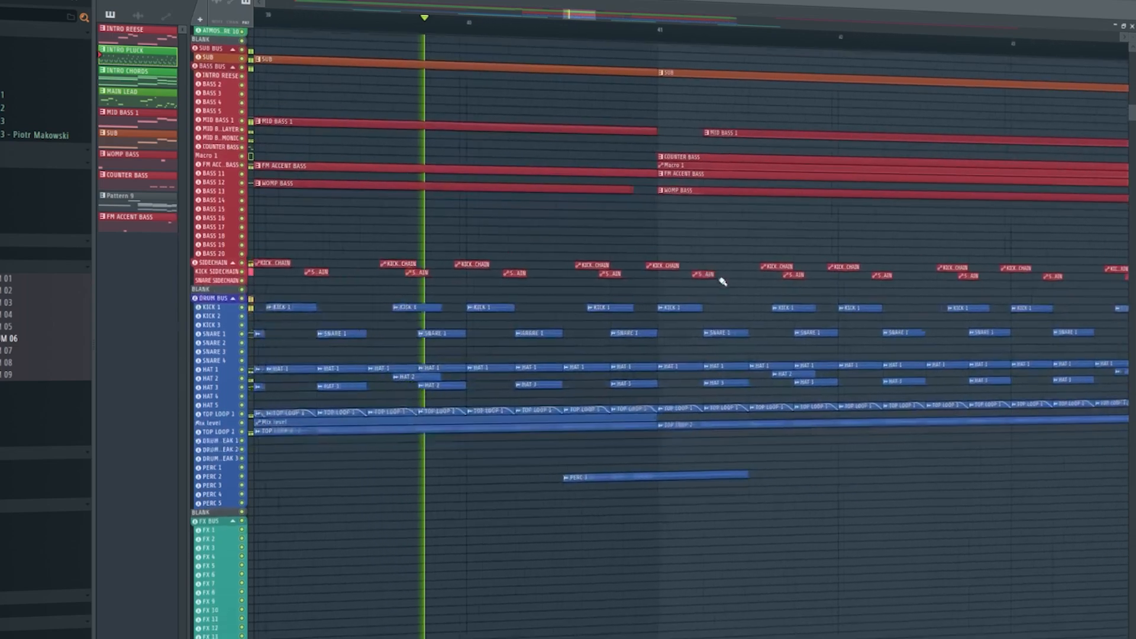
{"action": "scroll", "coordinate": [728, 296], "scroll_direction": "up", "scroll_amount": 4}
{"action": "scroll", "coordinate": [734, 306], "scroll_direction": "up", "scroll_amount": 8}
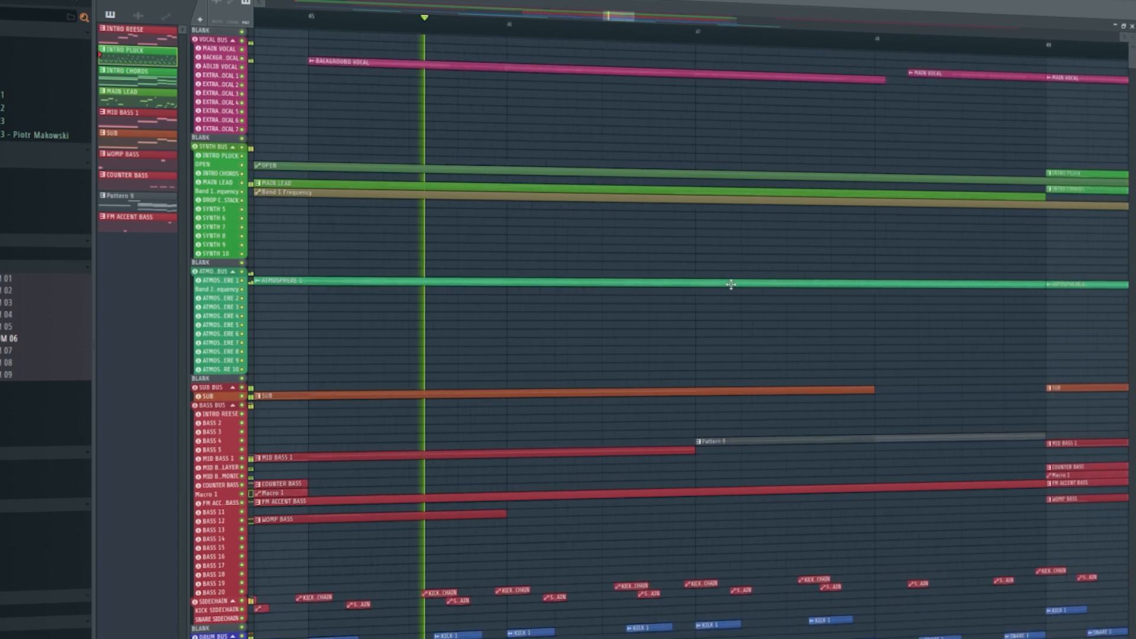
{"action": "scroll", "coordinate": [732, 285], "scroll_direction": "down", "scroll_amount": 1}
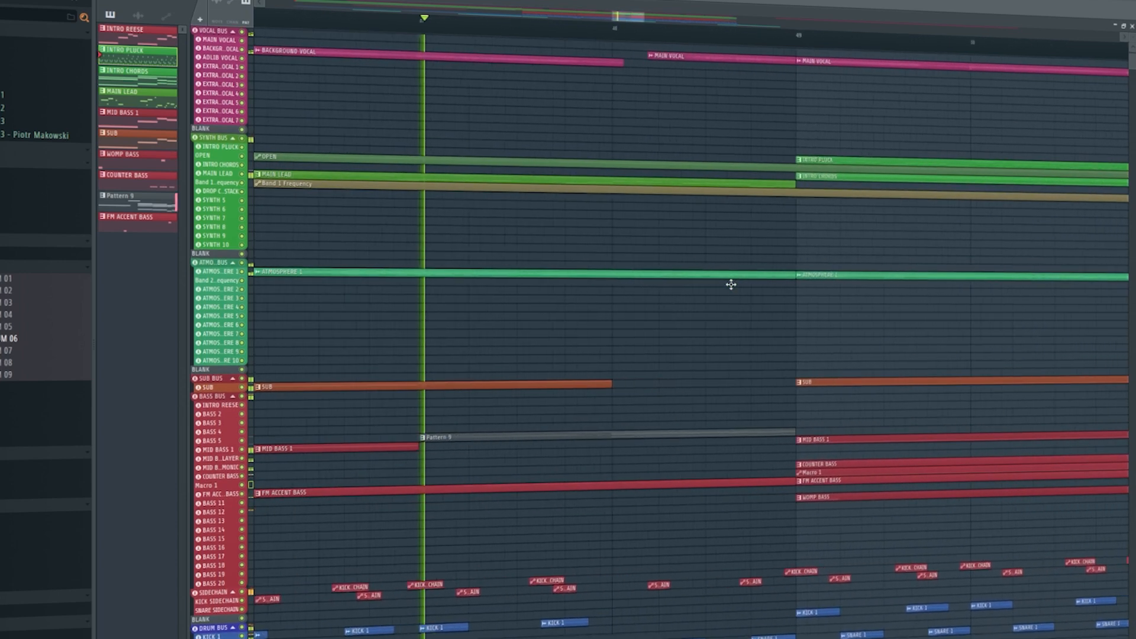
{"action": "scroll", "coordinate": [731, 290], "scroll_direction": "down", "scroll_amount": 2}
{"action": "scroll", "coordinate": [732, 294], "scroll_direction": "down", "scroll_amount": 5}
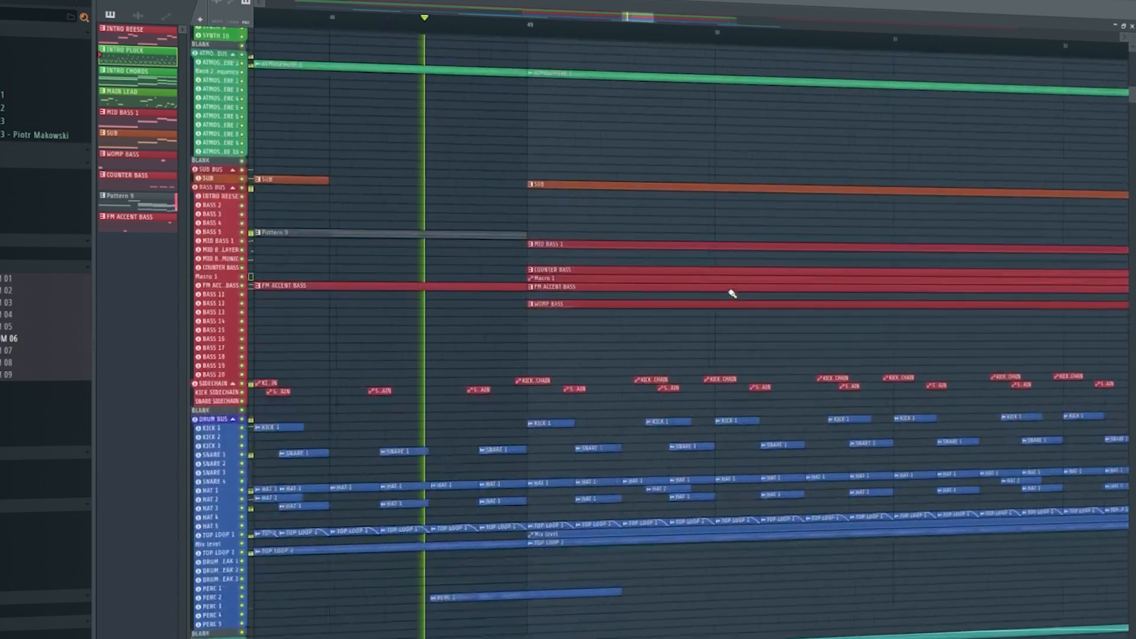
Review the second half of the drop during playback past bar 65, checking all tracks from the vocals to the FX bus
{"action": "scroll", "coordinate": [732, 294], "scroll_direction": "up", "scroll_amount": 8}
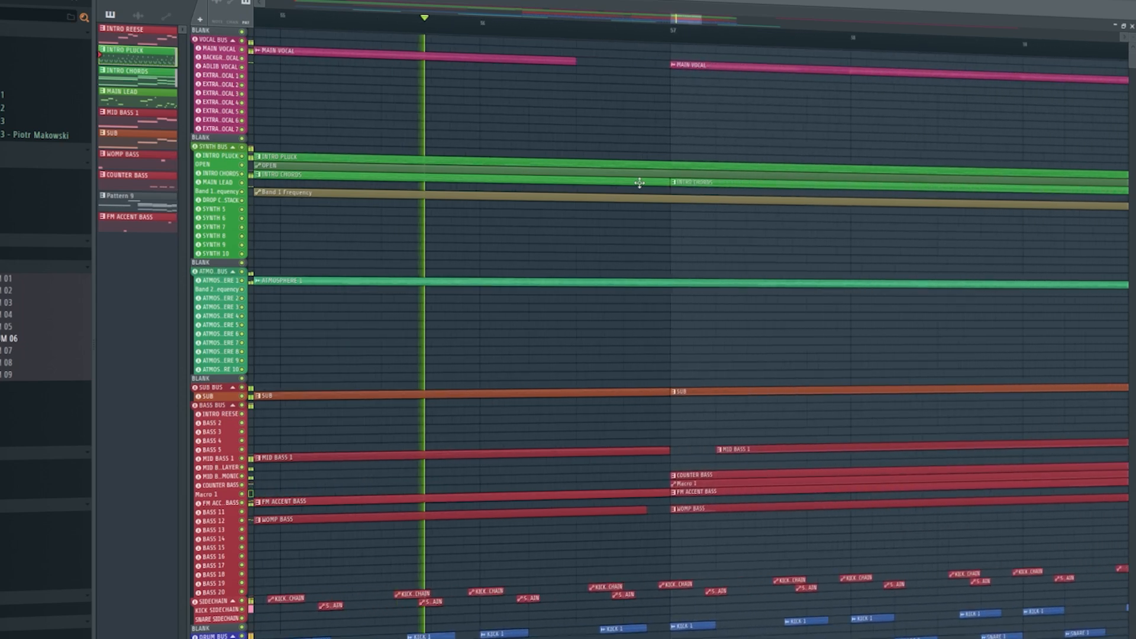
{"action": "scroll", "coordinate": [643, 186], "scroll_direction": "down", "scroll_amount": 1}
{"action": "scroll", "coordinate": [643, 186], "scroll_direction": "down", "scroll_amount": 5}
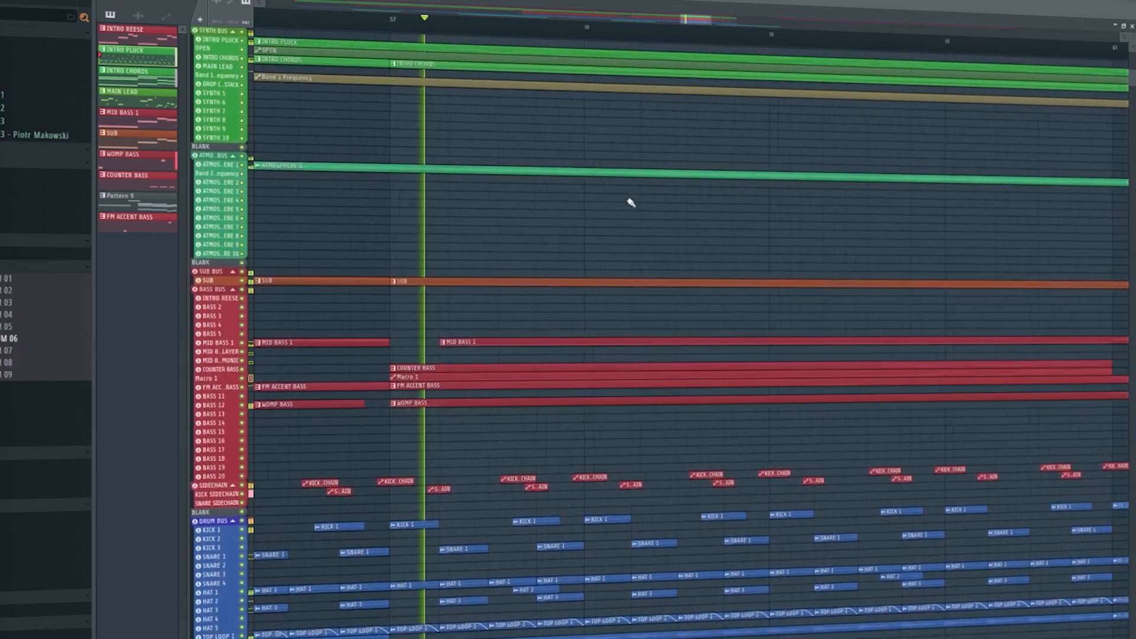
{"action": "scroll", "coordinate": [622, 247], "scroll_direction": "down", "scroll_amount": 1}
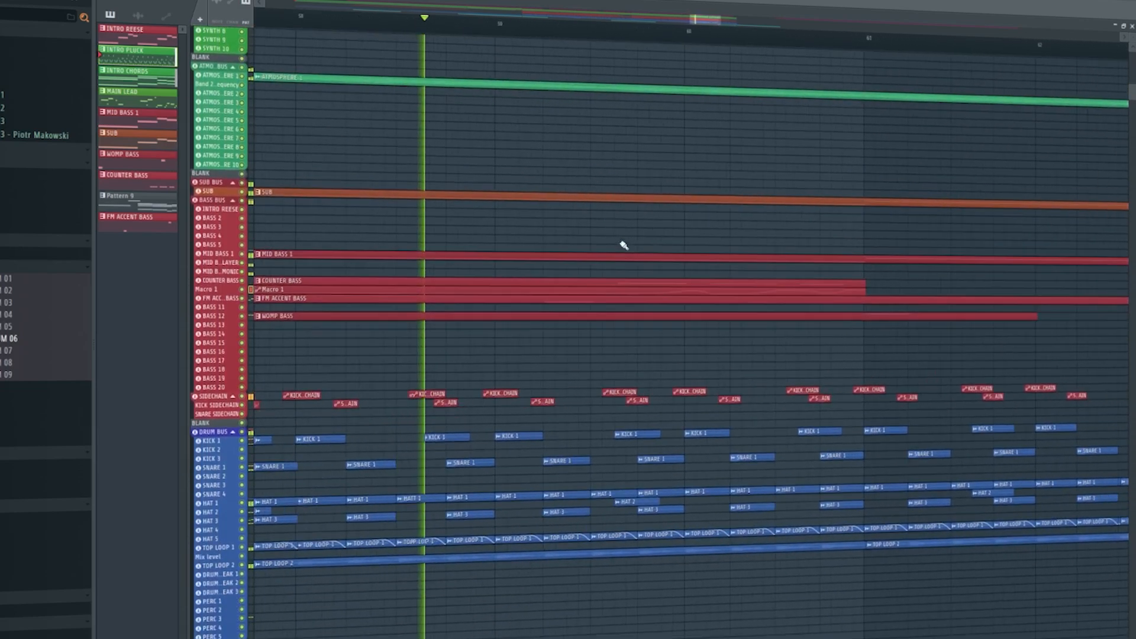
{"action": "scroll", "coordinate": [622, 246], "scroll_direction": "up", "scroll_amount": 6}
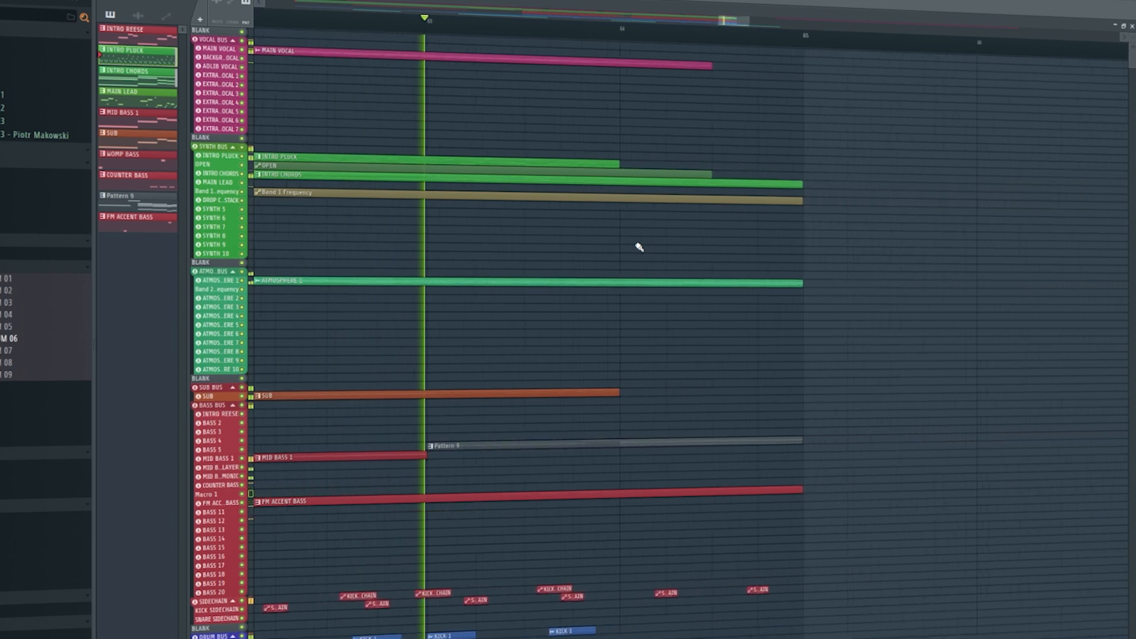
{"action": "scroll", "coordinate": [640, 255], "scroll_direction": "down", "scroll_amount": 1}
{"action": "scroll", "coordinate": [638, 266], "scroll_direction": "down", "scroll_amount": 2}
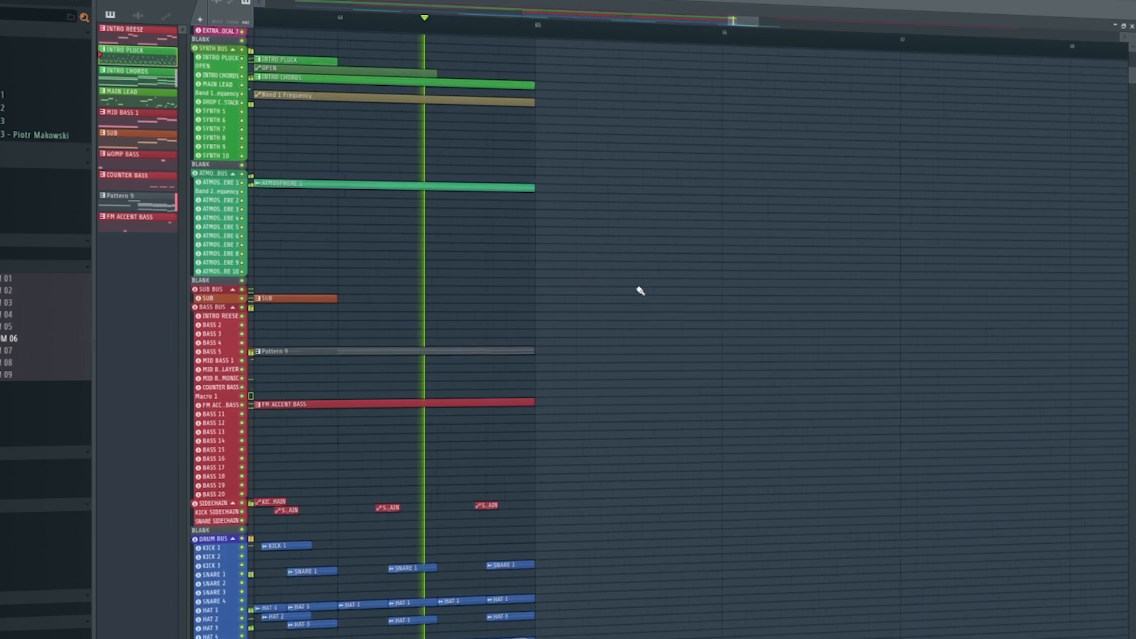
{"action": "scroll", "coordinate": [639, 290], "scroll_direction": "up", "scroll_amount": 3}
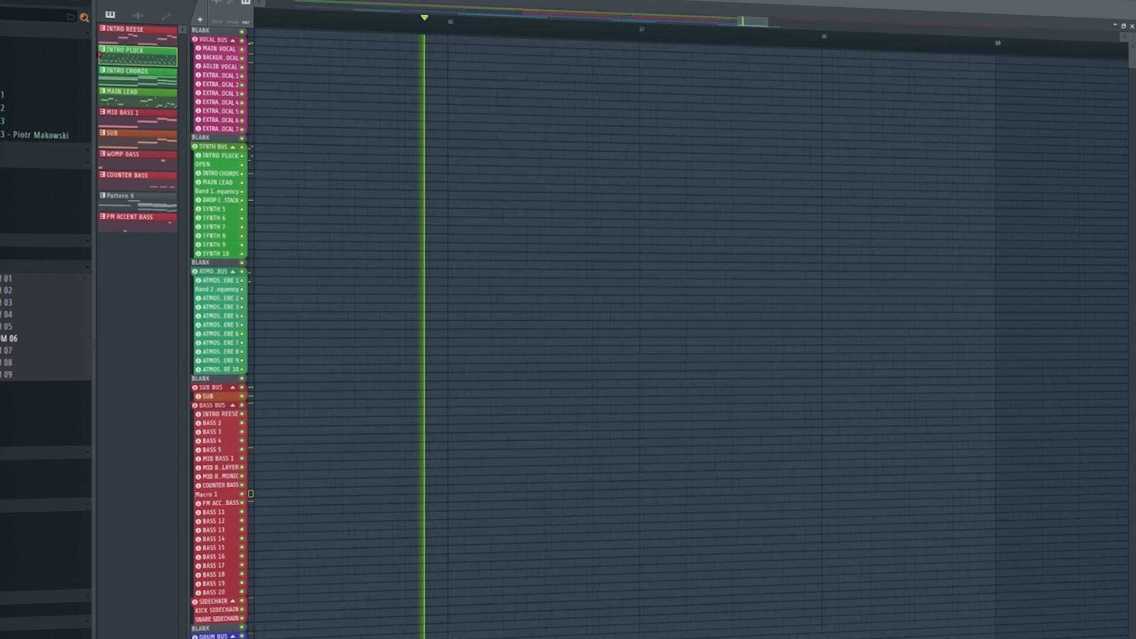
{"action": "scroll", "coordinate": [999, 309], "scroll_direction": "down", "scroll_amount": 12}
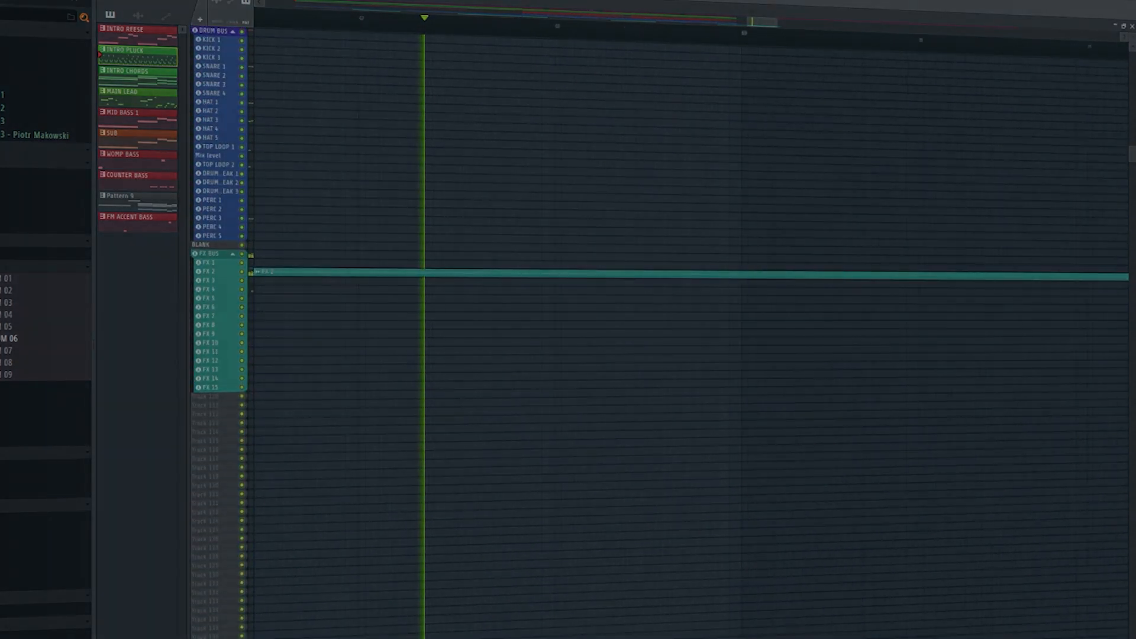